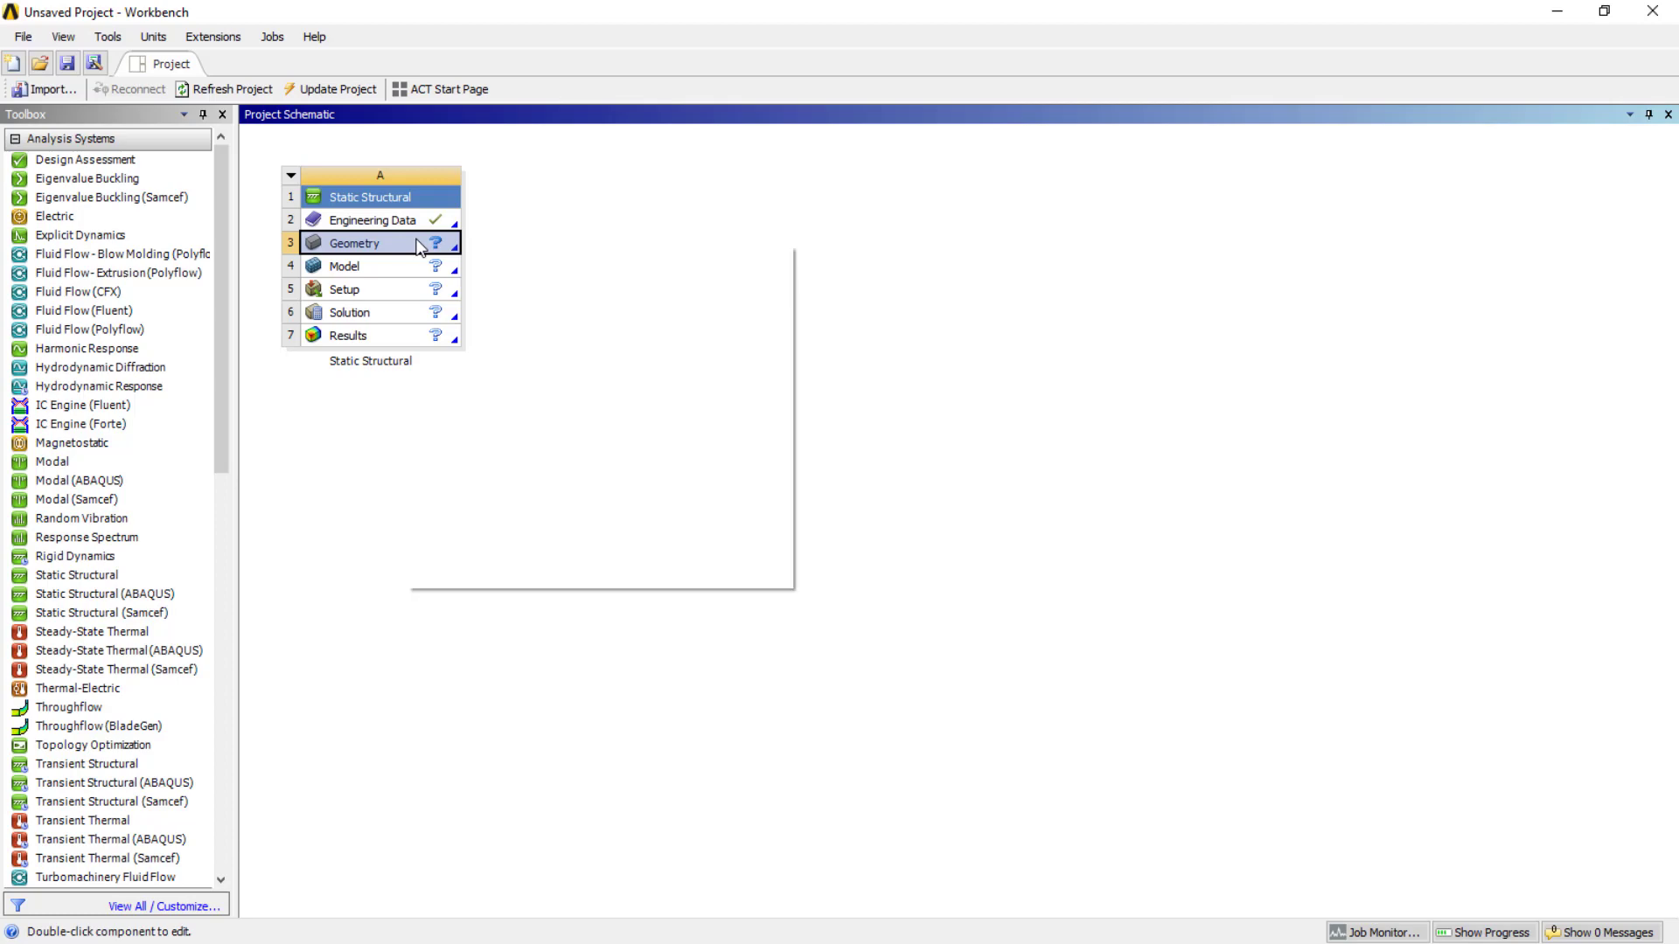
Import the file Model from the Desktop as the geometry of the Static Structural system
mouse_move(465, 302)
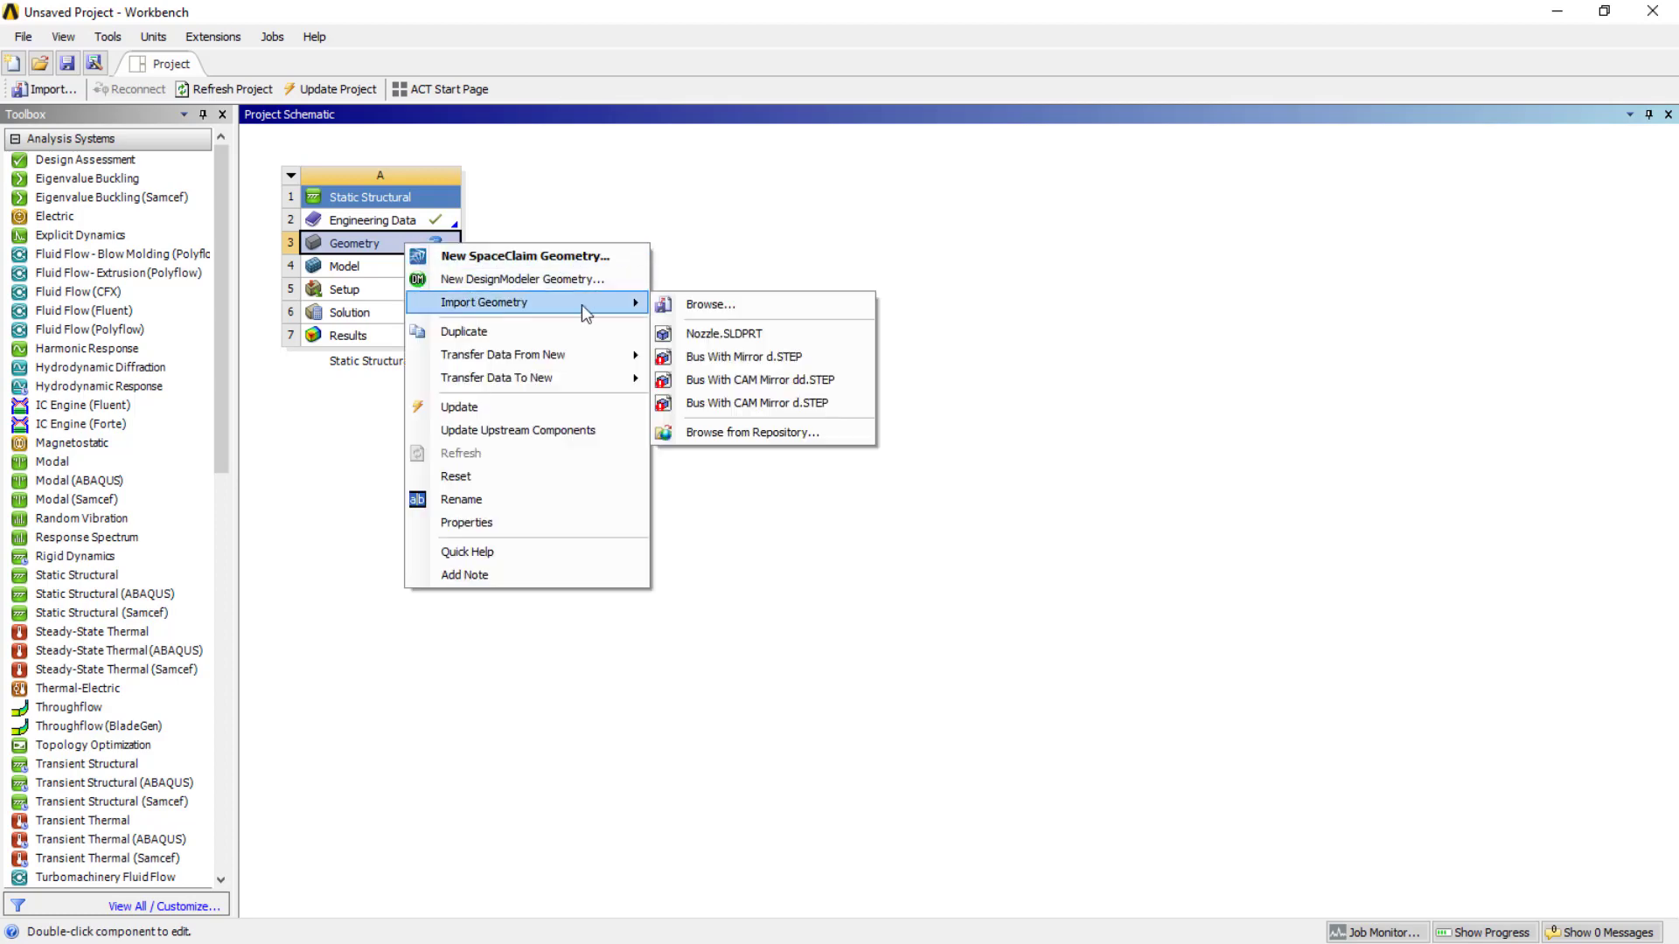
click(752, 306)
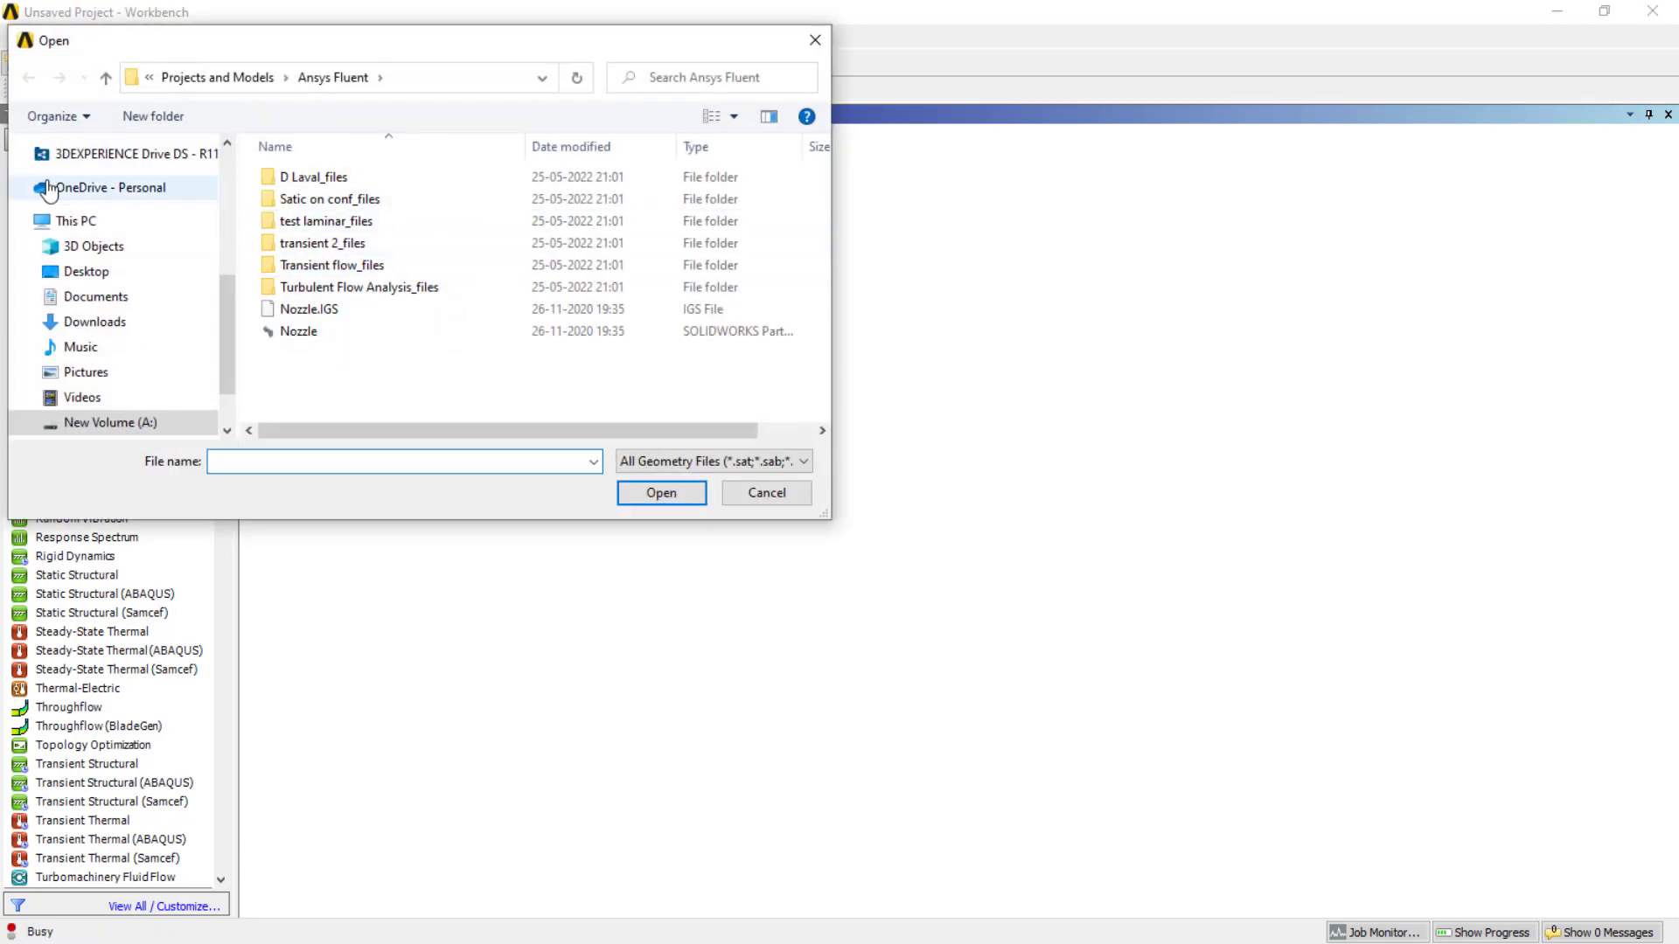
click(86, 272)
click(424, 202)
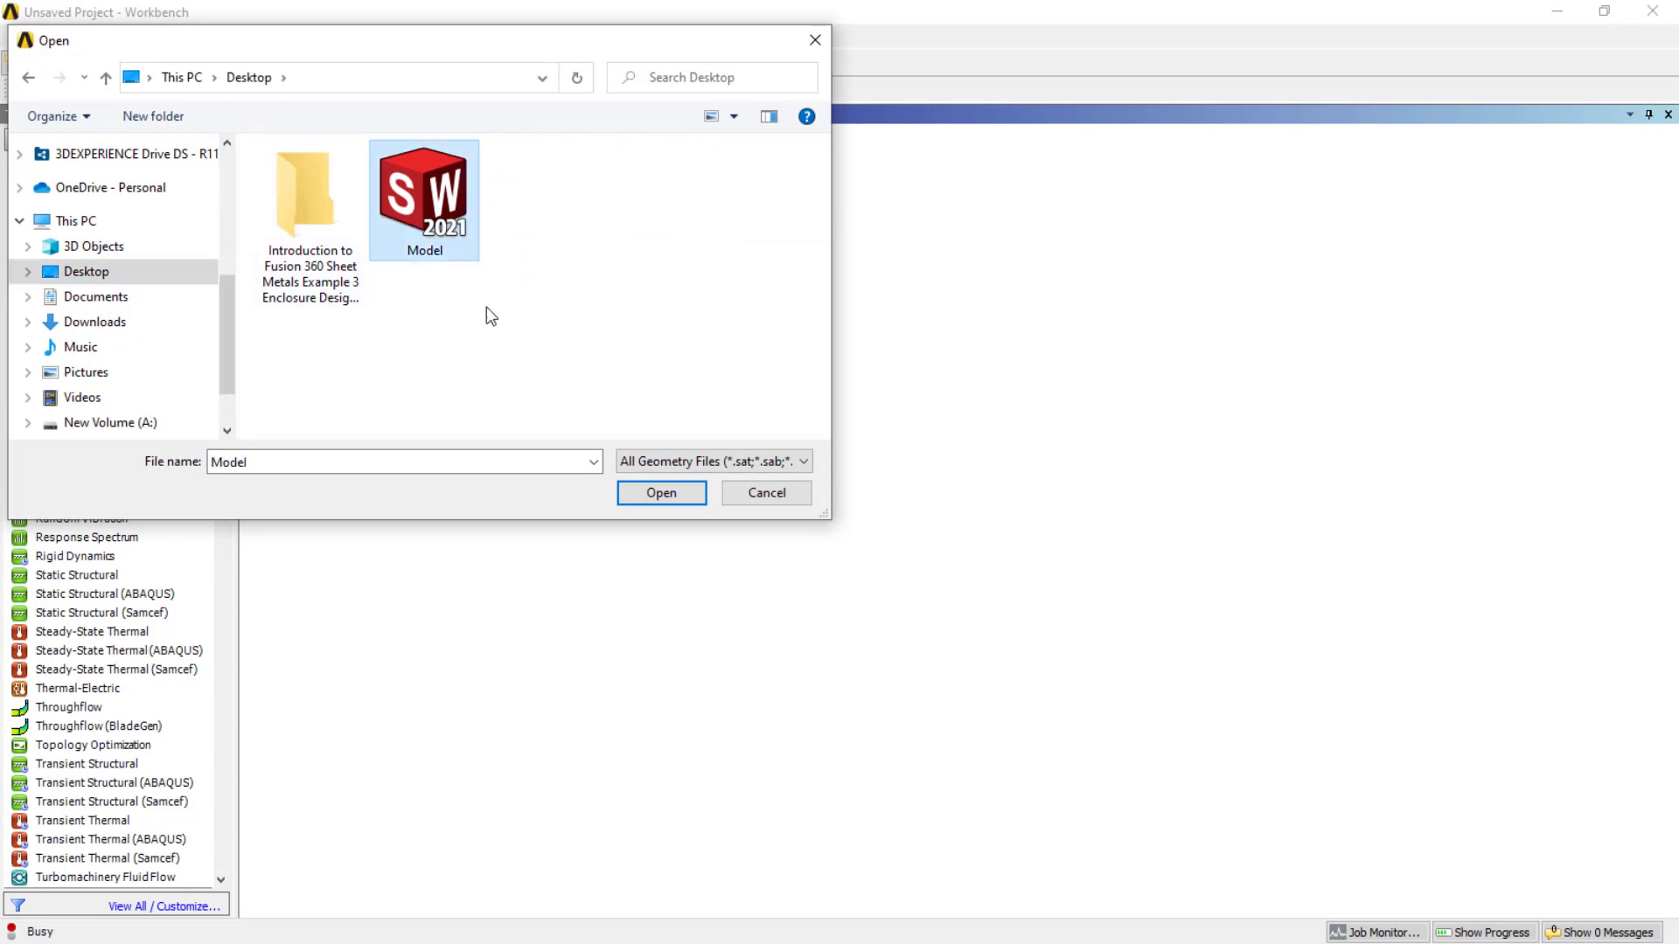
click(659, 492)
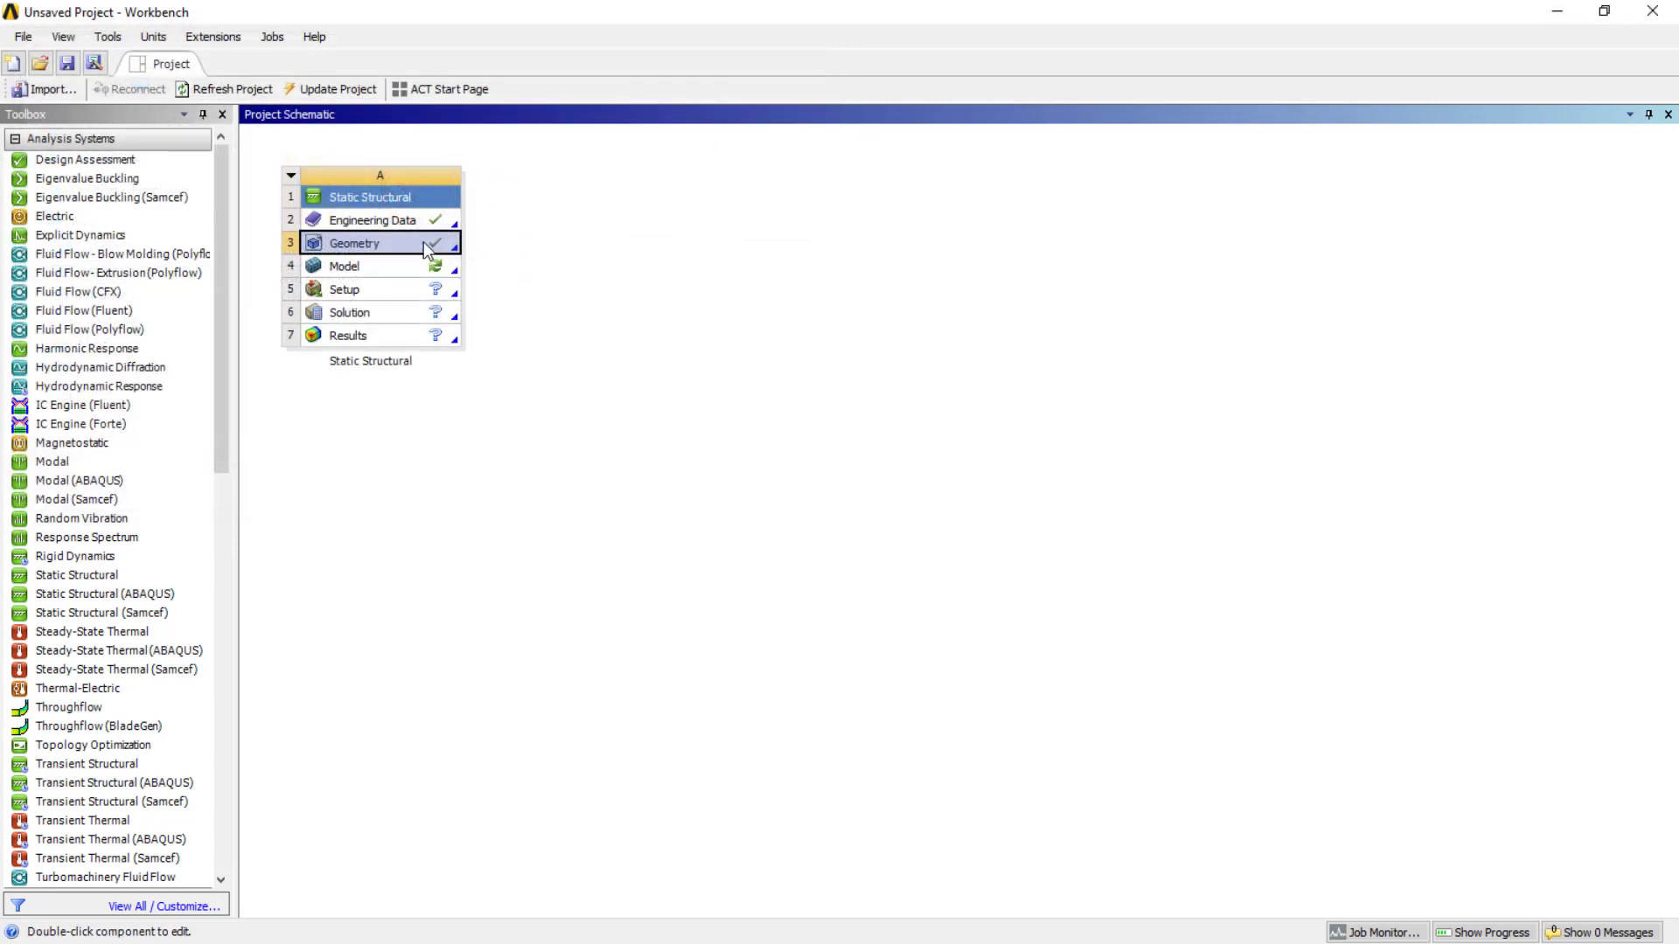
Open the Model component of the Static Structural system for editing in Mechanical
right_click(420, 247)
click(388, 265)
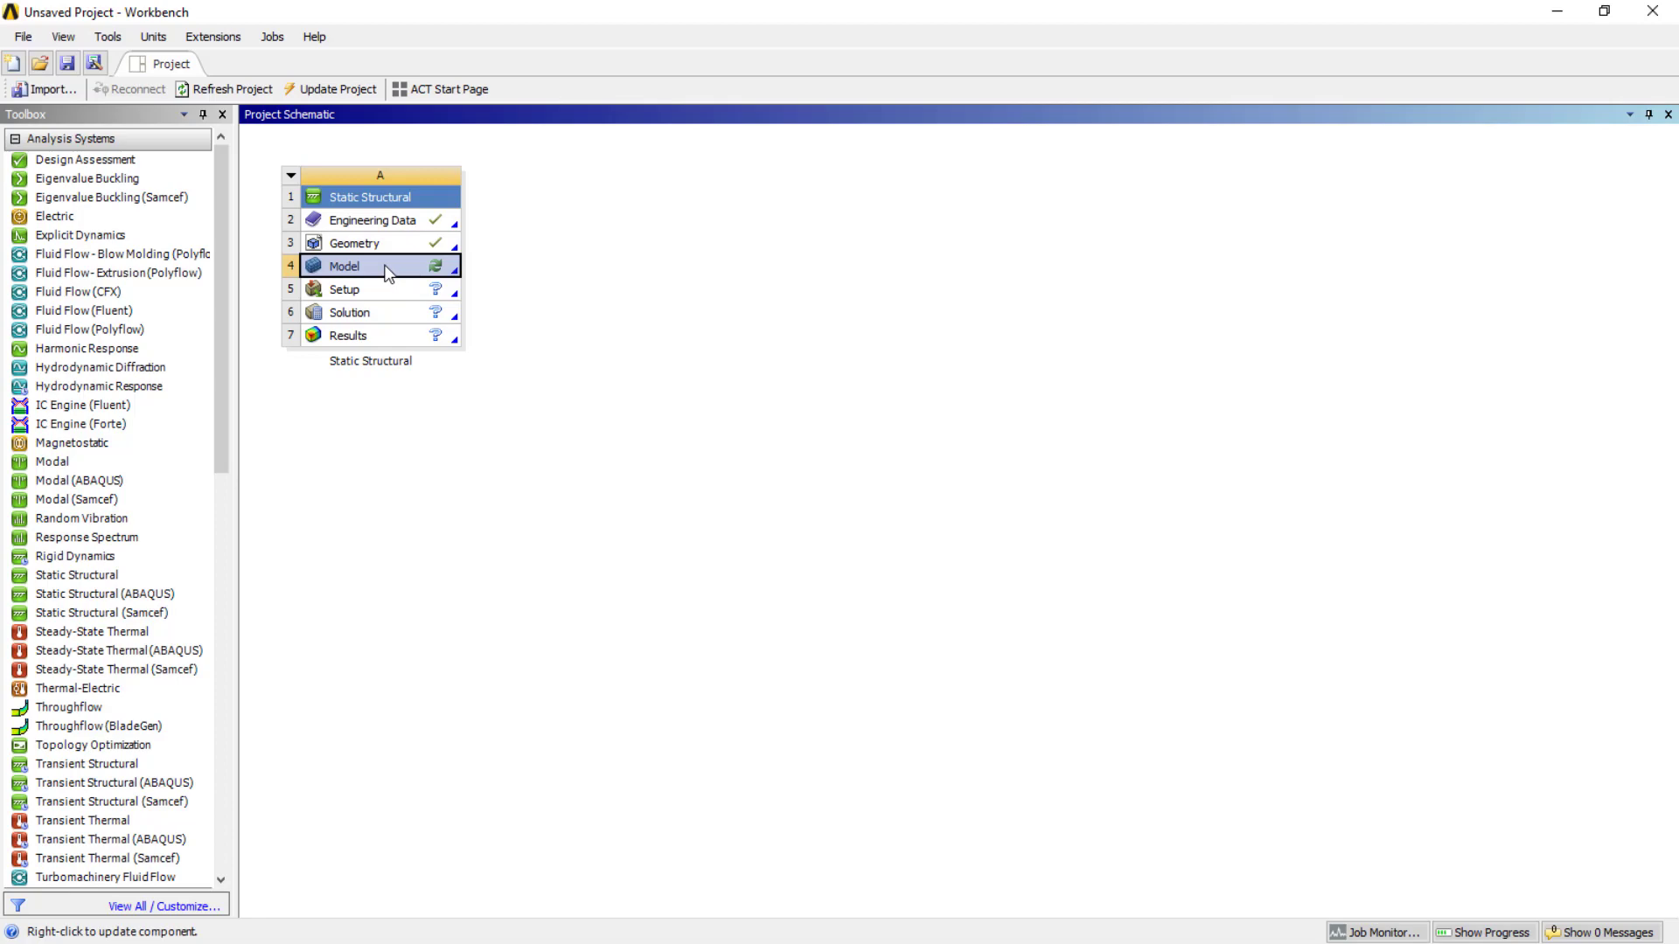
right_click(388, 273)
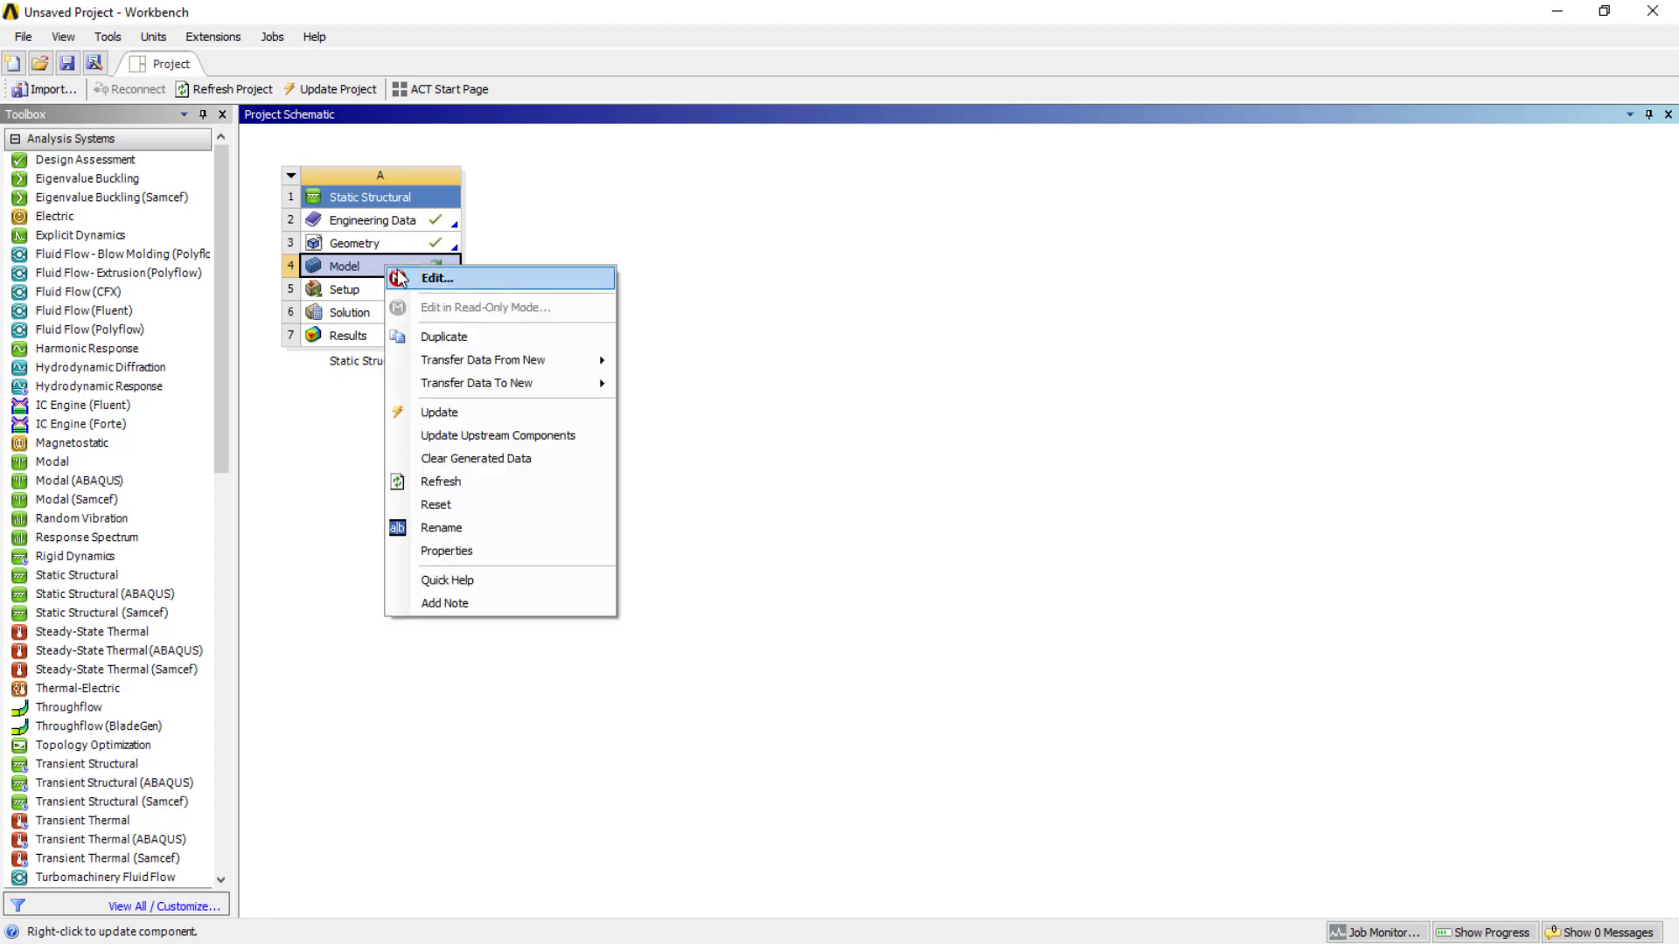
click(430, 278)
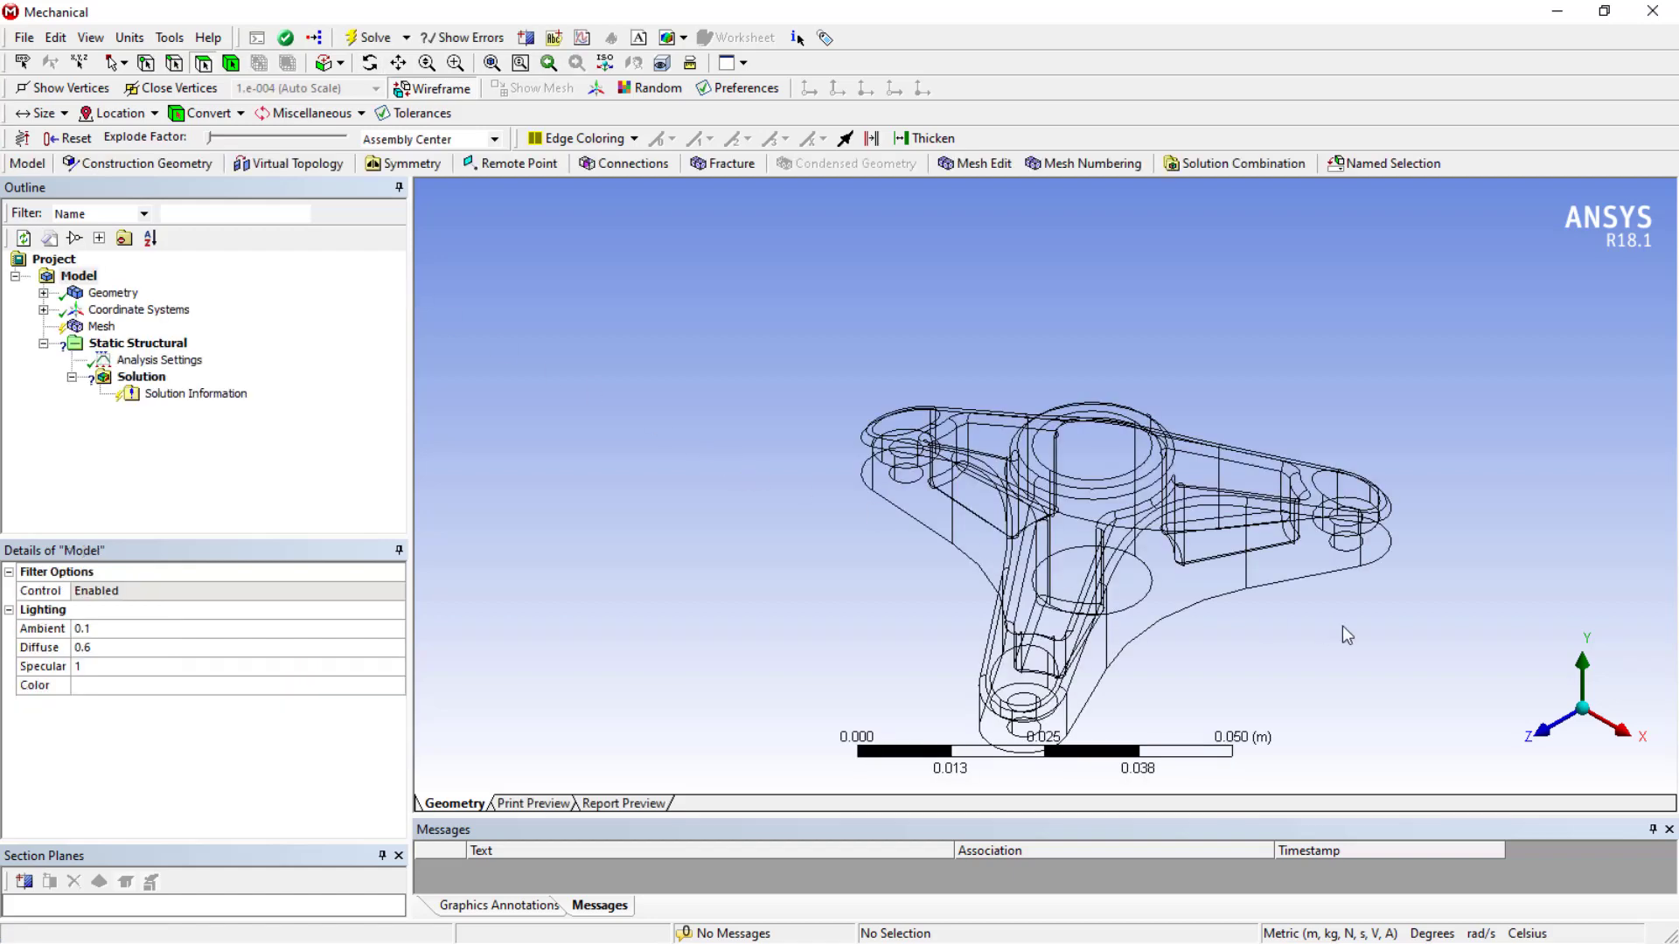
Set the unit system to Metric (mm, kg, N, s, mV, mA)
click(170, 38)
mouse_move(136, 39)
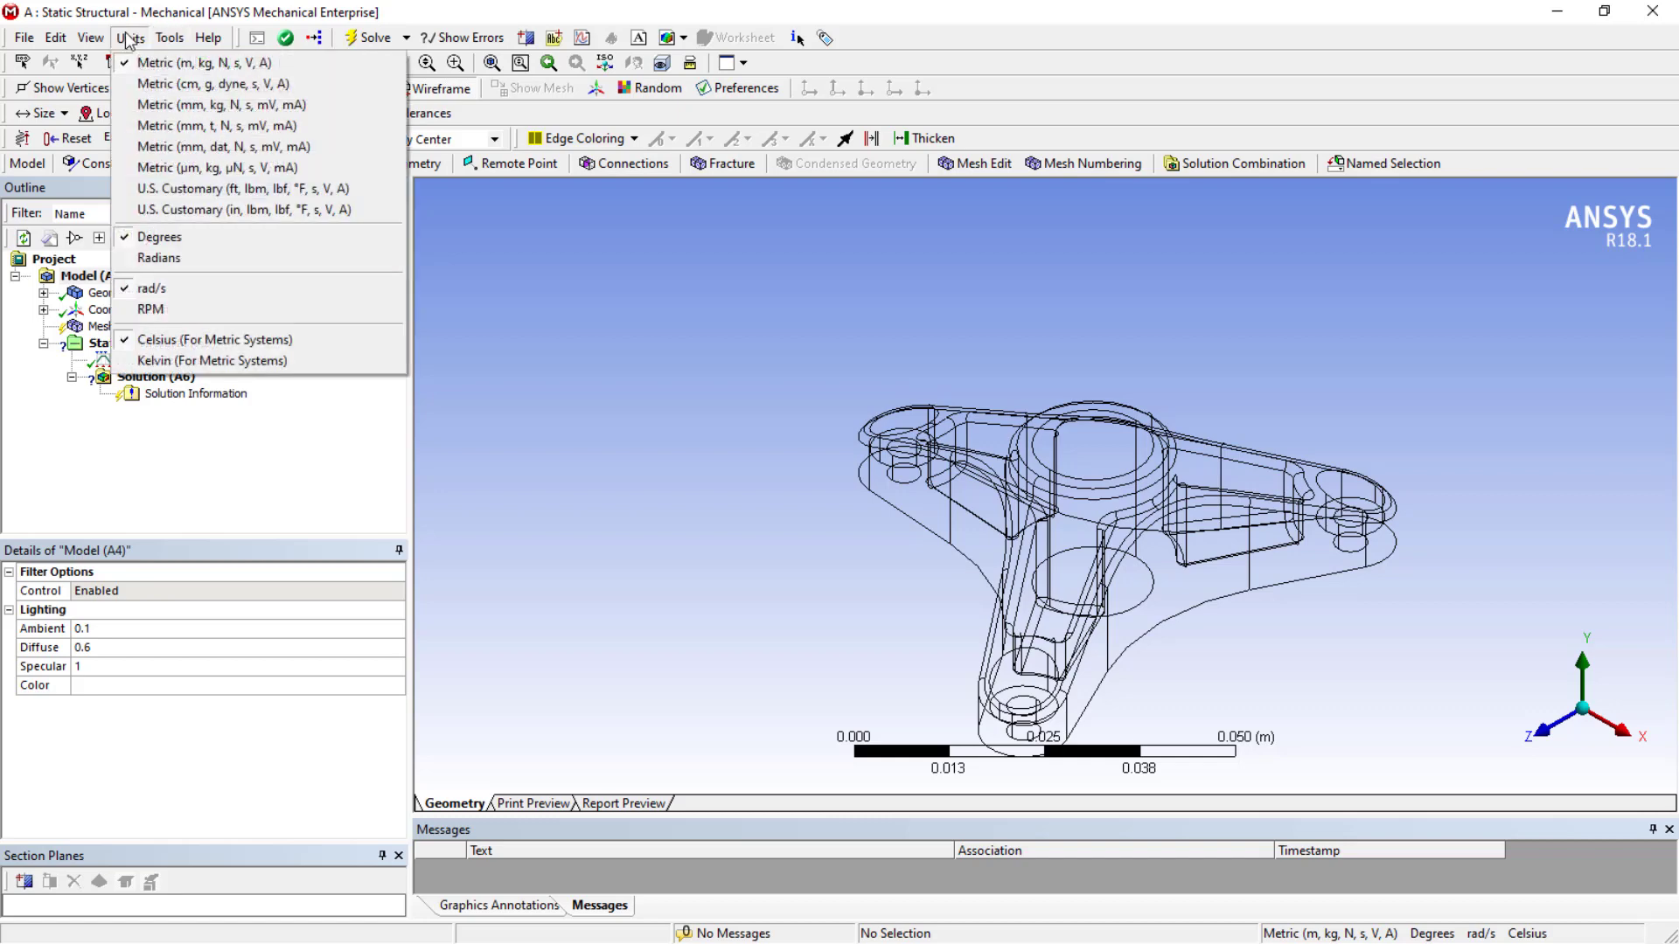
click(155, 106)
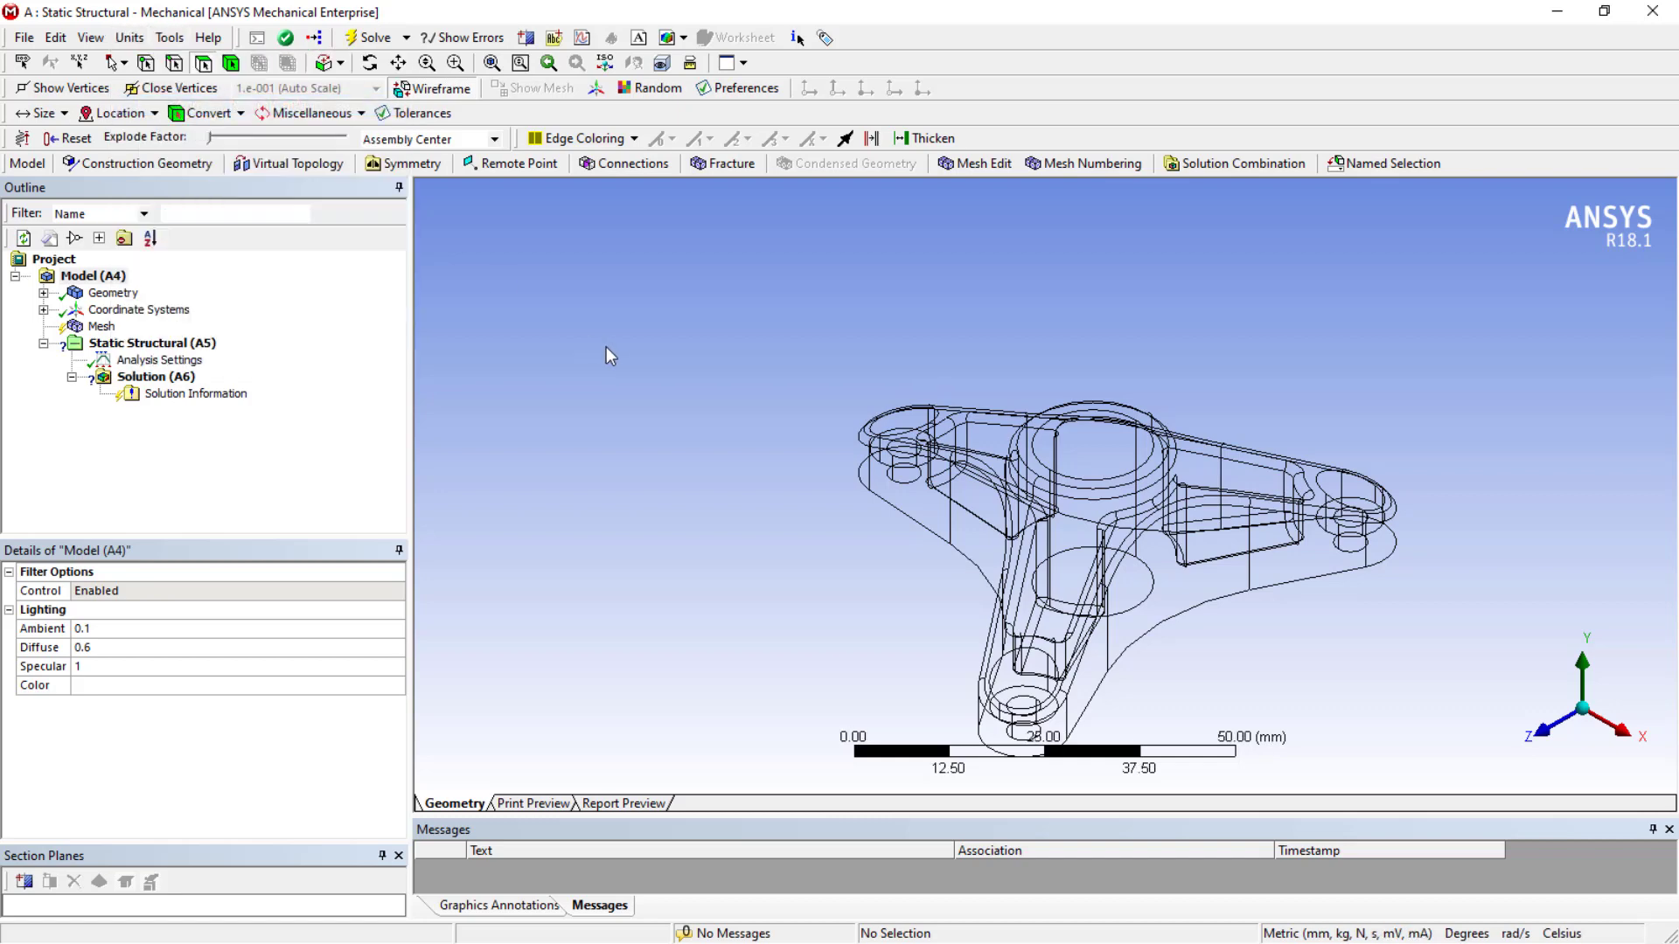
Turn off the wireframe display so the three-armed bracket is shown as a shaded solid
click(441, 95)
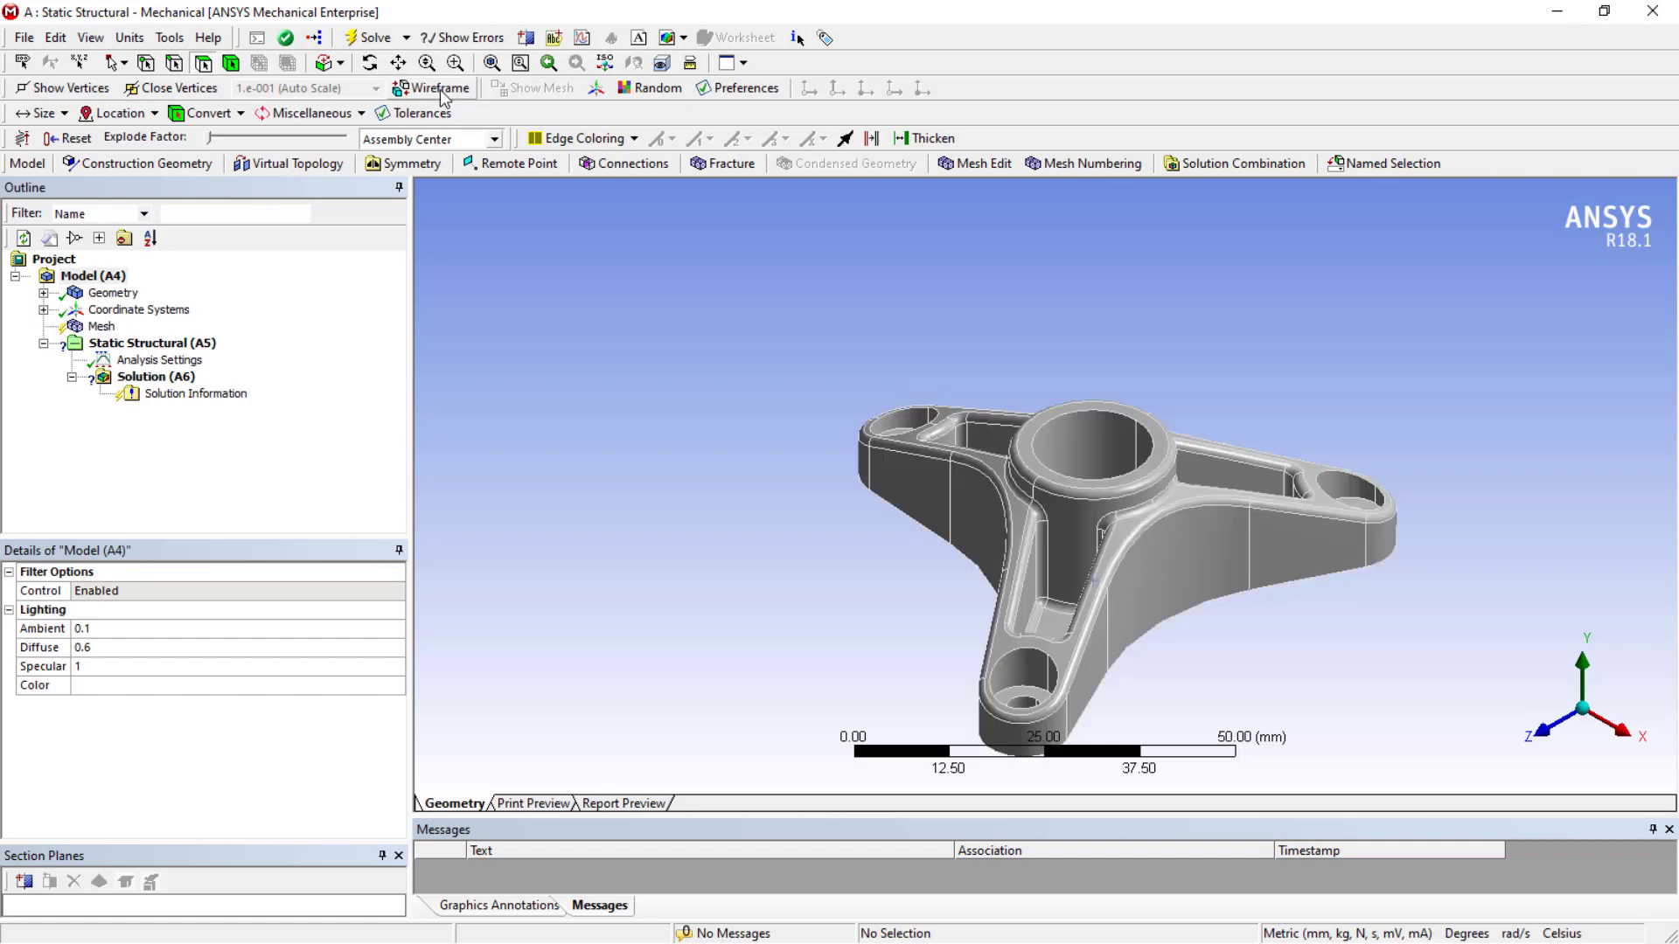
scroll(1319, 649, down, 1)
middle_drag(1319, 649, 896, 701)
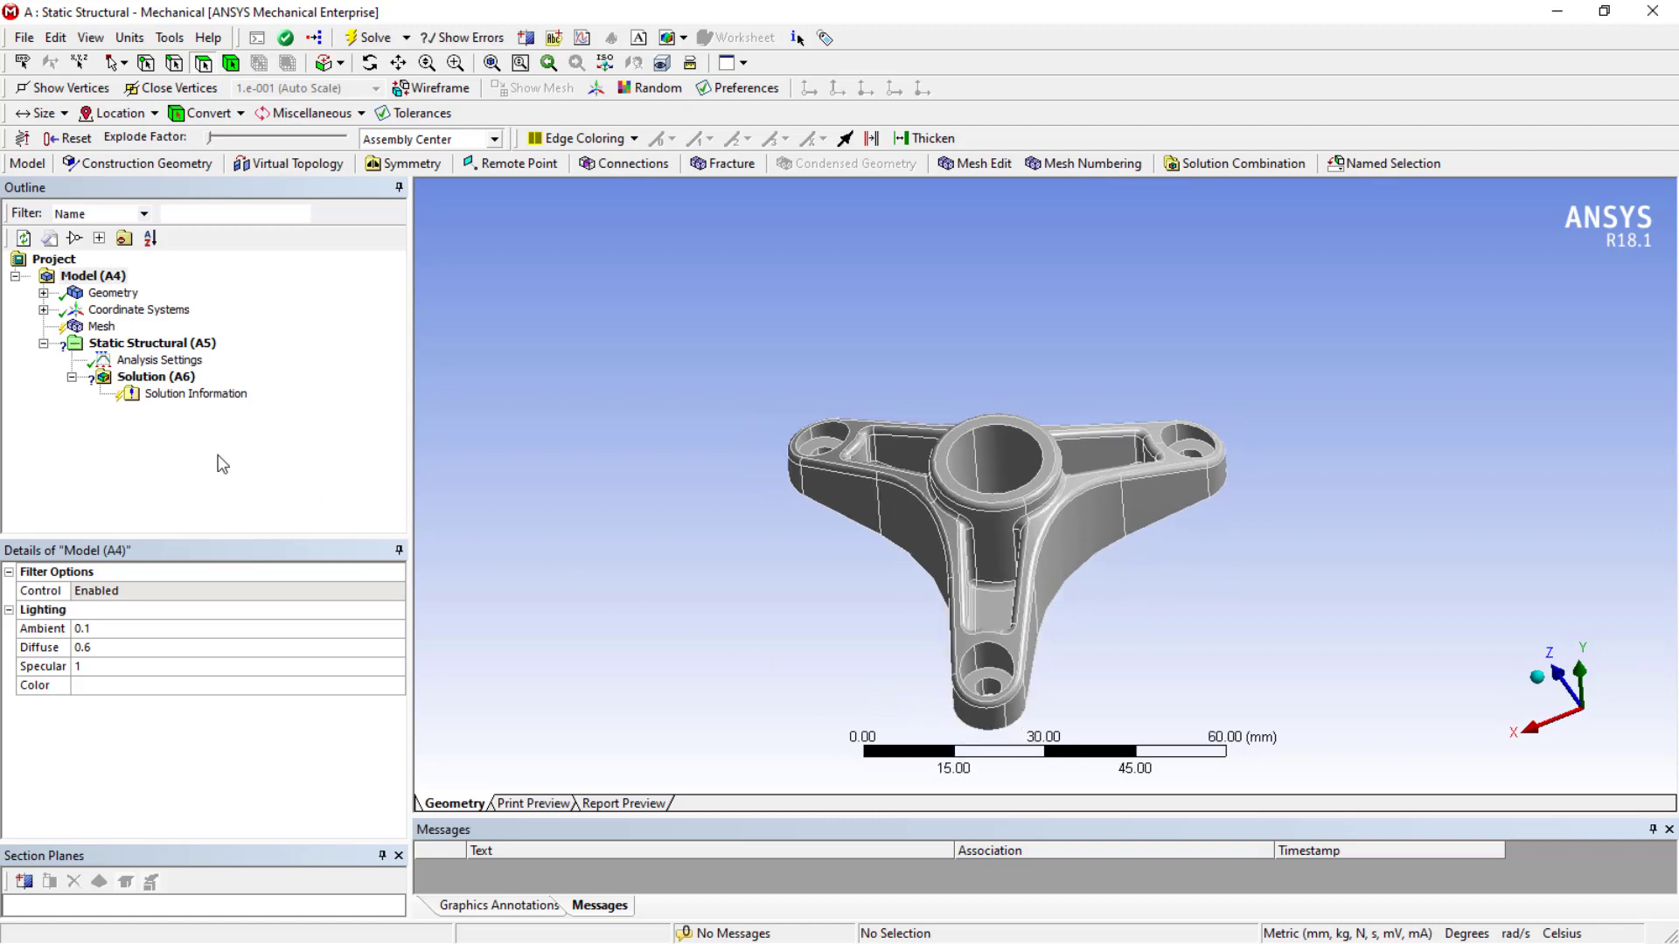
Expand the mesh's sizing settings and choose Adaptive as the Size Function, leaving the Element Order on Program Controlled
click(100, 326)
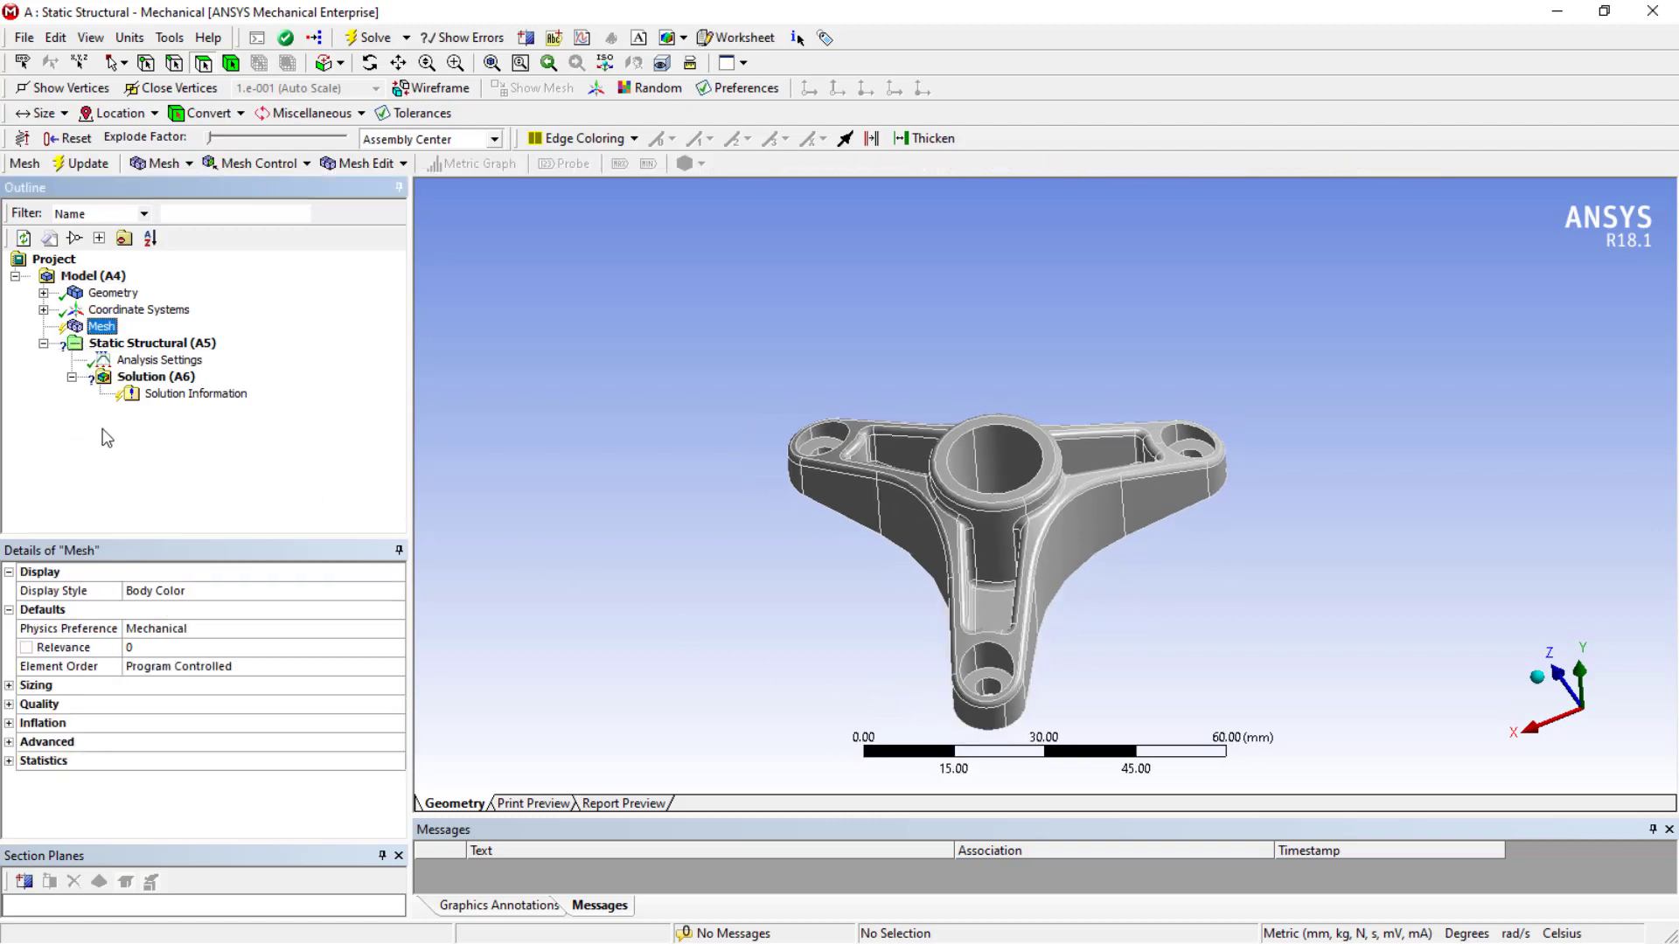
click(198, 670)
click(396, 667)
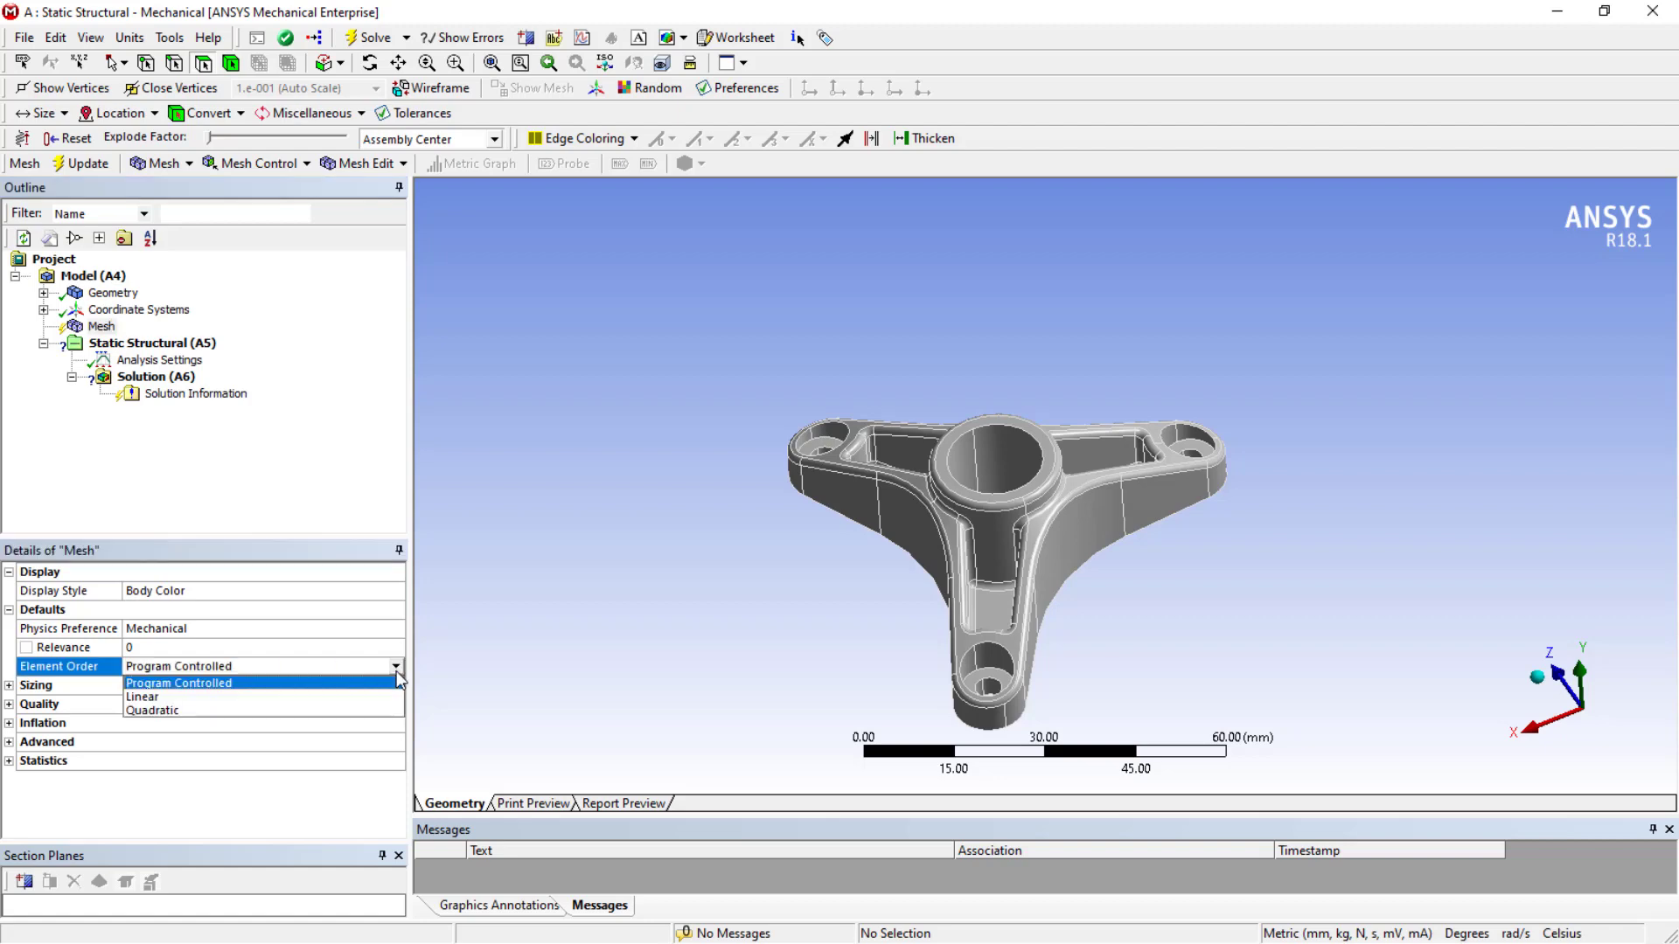
click(9, 686)
scroll(144, 690, down, 2)
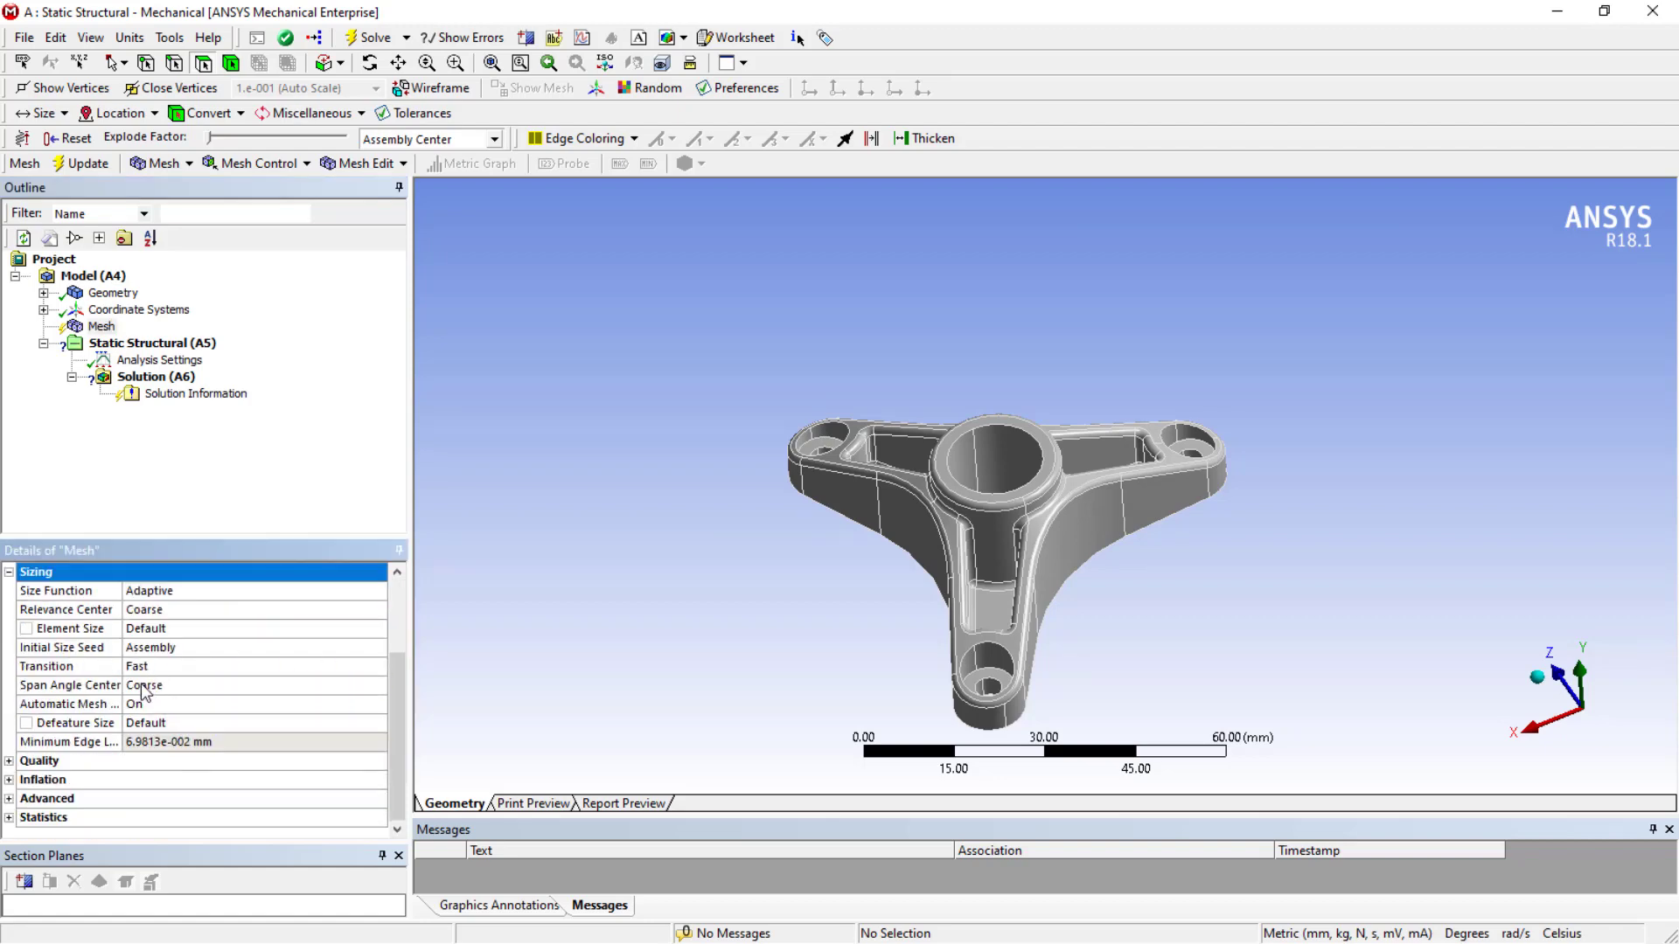
click(146, 593)
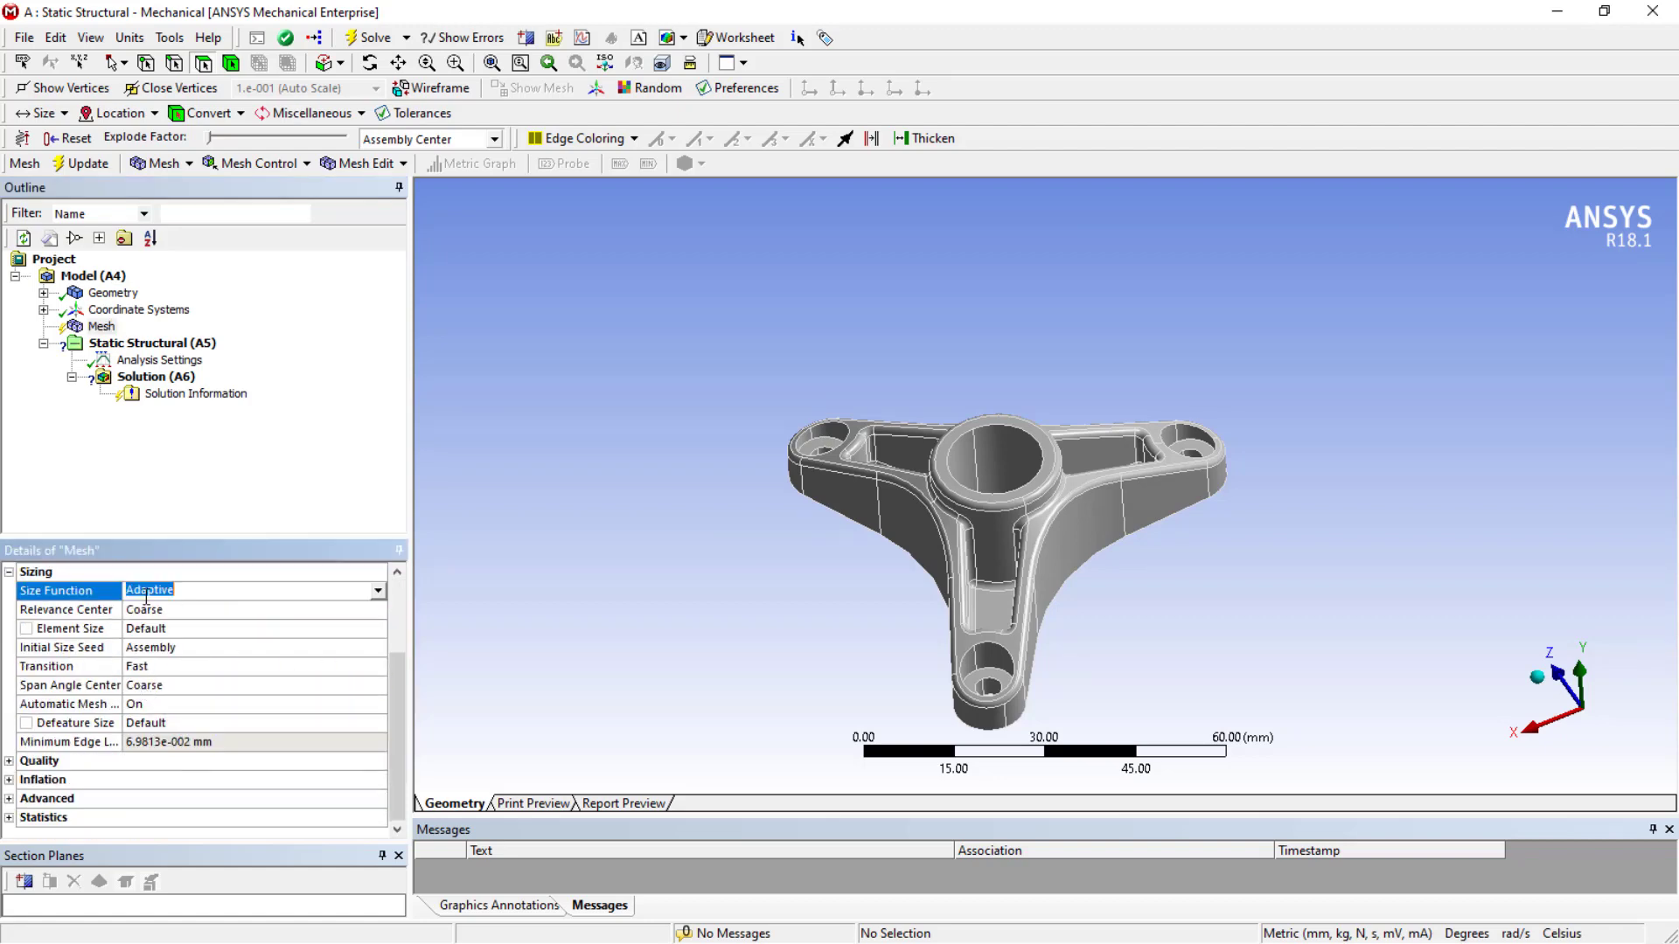
click(377, 592)
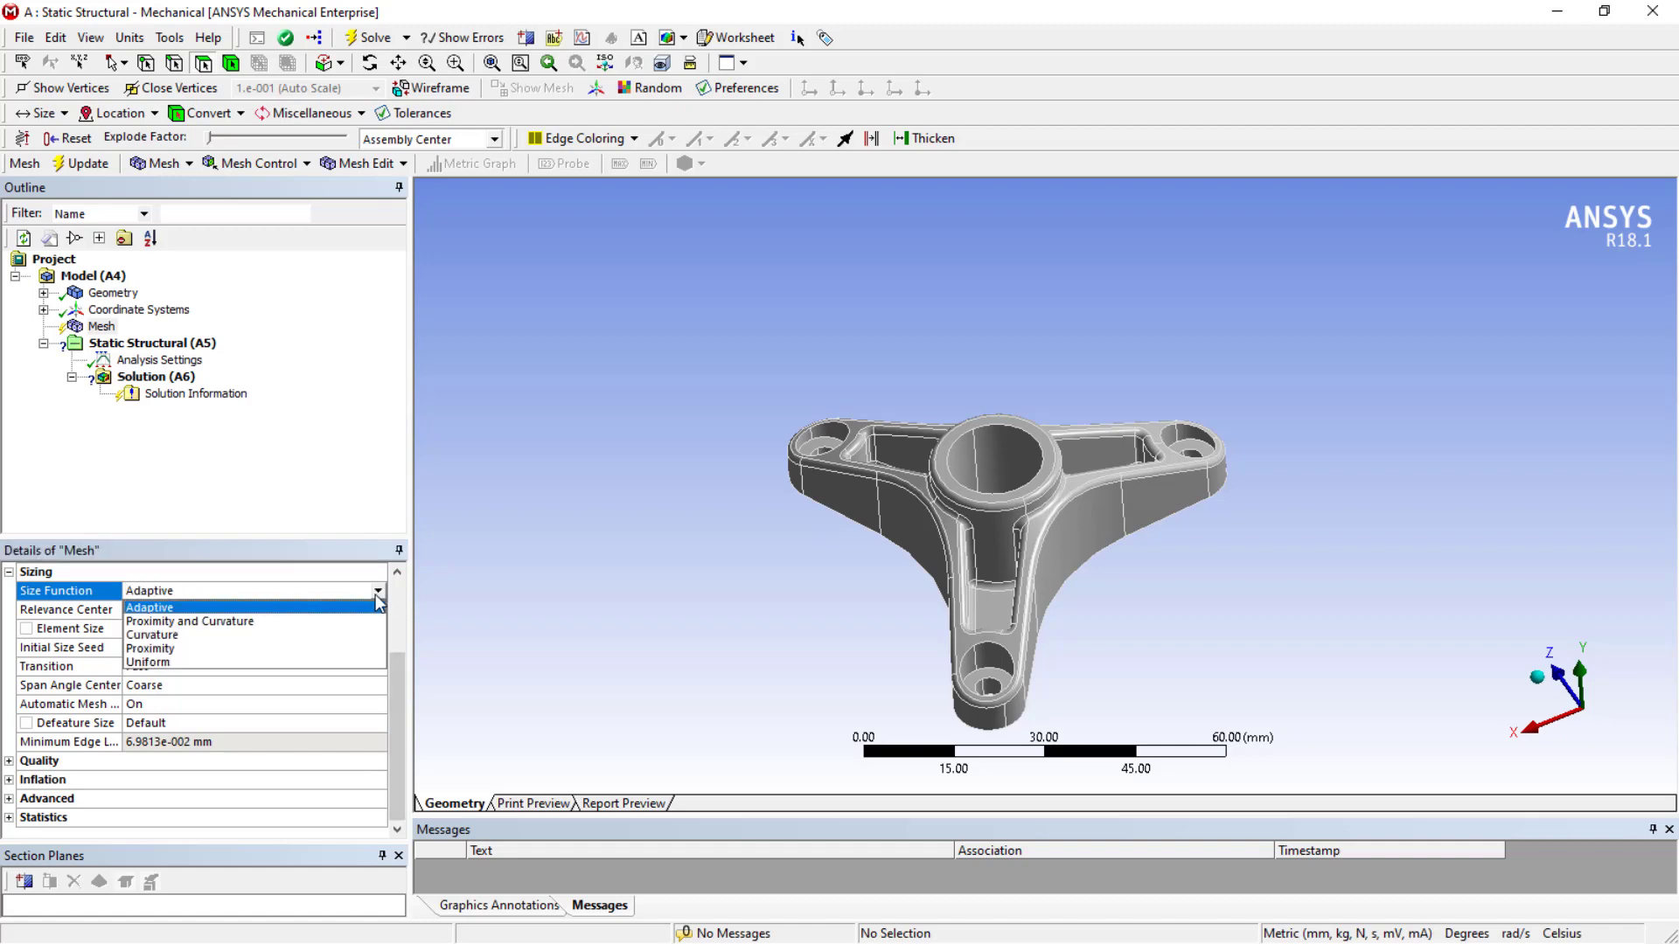
click(144, 608)
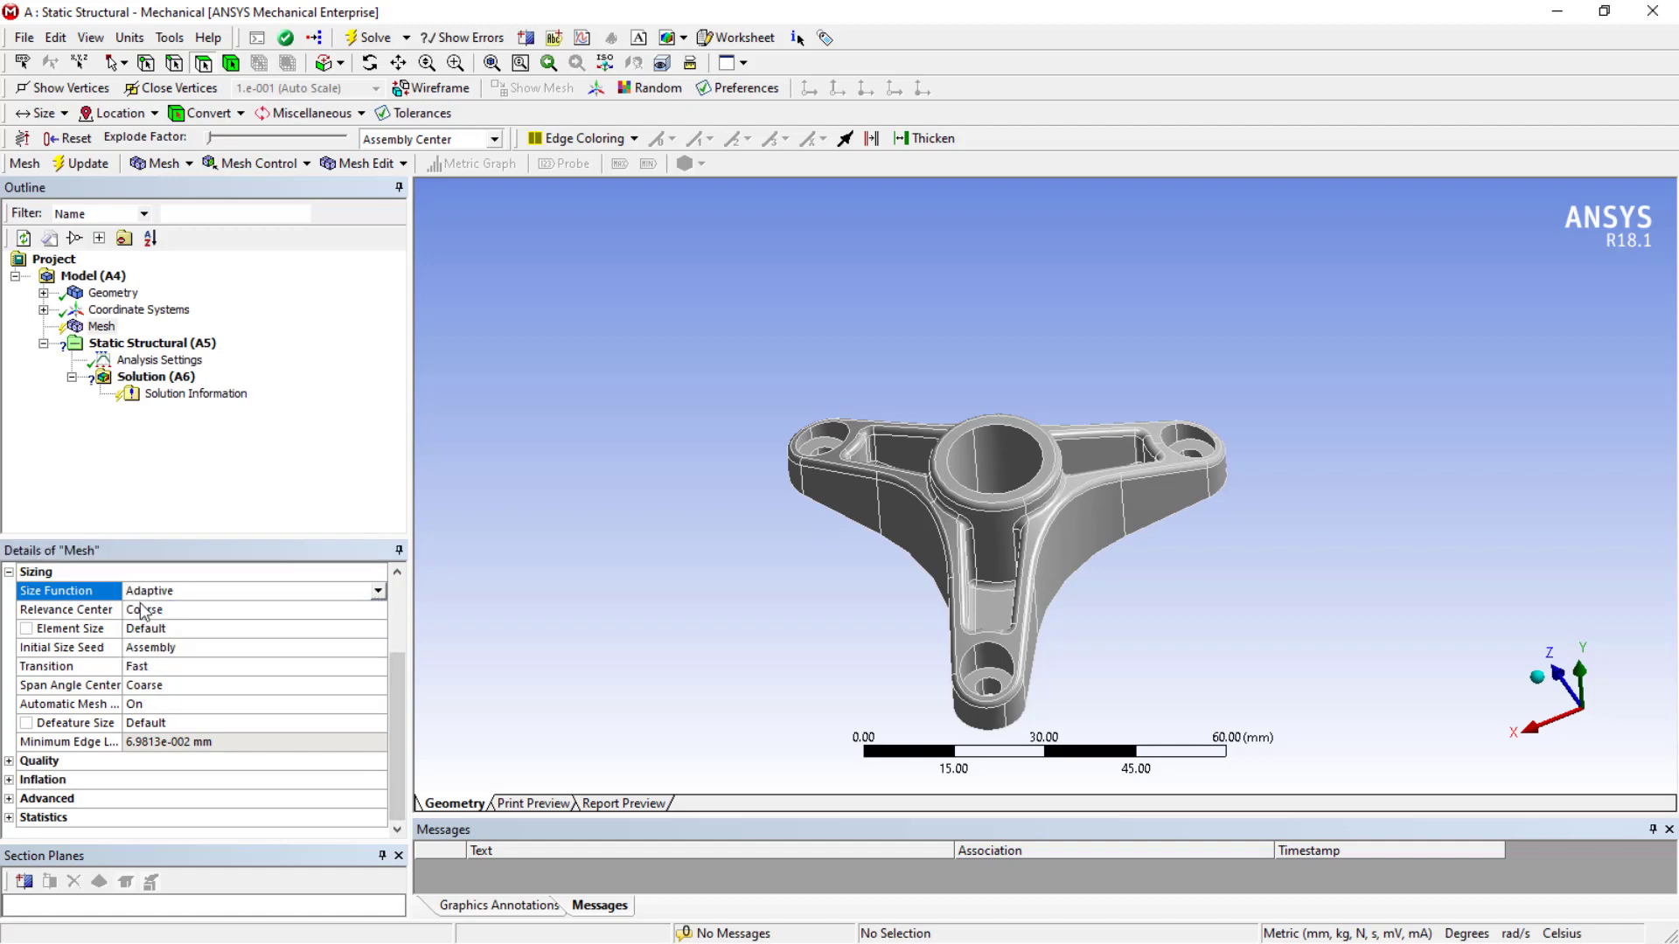
Generate the bracket's mesh with the Adaptive size function and inspect it
right_click(99, 326)
click(216, 400)
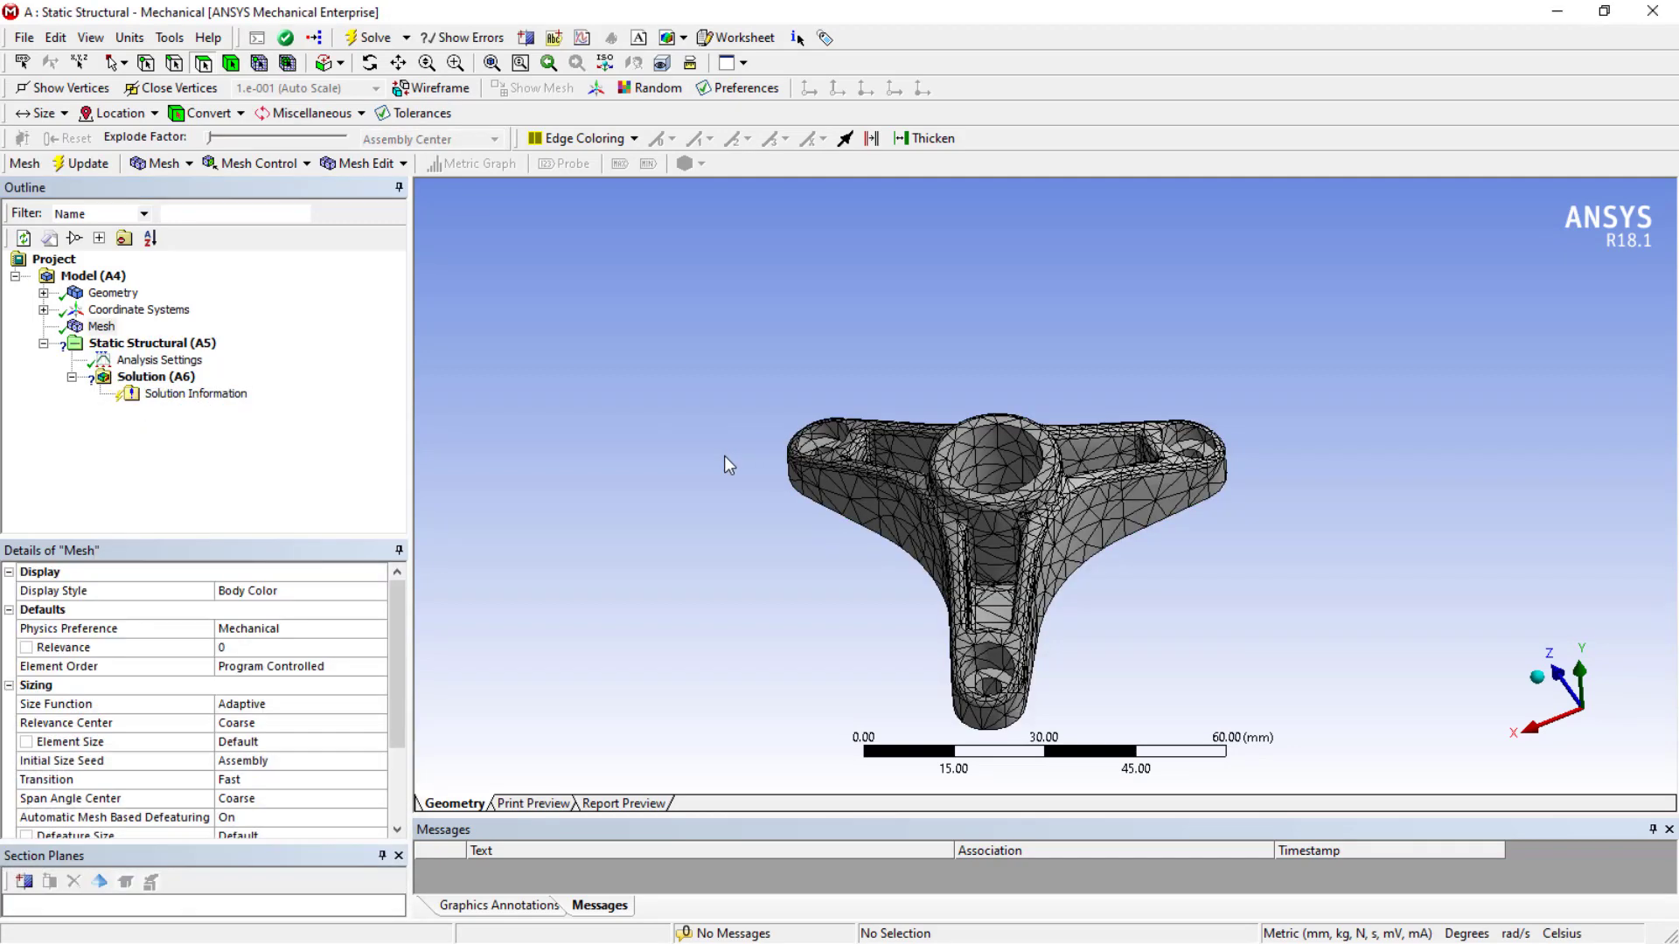
middle_drag(745, 486, 689, 590)
Set the mesh's Size Function to Uniform and regenerate the mesh
click(100, 328)
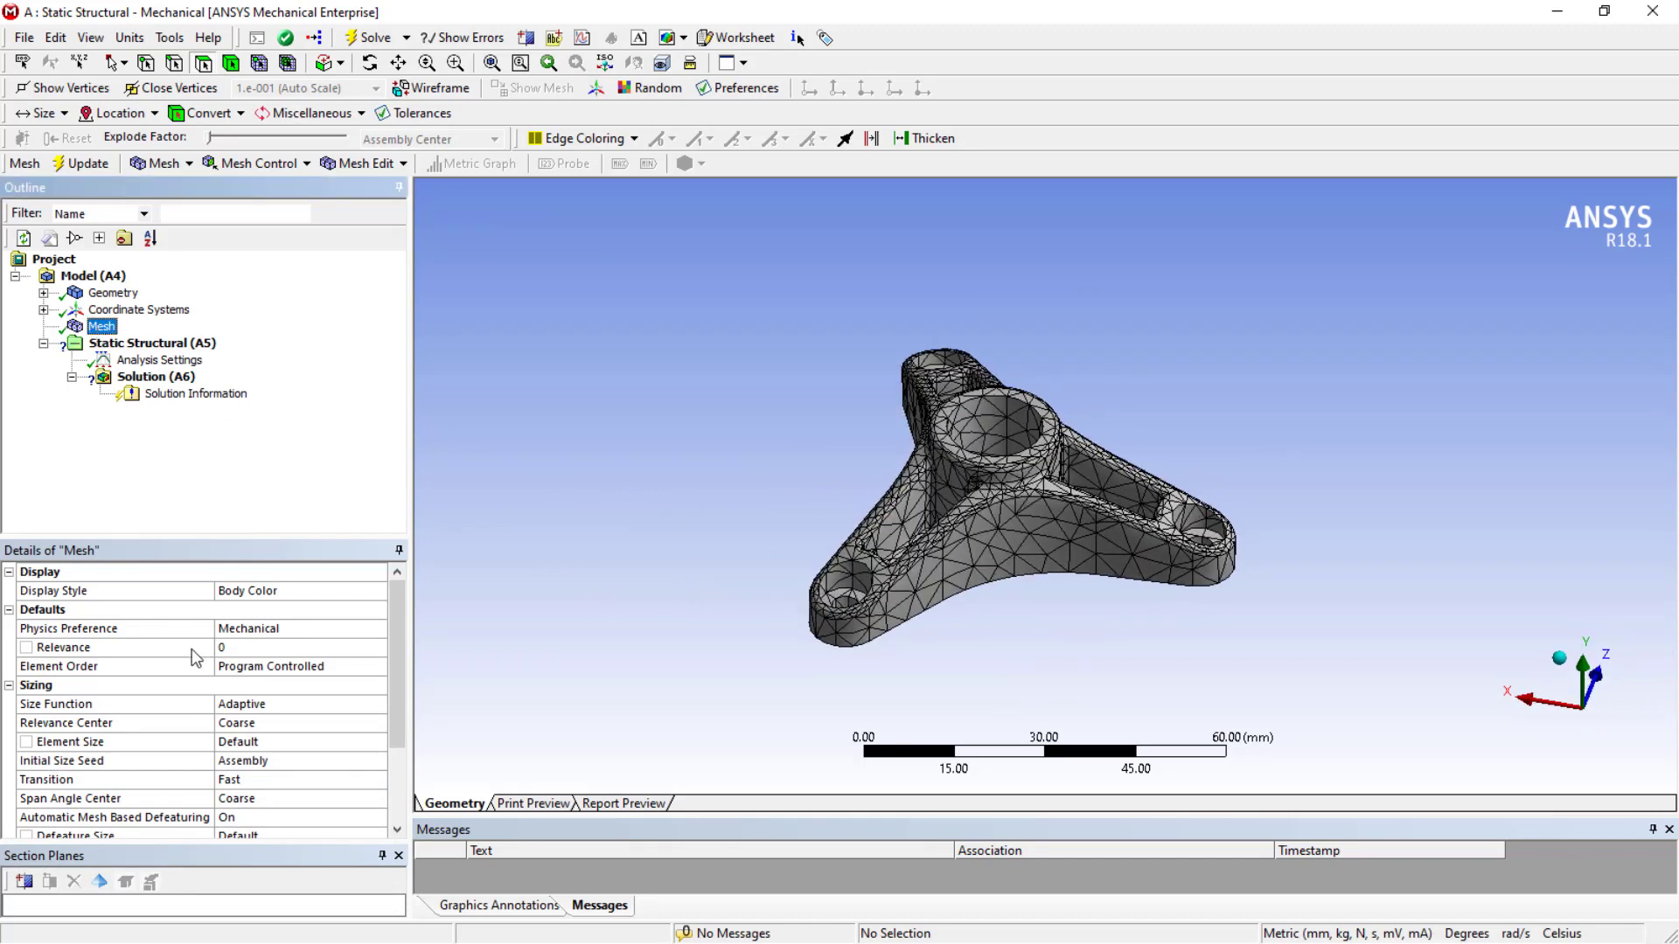
scroll(87, 712, down, 2)
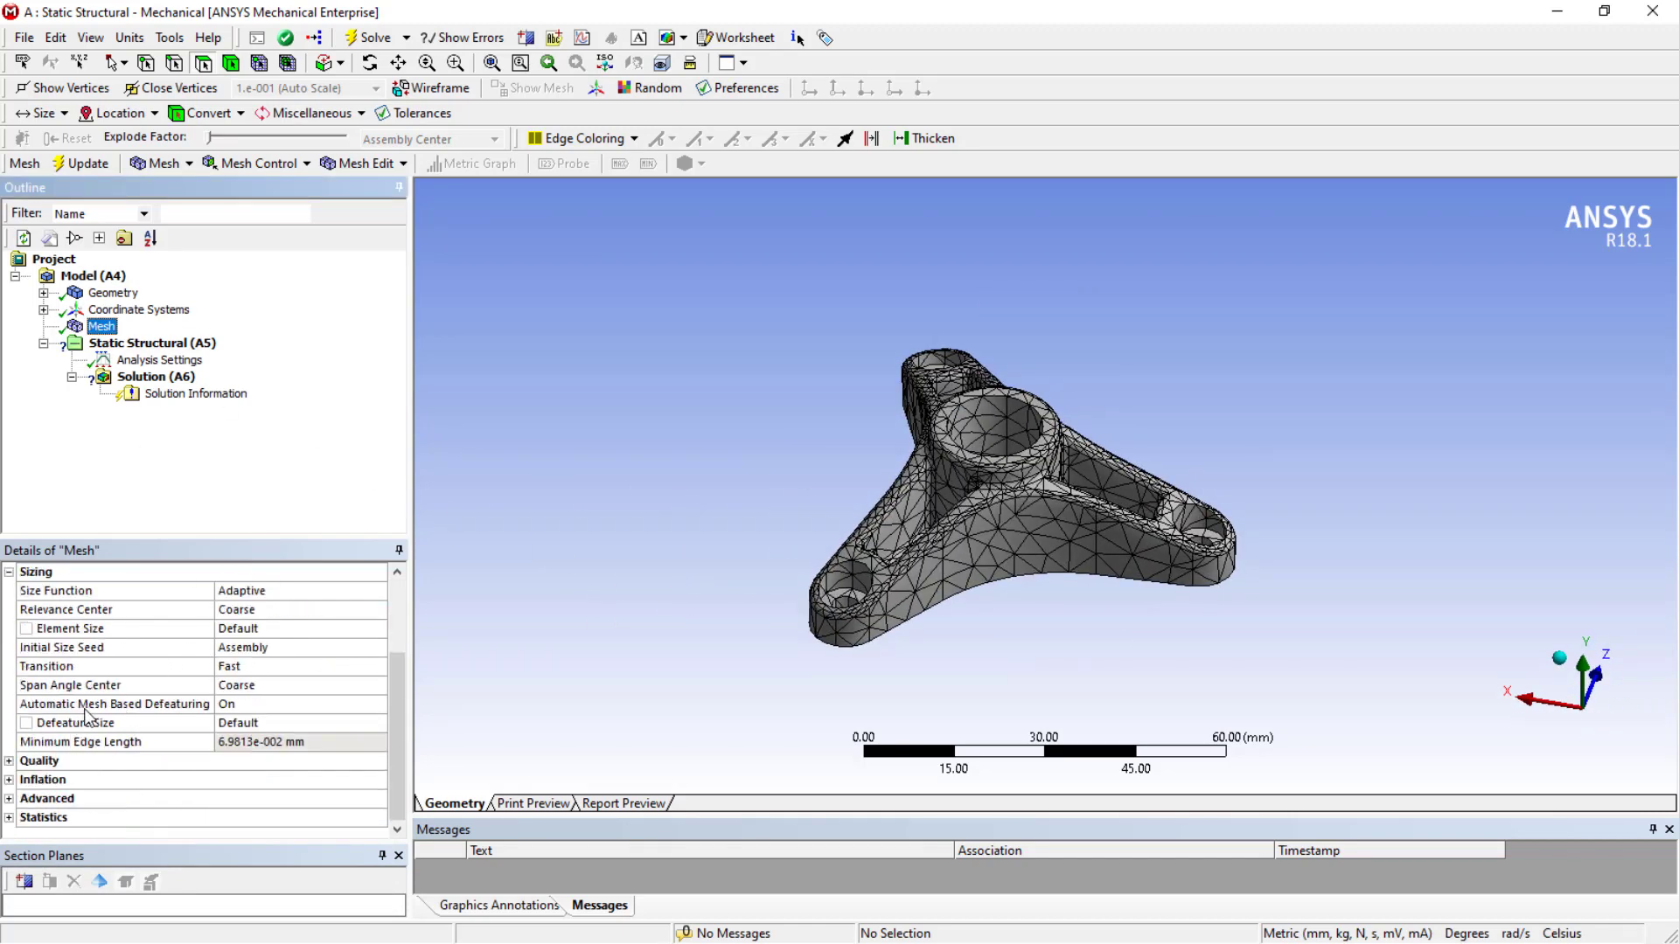
click(327, 590)
click(378, 591)
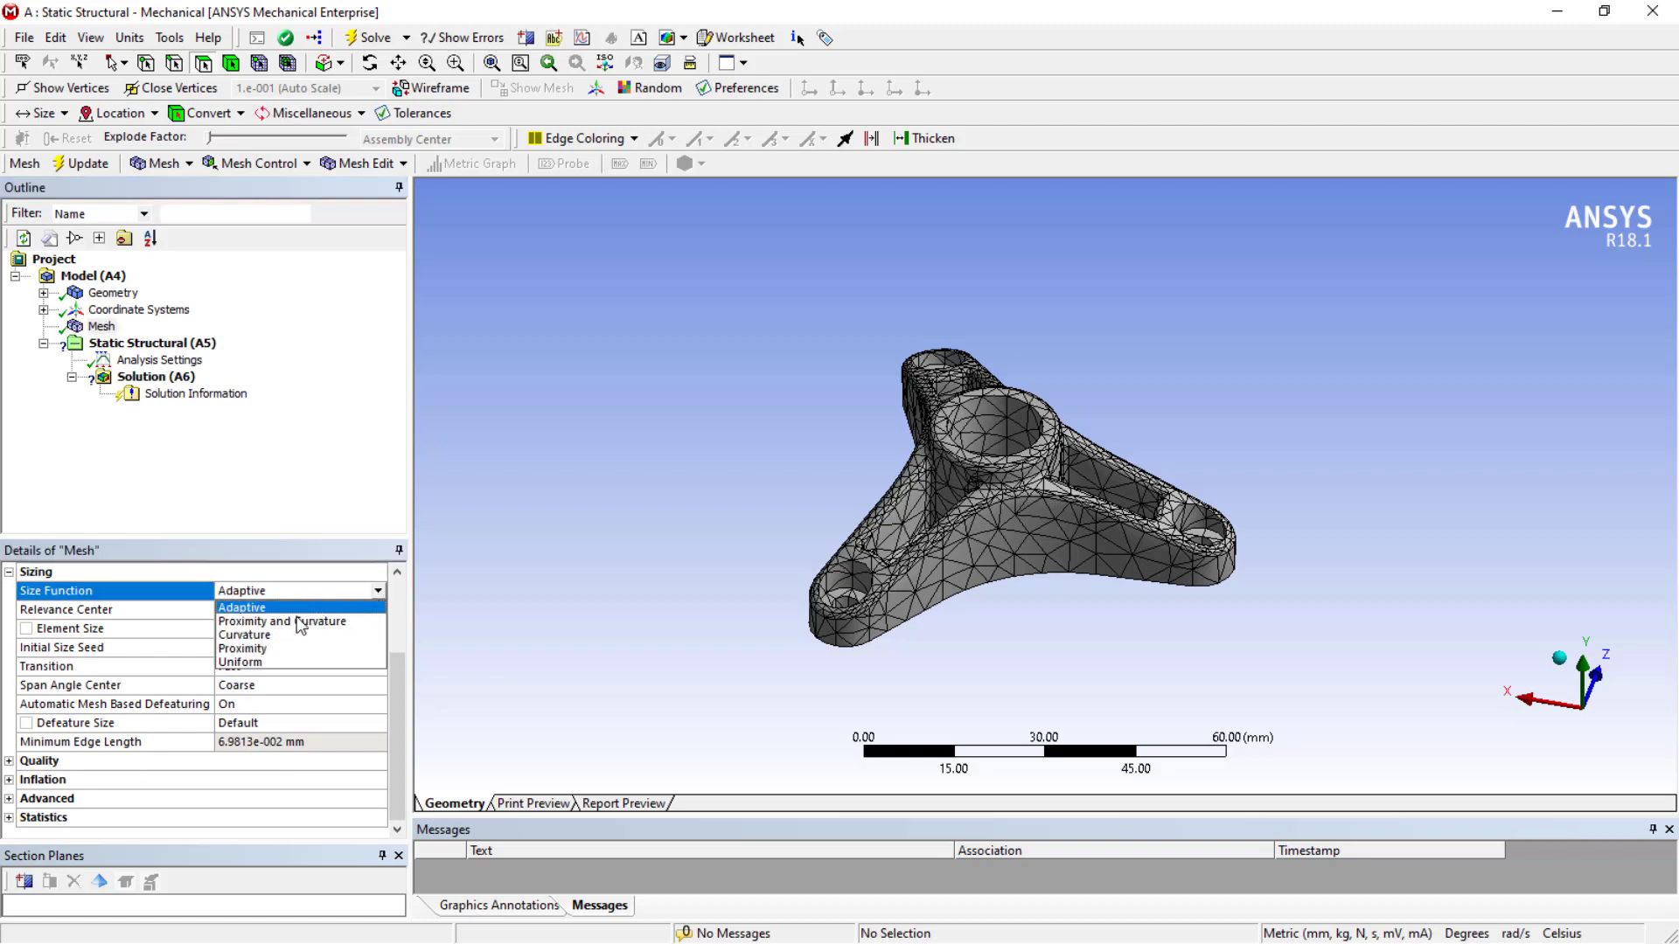
click(262, 662)
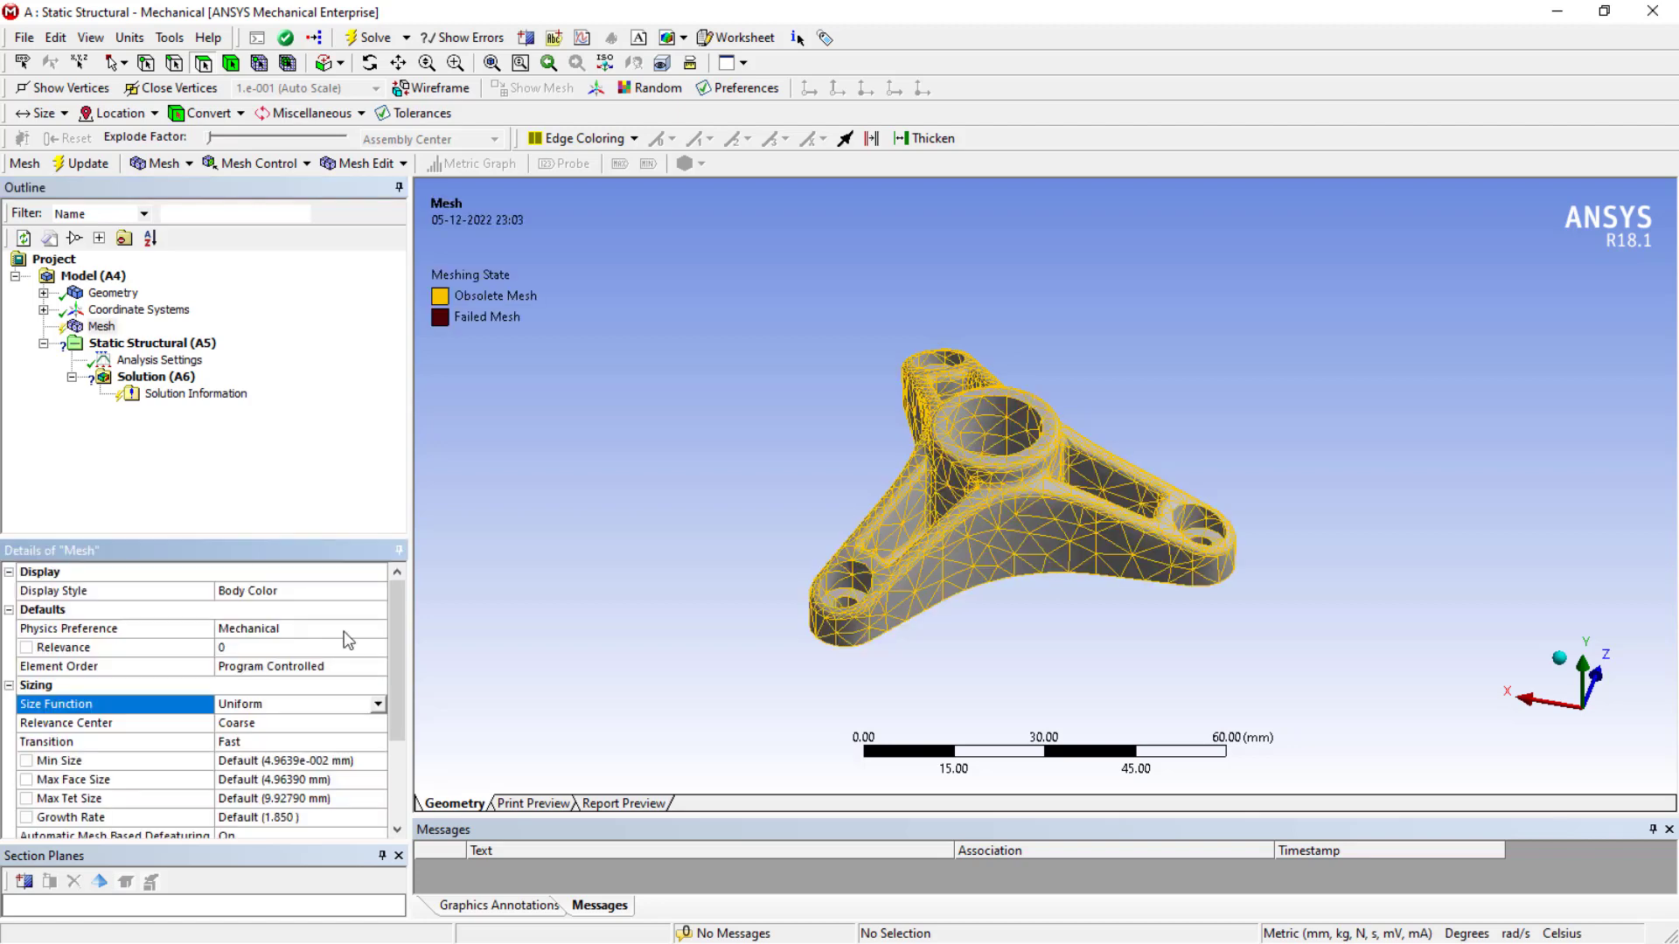
right_click(101, 326)
click(179, 393)
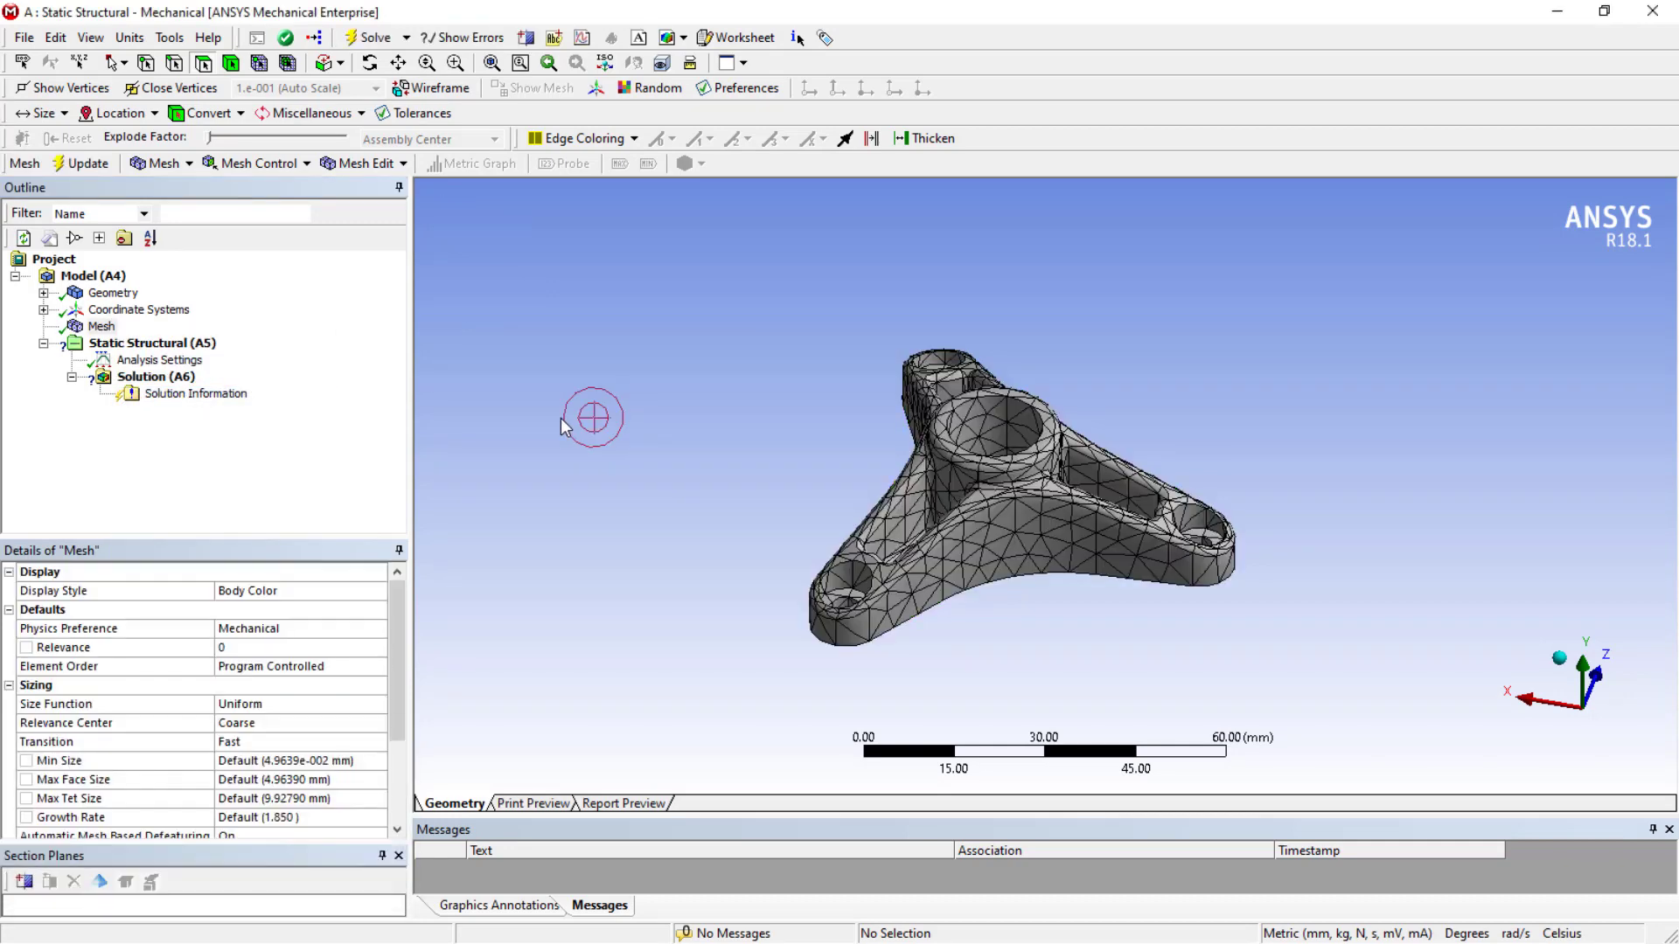
mouse_move(750, 609)
middle_down()
mouse_move(690, 535)
mouse_move(533, 577)
mouse_move(592, 667)
mouse_move(588, 573)
mouse_move(648, 550)
mouse_move(724, 573)
mouse_move(712, 564)
middle_up()
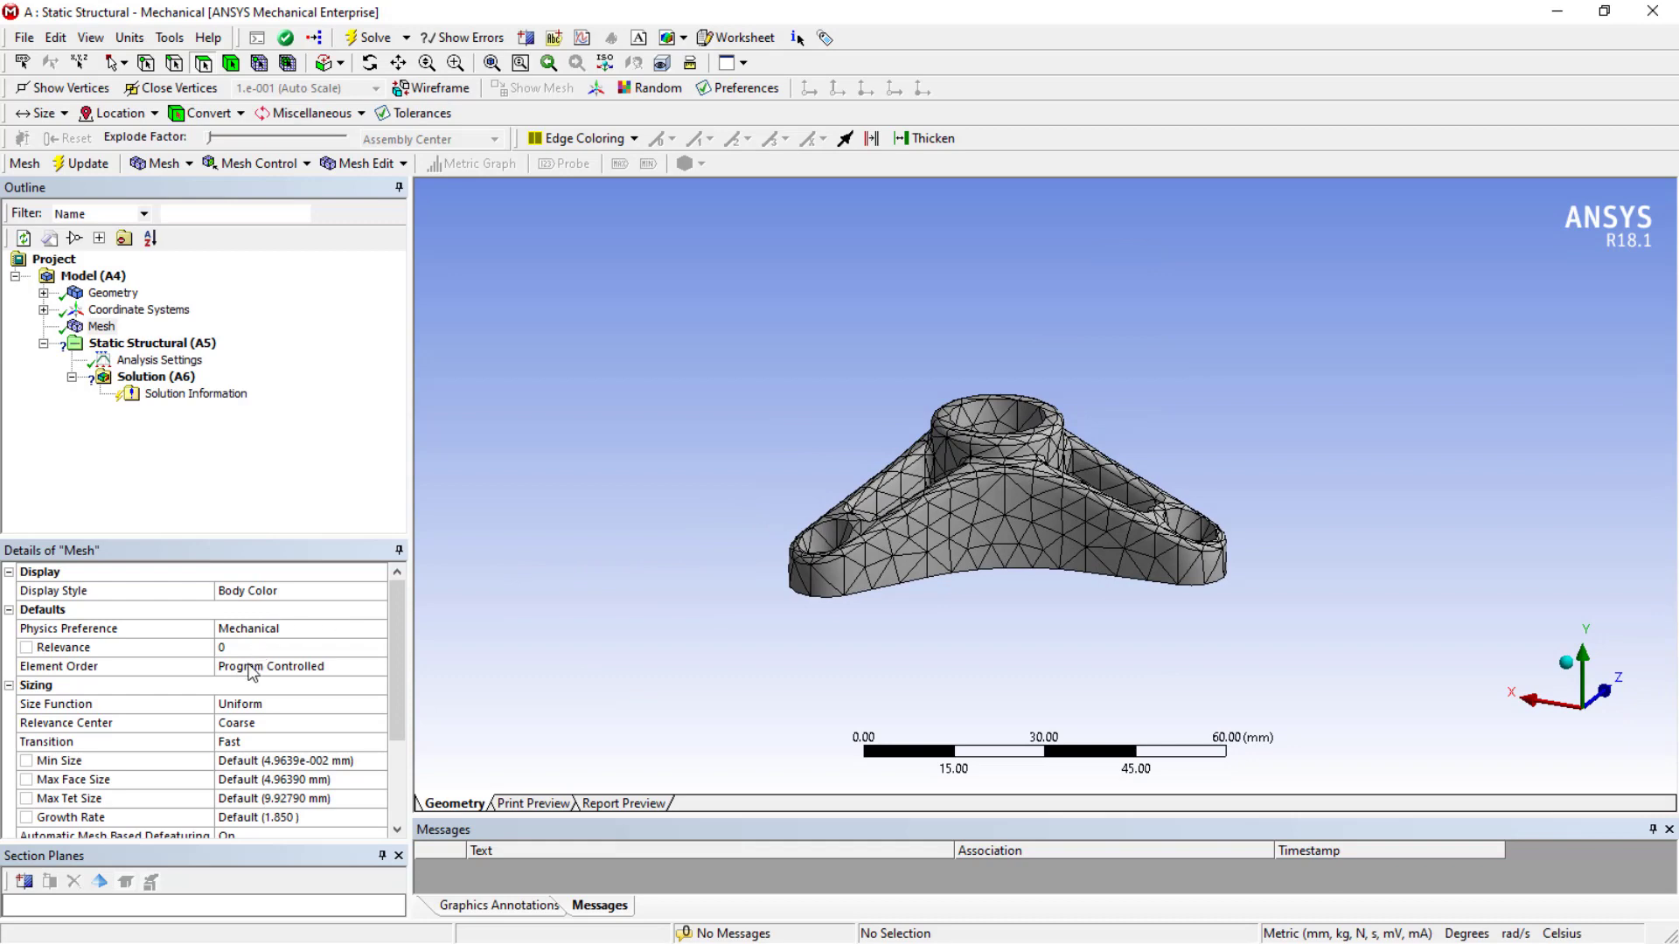
Set the mesh's Size Function to Proximity, regenerate the mesh and inspect it around the central hub
click(254, 703)
click(378, 705)
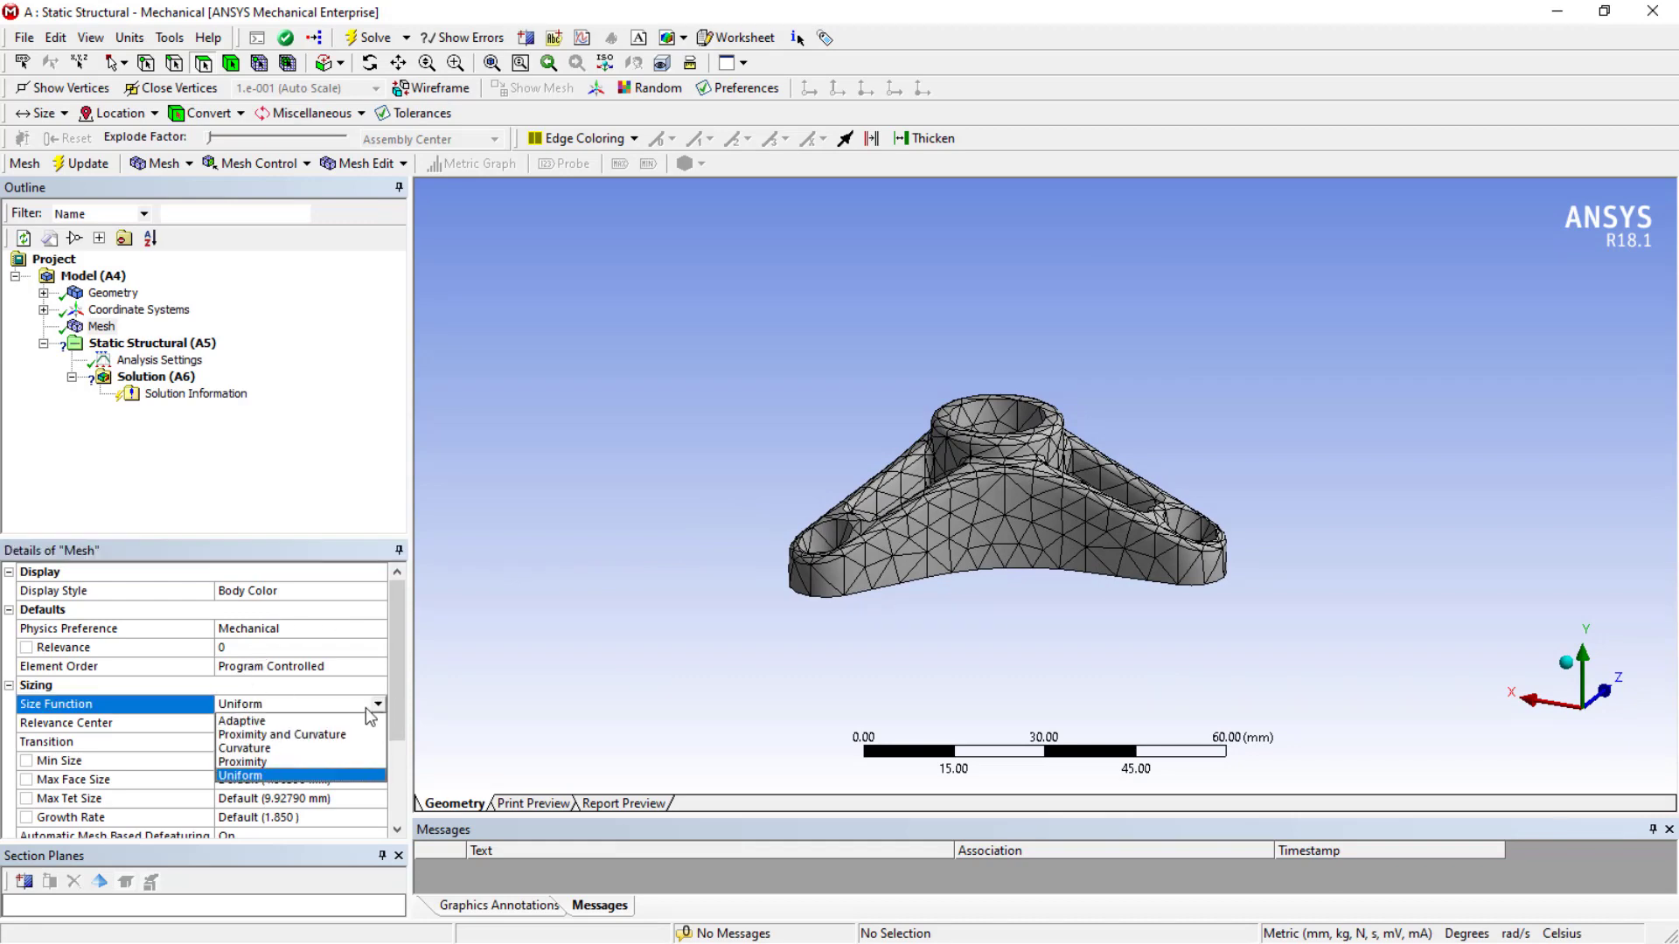
click(298, 762)
scroll(296, 766, down, 2)
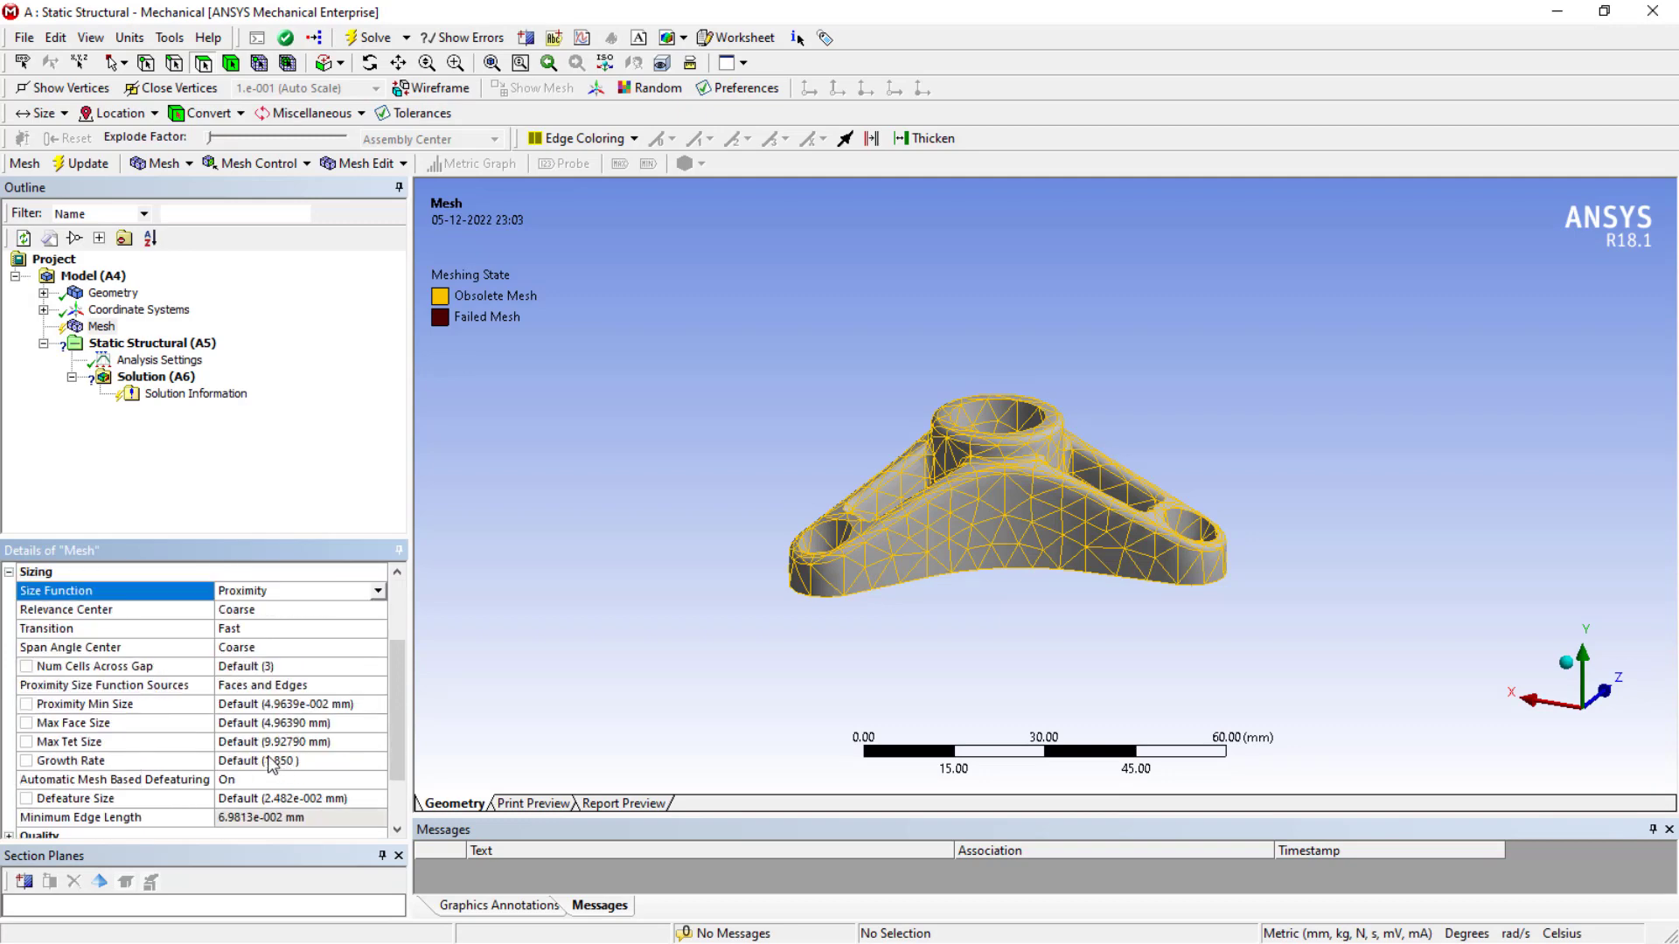
right_click(96, 326)
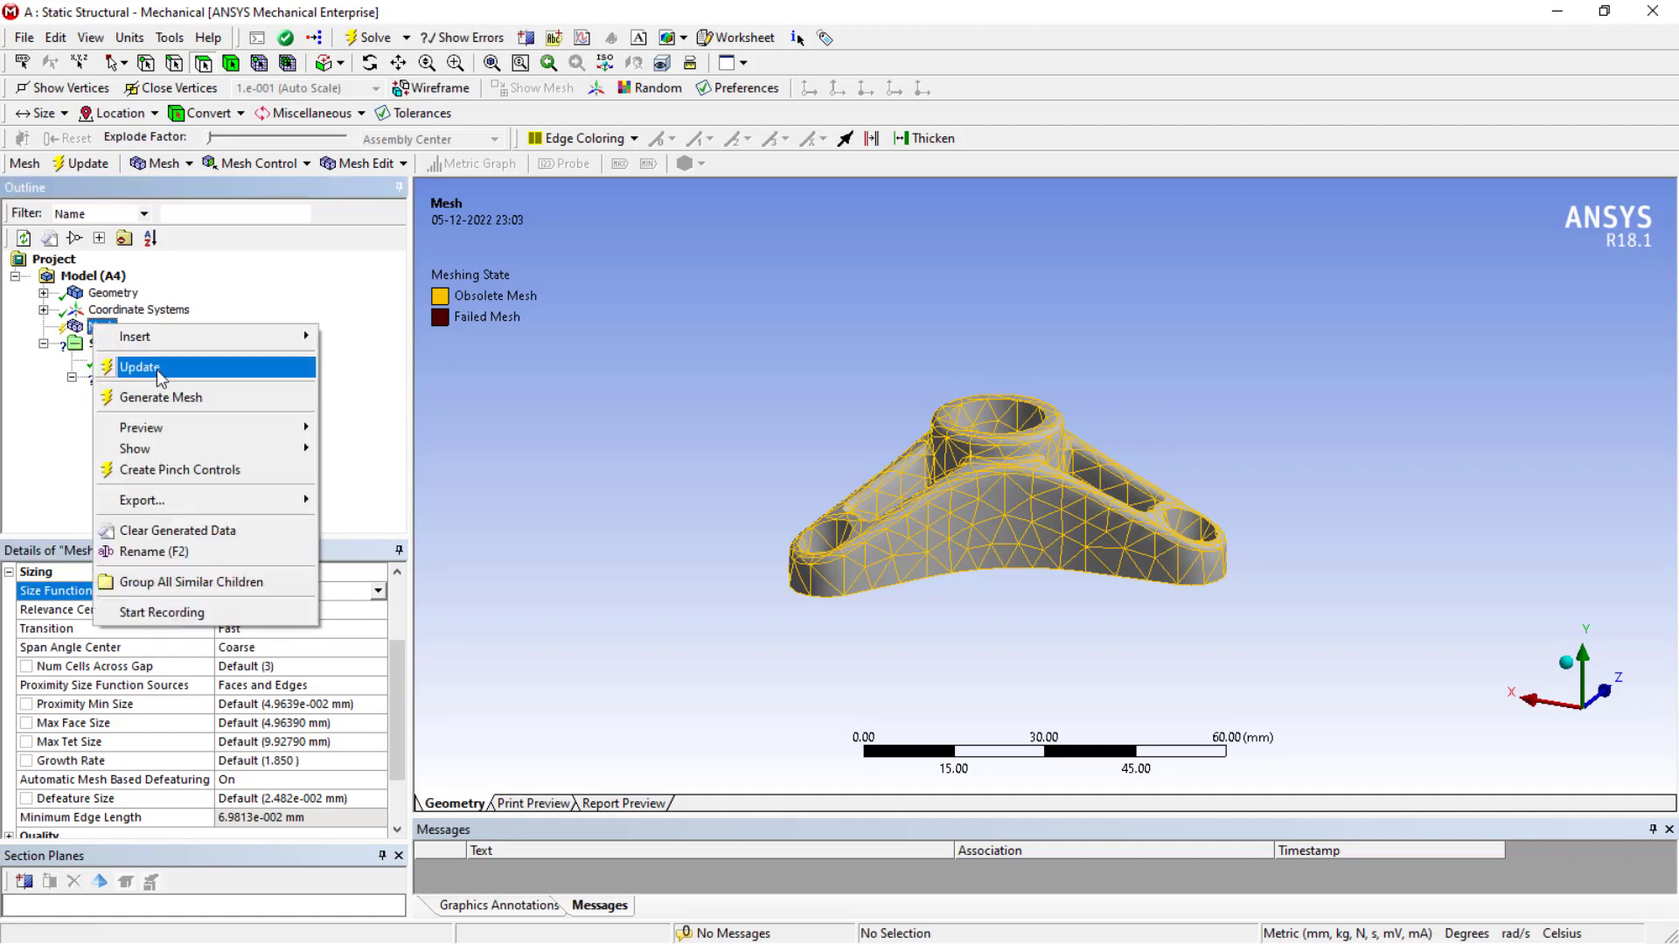
click(169, 398)
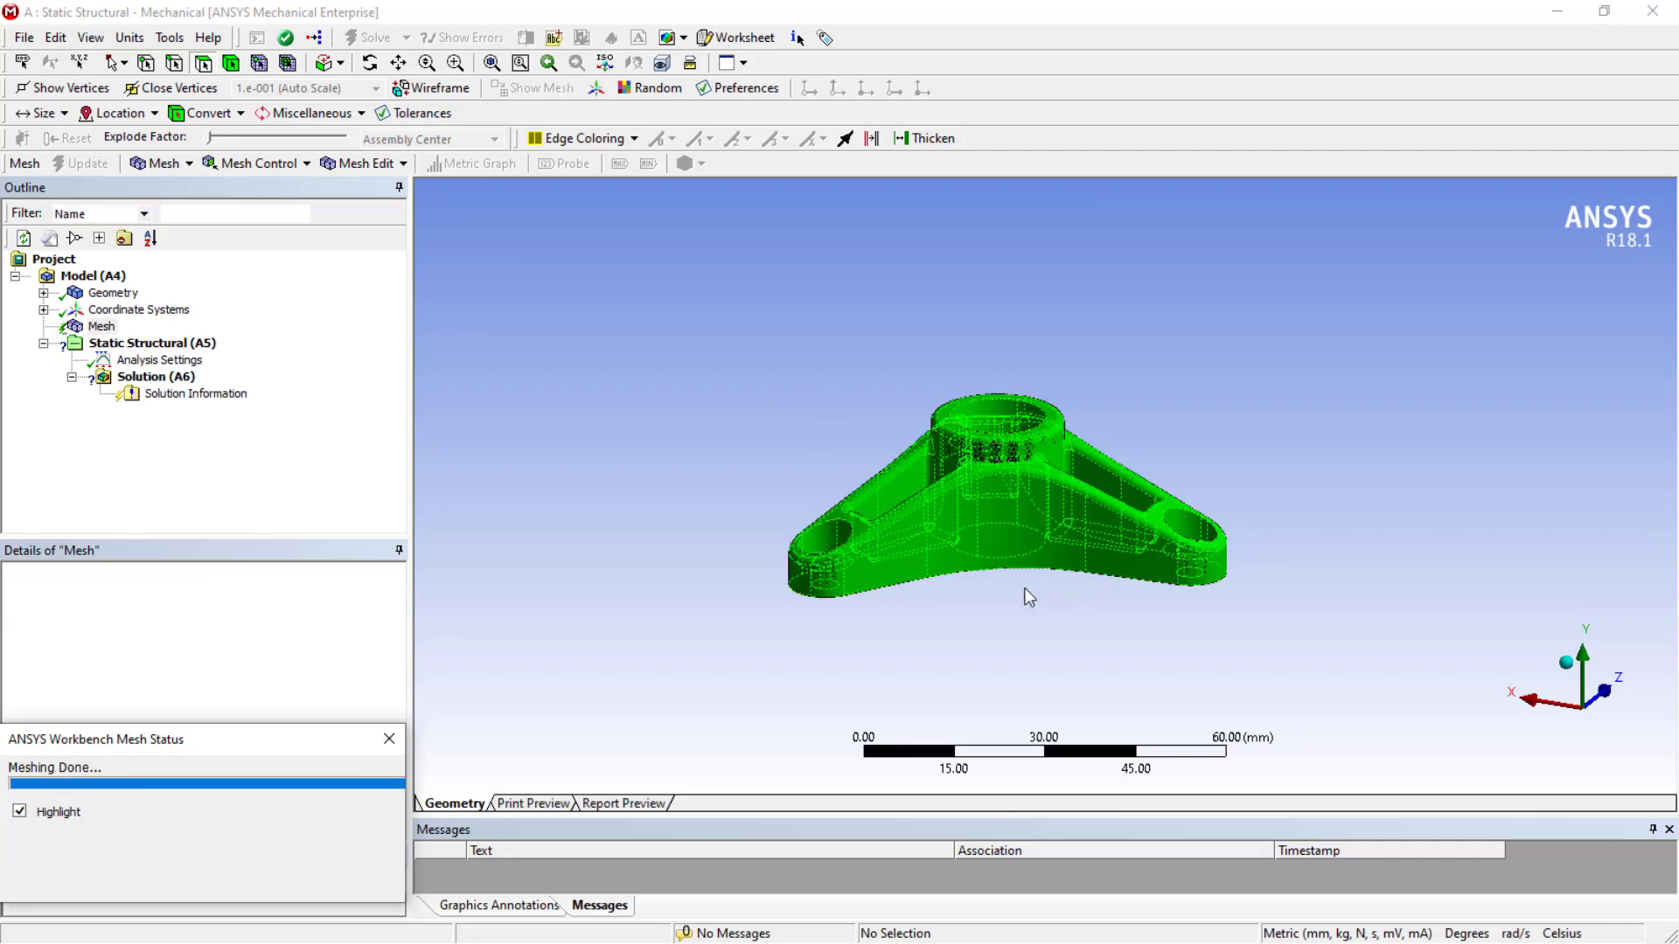
scroll(953, 509, up, 2)
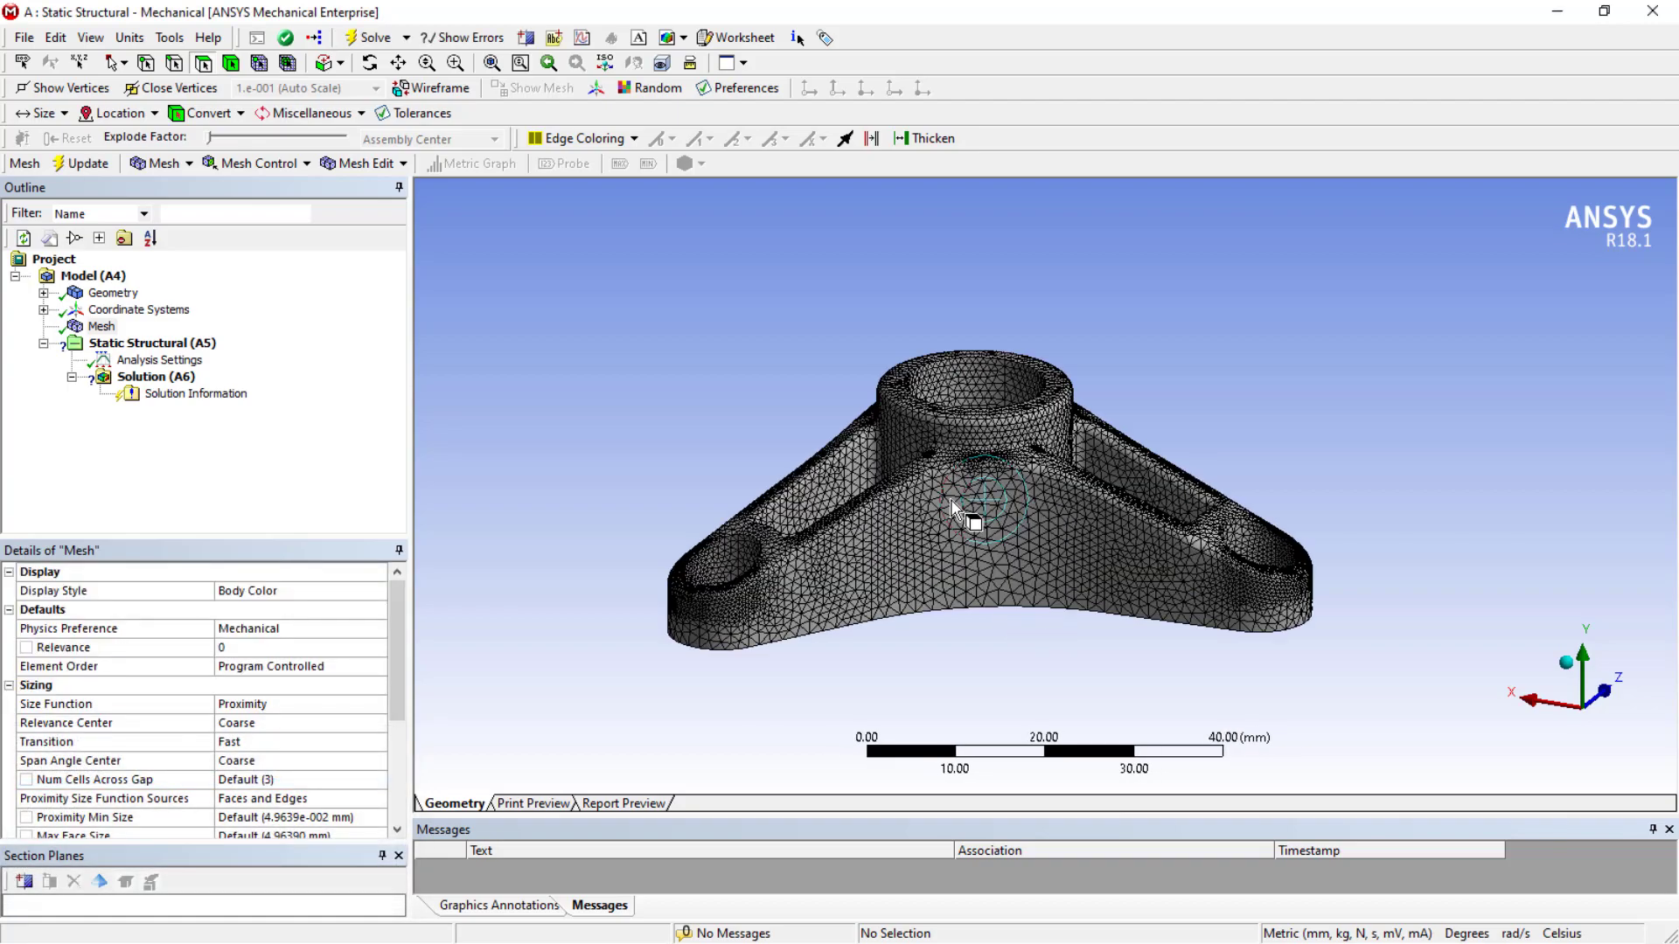
scroll(953, 509, up, 2)
middle_drag(953, 509, 938, 560)
scroll(937, 560, up, 2)
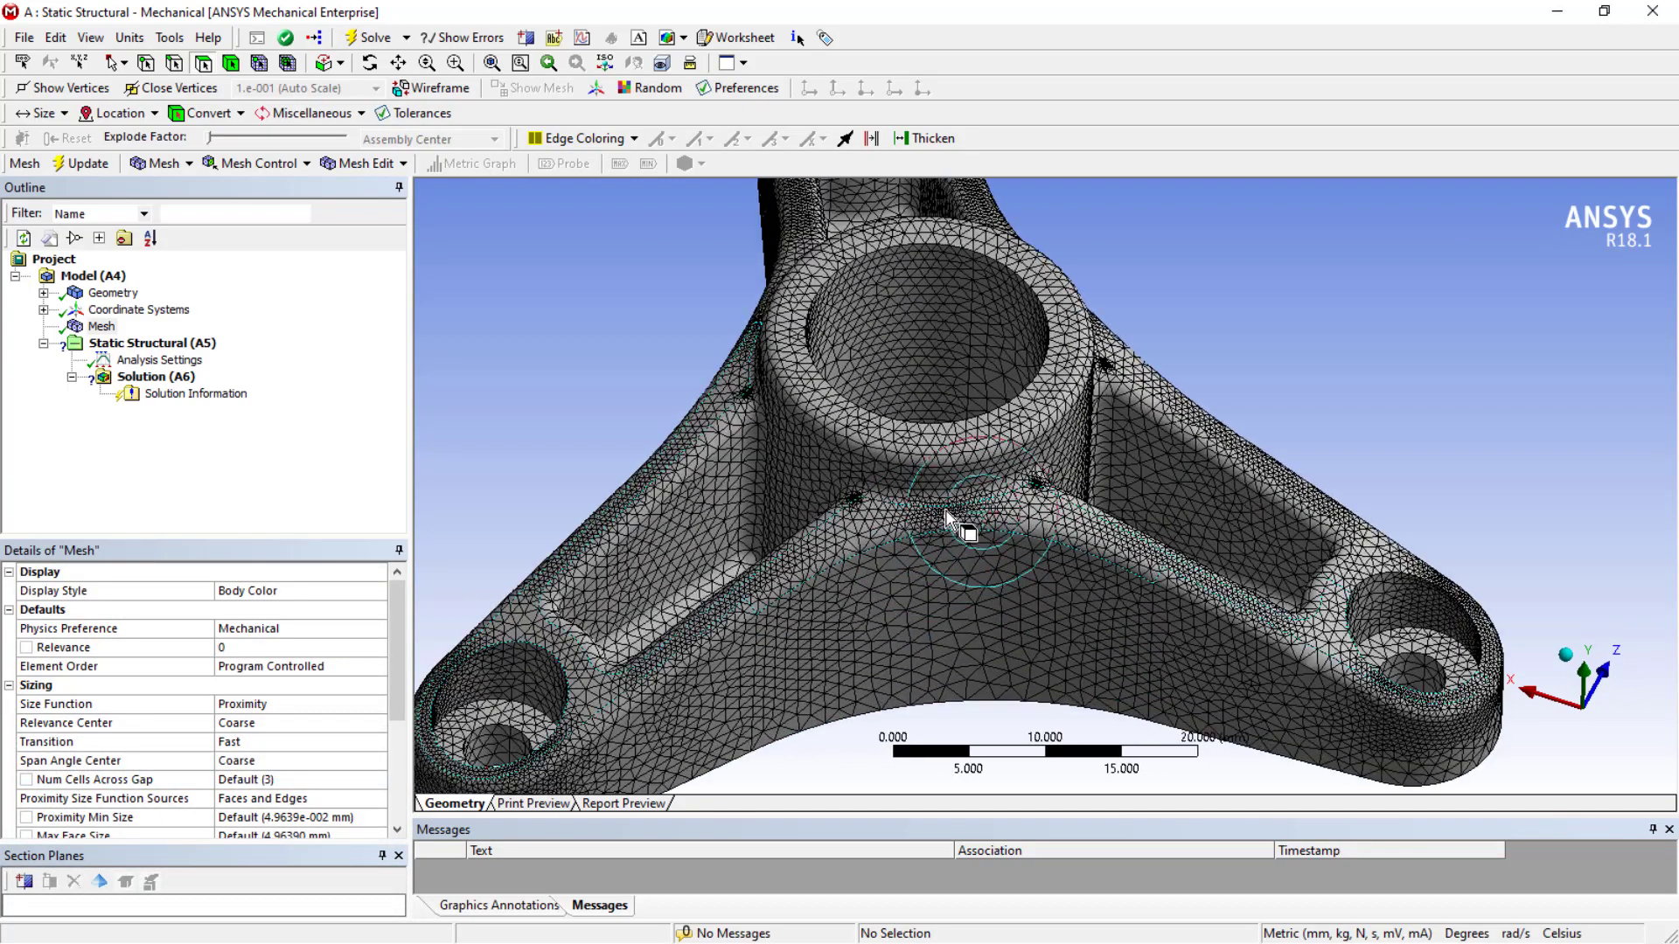
scroll(931, 525, down, 4)
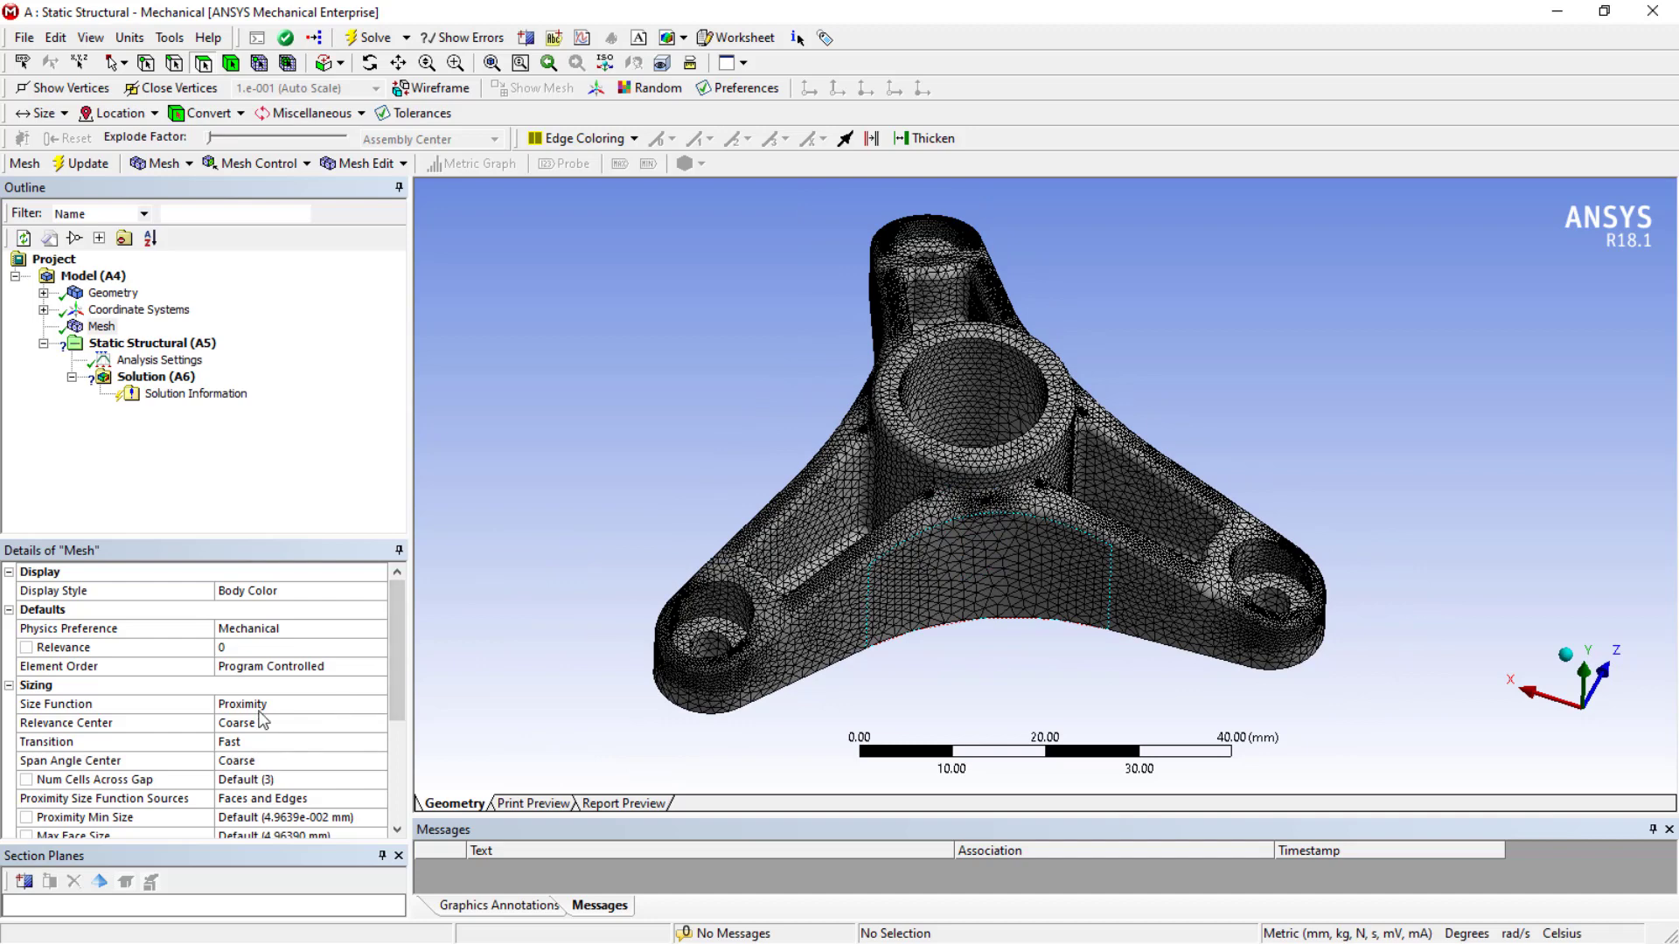
Set the mesh's Size Function to Curvature and regenerate the mesh
click(281, 704)
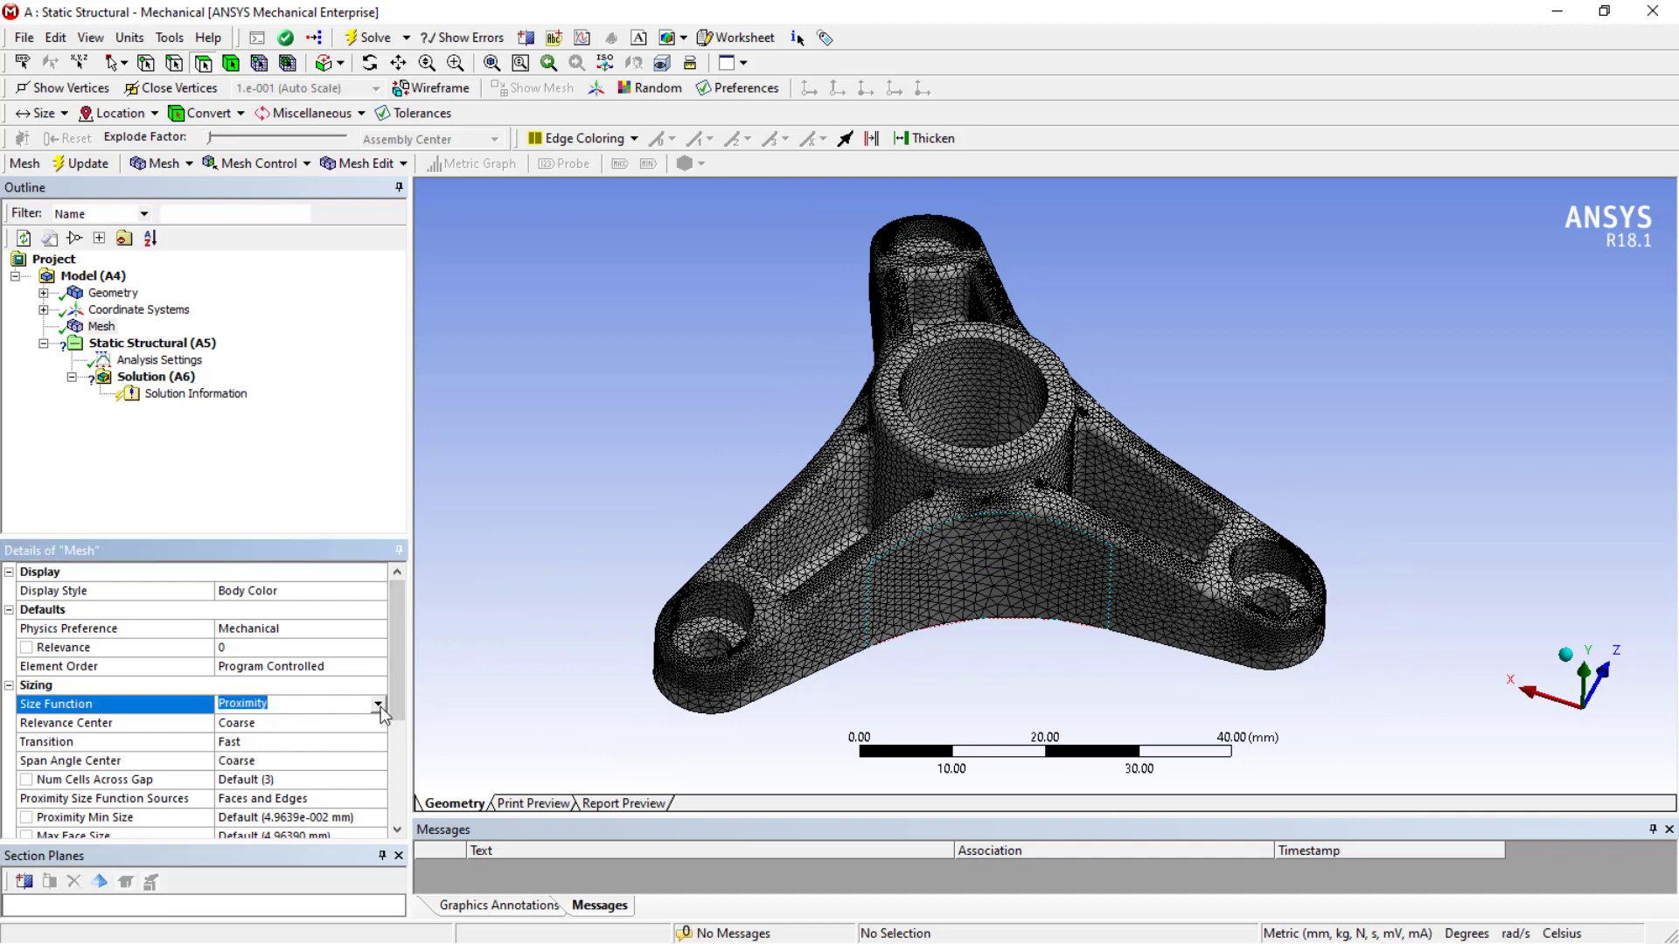
click(379, 706)
click(278, 749)
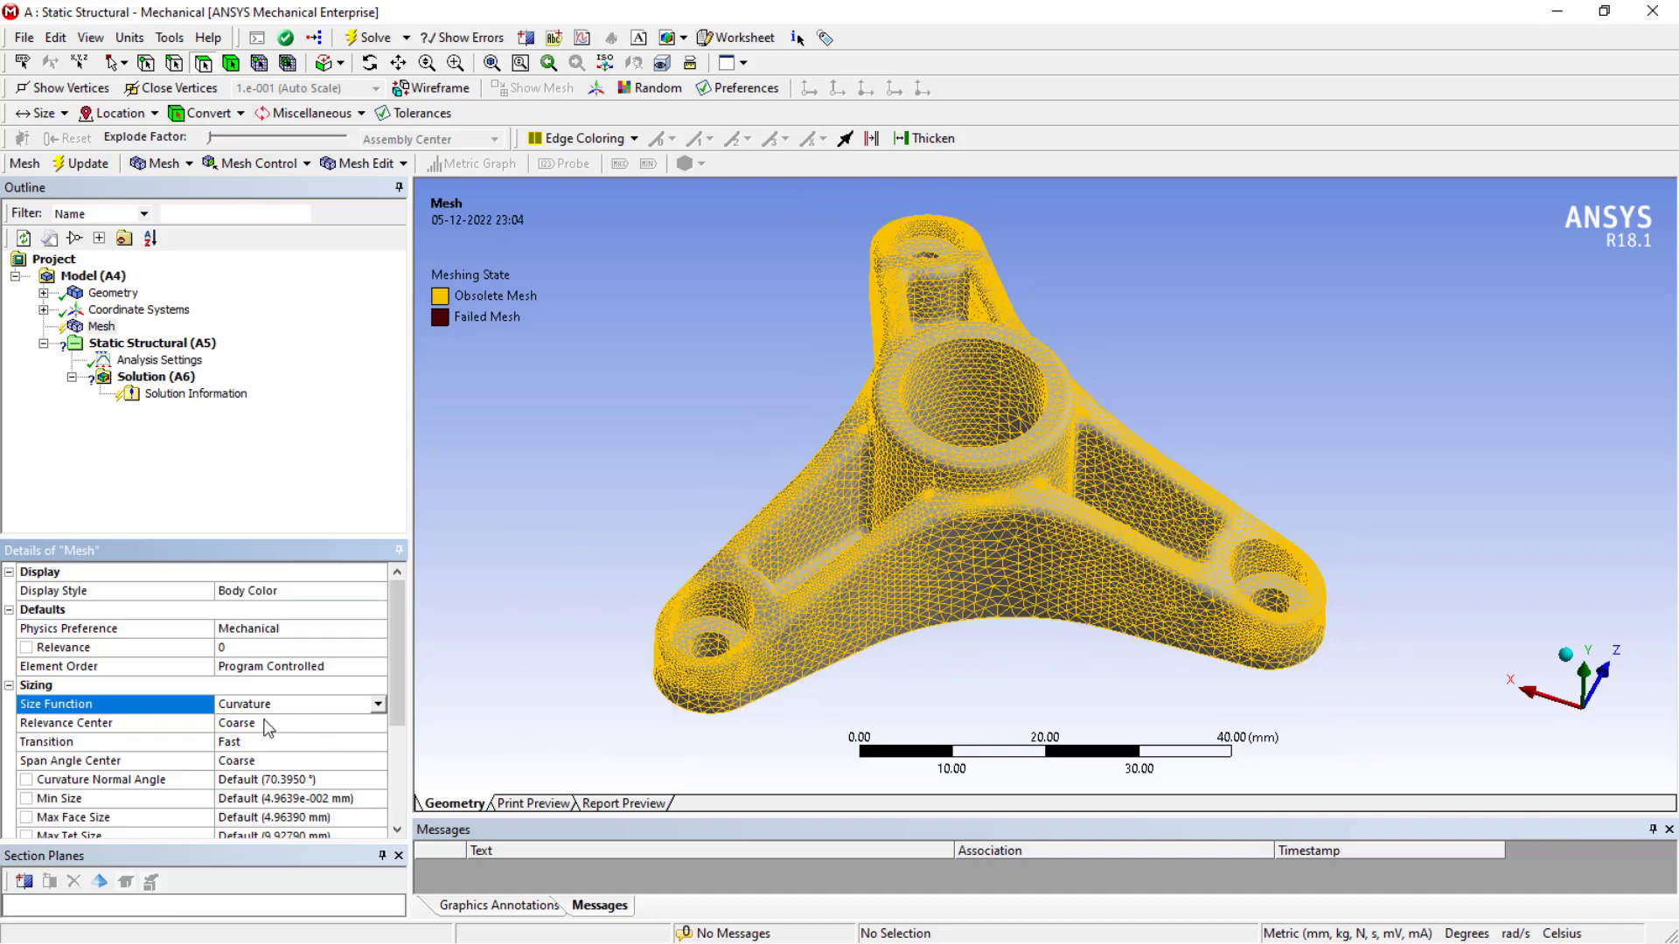
click(102, 326)
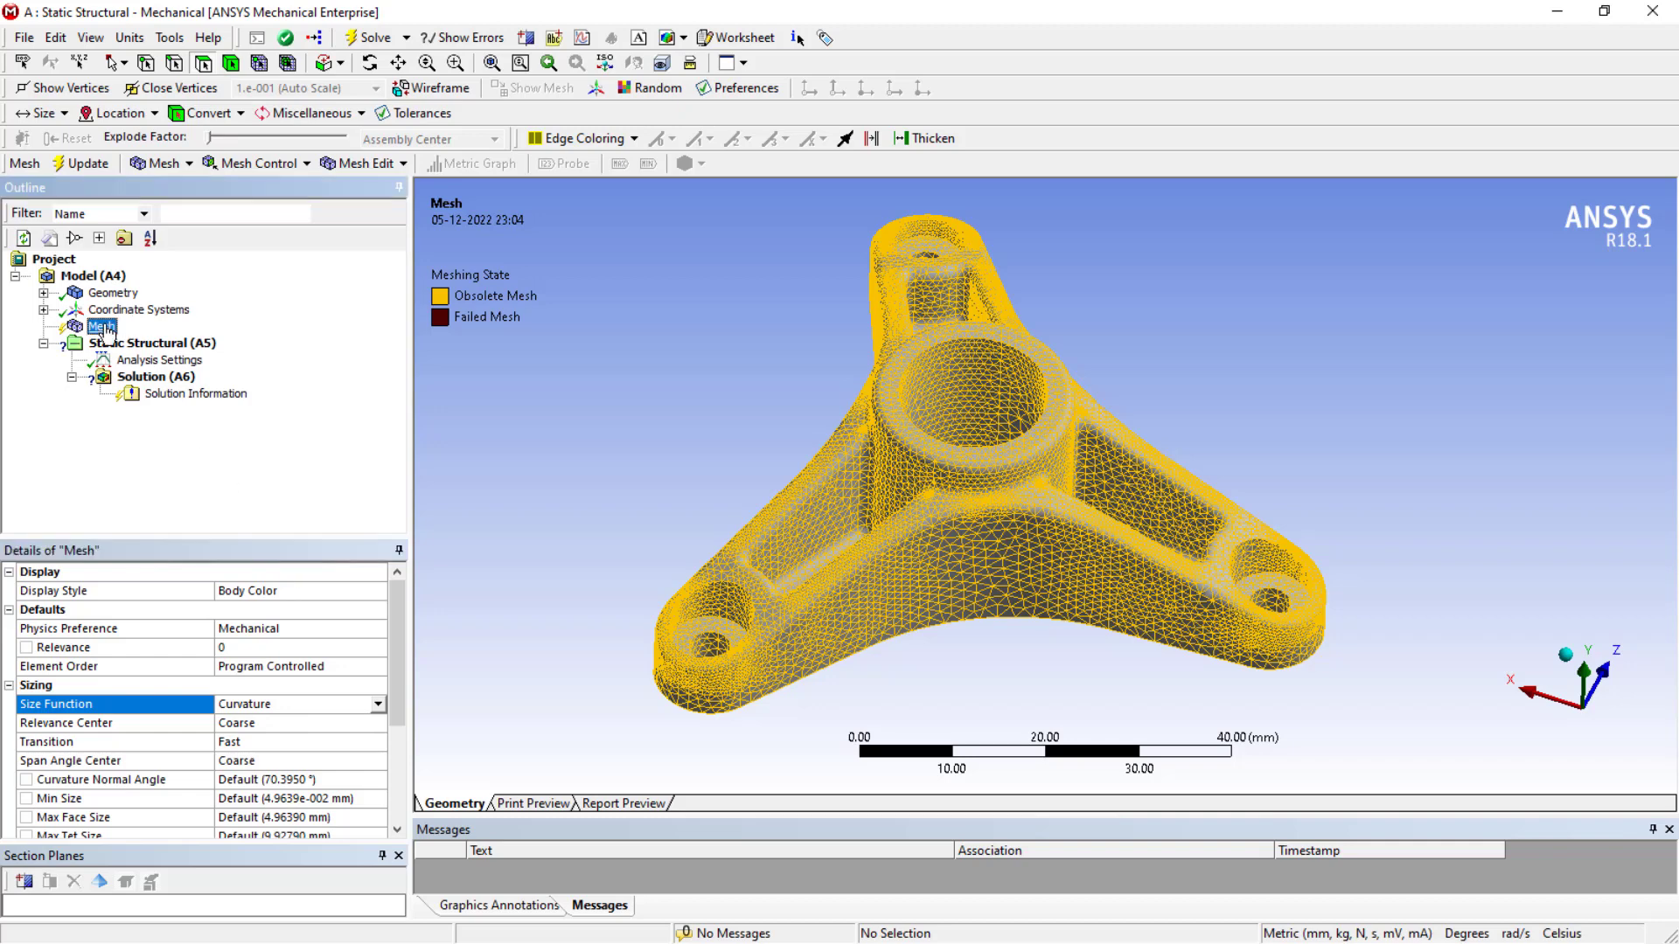
right_click(102, 326)
click(197, 393)
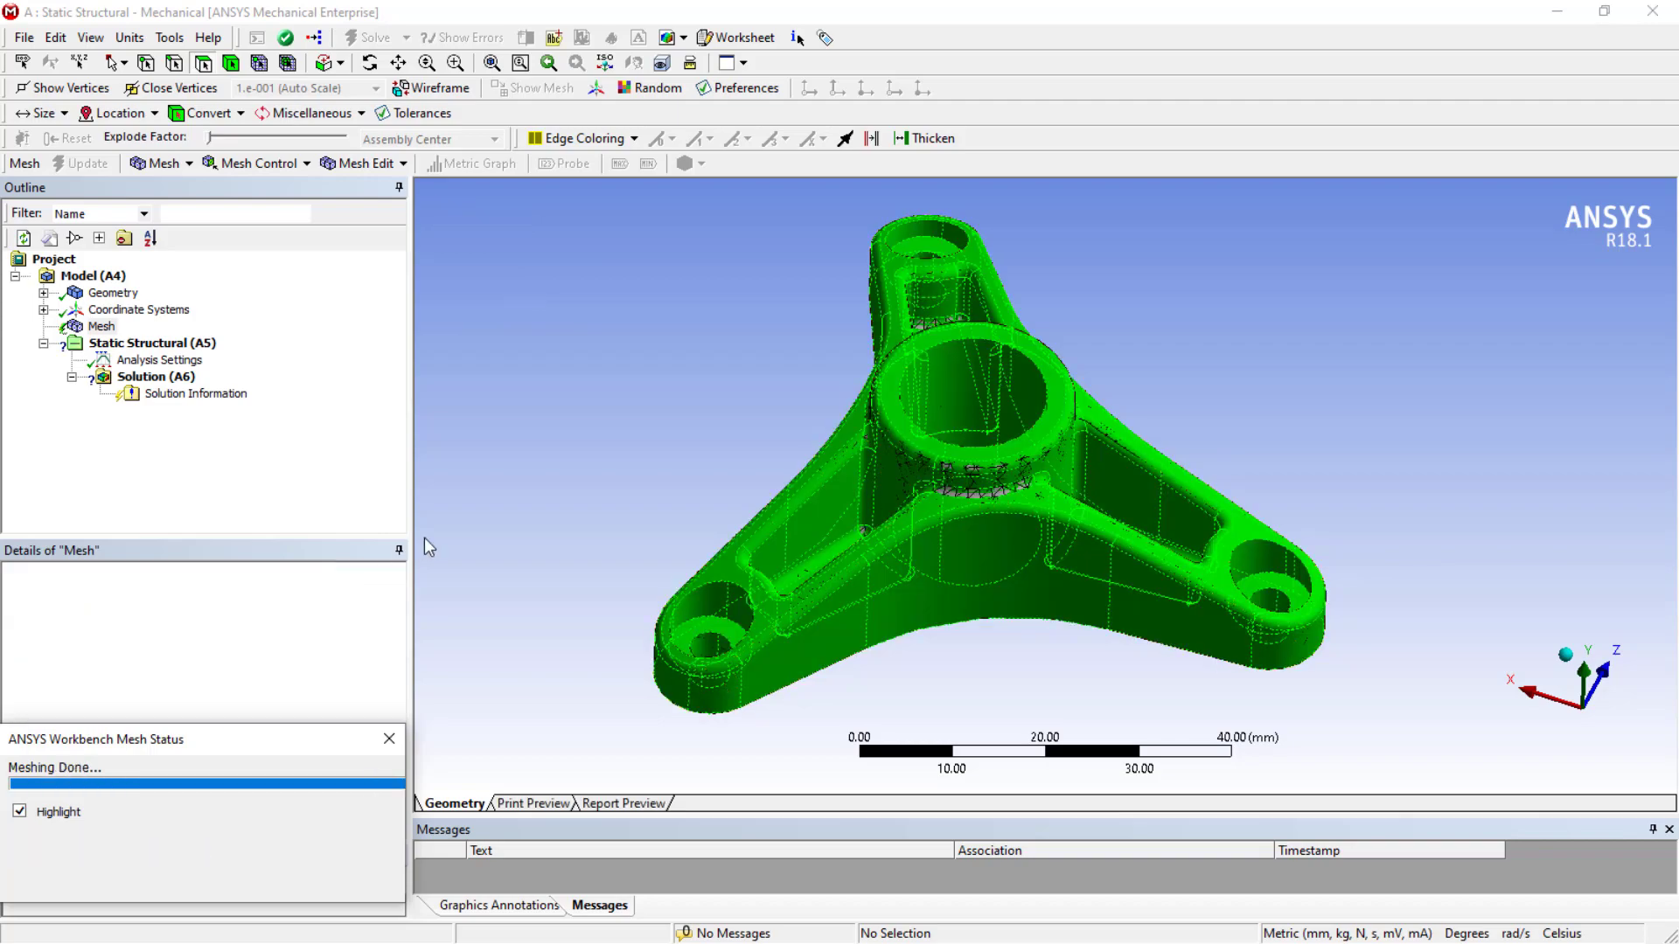
Set the mesh's Size Function to Proximity and Curvature, regenerate the mesh and inspect it around the central hub
middle_drag(553, 535, 543, 480)
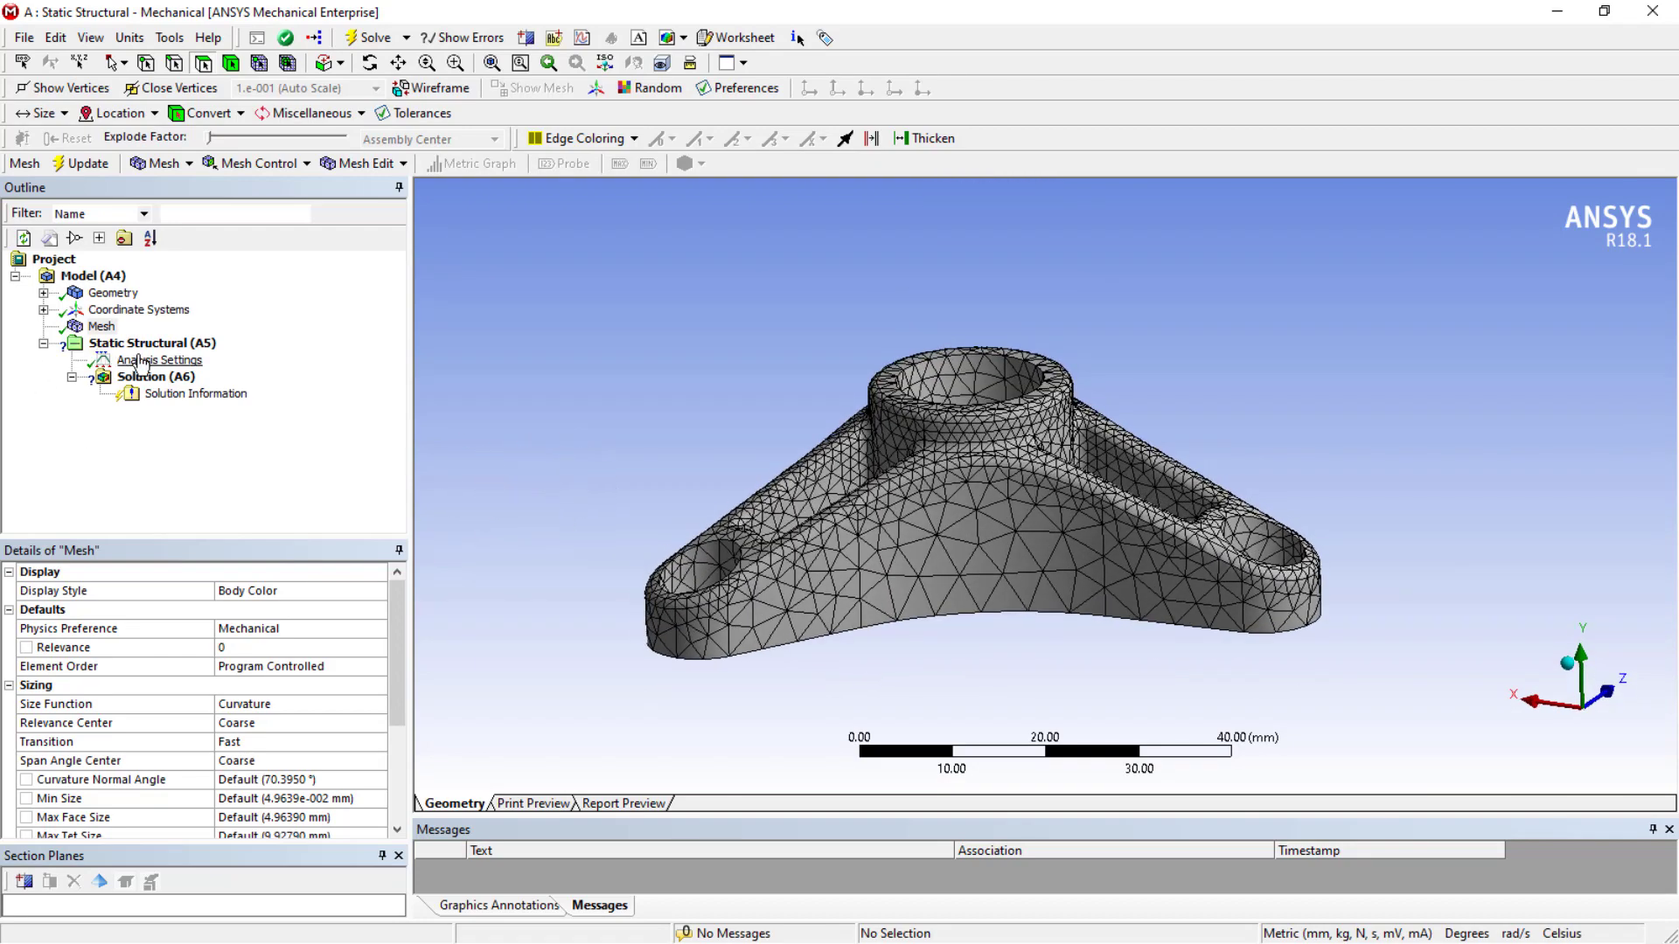
click(274, 709)
click(272, 706)
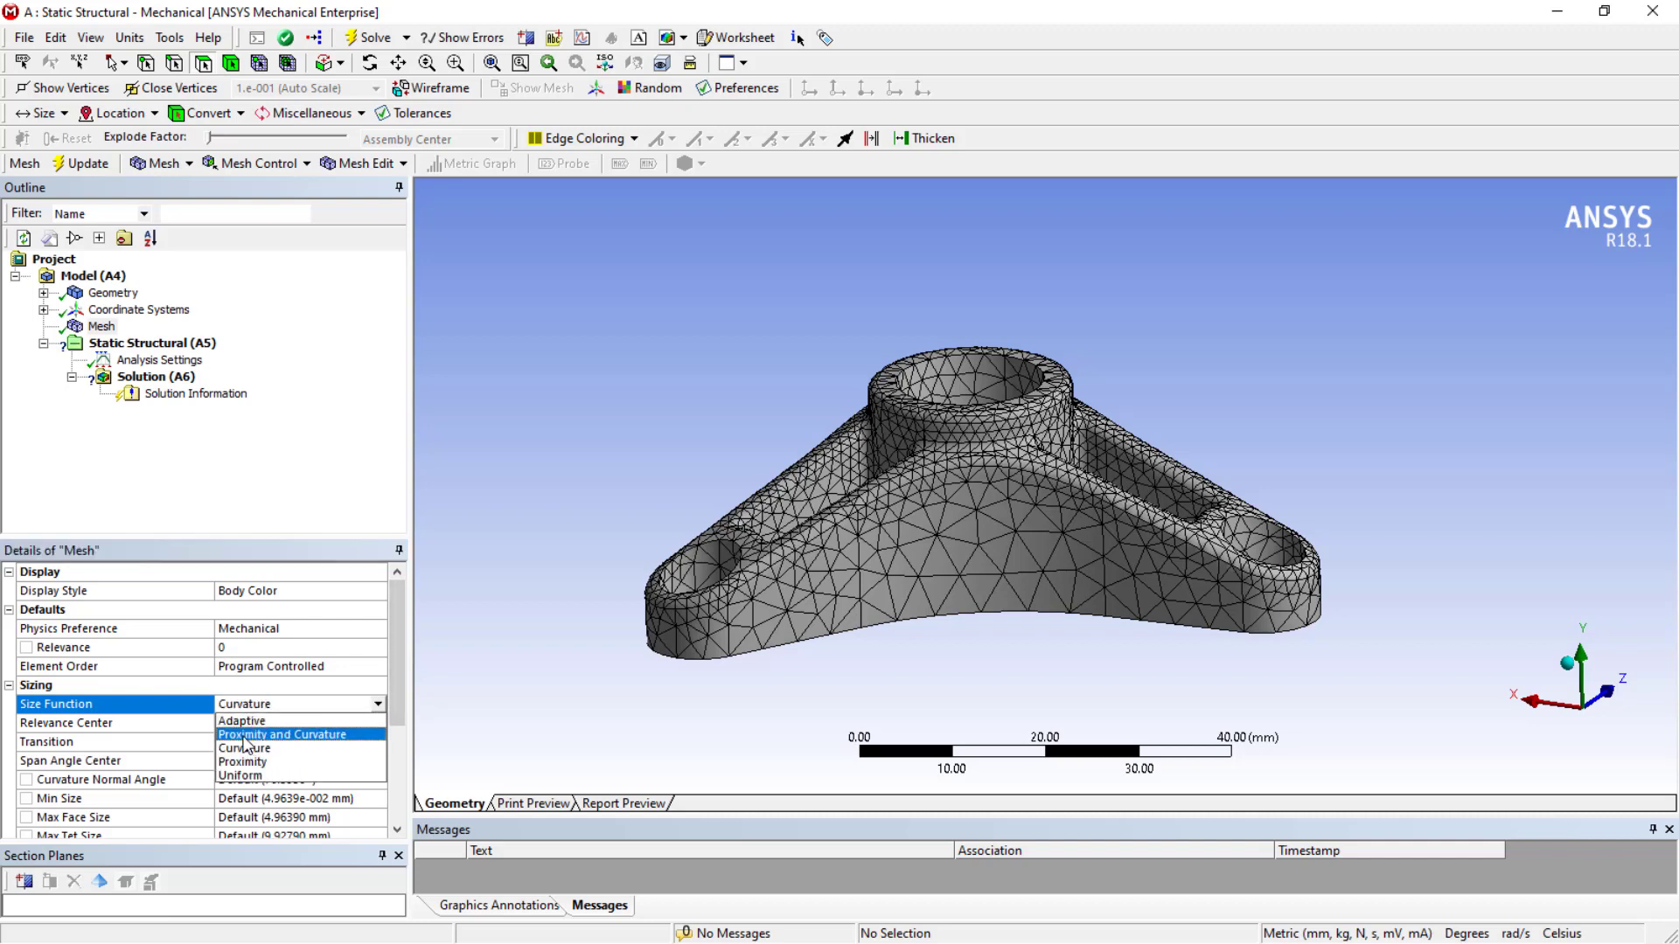
click(249, 735)
right_click(90, 325)
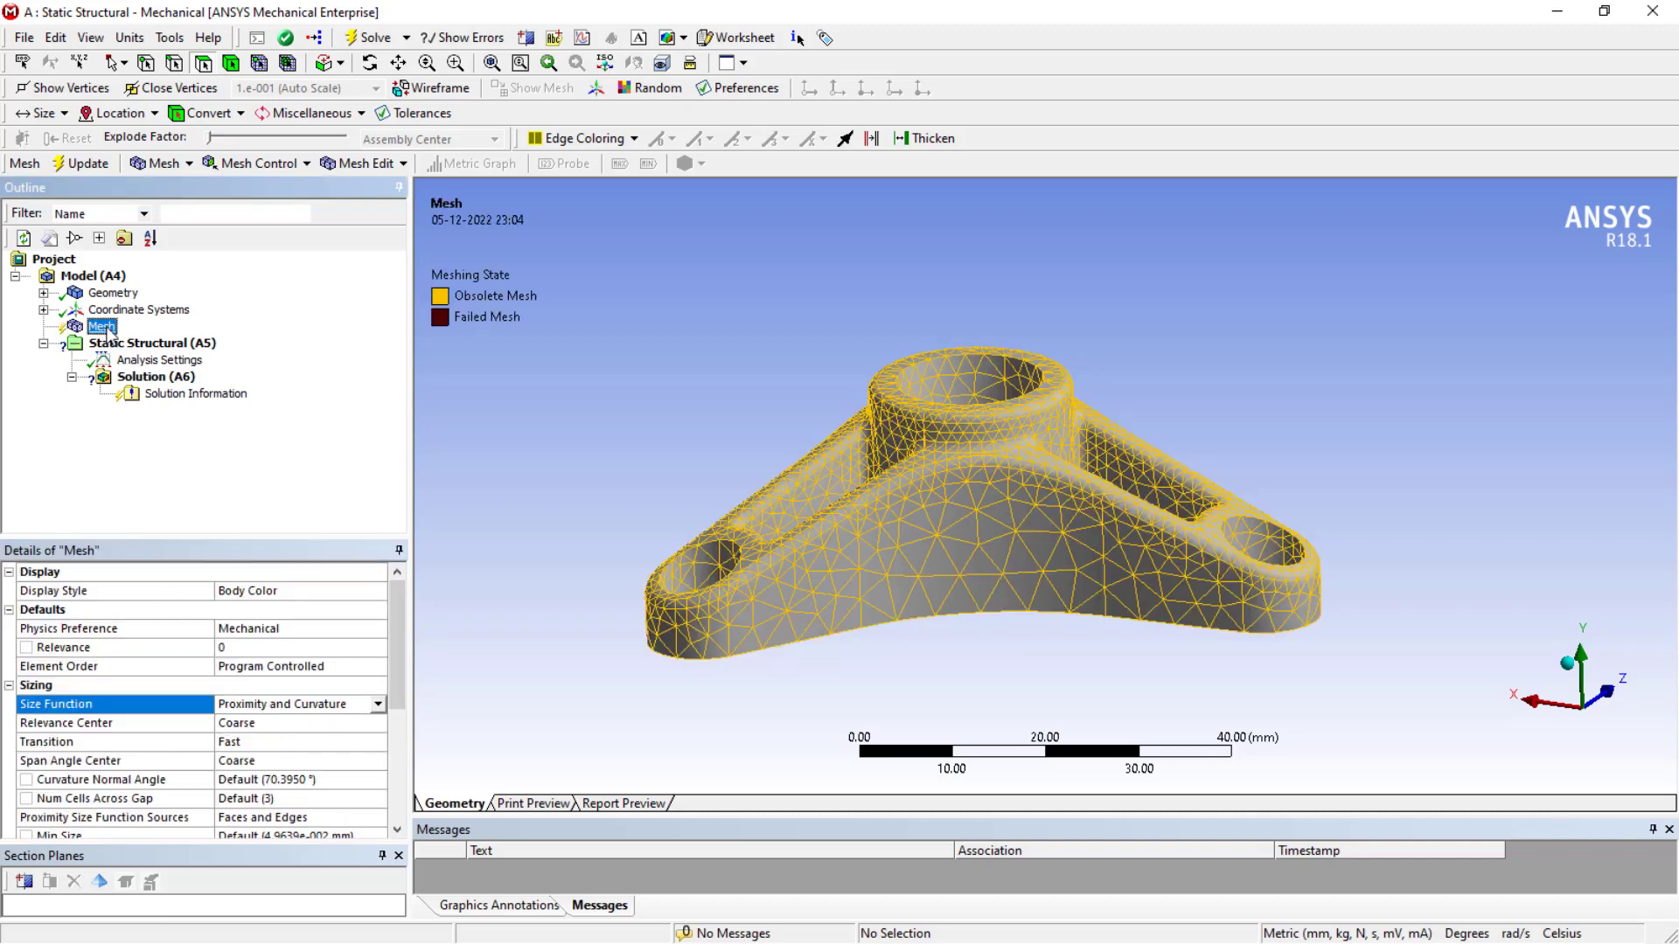
click(175, 396)
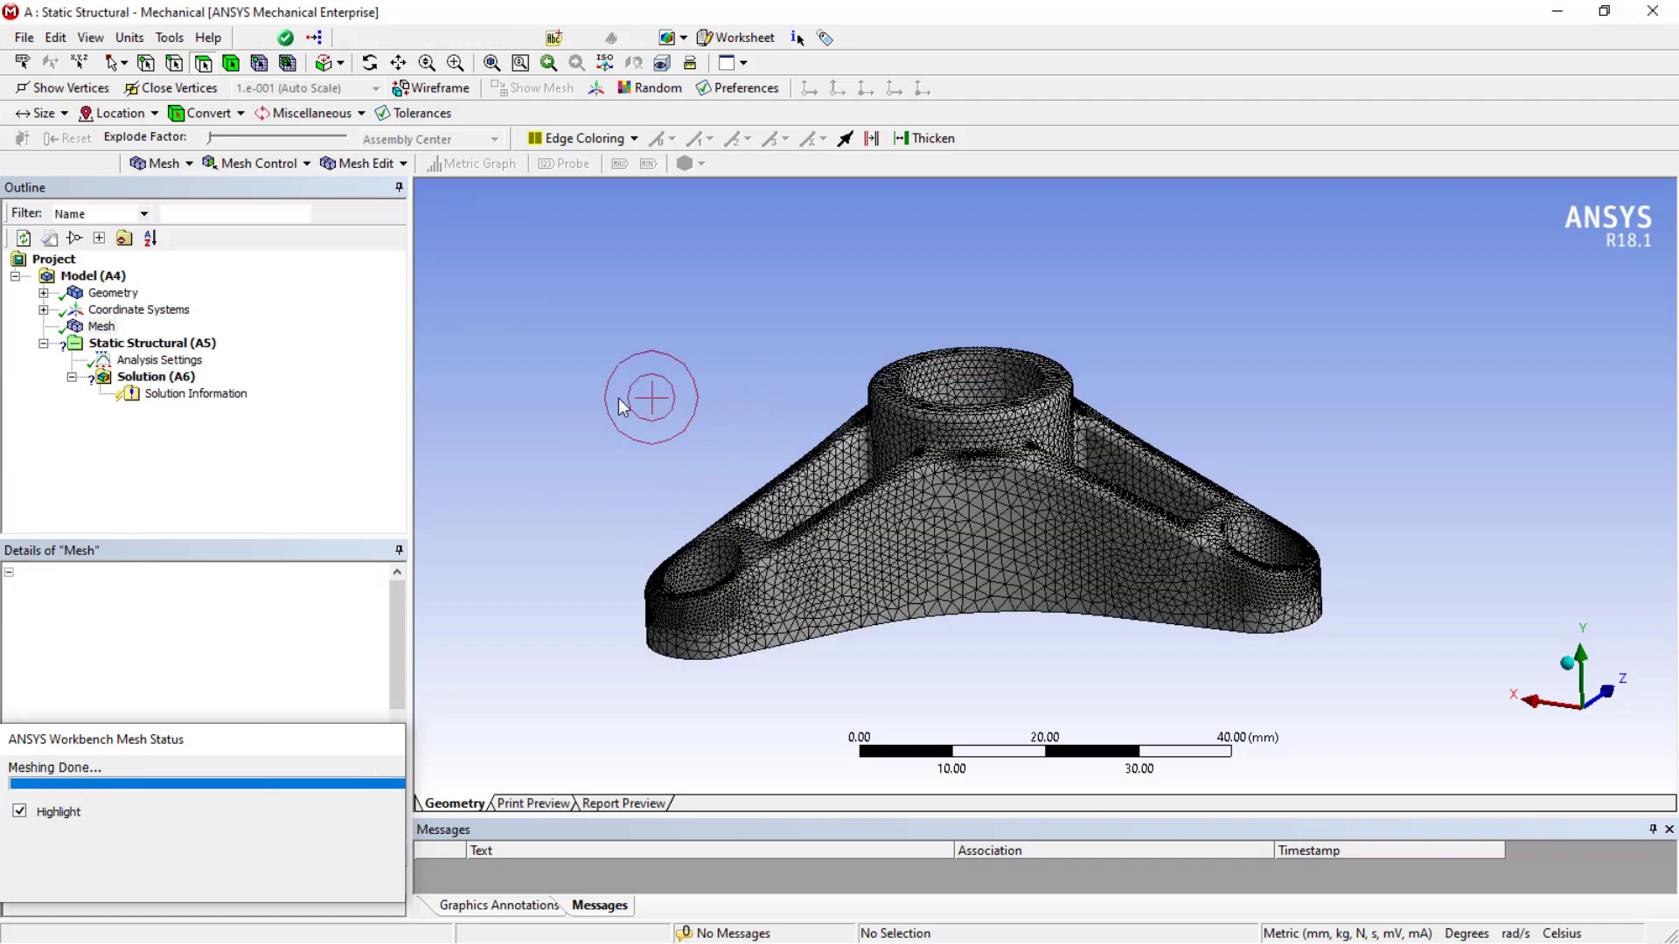
mouse_move(619, 418)
middle_down()
mouse_move(637, 479)
mouse_move(667, 360)
mouse_move(667, 247)
mouse_move(642, 315)
mouse_move(645, 420)
middle_up()
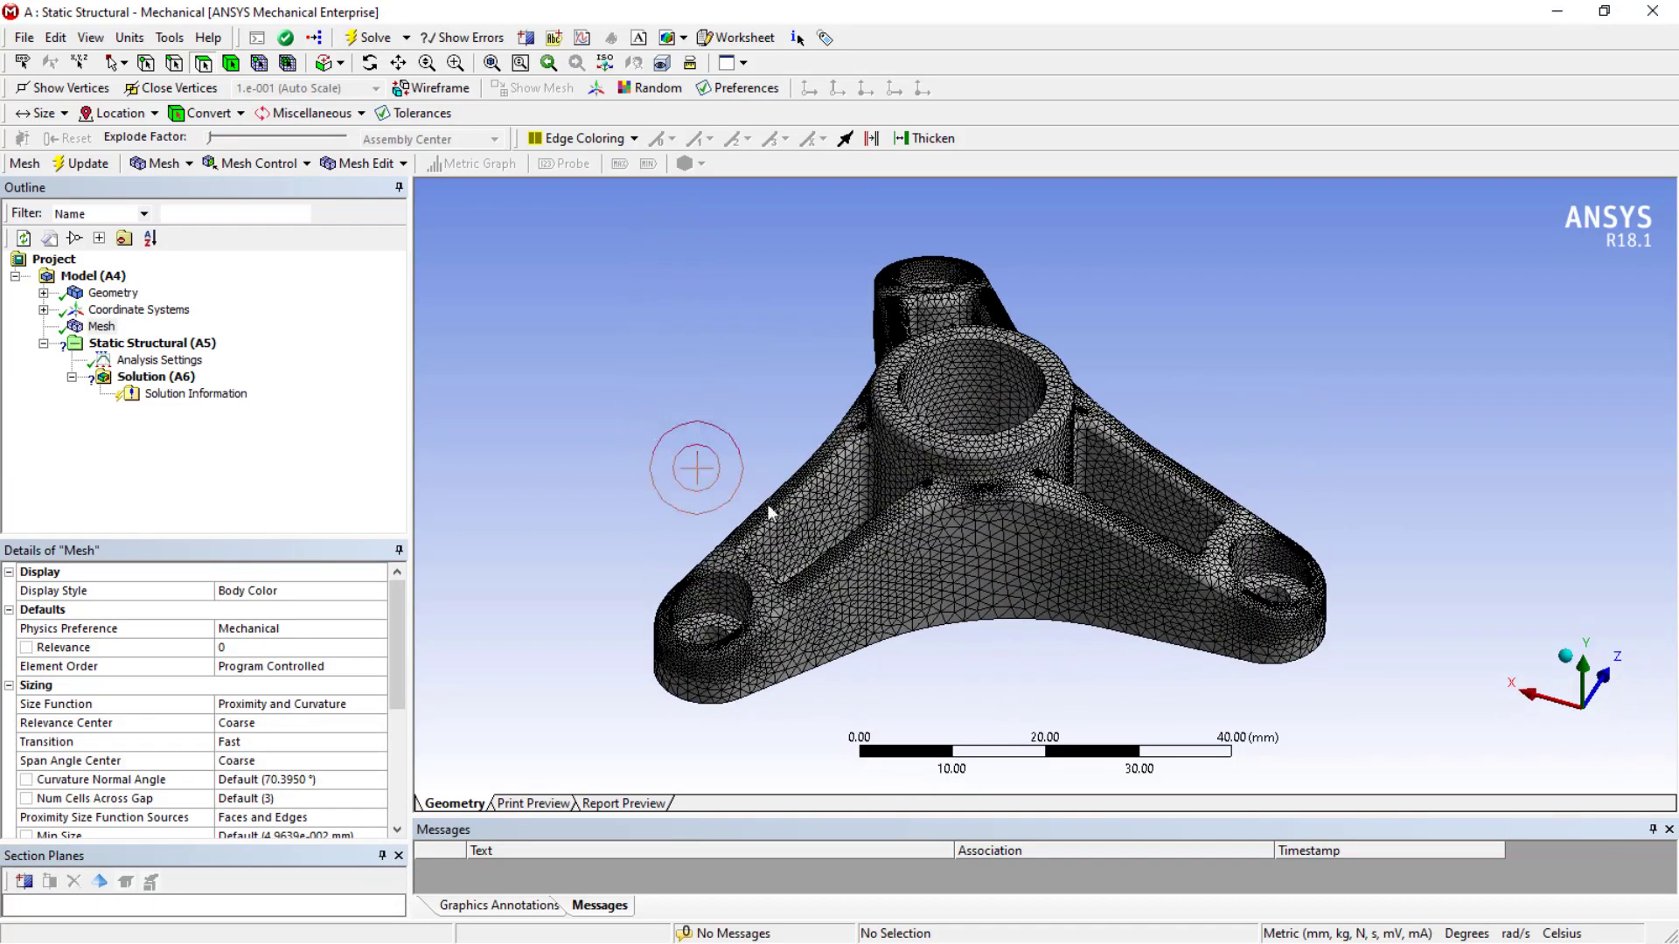
scroll(947, 524, up, 2)
scroll(947, 525, up, 1)
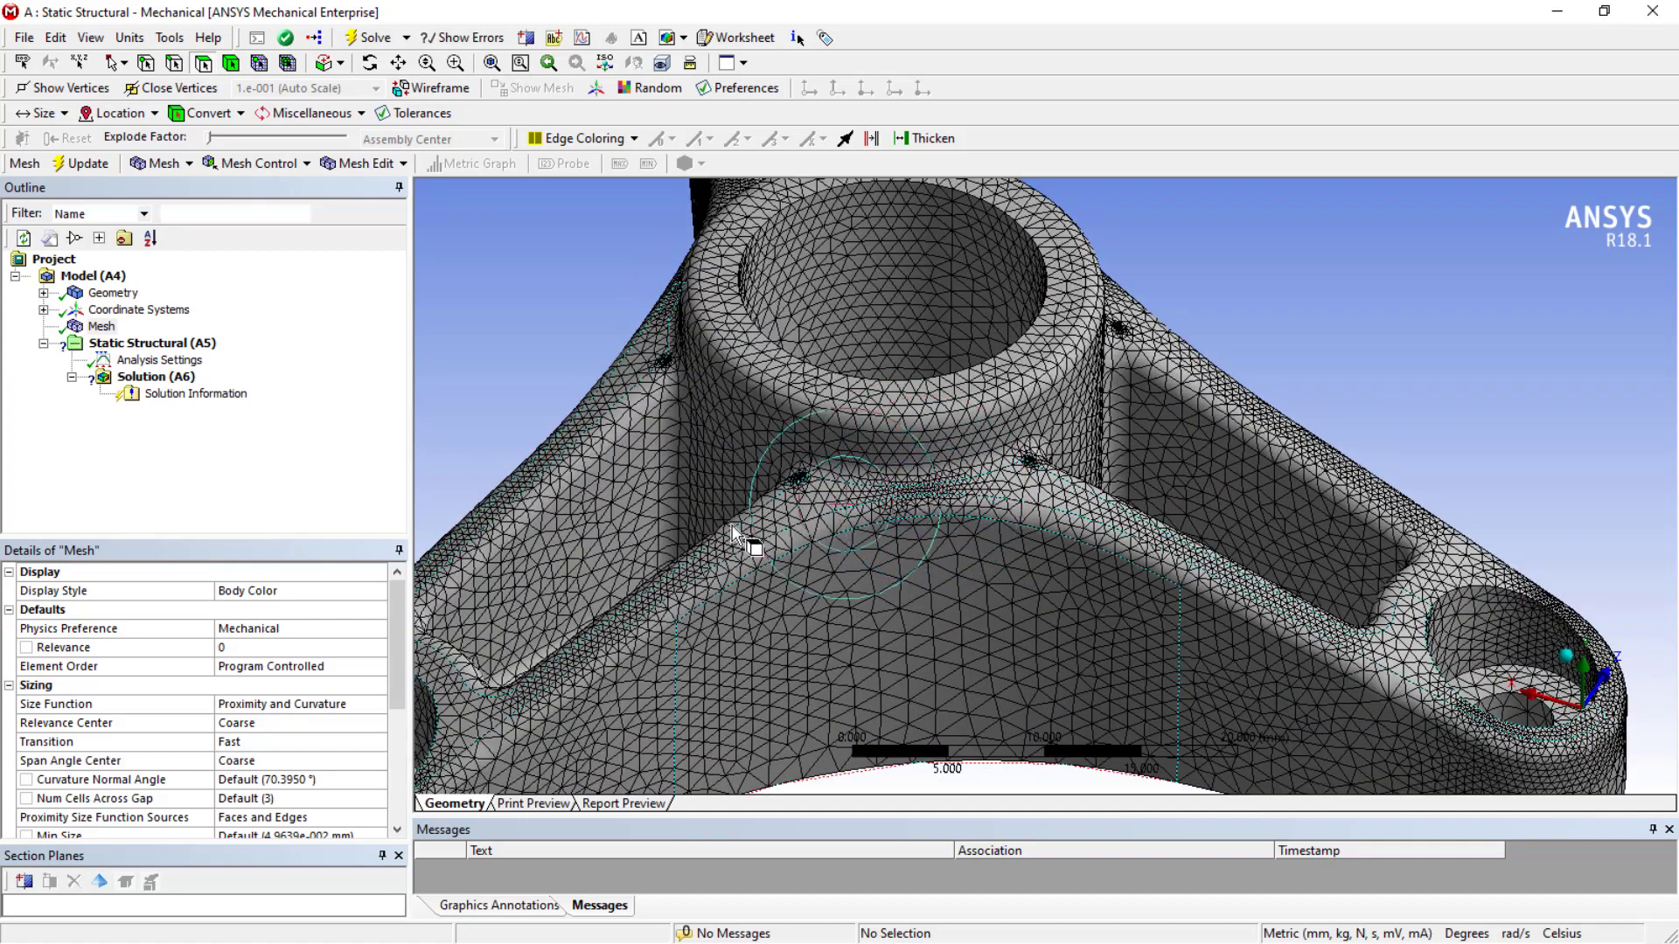
scroll(680, 539, down, 3)
middle_drag(684, 542, 562, 409)
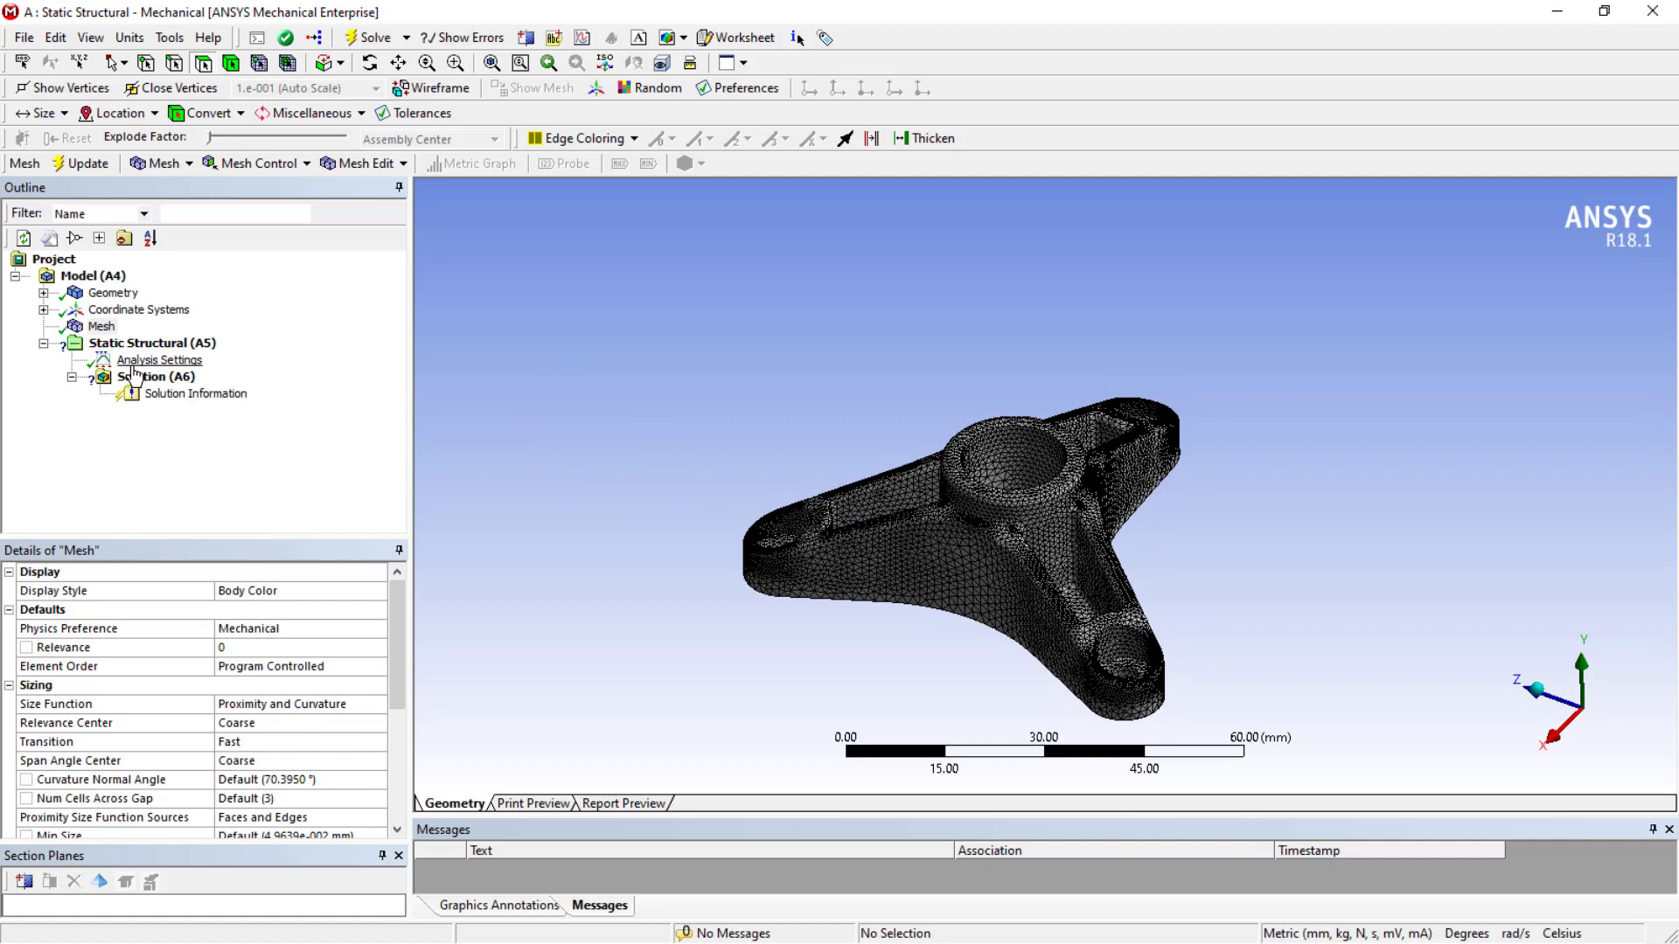
Set the mesh's Size Function to Uniform and its Growth Rate to 1.2
click(273, 704)
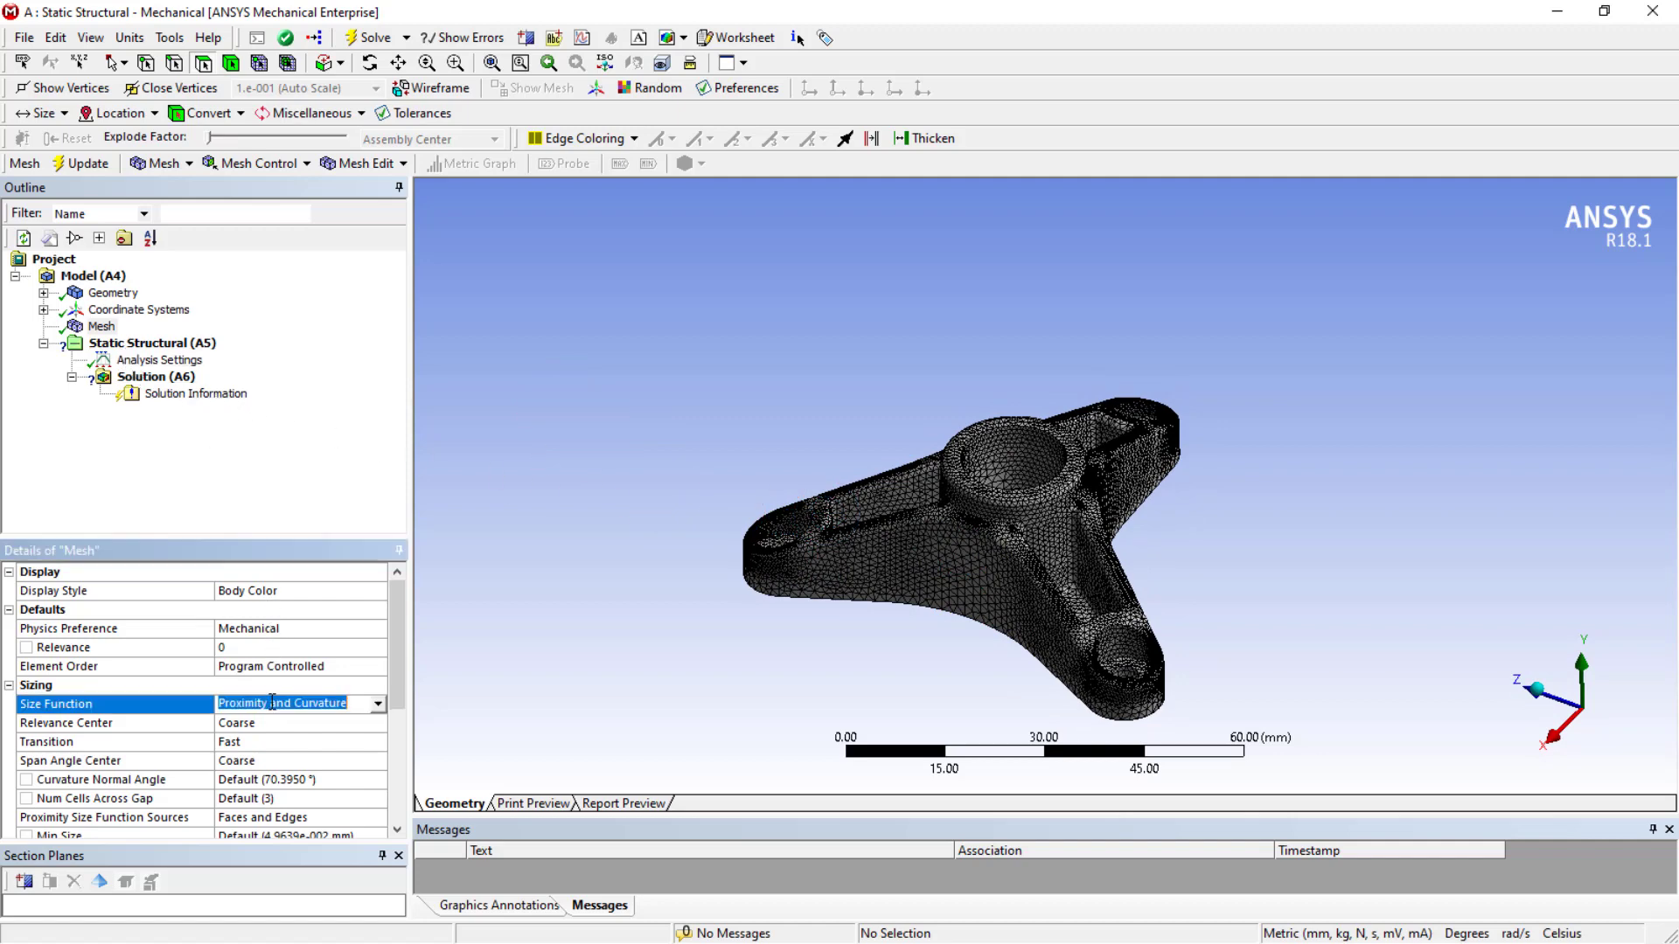
click(375, 706)
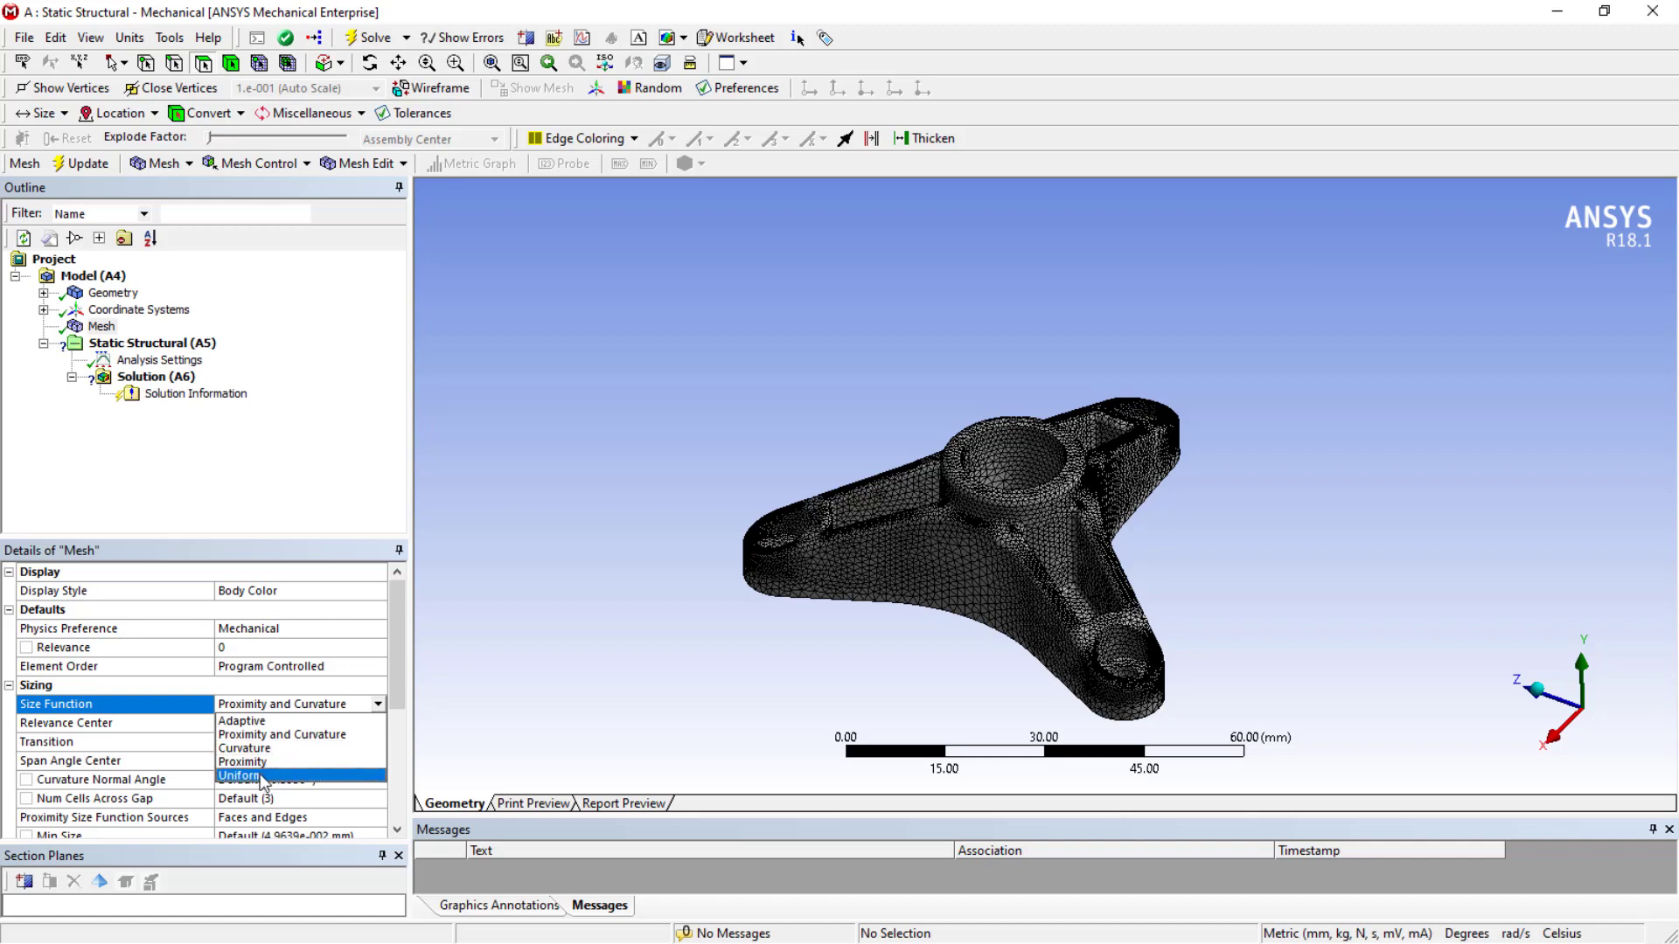
click(257, 776)
scroll(218, 691, down, 3)
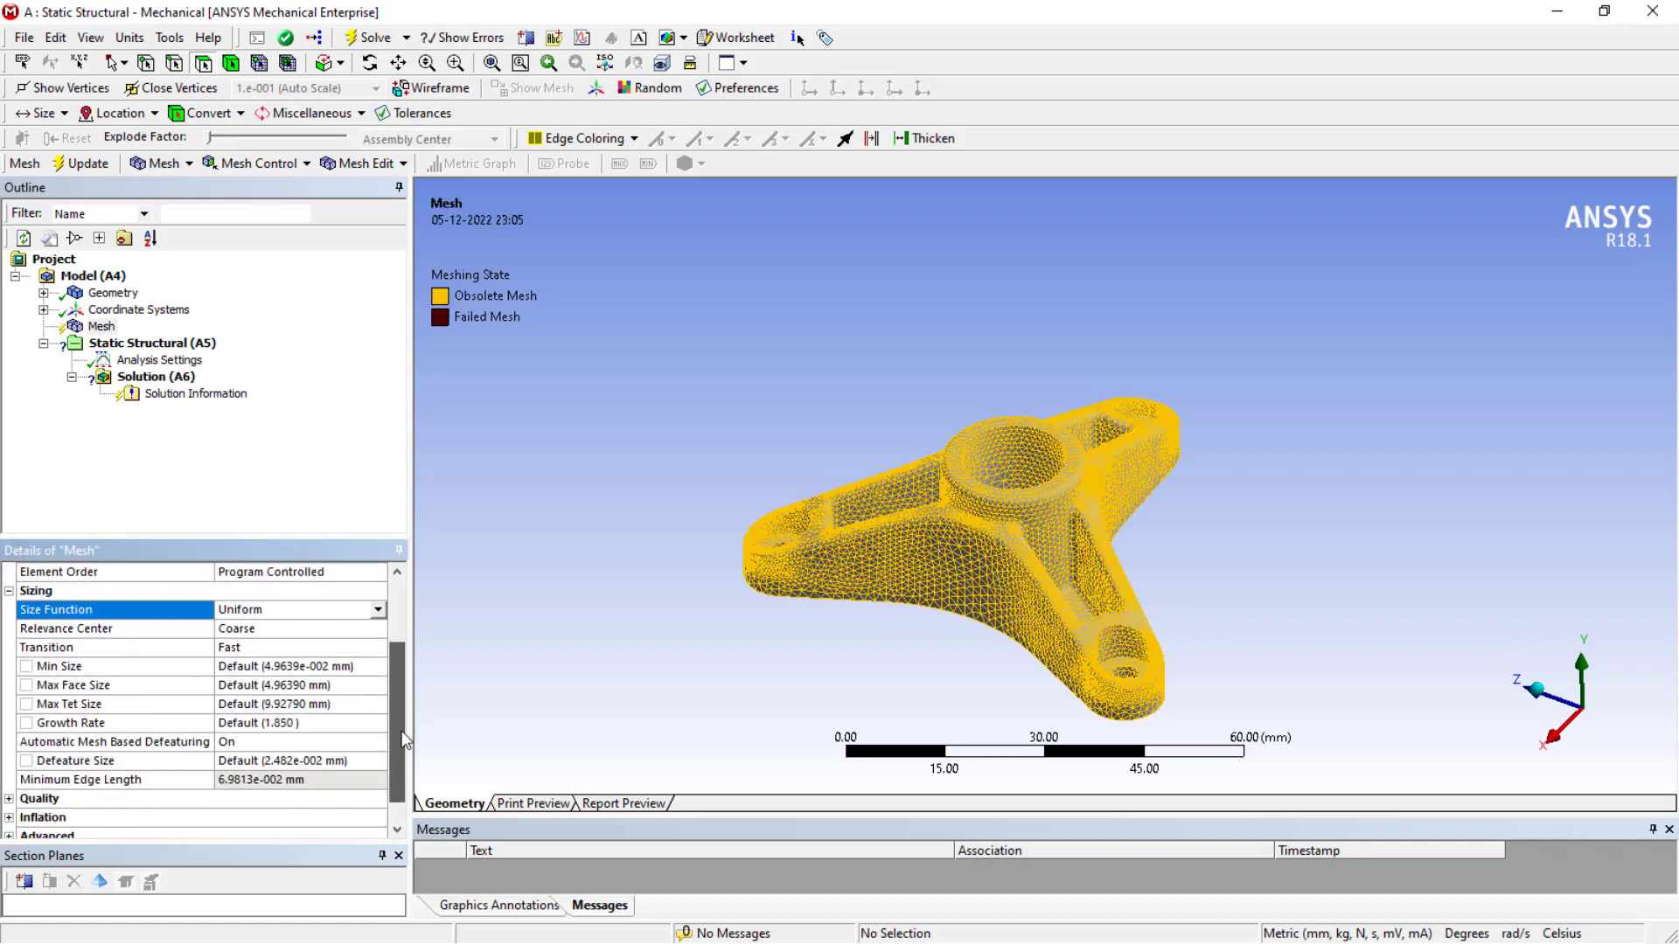
click(253, 687)
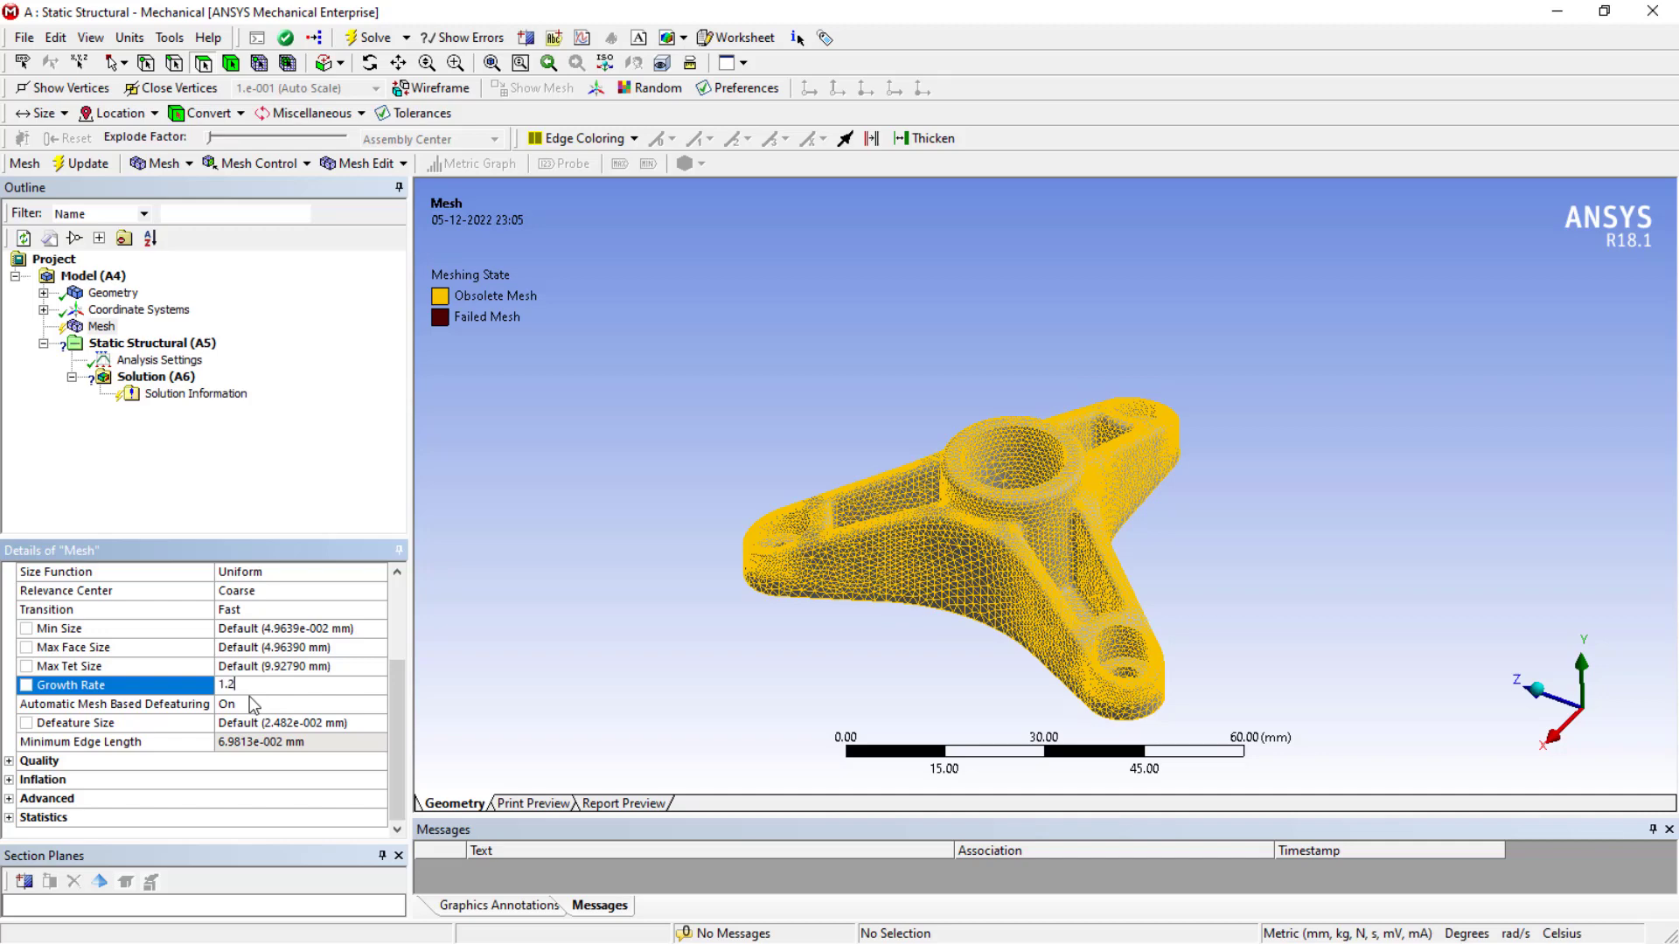
click(260, 484)
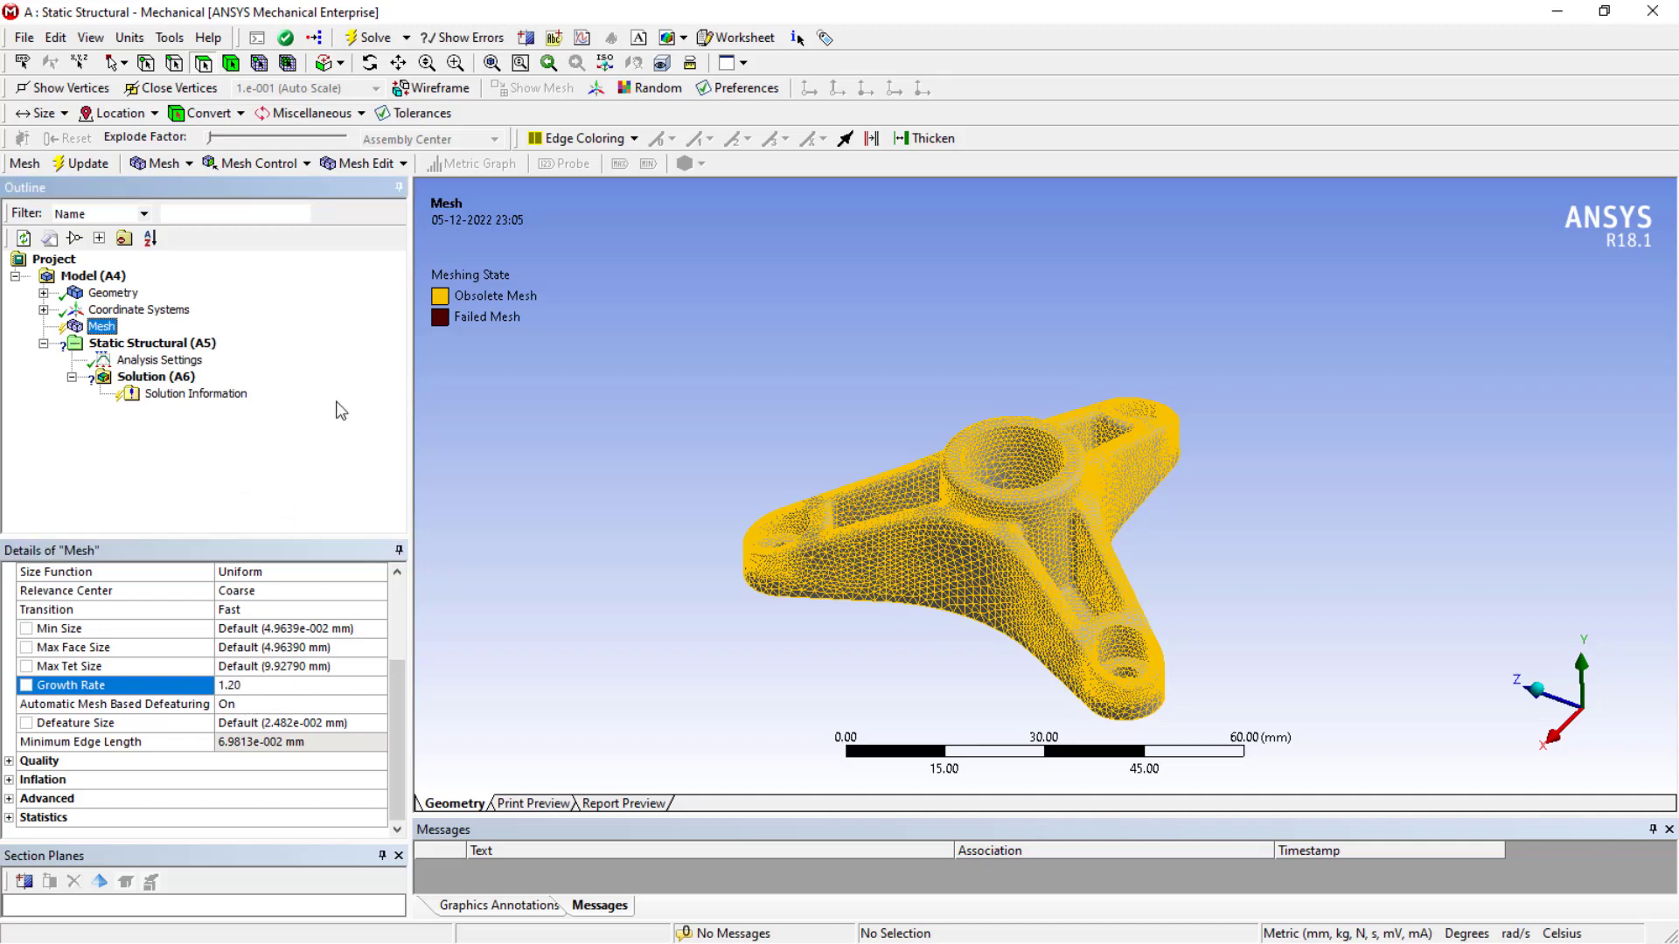
Insert a Sizing control under the mesh and select all of the bracket's faces
click(289, 165)
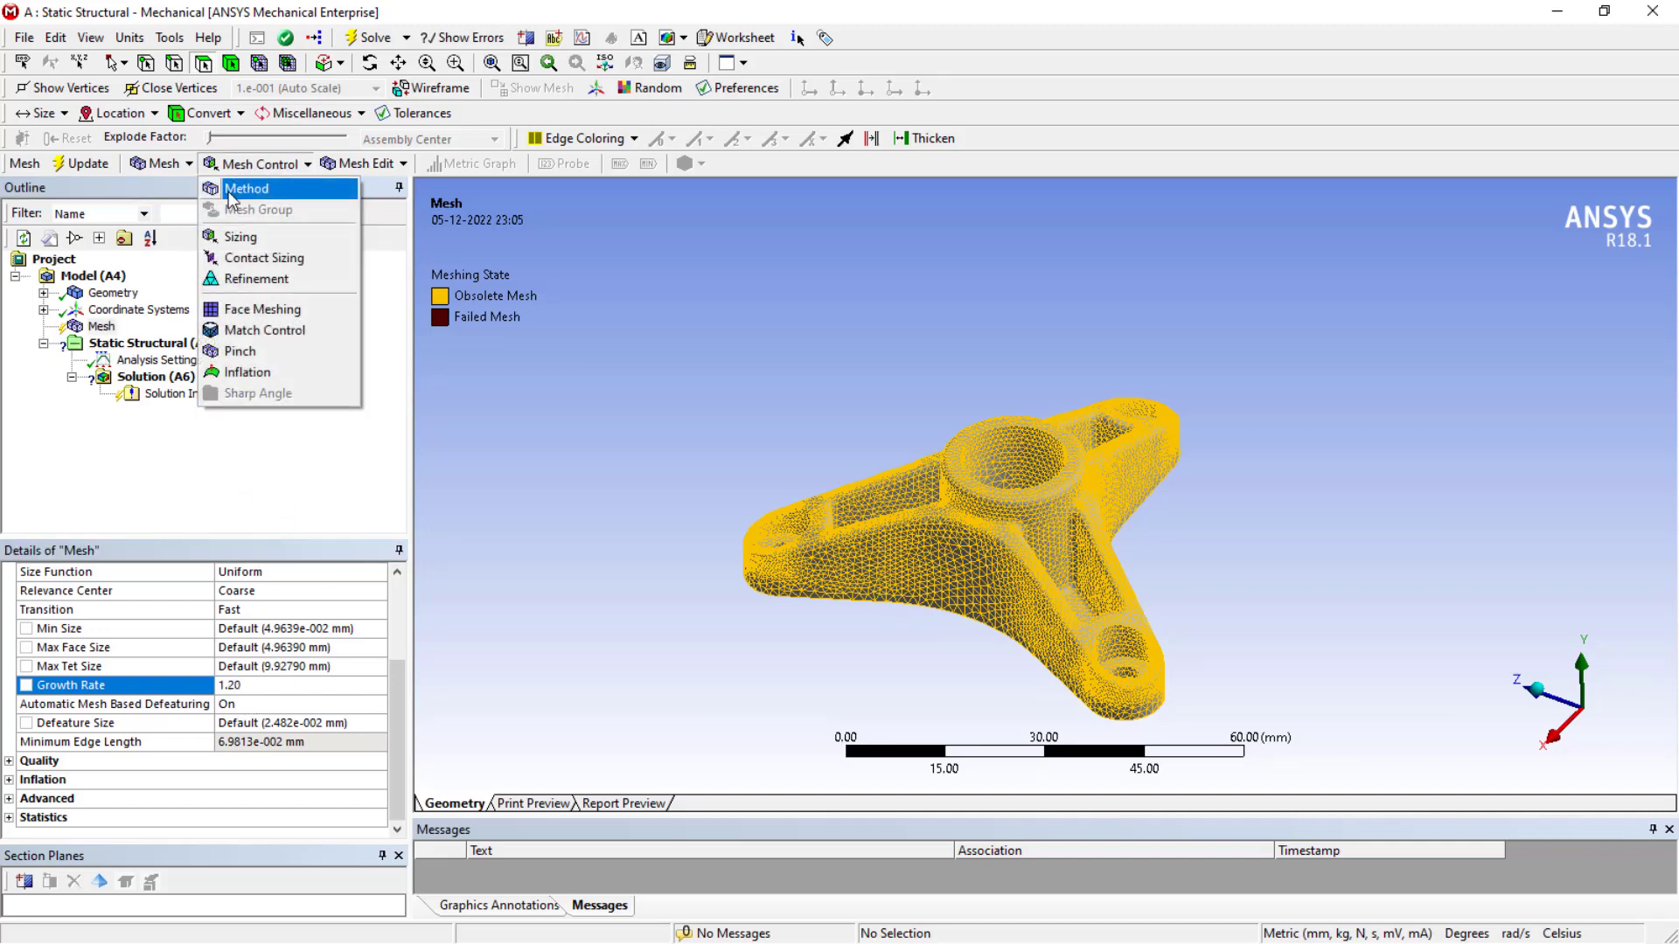
click(252, 238)
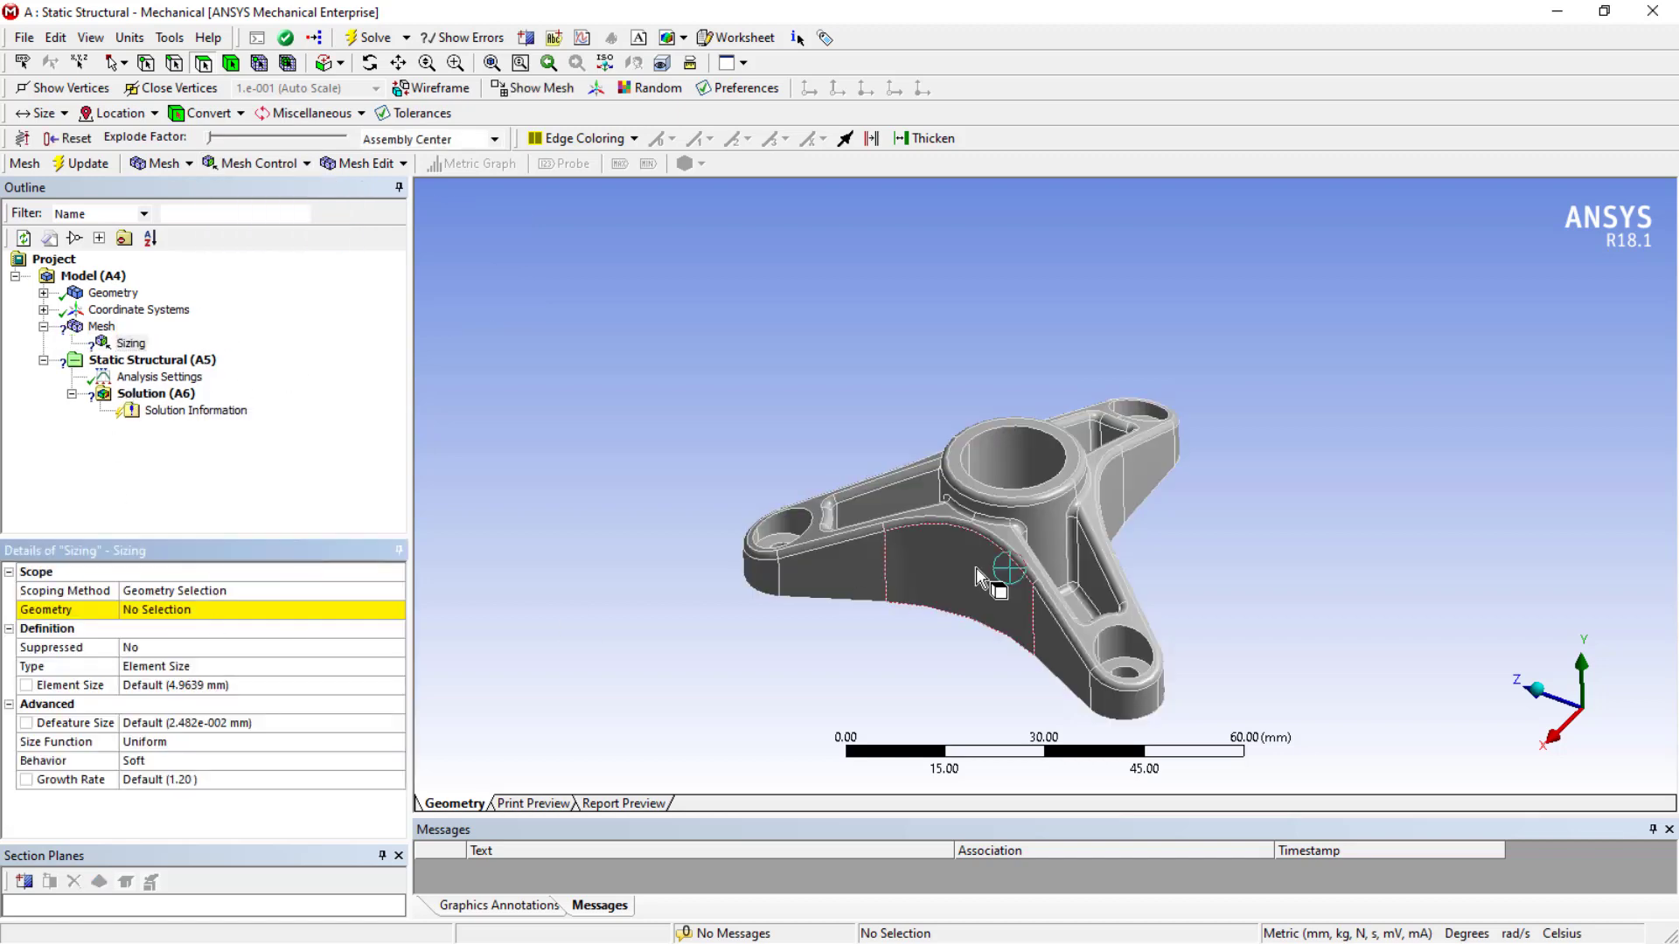
scroll(900, 529, up, 4)
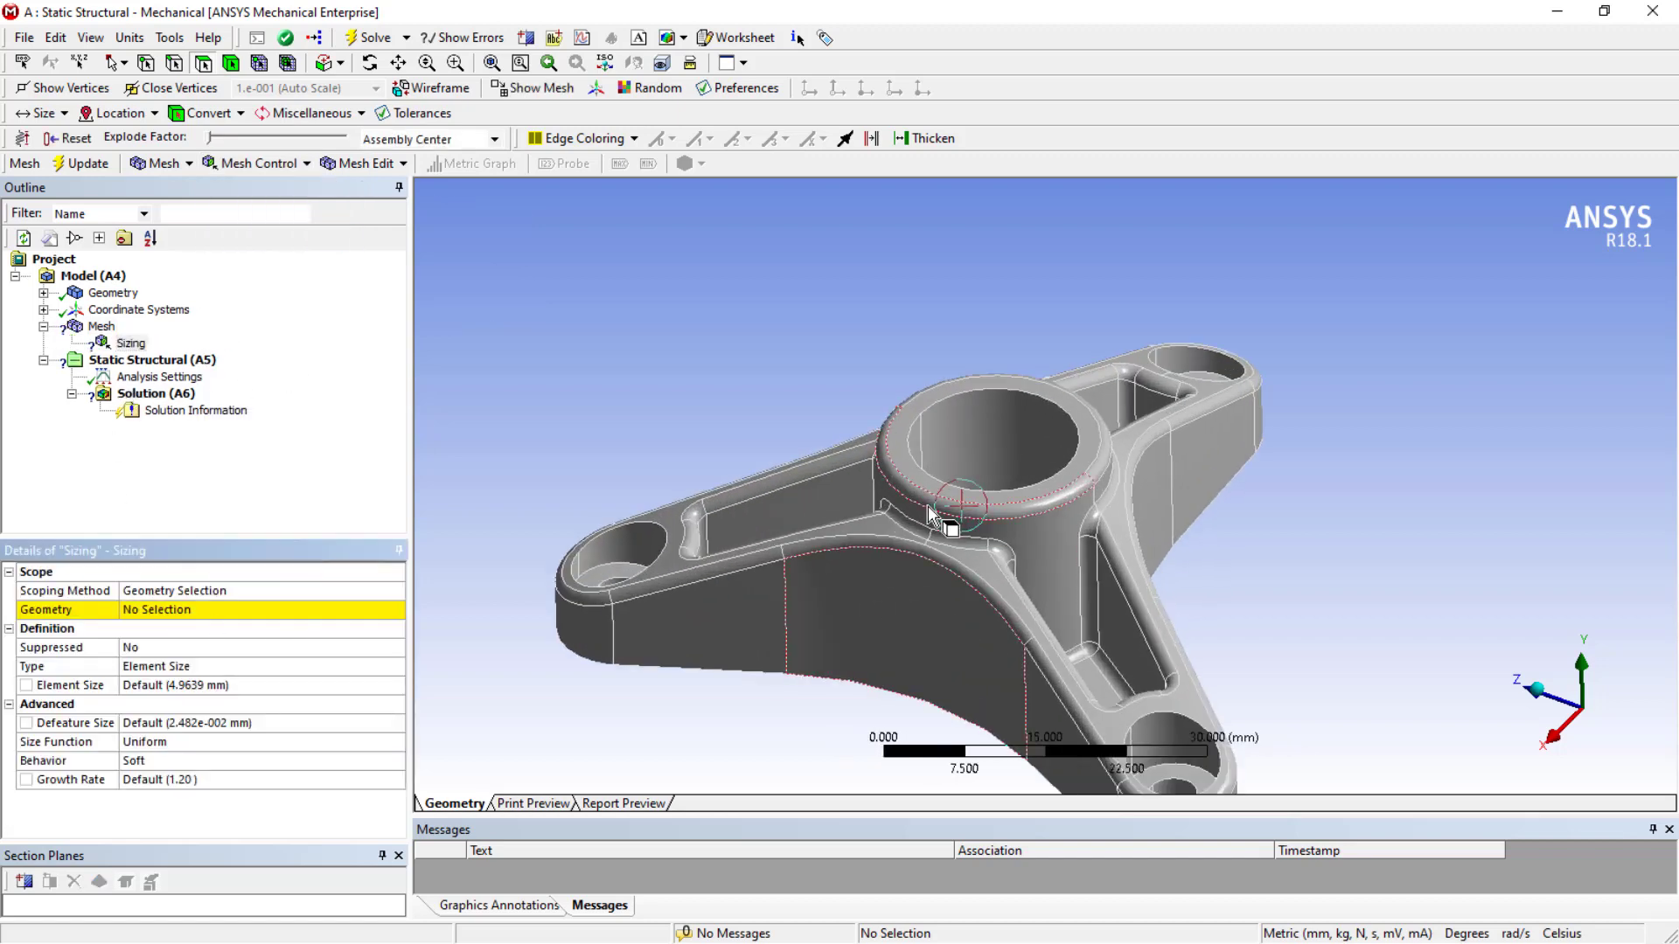
right_click(933, 514)
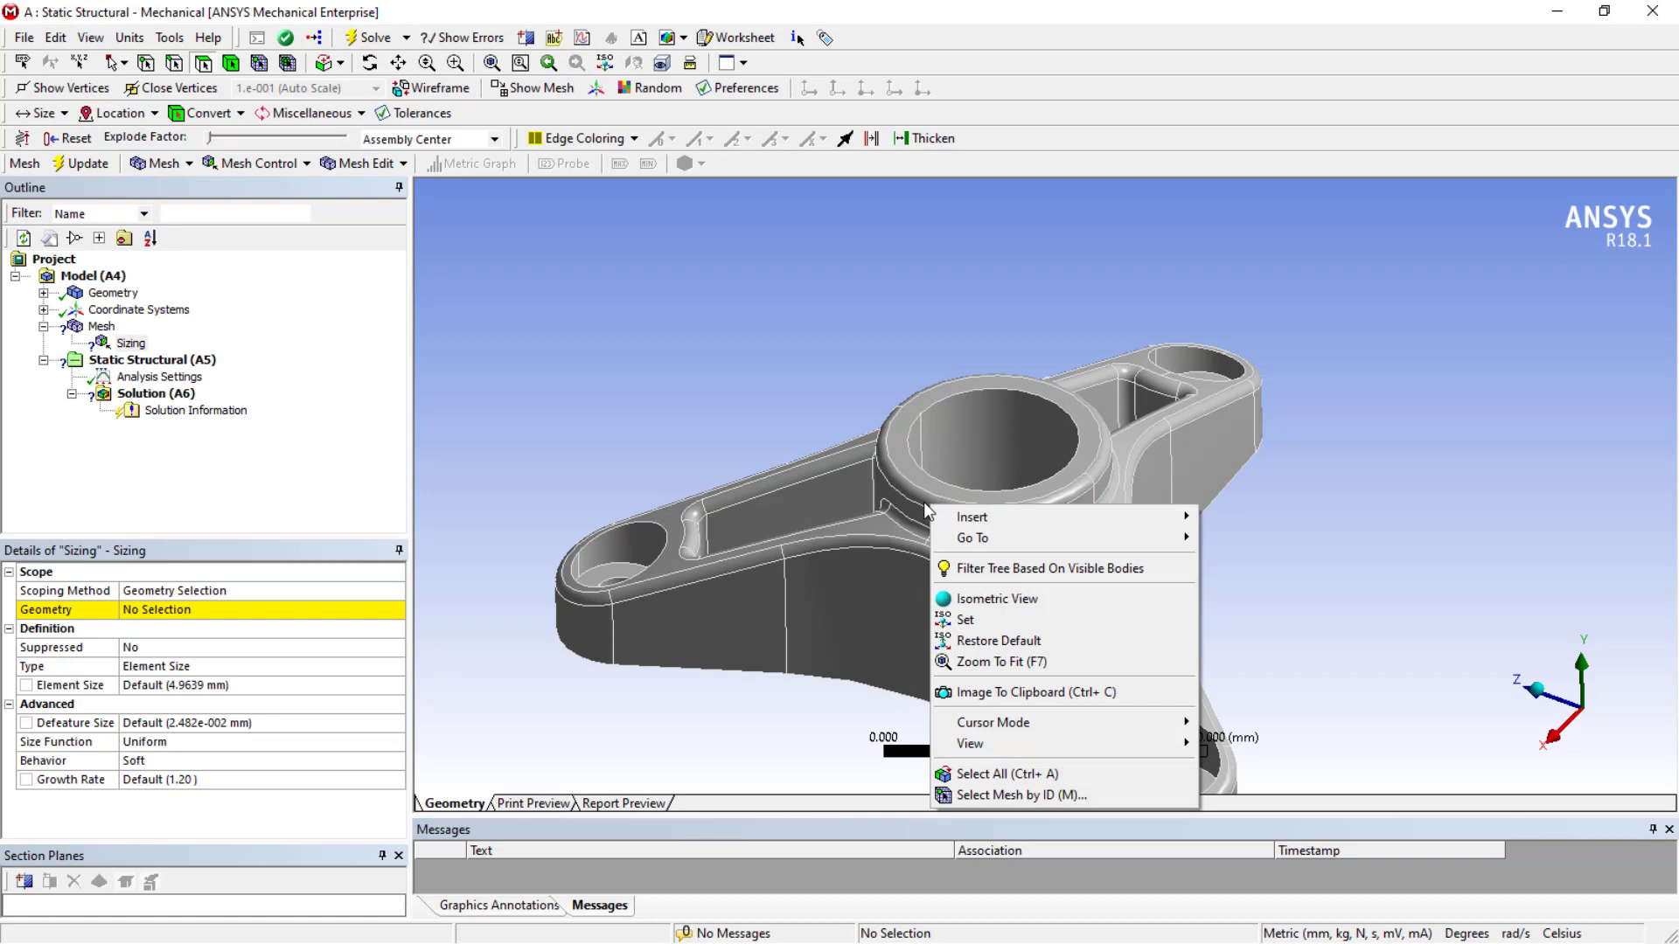
click(983, 773)
Deselect two adjoining outer side faces, the pocket wall above them, that arm's hole wall and the hub bore
ctrl+click(734, 638)
ctrl+click(840, 636)
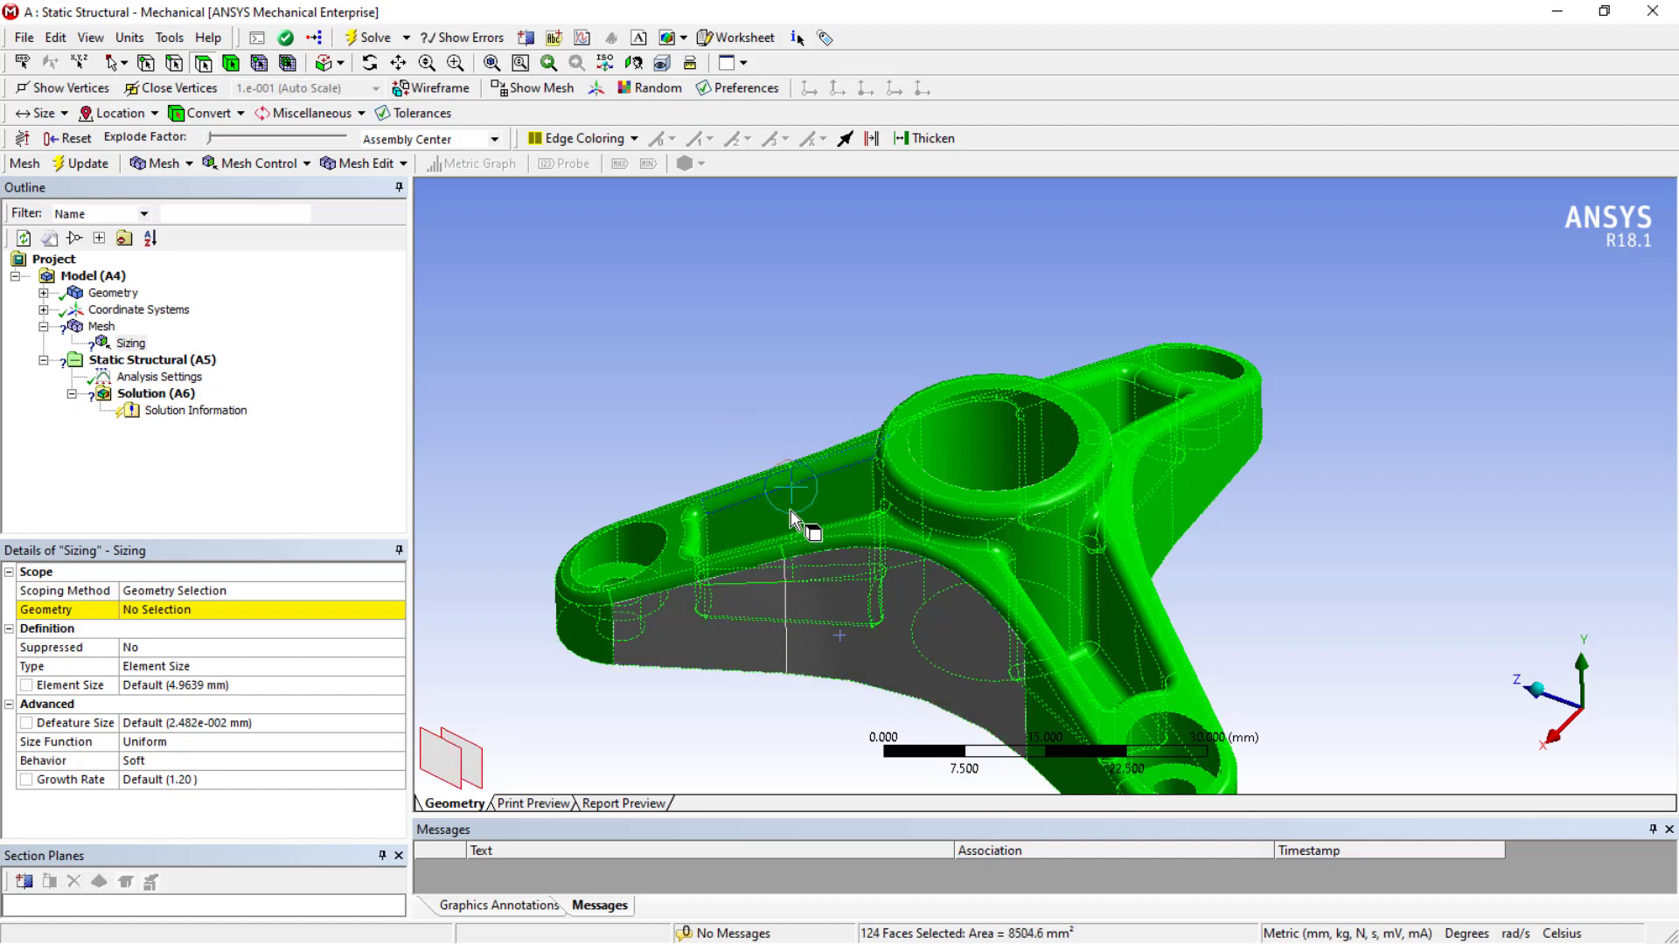
ctrl+click(770, 529)
ctrl+click(637, 535)
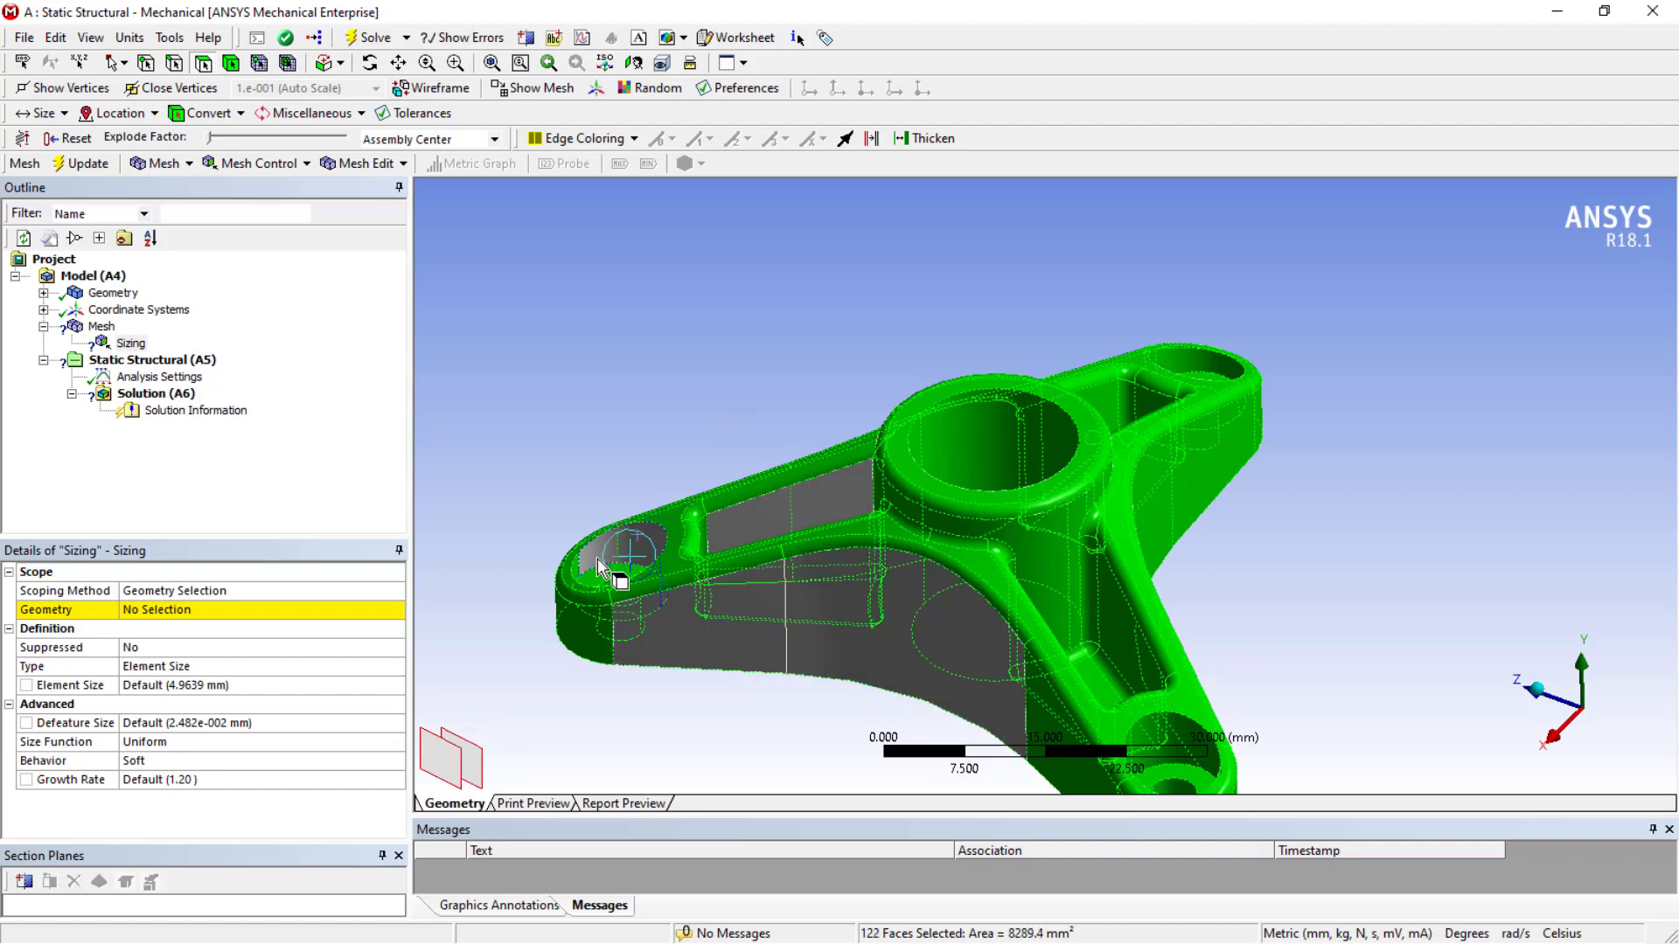
ctrl+click(994, 461)
Deselect the far arm's visible pocket walls and the adjoining outer side faces between it and the near arm
scroll(1125, 411, up, 2)
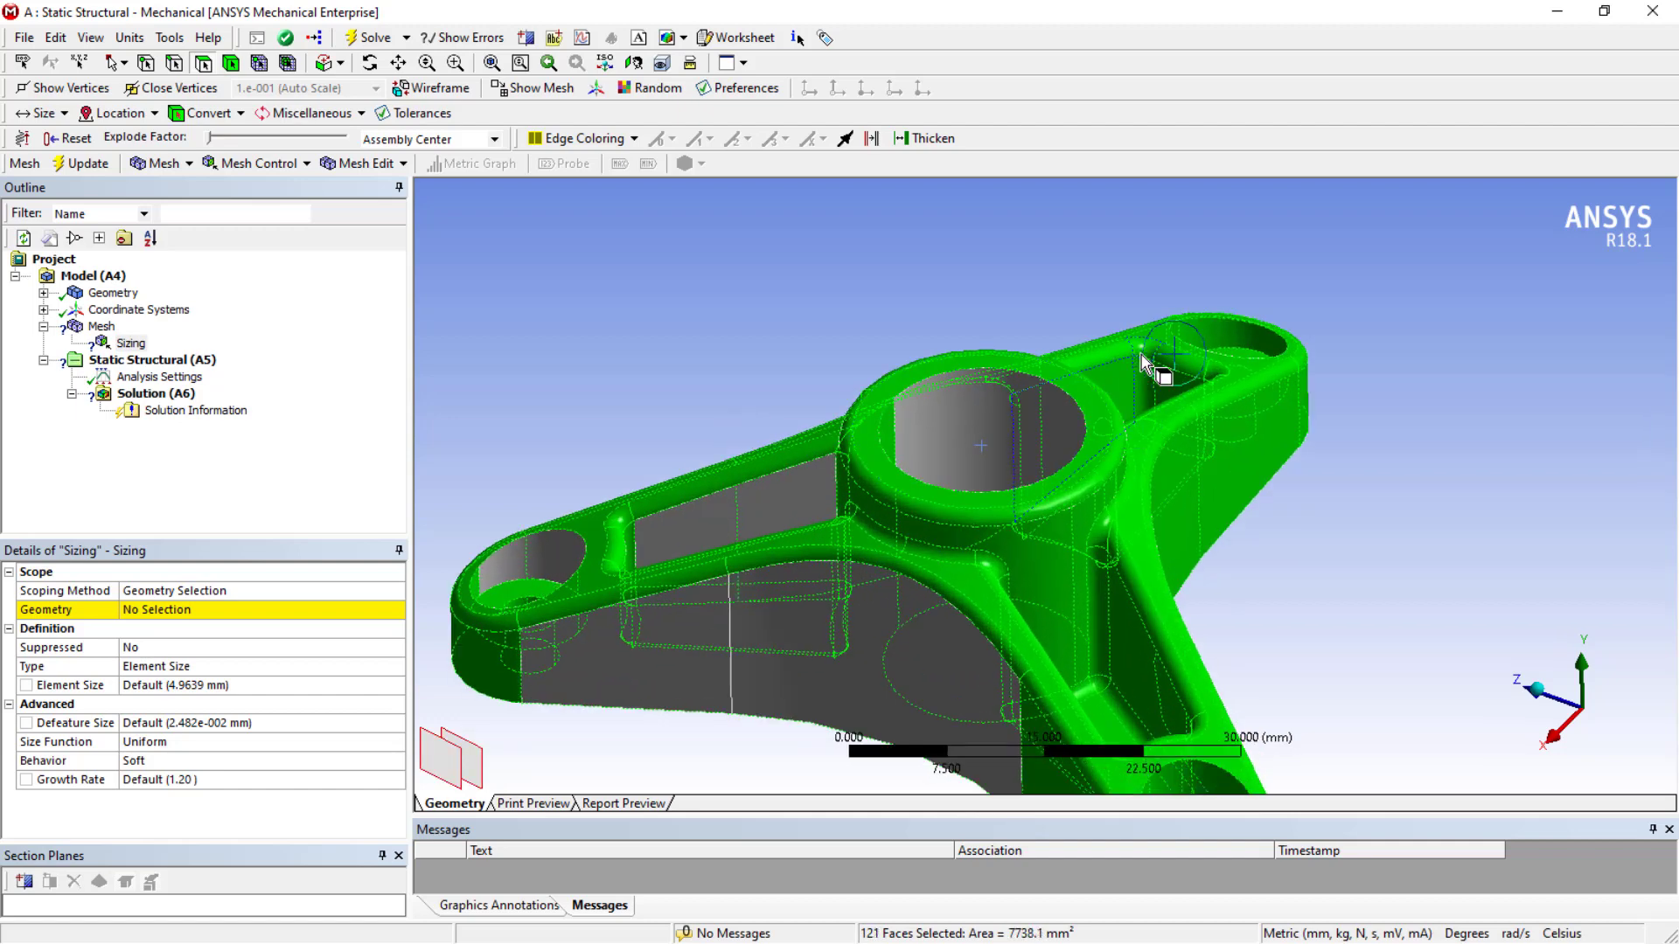
ctrl+click(1128, 387)
ctrl+click(1170, 390)
ctrl+click(1233, 473)
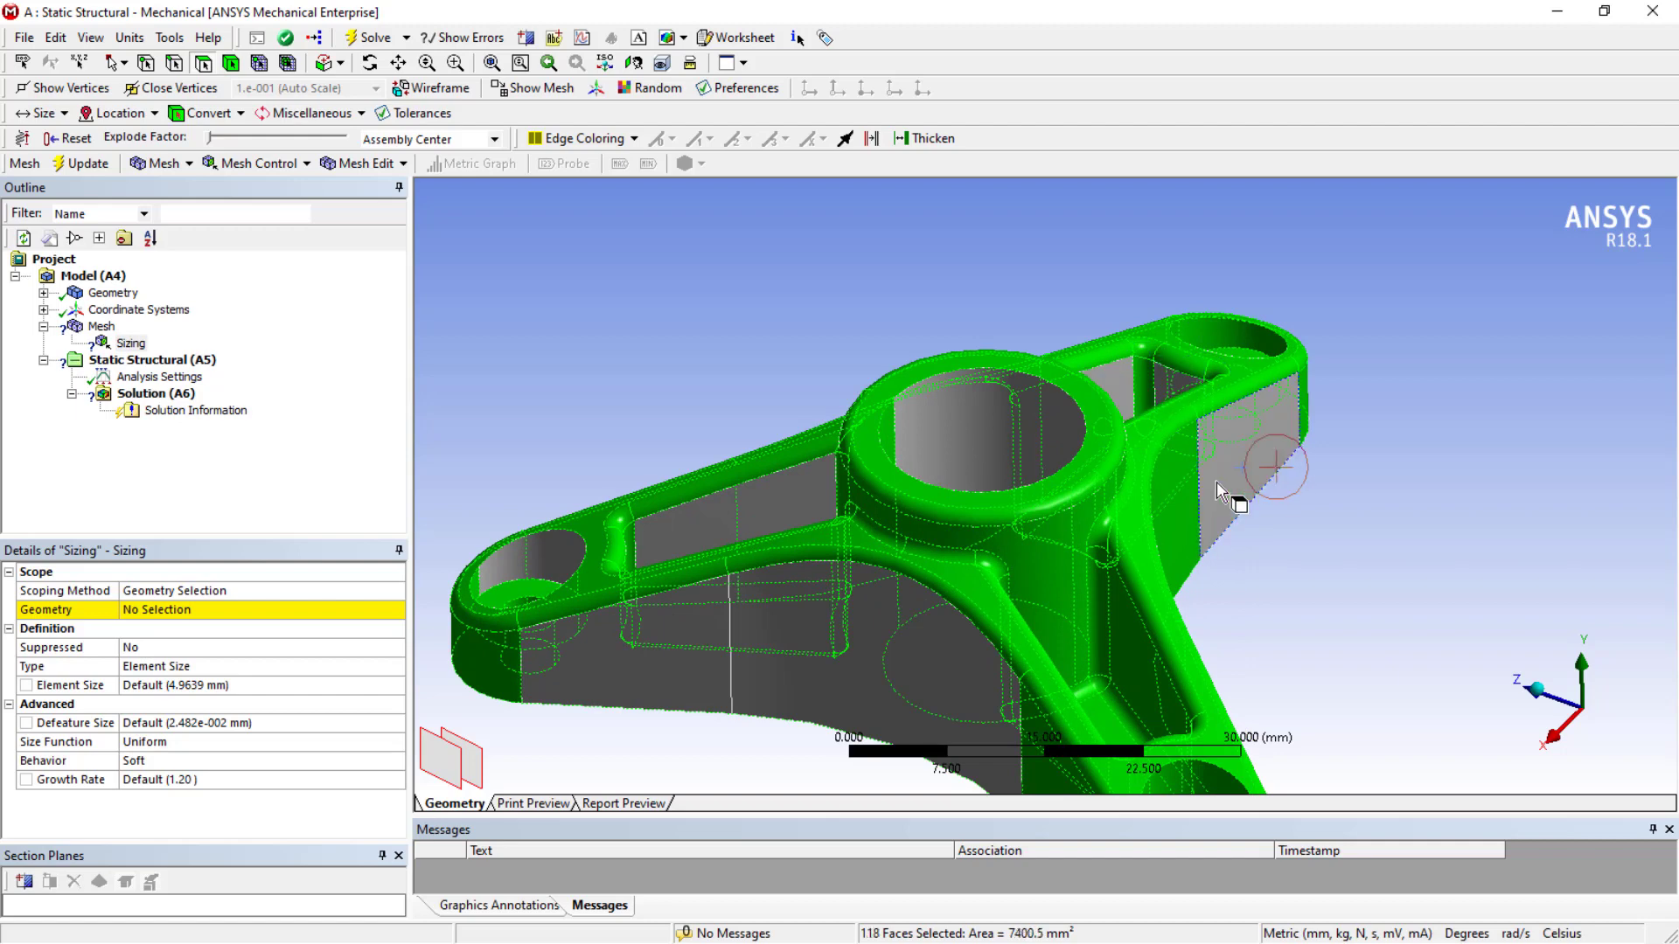
ctrl+click(1176, 547)
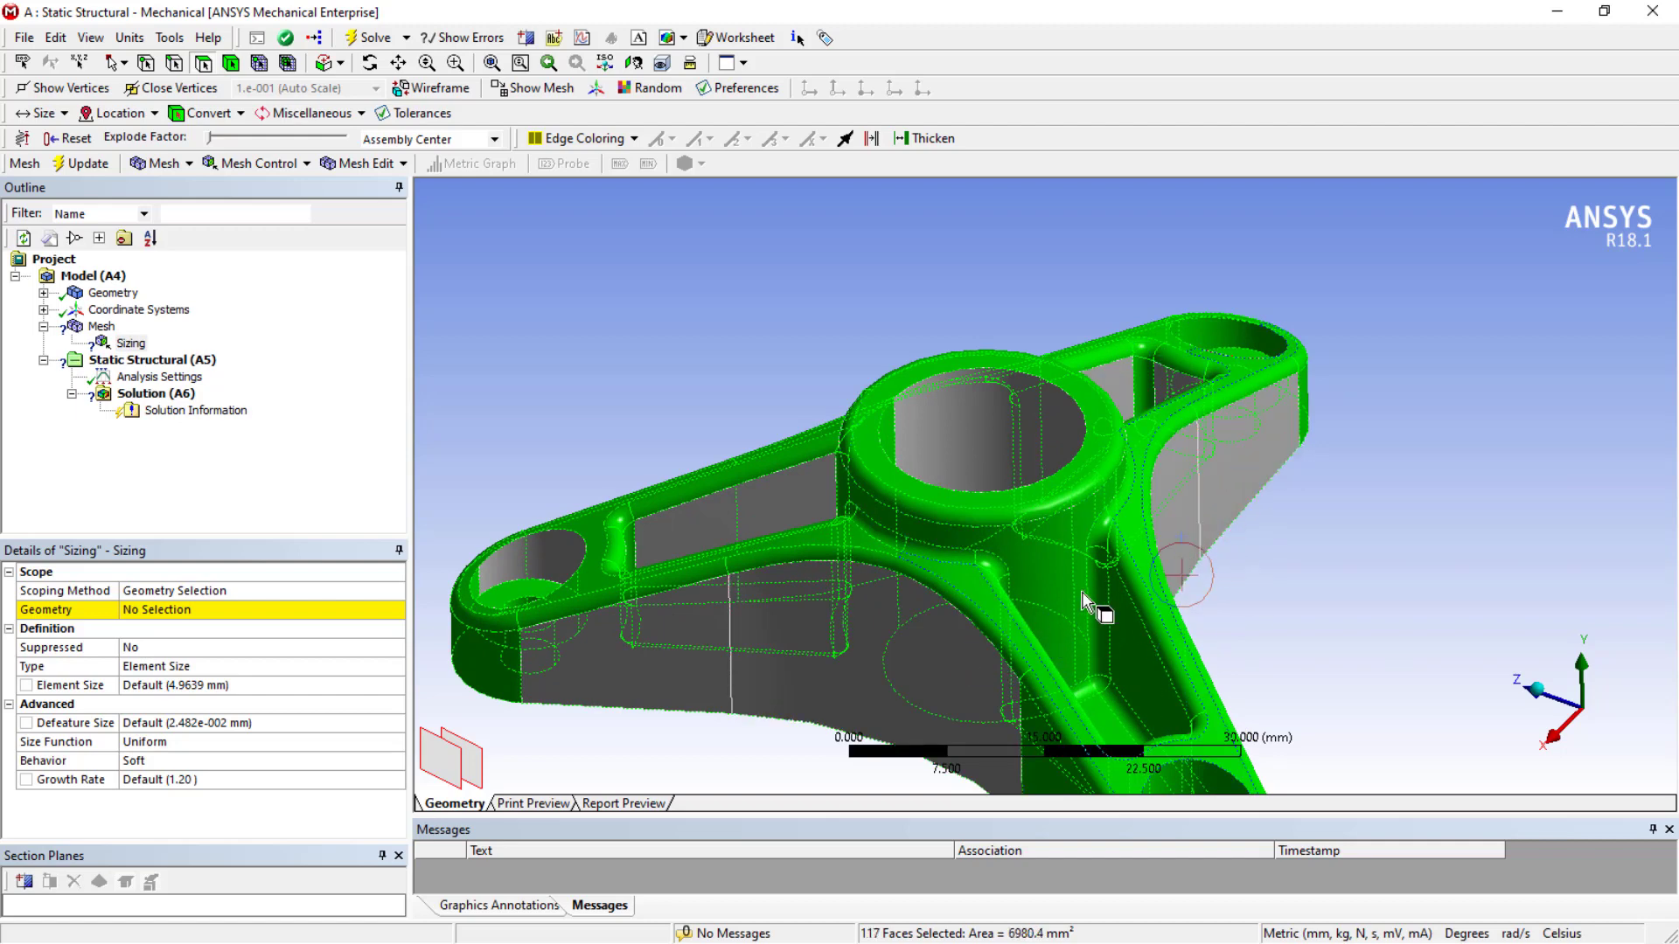
Deselect the outer faces around the rounded ends of the bracket's arms
scroll(741, 598, down, 3)
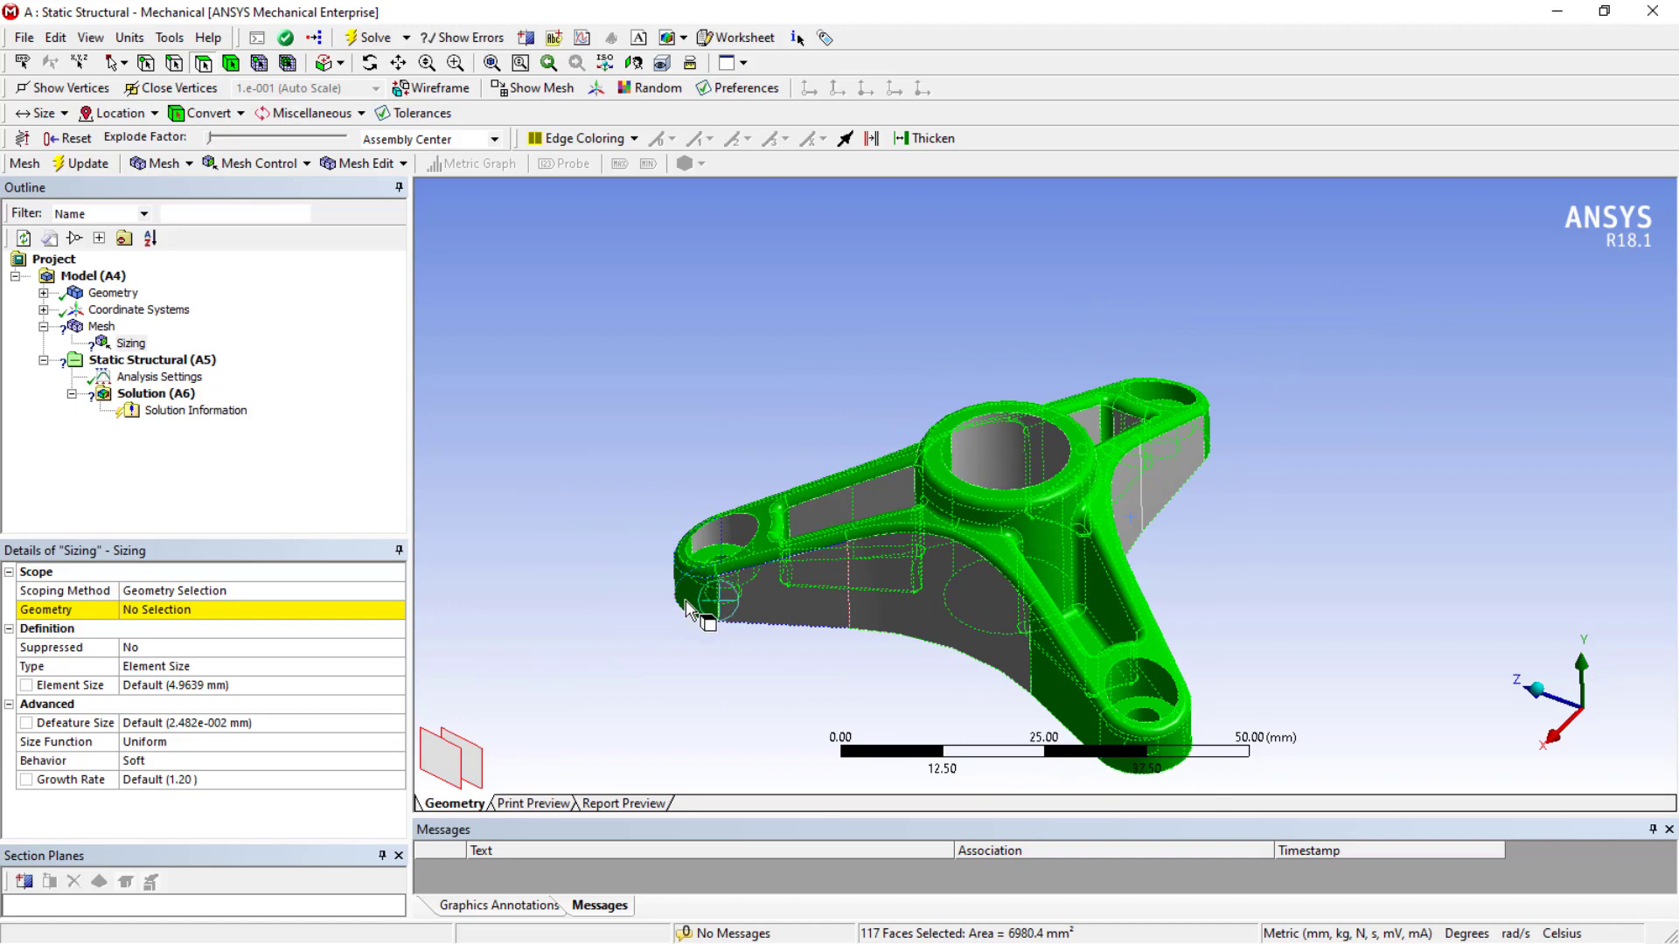
ctrl+click(685, 600)
ctrl+click(1184, 741)
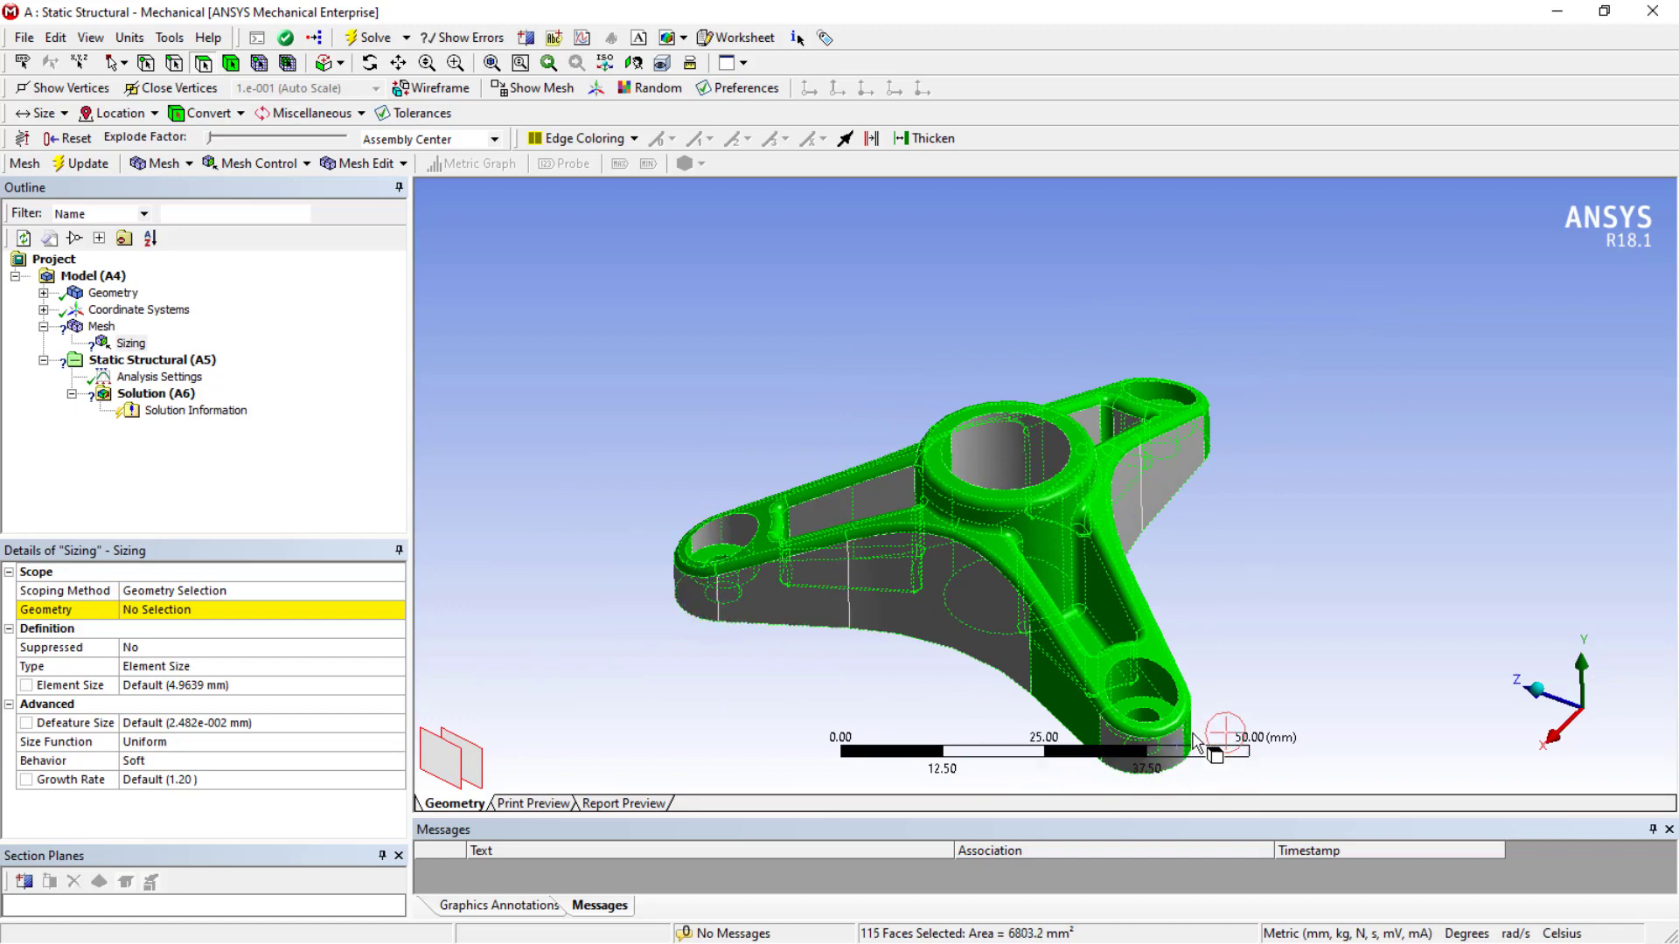
ctrl+click(1132, 738)
middle_drag(1093, 726, 865, 624)
ctrl+click(877, 681)
ctrl+click(868, 686)
Deselect the remaining outer side faces along the bracket's concave edges
ctrl+click(1092, 656)
ctrl+click(1132, 524)
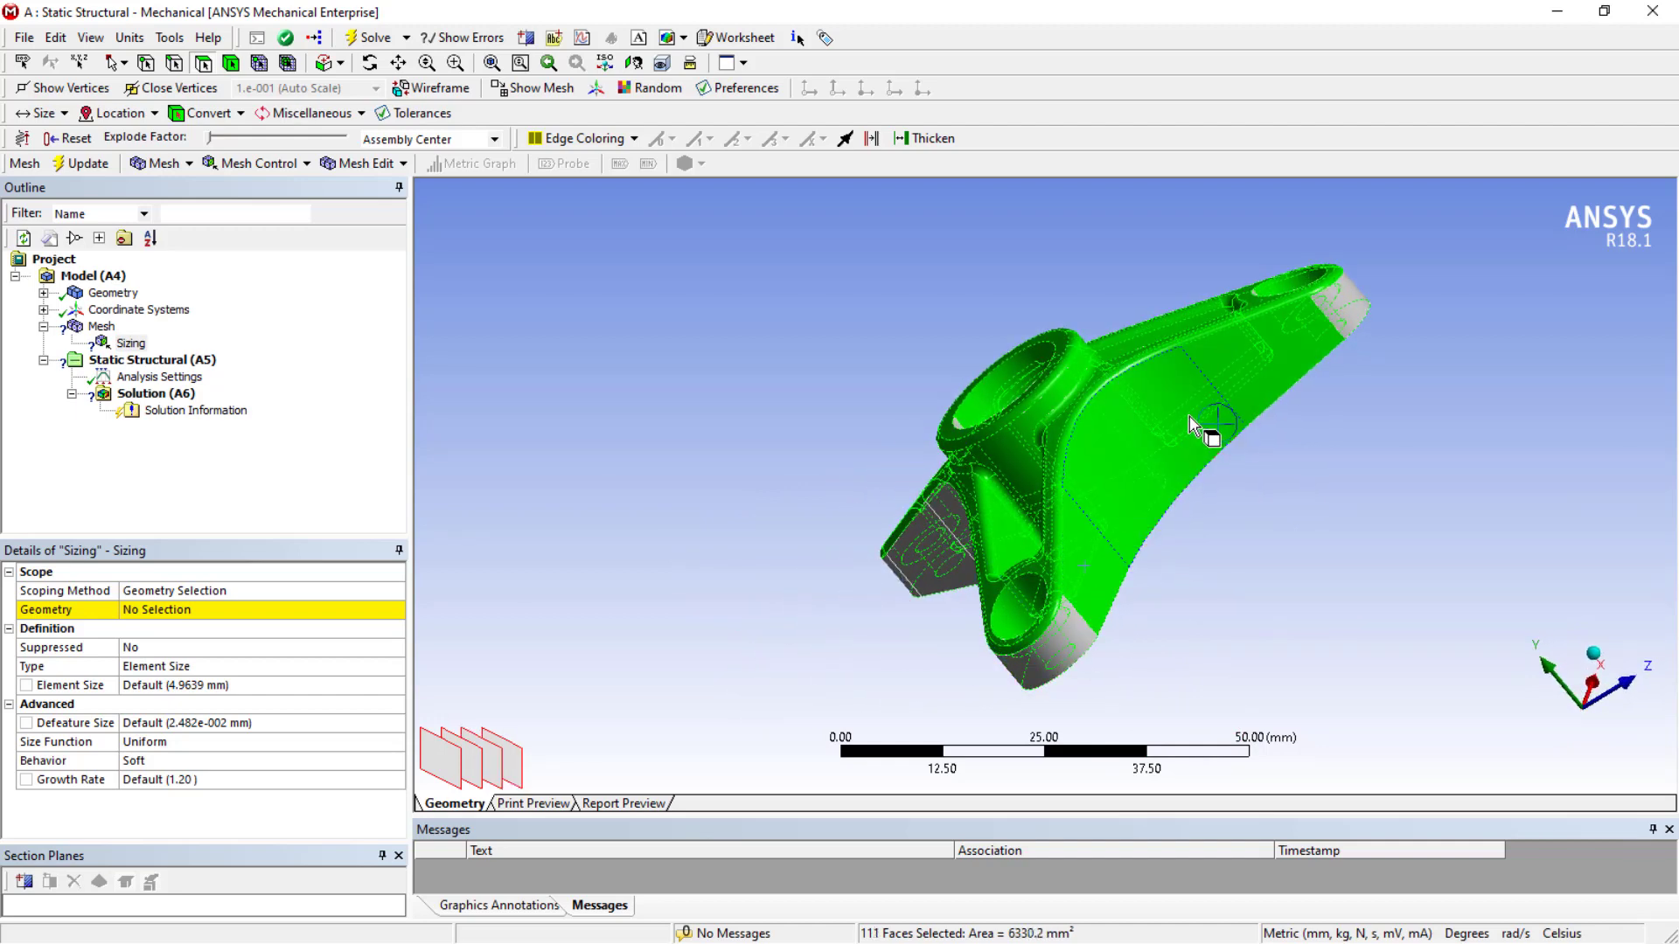
ctrl+click(1094, 593)
middle_drag(1094, 593, 1224, 647)
ctrl+click(1311, 408)
ctrl+click(1215, 664)
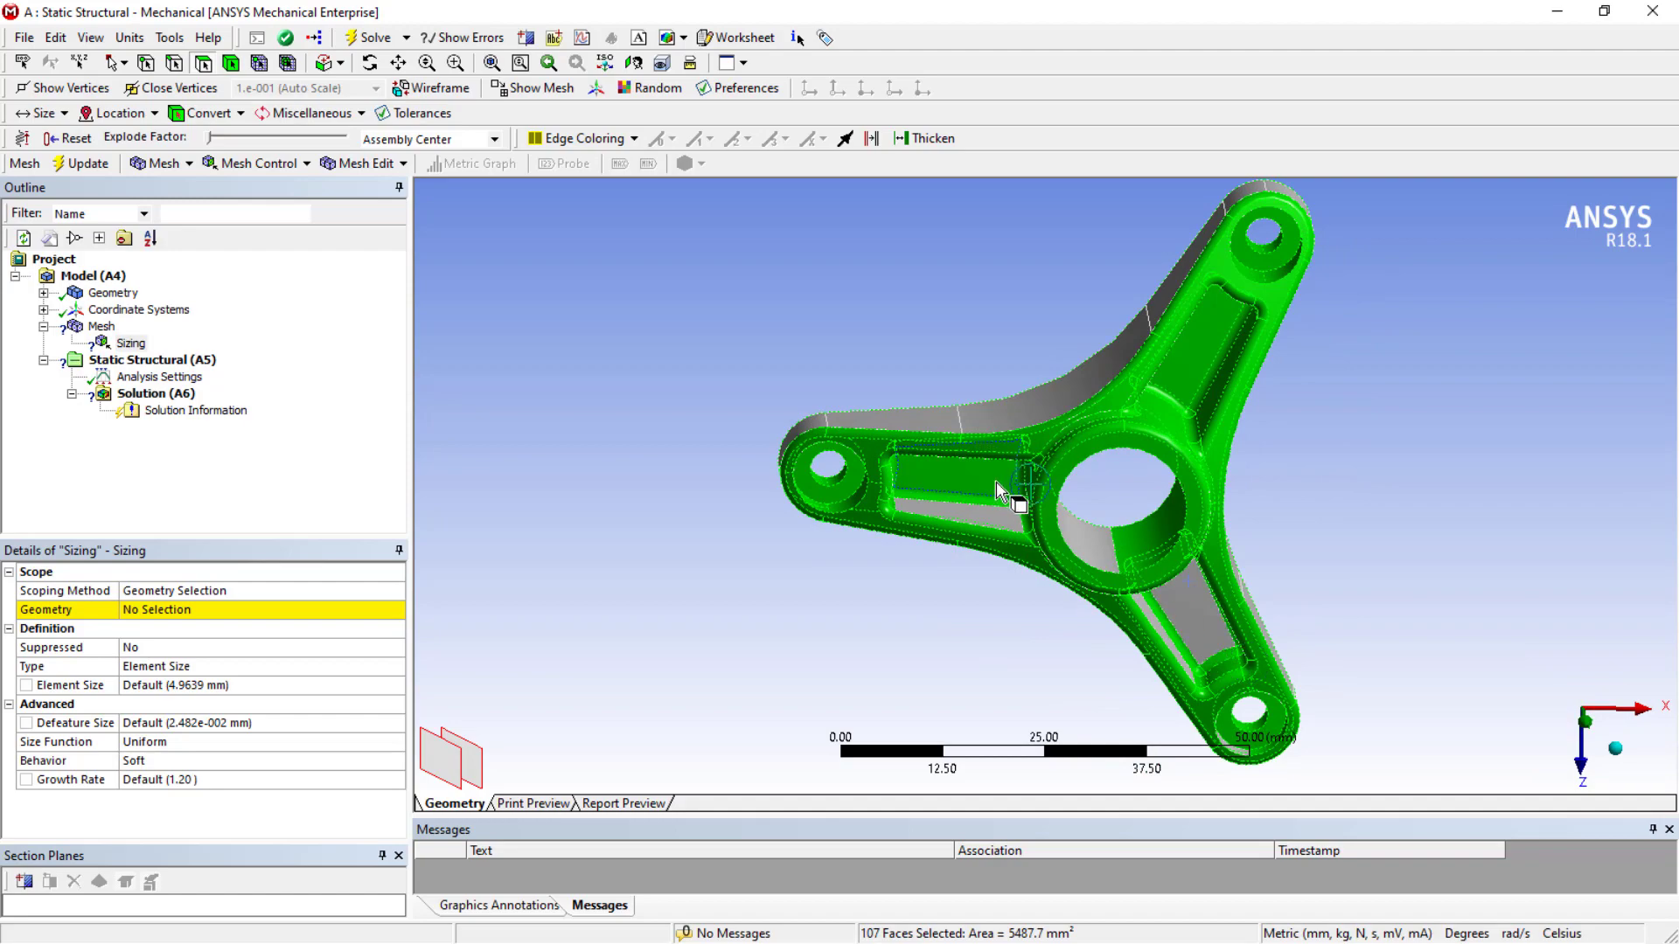
Adjust the face selection to include the hub bore and pocket walls, leaving out only the bracket's outer side walls
mouse_move(1196, 377)
middle_down()
mouse_move(1173, 385)
mouse_move(1108, 345)
mouse_move(998, 430)
mouse_move(1160, 497)
mouse_move(1057, 376)
mouse_move(1047, 425)
middle_up()
ctrl+click(1122, 609)
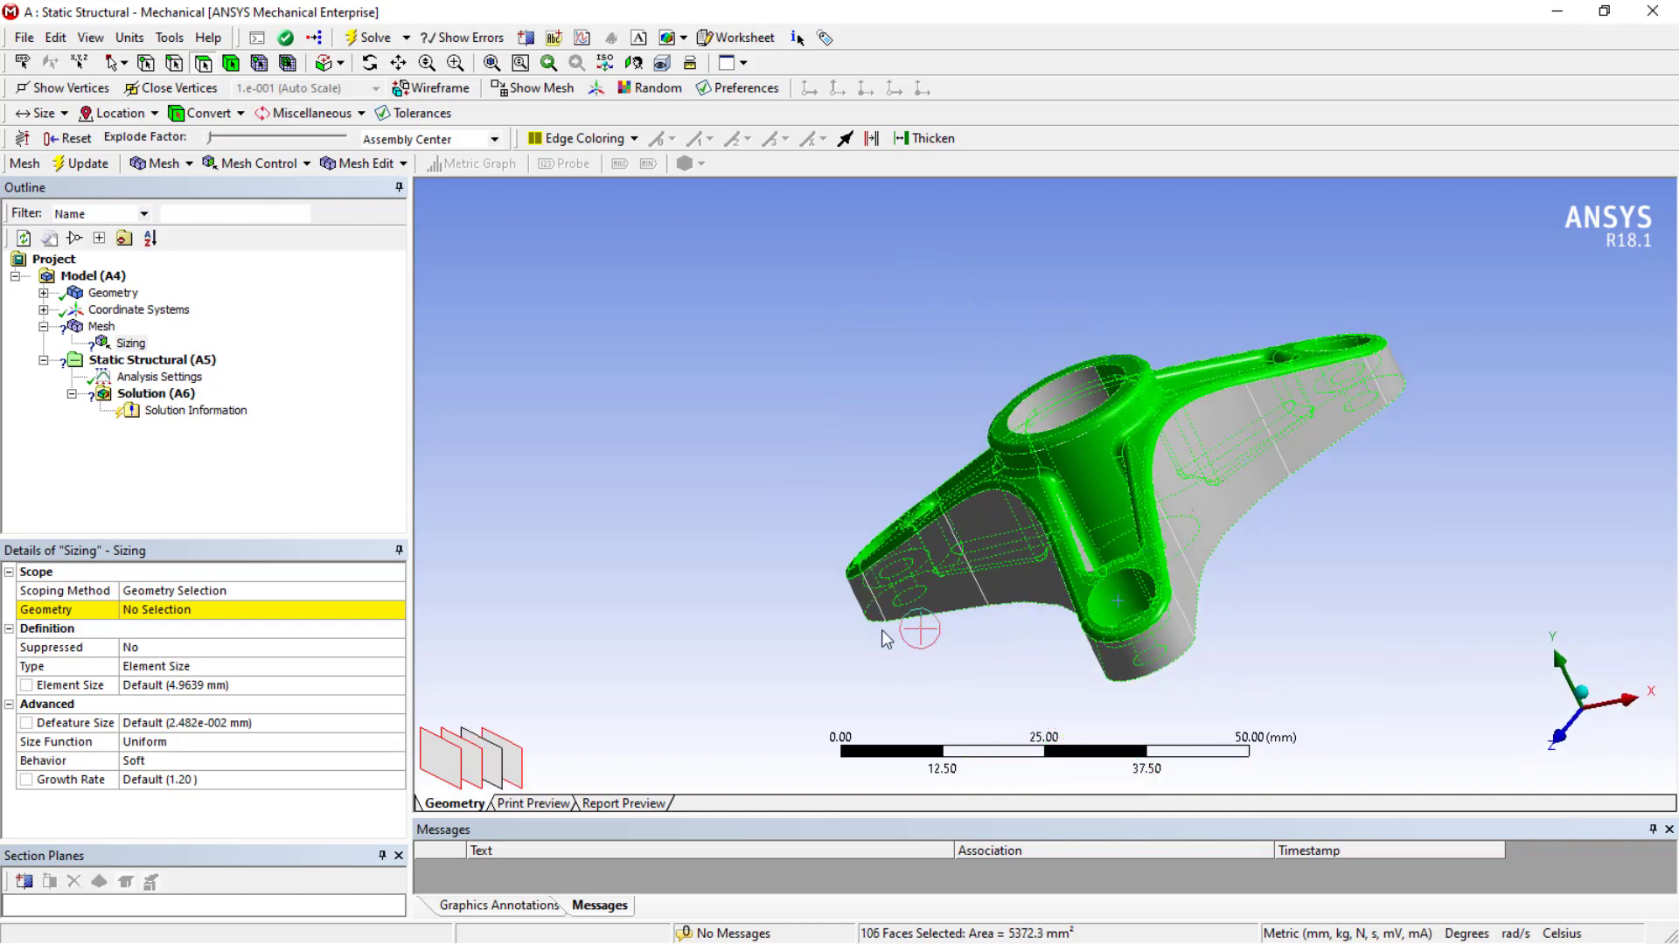
middle_drag(918, 637, 1135, 674)
ctrl+click(1074, 575)
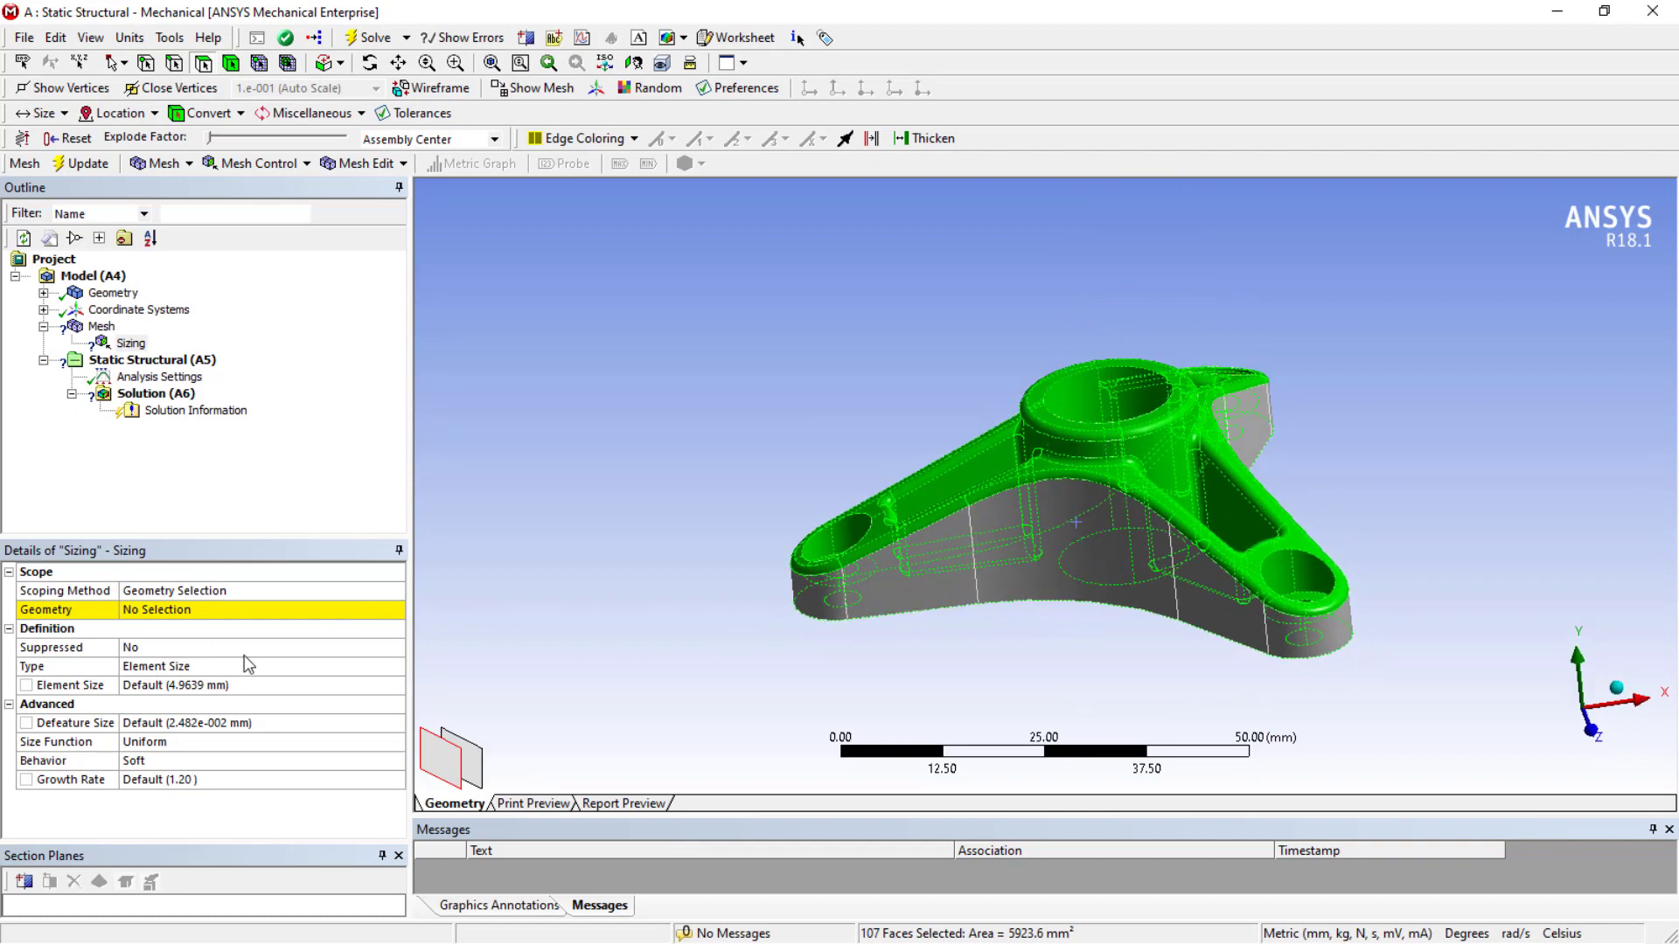
Apply the selected faces as the Sizing control's geometry and set its Element Size to 1 mm
click(148, 612)
click(161, 612)
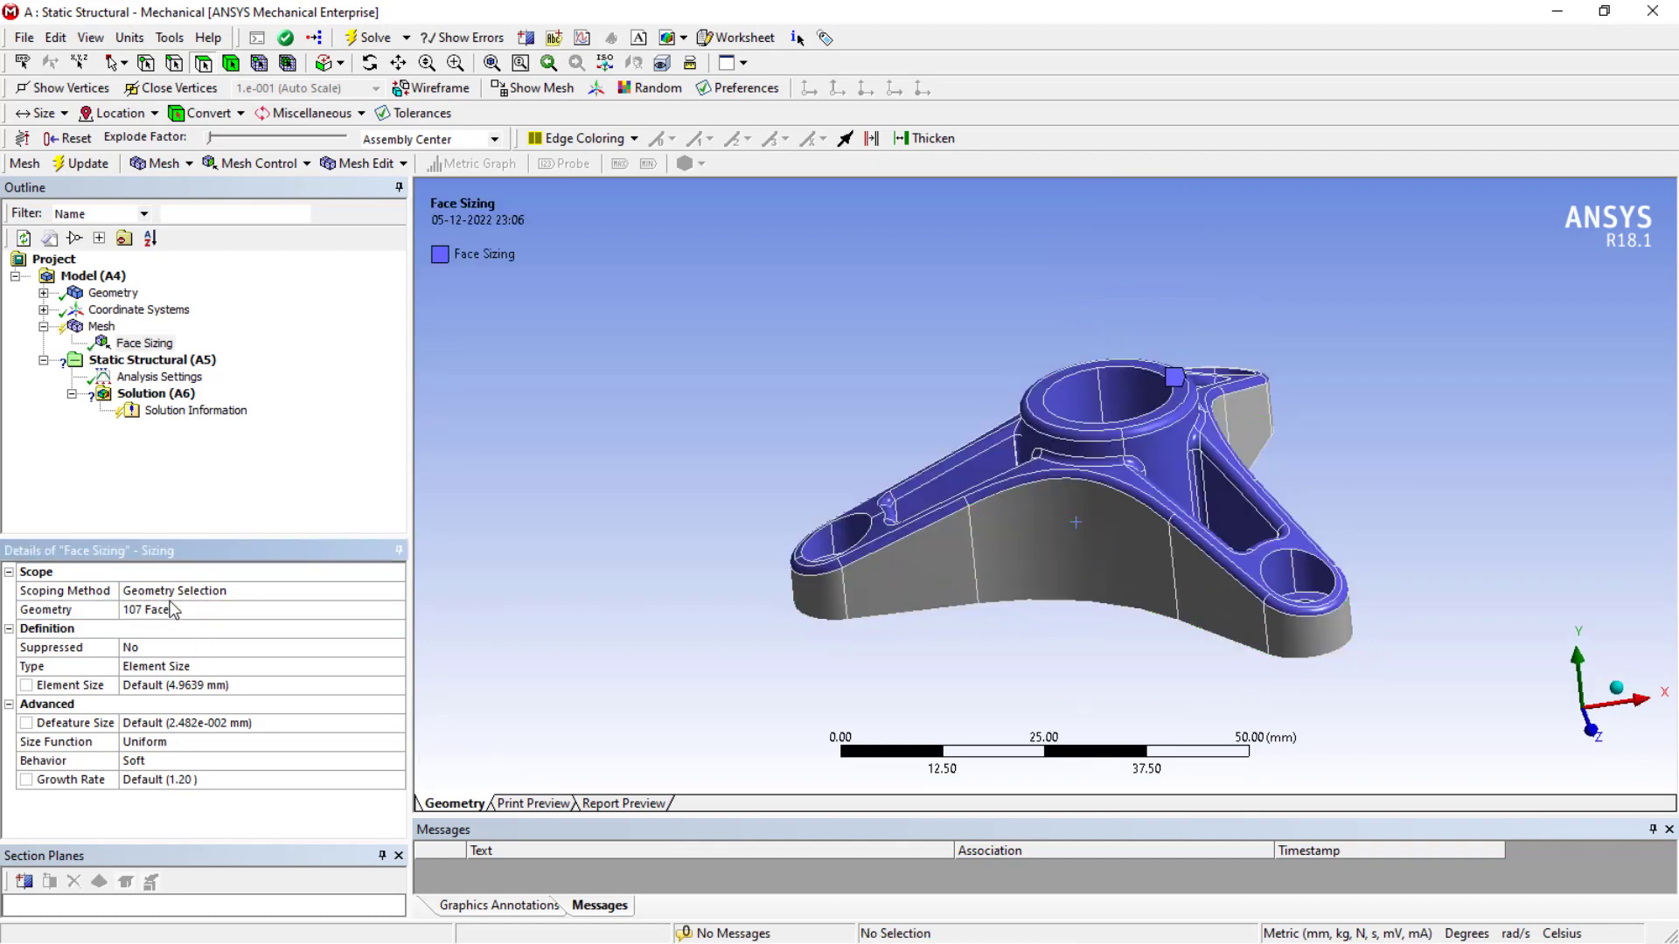
click(193, 684)
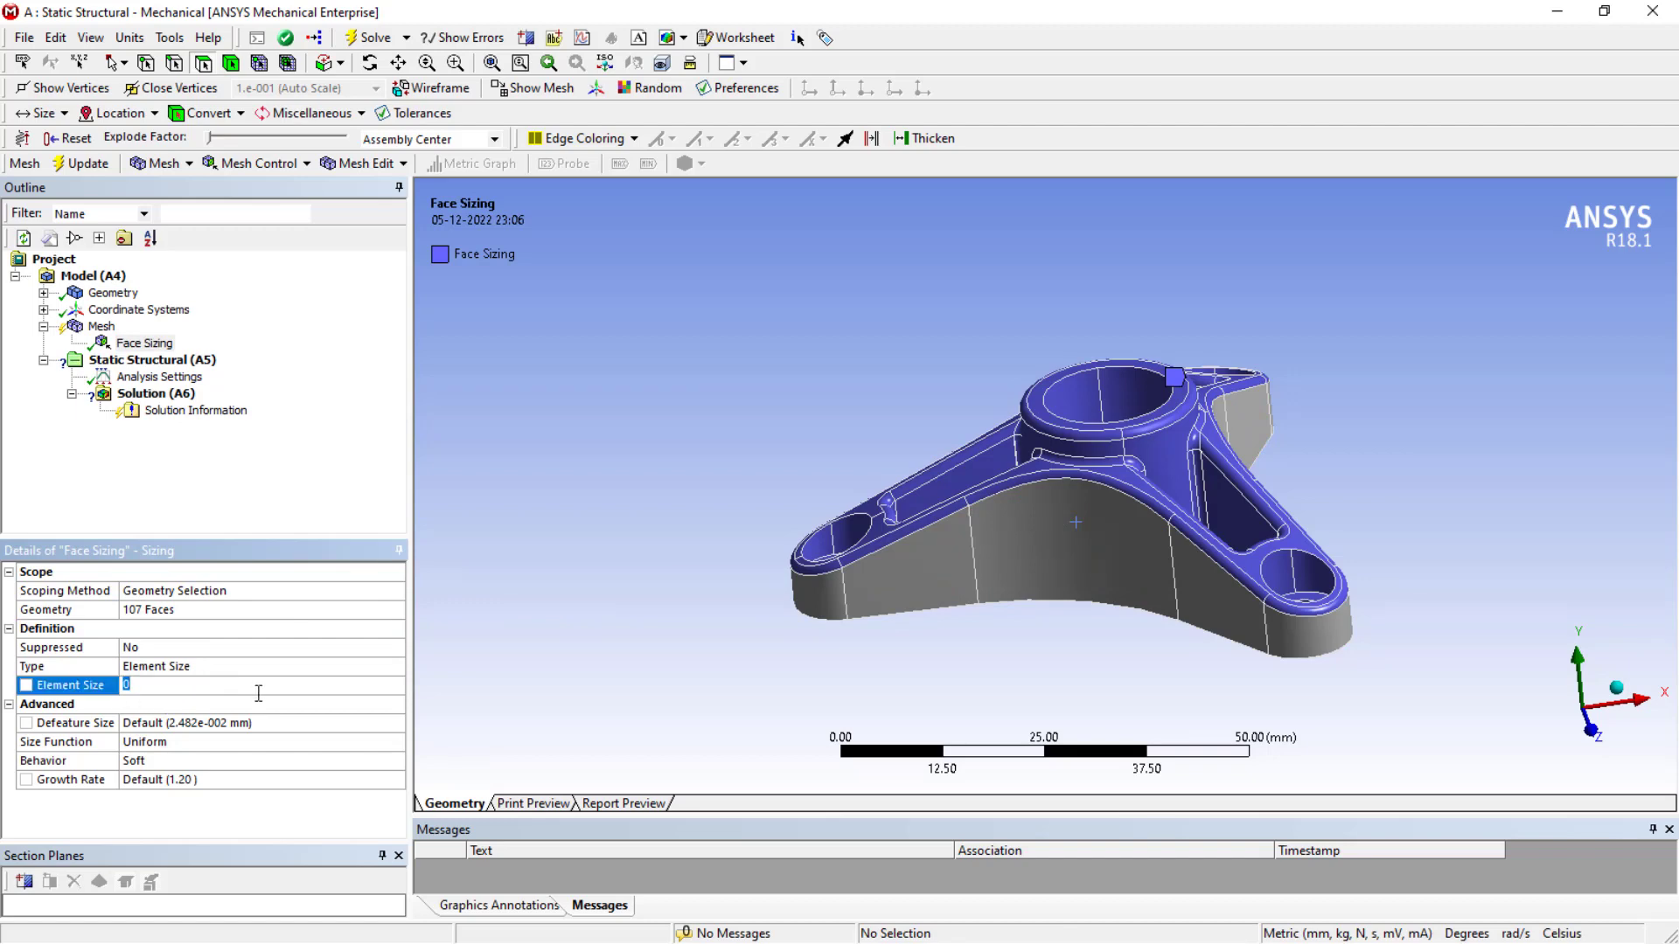
click(651, 588)
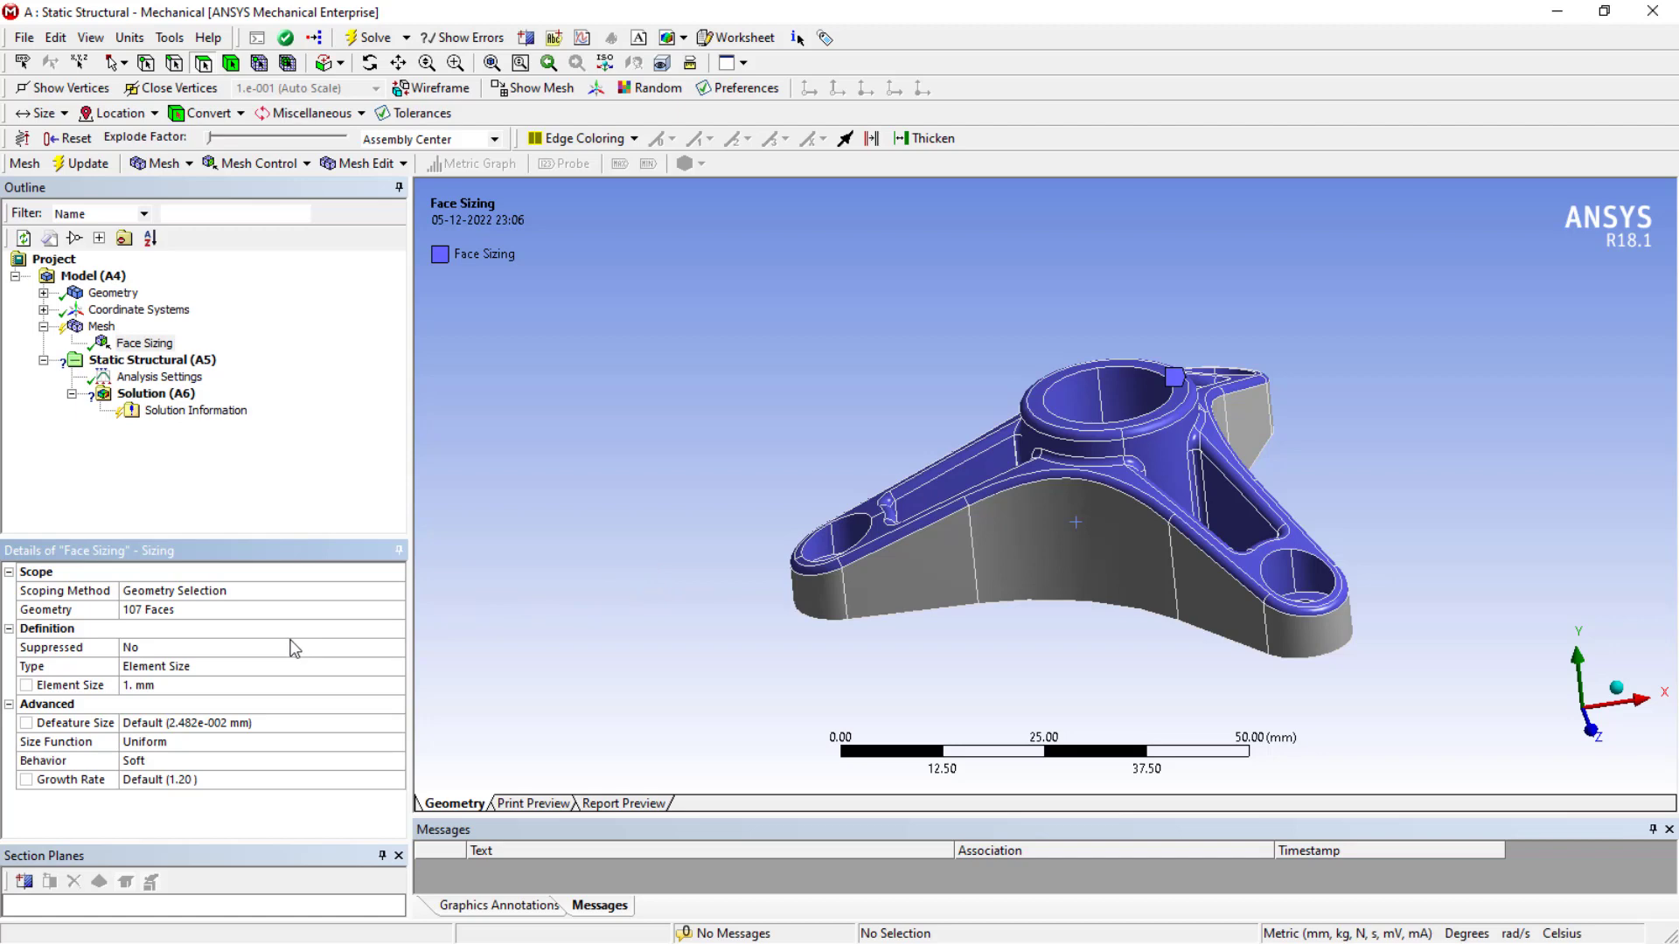
Generate the mesh with the face sizing applied and inspect it from several angles
right_click(102, 327)
click(132, 403)
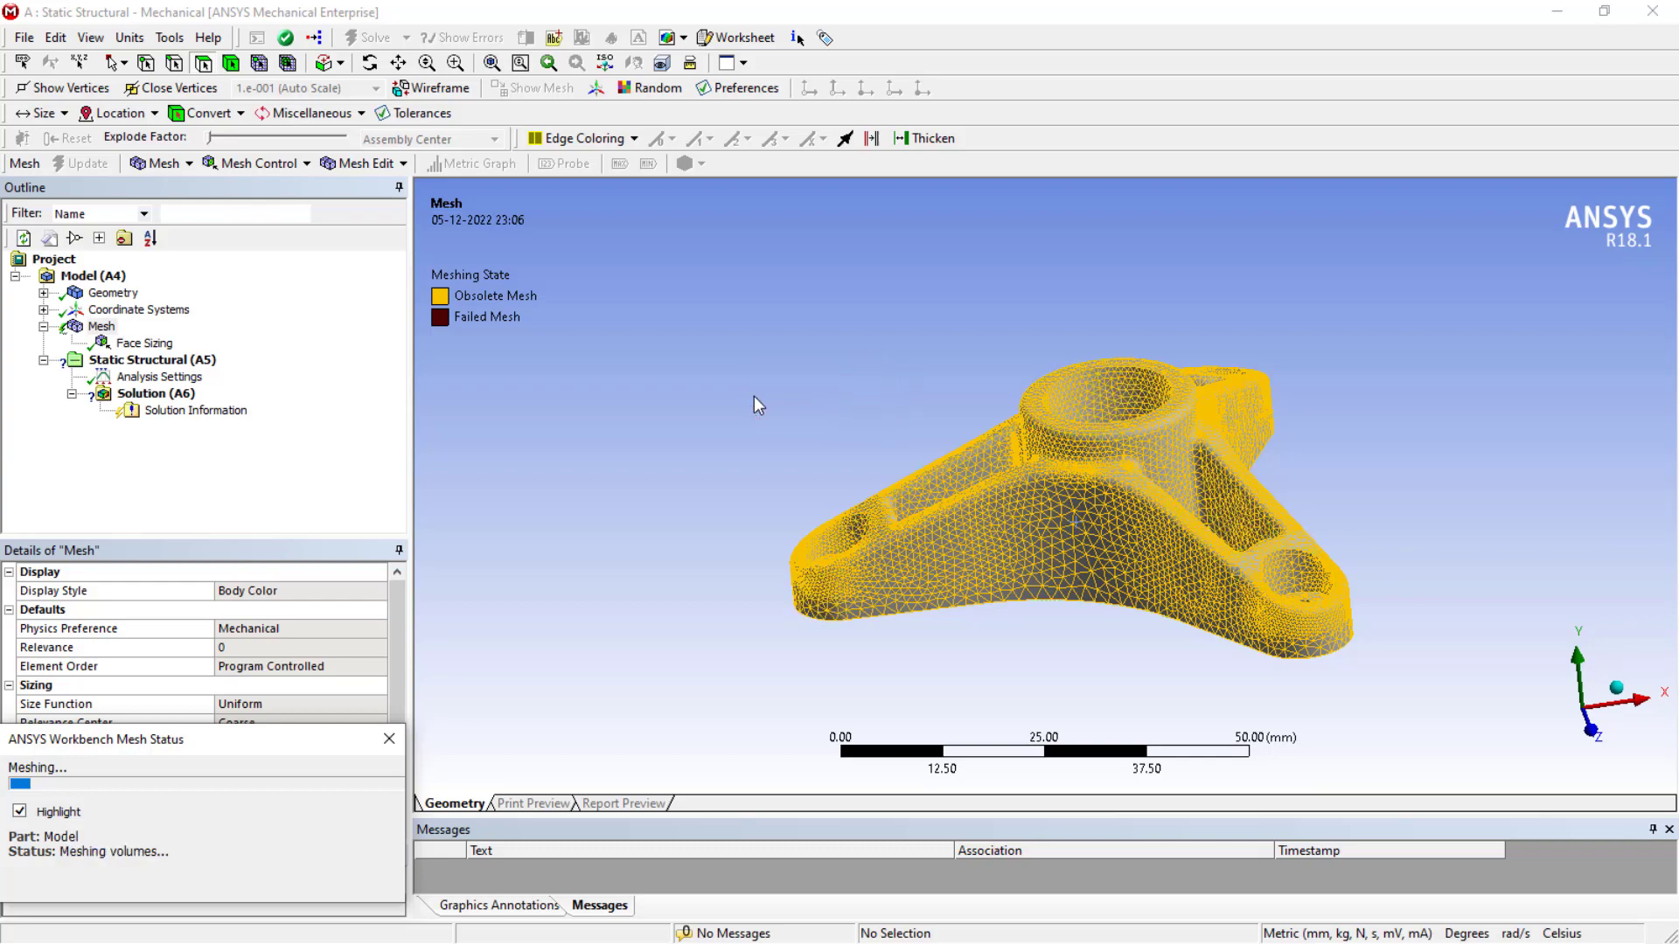
mouse_move(755, 410)
middle_down()
mouse_move(722, 423)
mouse_move(754, 455)
mouse_move(813, 427)
mouse_move(611, 449)
mouse_move(787, 442)
mouse_move(809, 391)
mouse_move(825, 402)
mouse_move(822, 432)
mouse_move(777, 446)
middle_up()
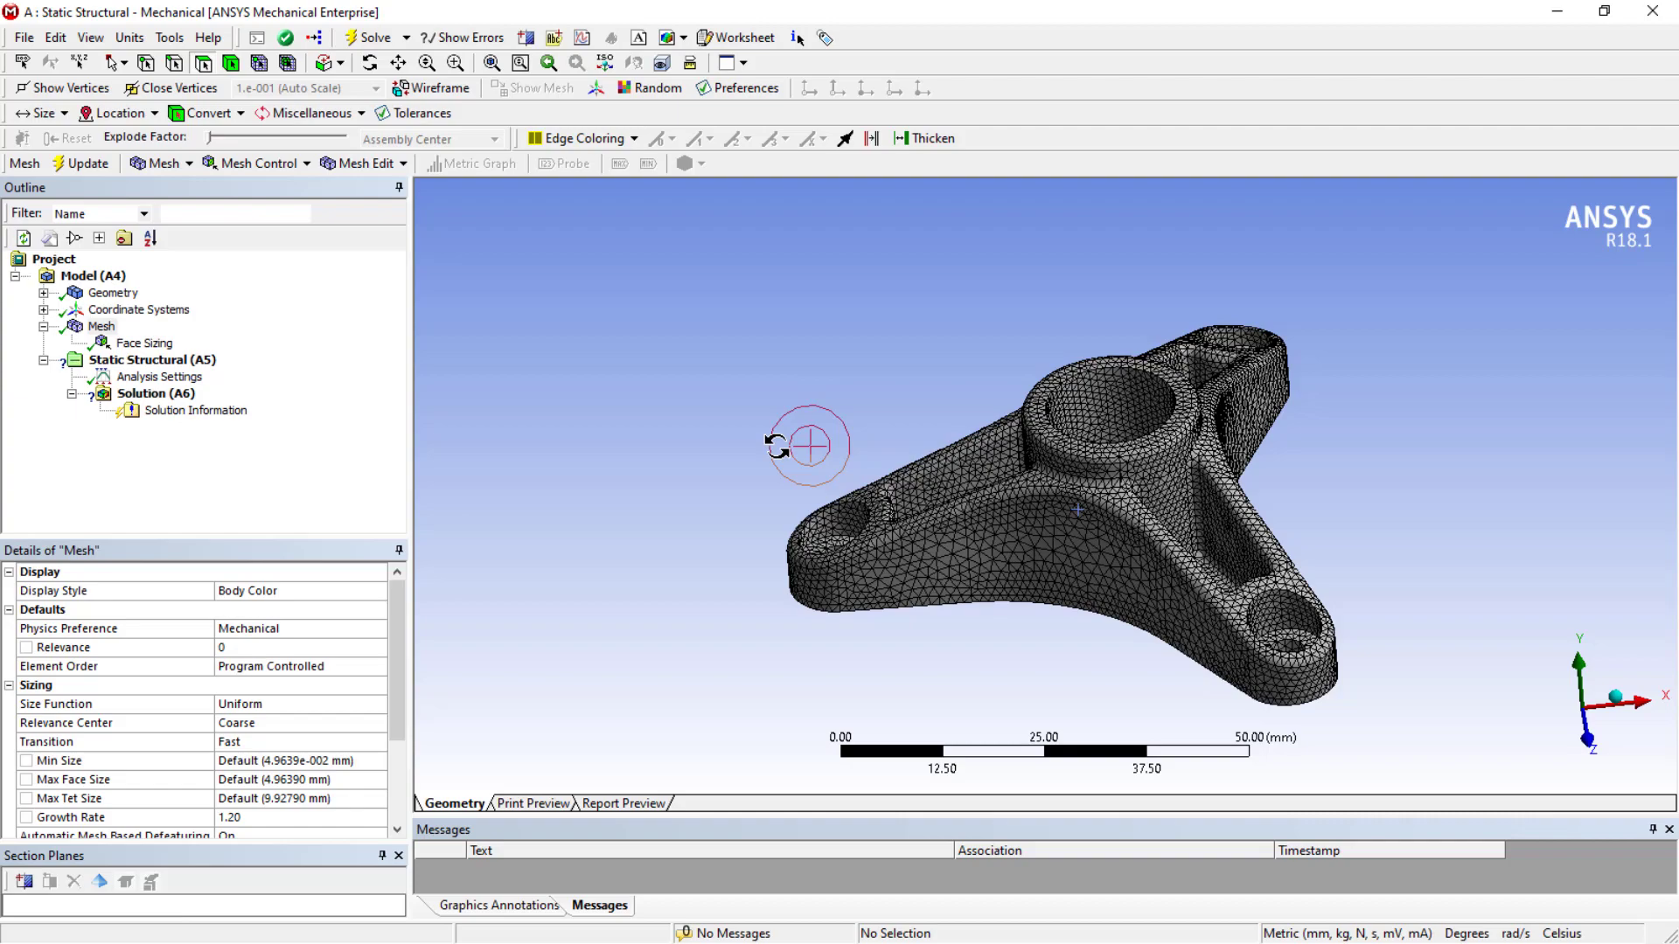
middle_drag(776, 446, 805, 465)
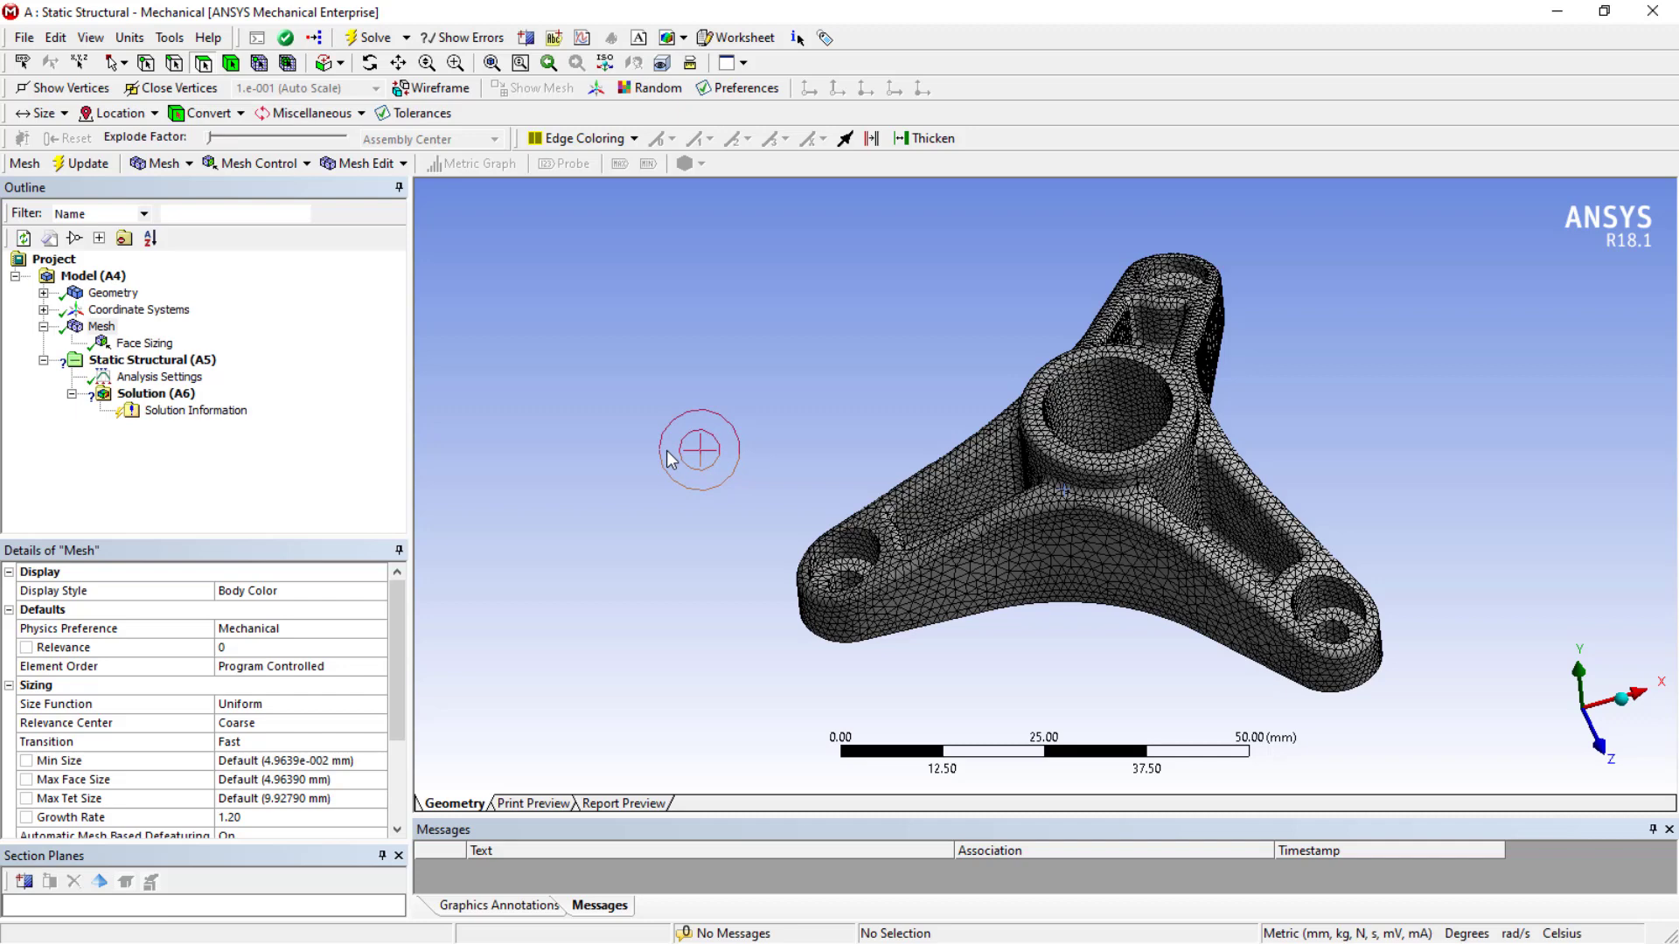
middle_drag(667, 458, 688, 445)
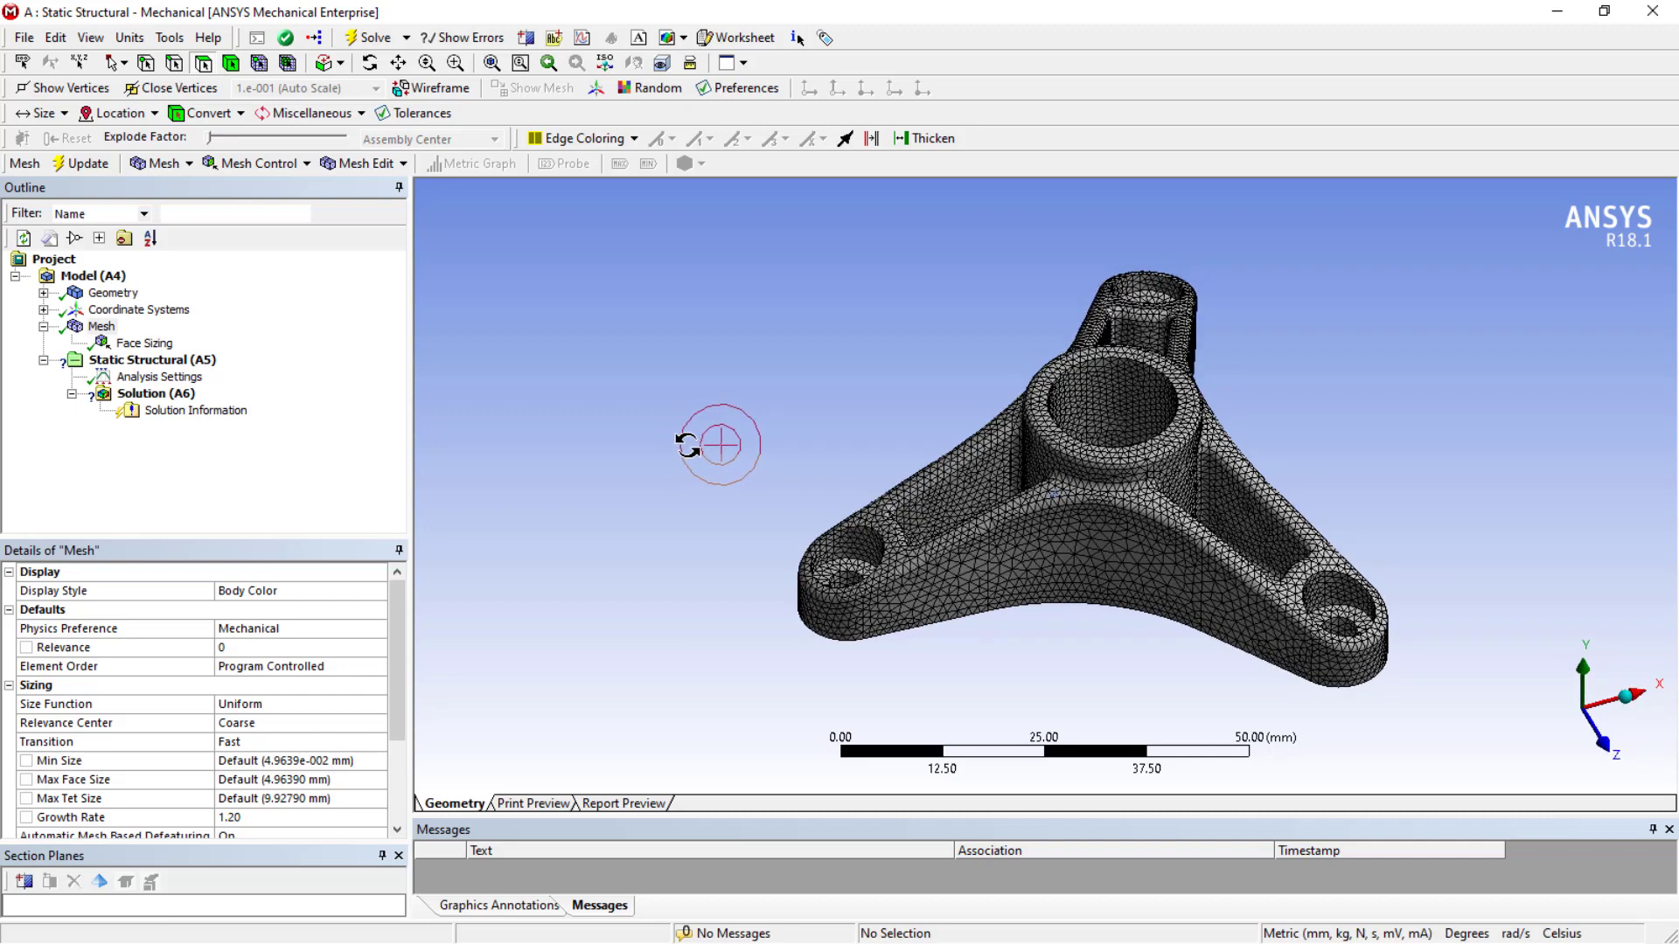
scroll(688, 451, up, 2)
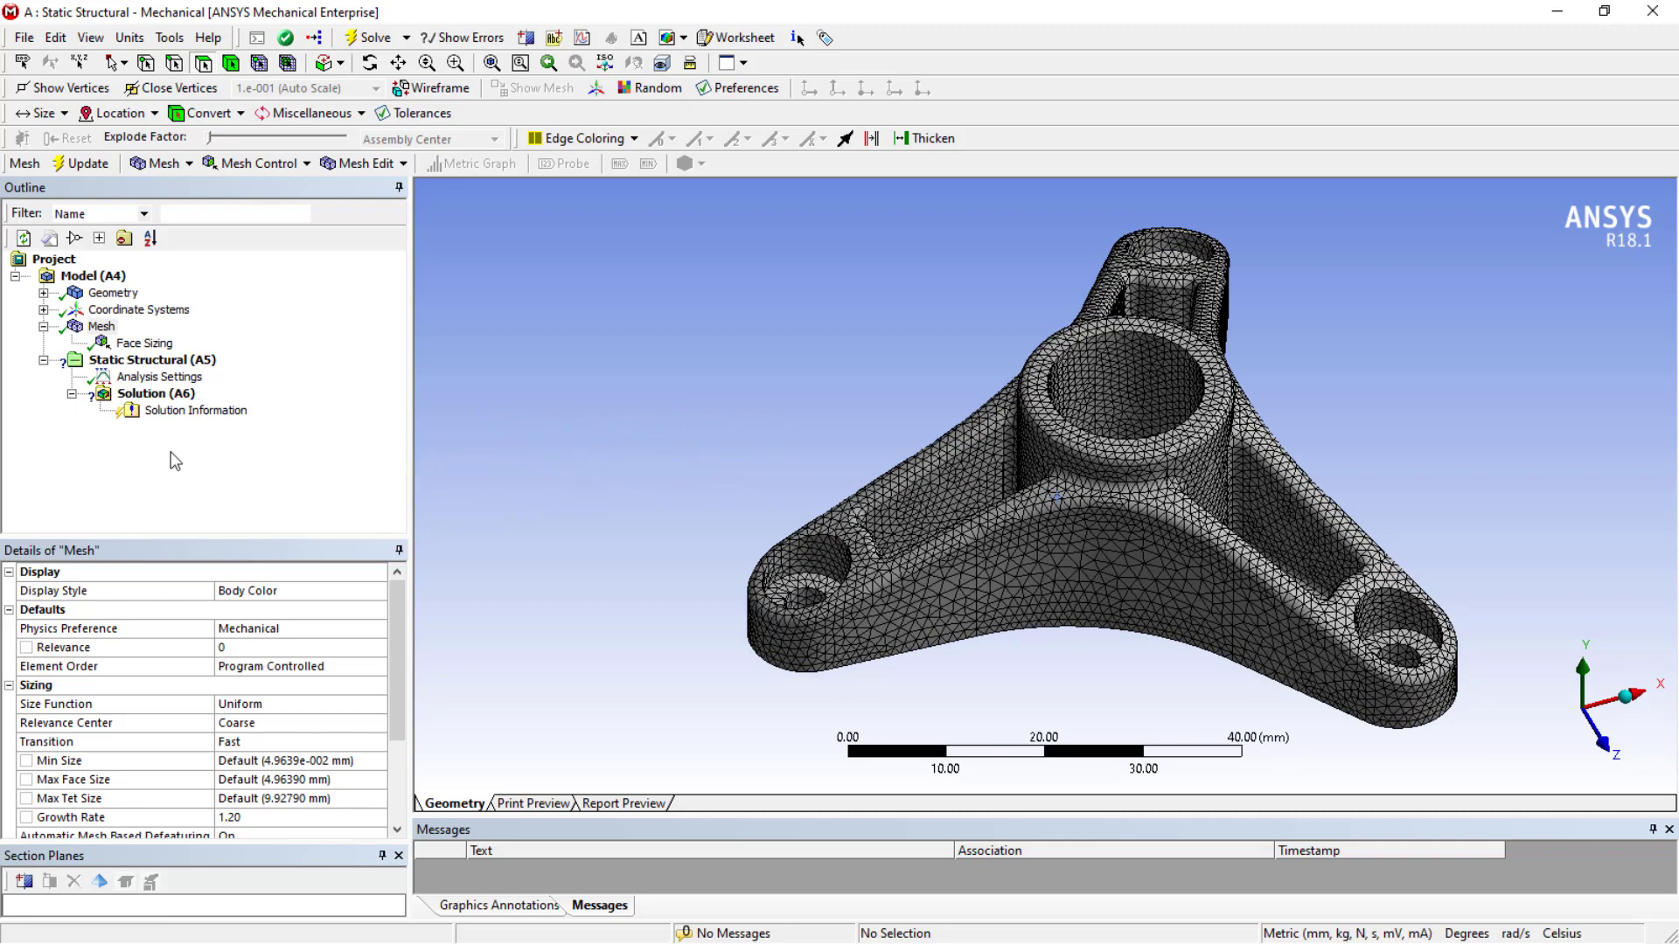
Set the Element Size of the Face Sizing control to 0.25 mm
click(139, 344)
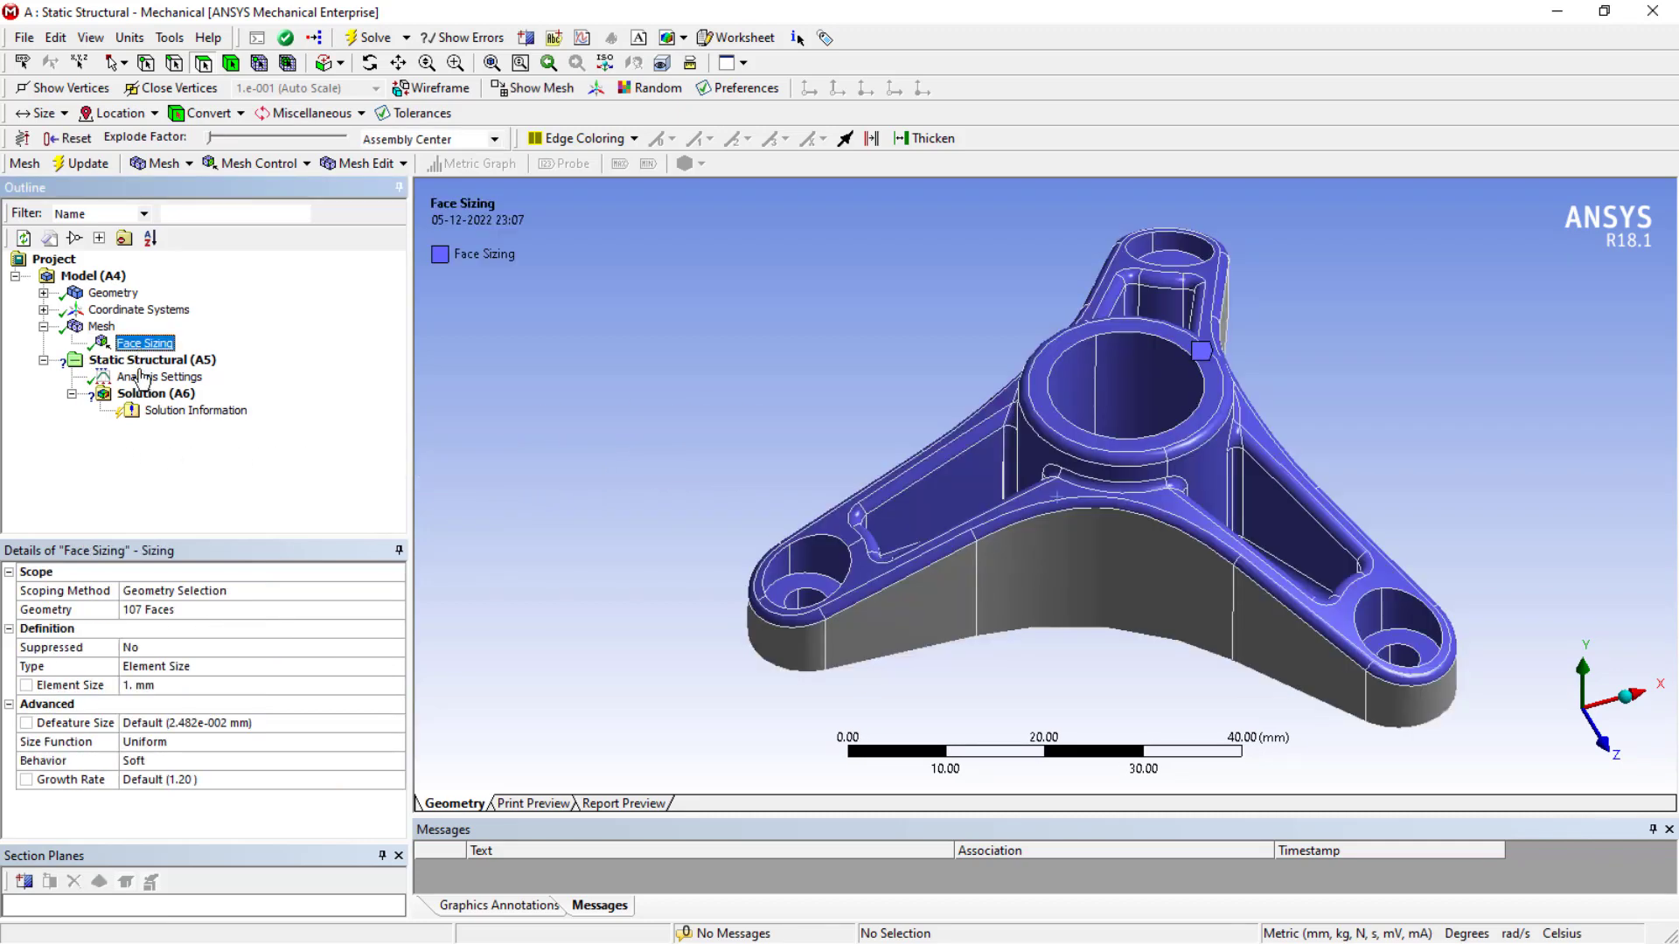
click(152, 686)
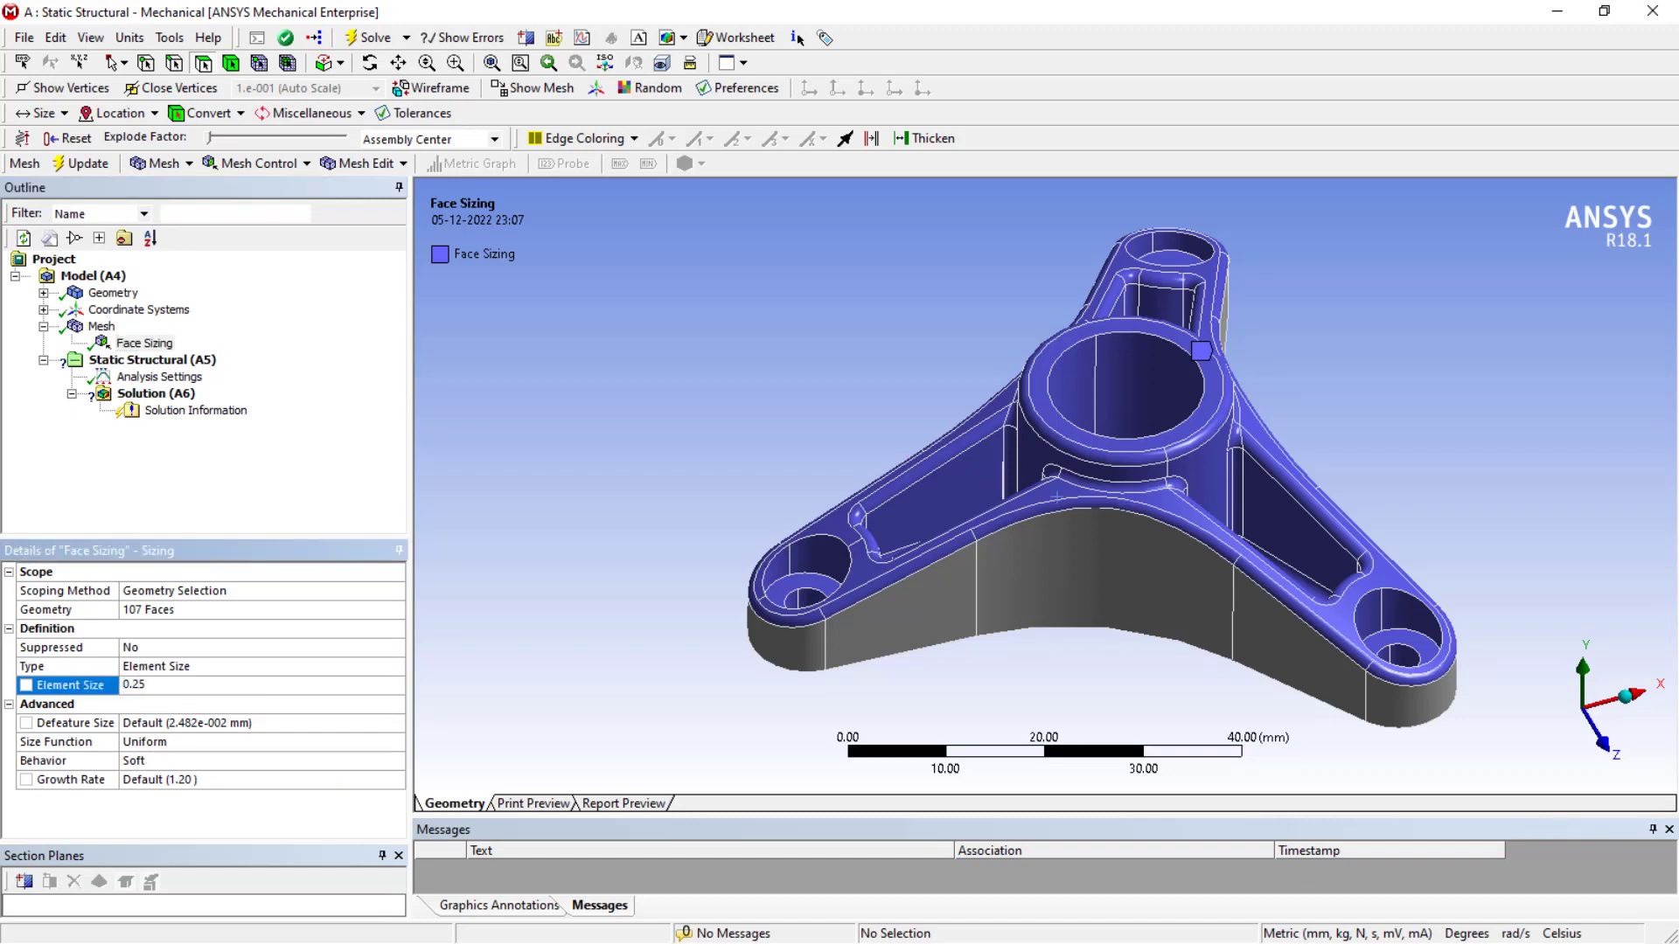
key(Return)
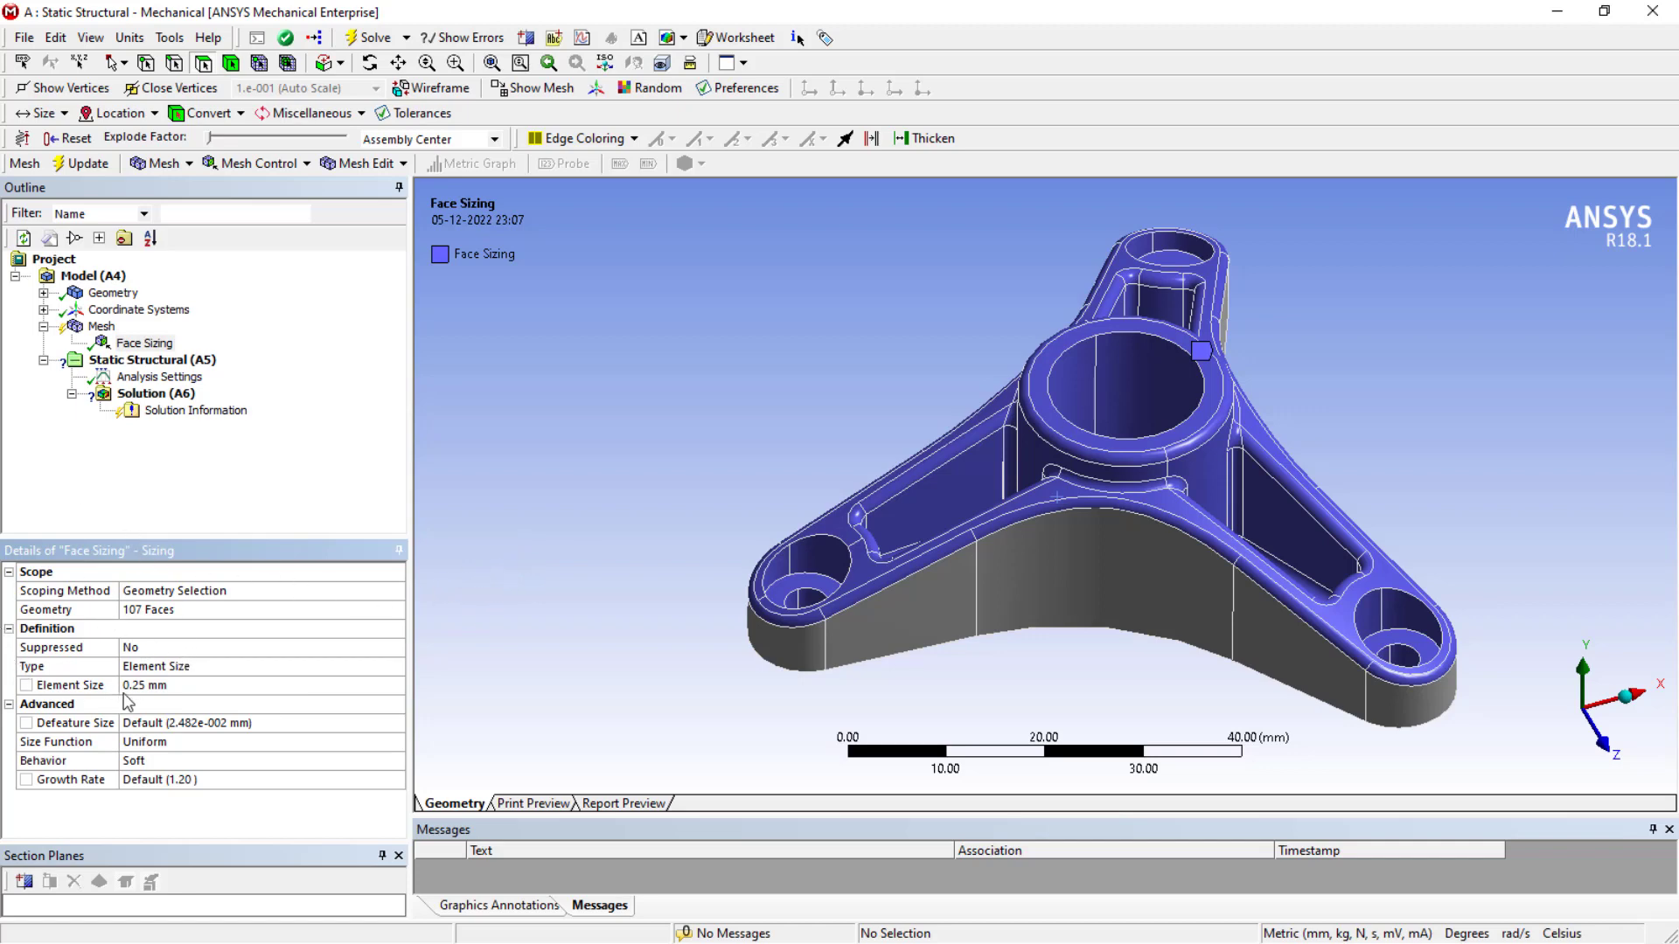
Change the global mesh Size Function to Curvature
click(101, 326)
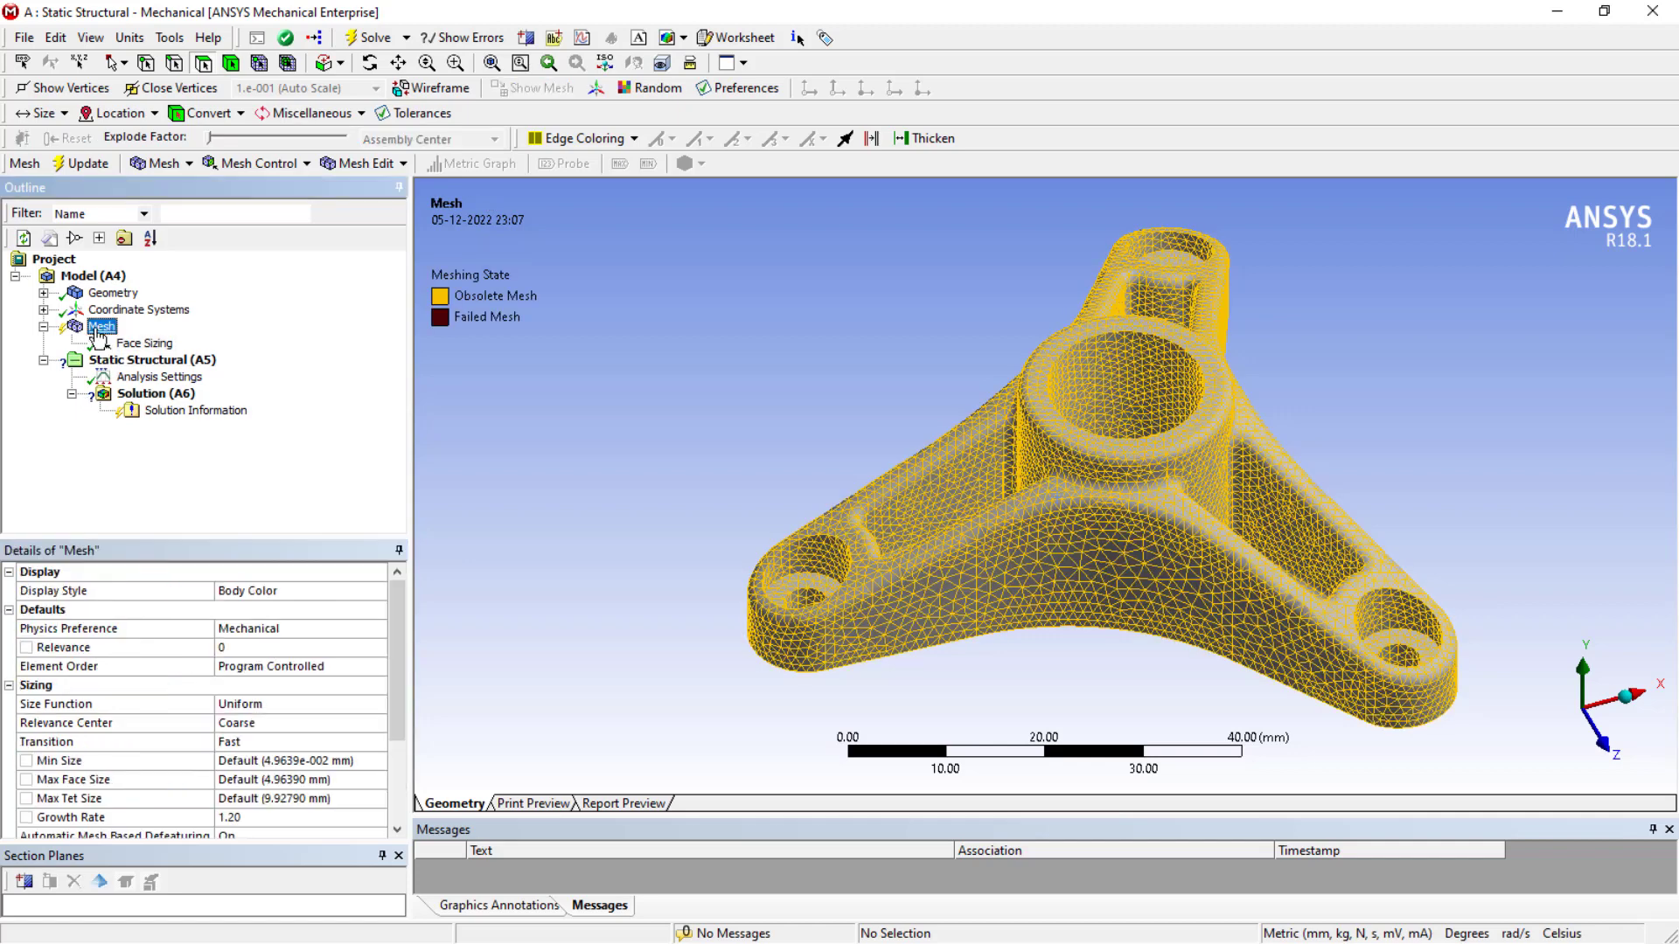
click(281, 708)
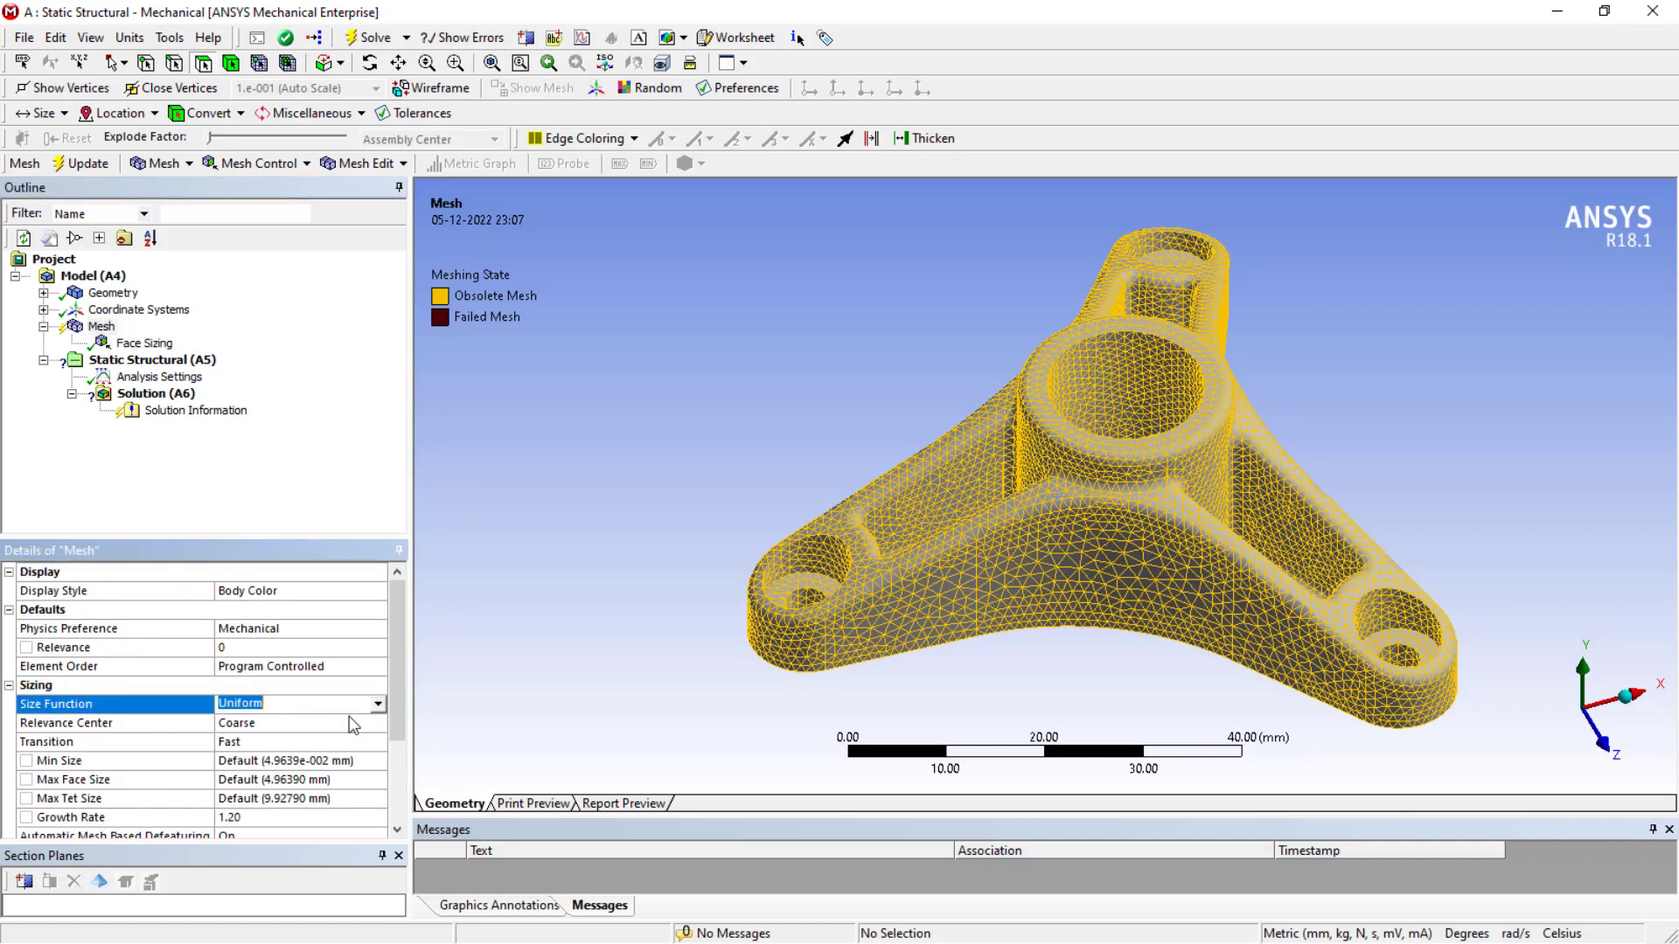
click(378, 704)
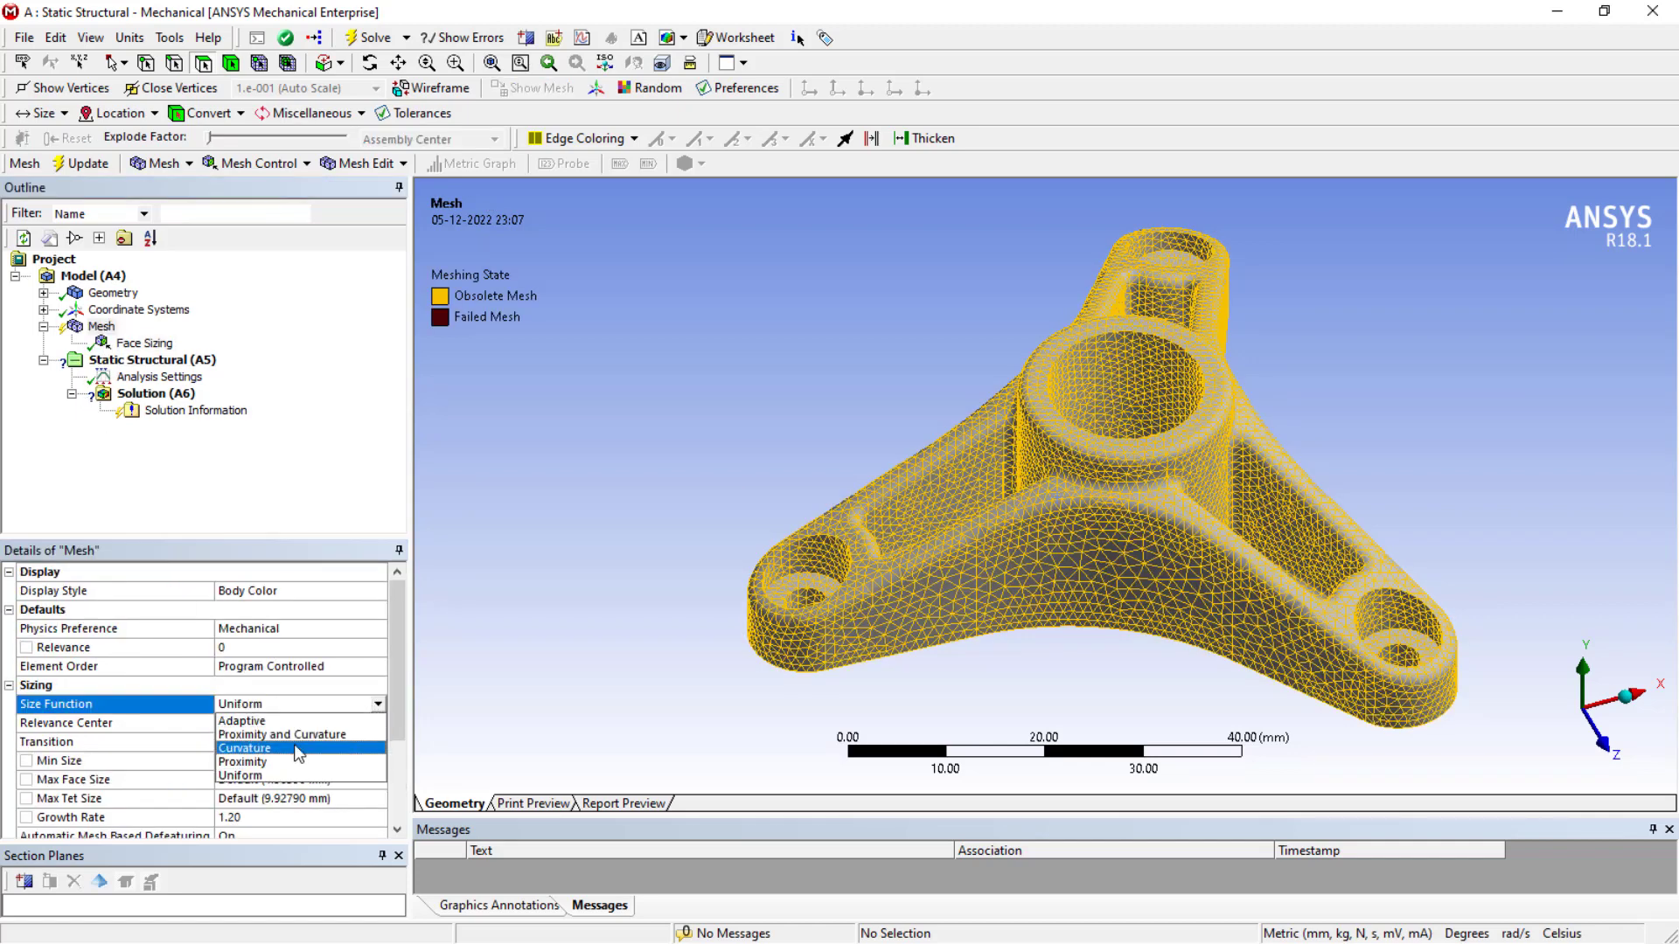
click(292, 745)
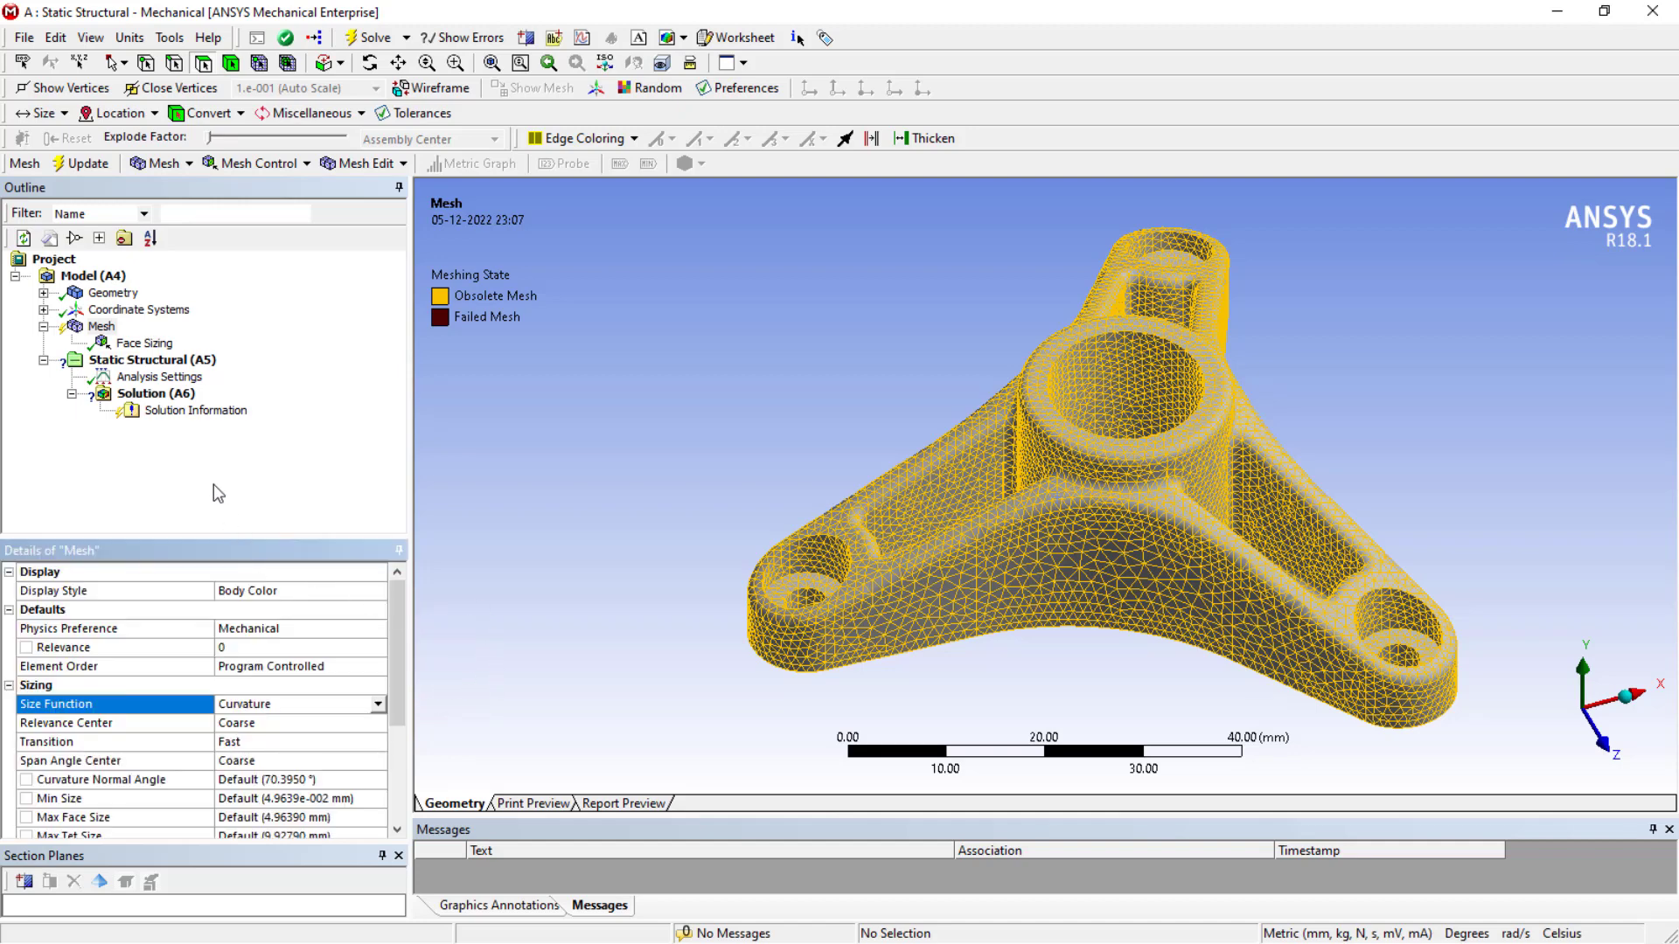
Generate the bracket's mesh with the 0.25 mm face sizing and the Curvature size function
right_click(99, 327)
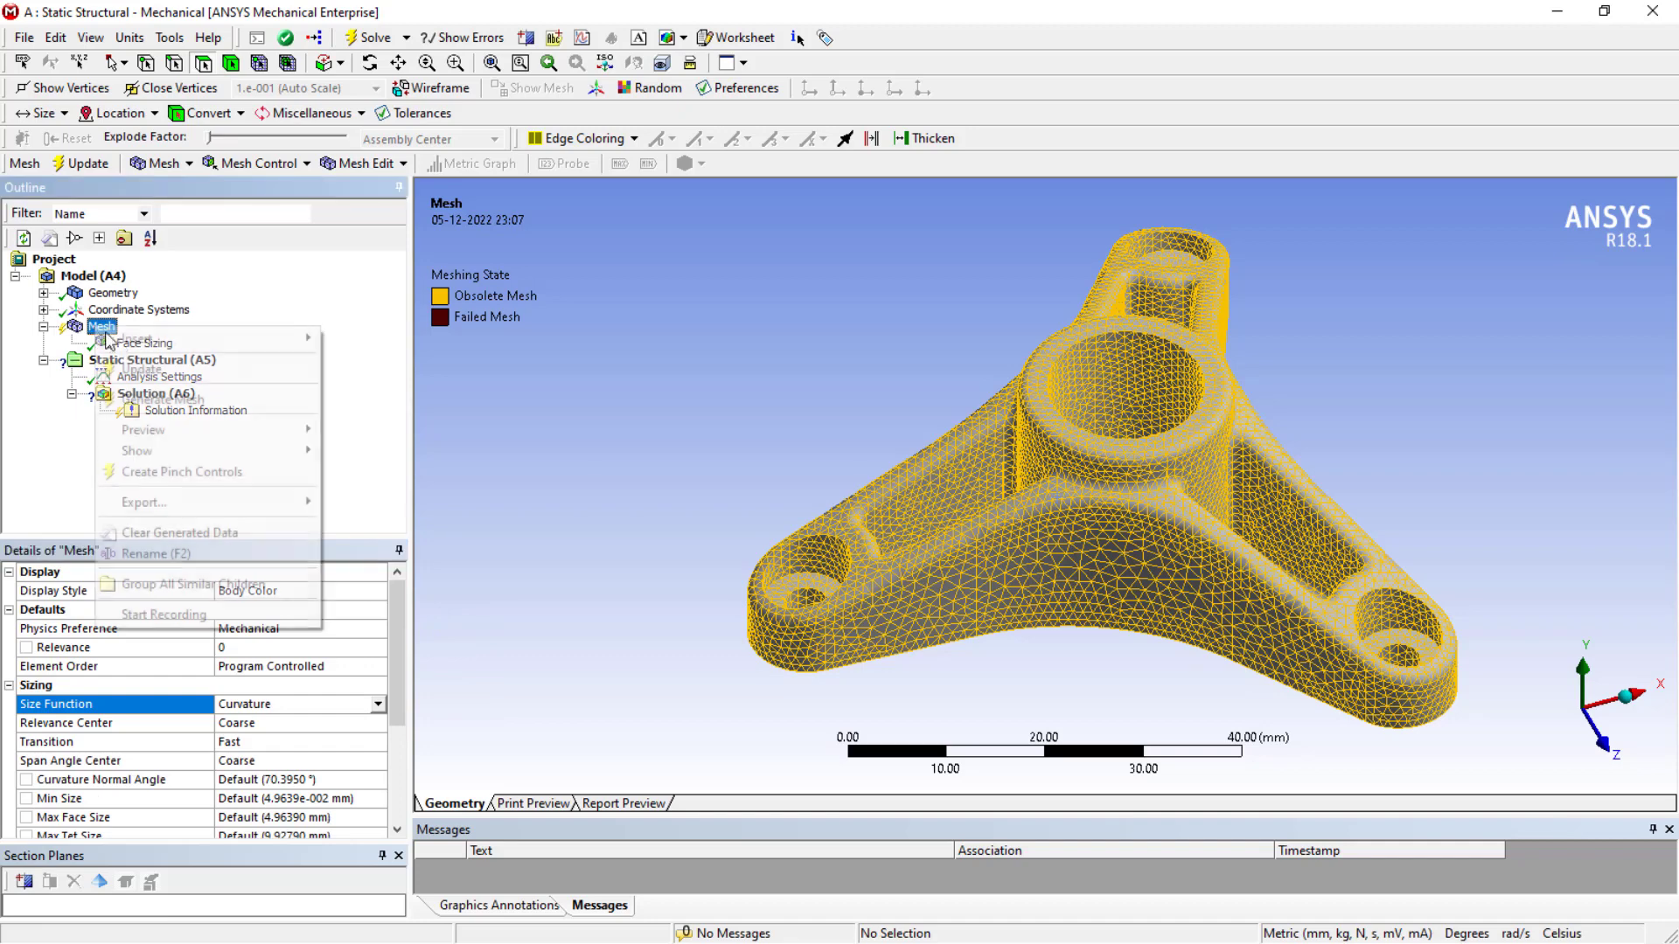
click(156, 402)
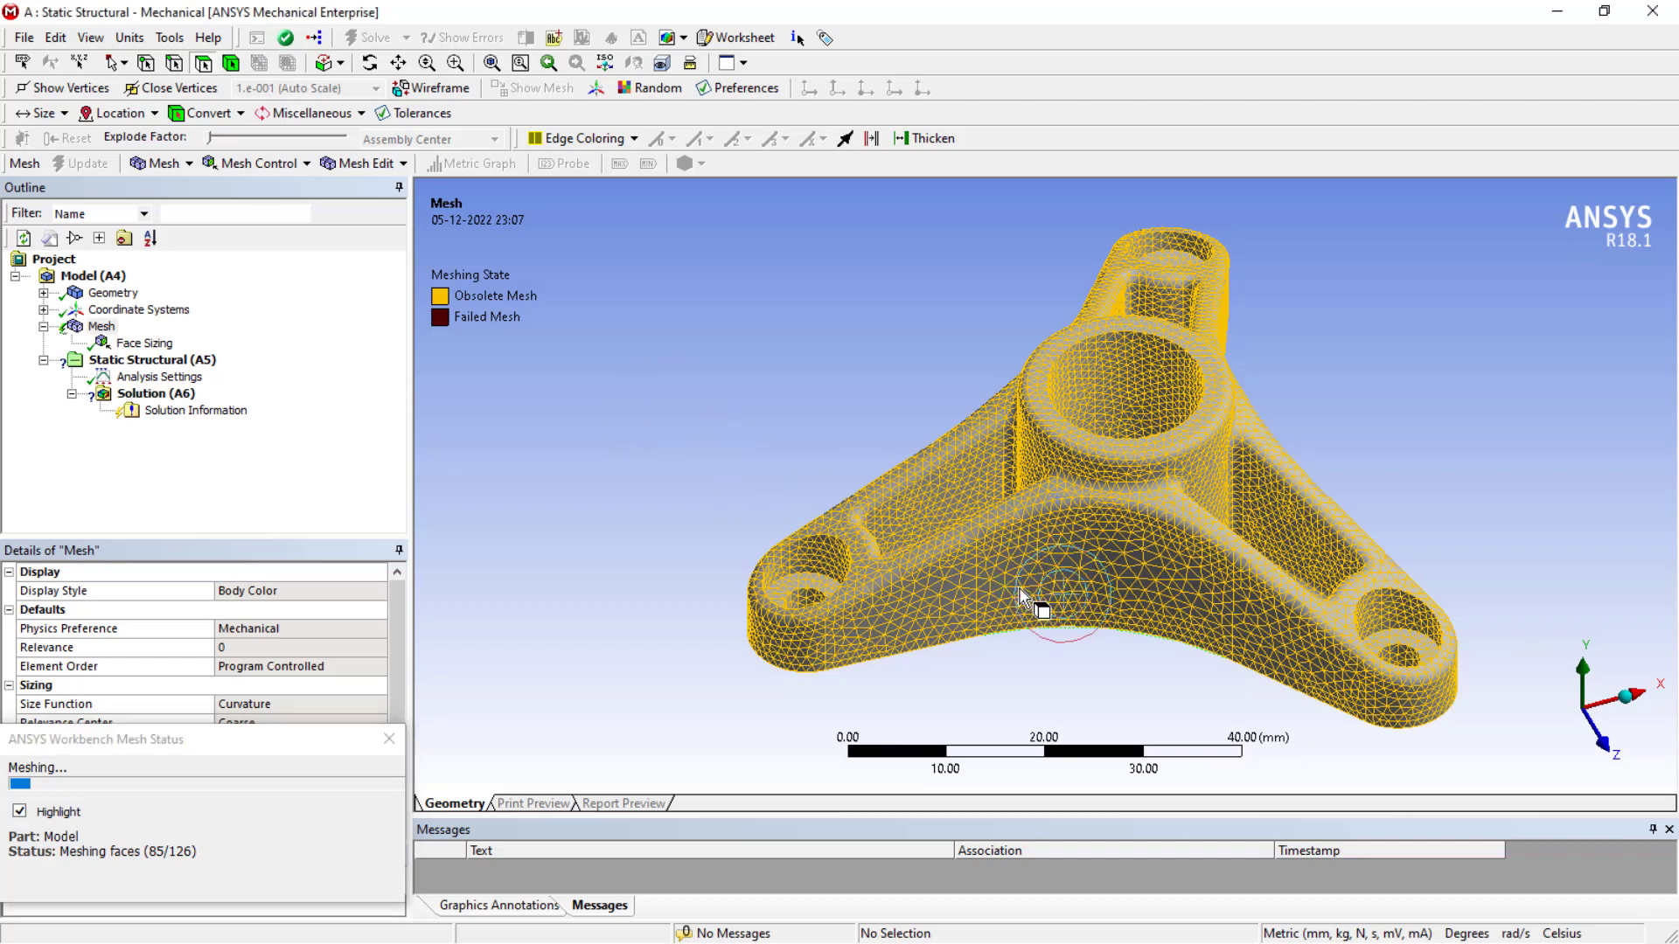
scroll(1095, 551, up, 2)
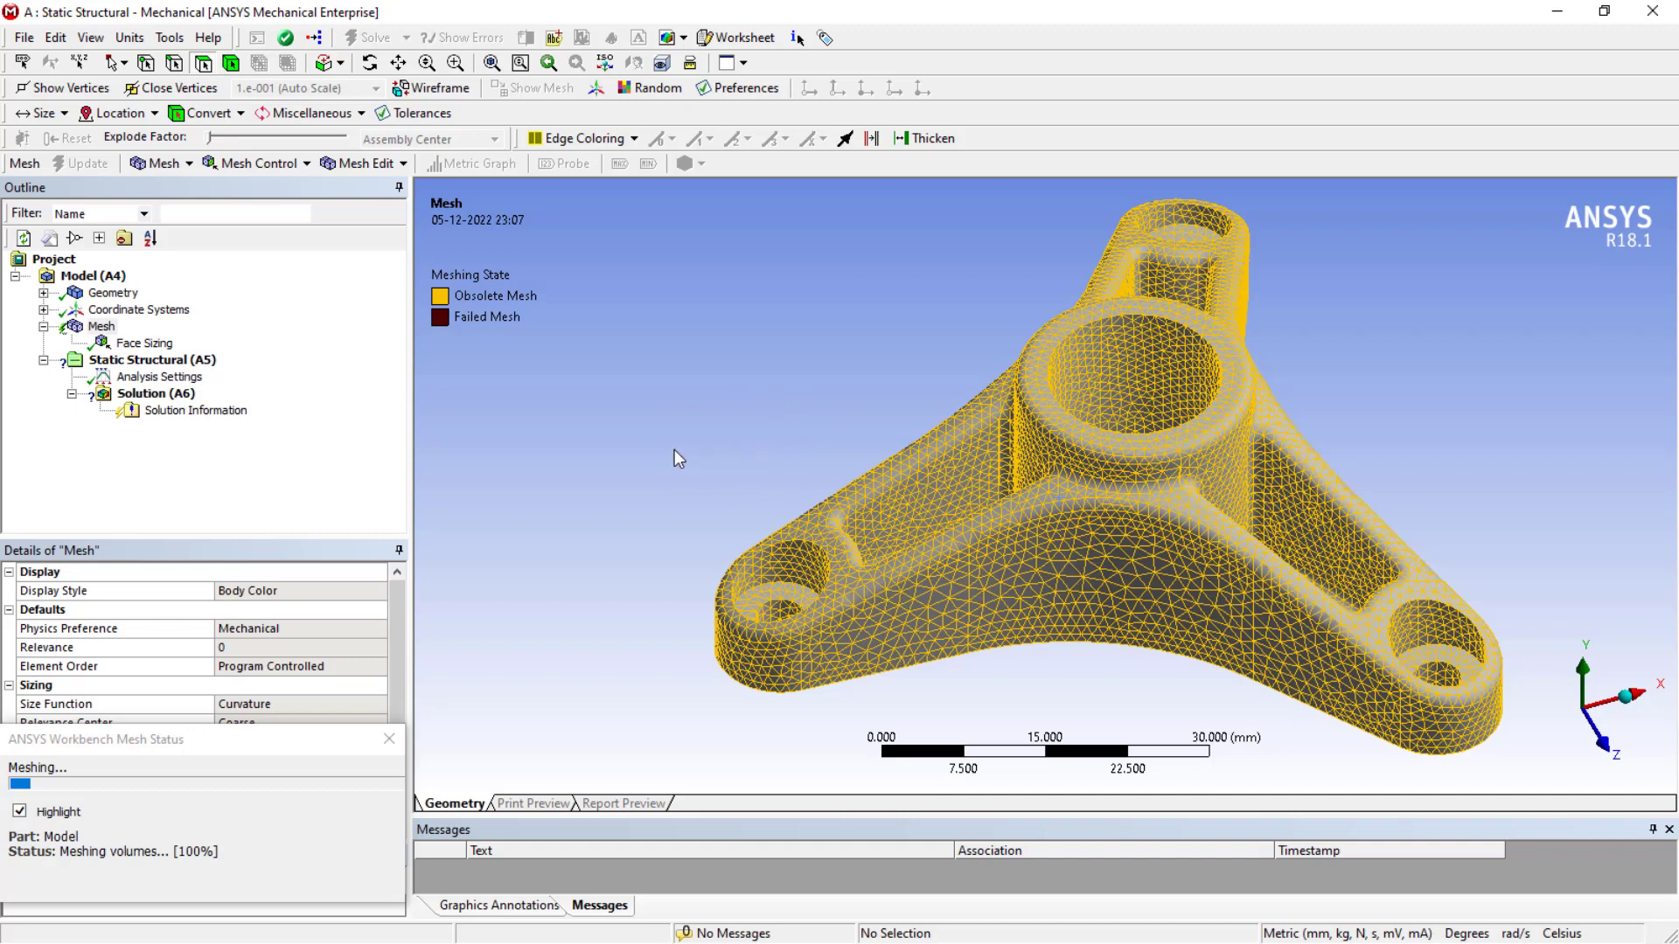
click(674, 455)
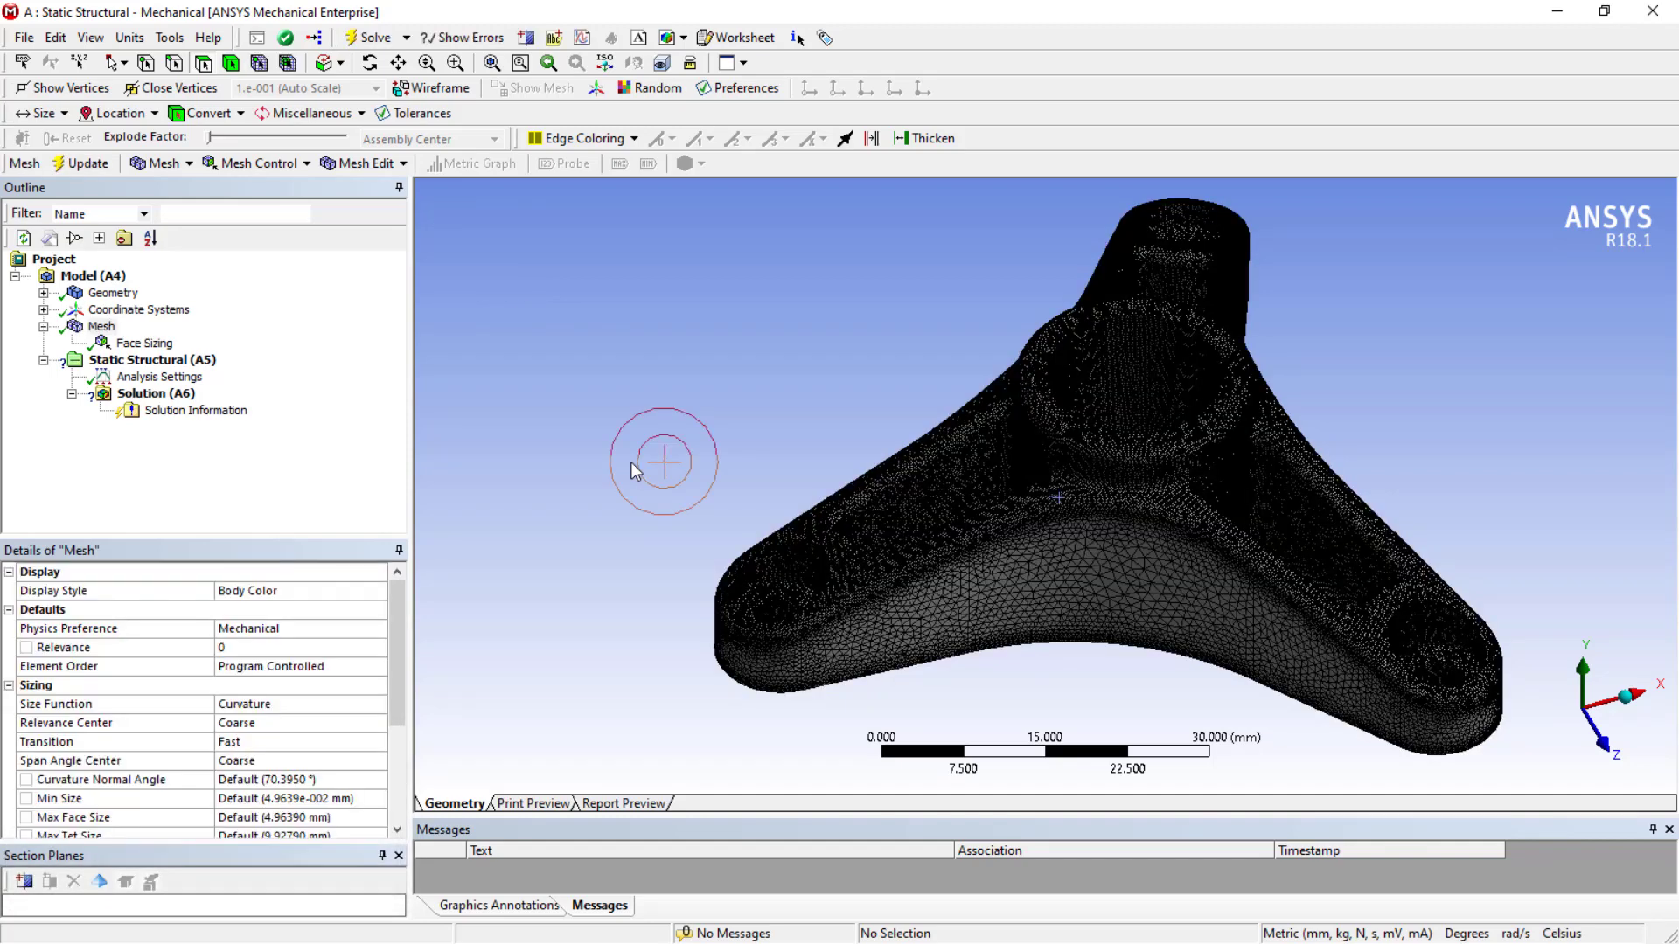
Examine the refined mesh around the hub, pockets and arms against the elements on the outer side walls
scroll(1136, 441, up, 2)
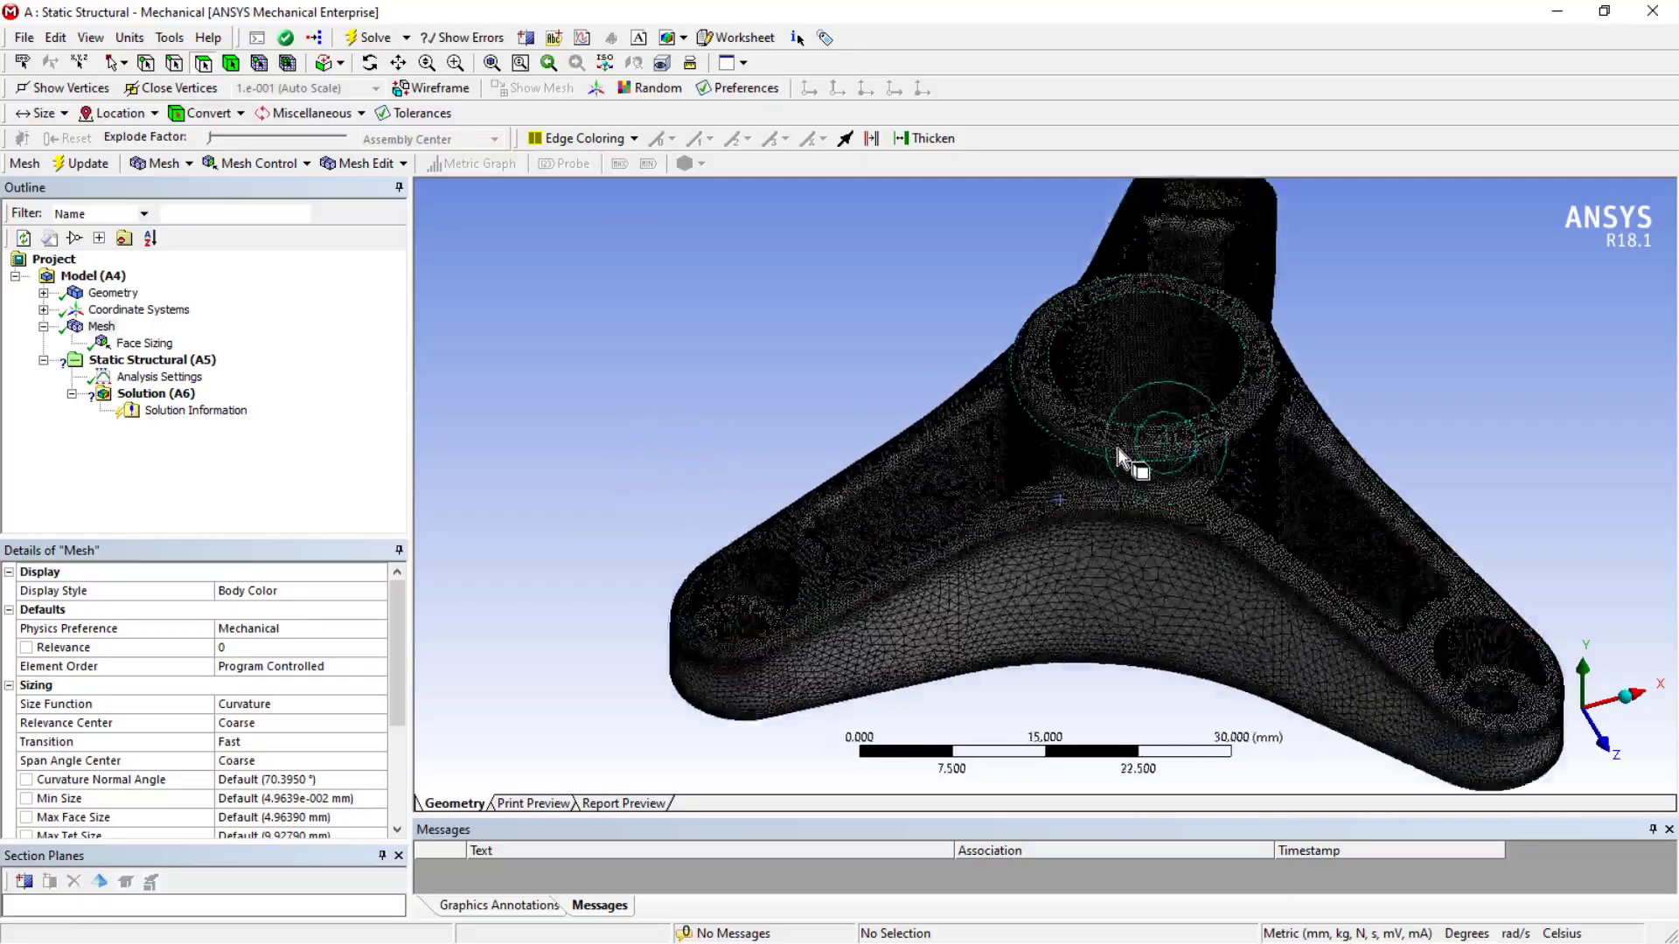
scroll(1119, 459, up, 5)
mouse_move(1071, 443)
middle_down()
mouse_move(1073, 549)
mouse_move(1084, 437)
middle_up()
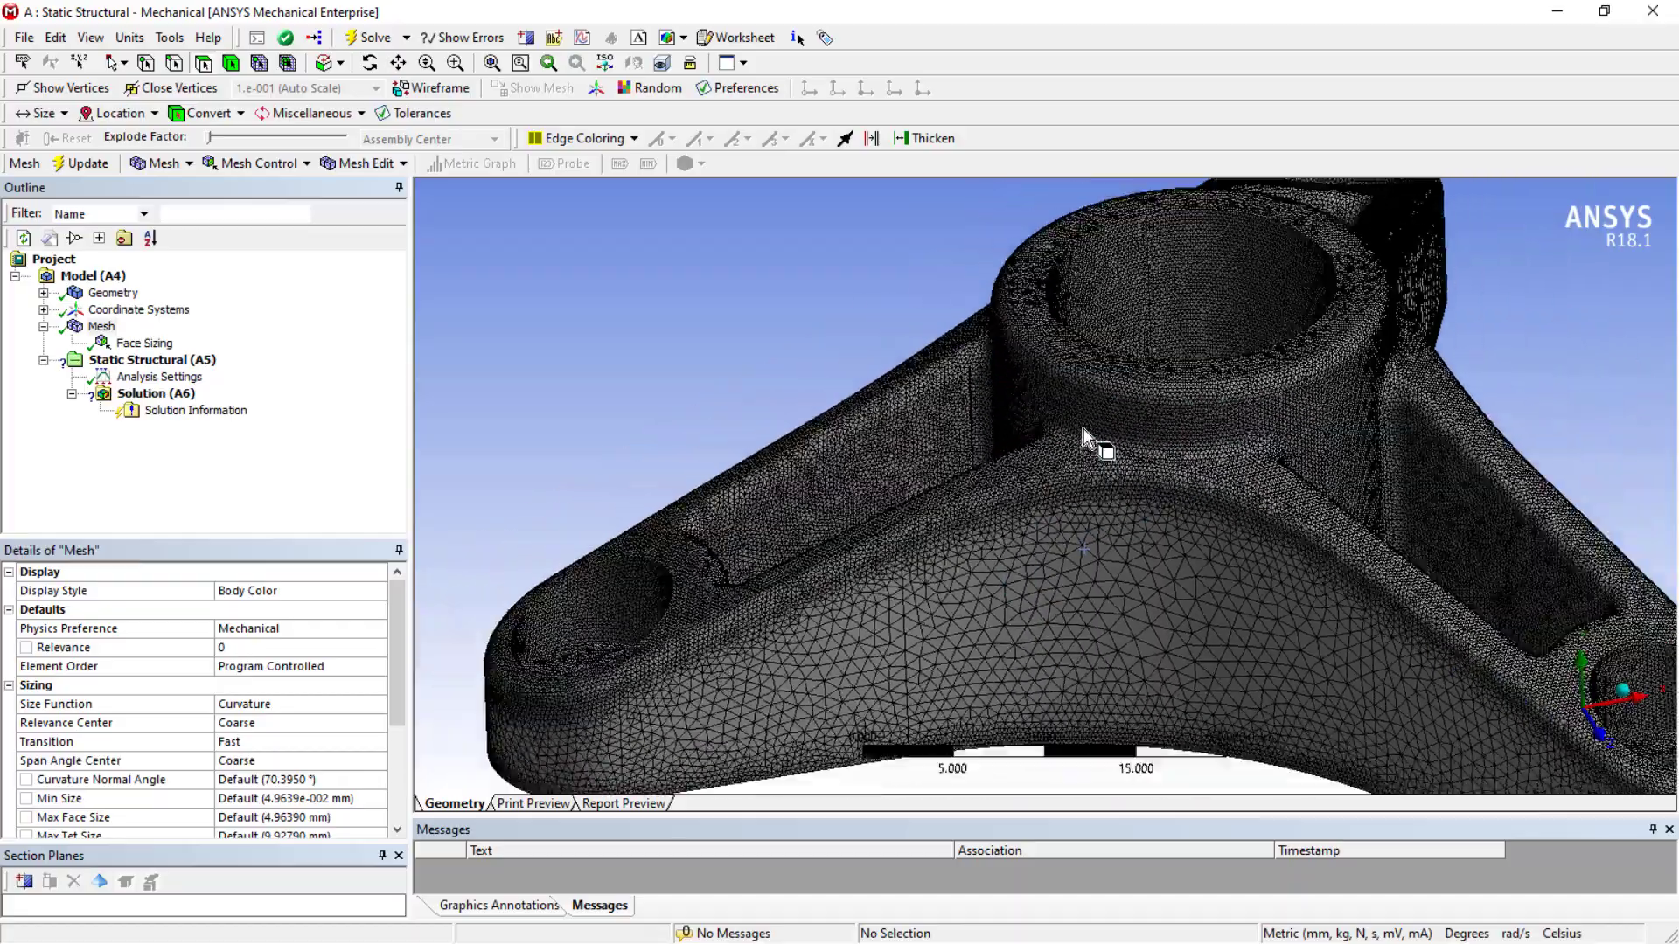
scroll(888, 419, down, 3)
mouse_move(779, 375)
middle_down()
mouse_move(588, 402)
mouse_move(730, 363)
mouse_move(735, 187)
mouse_move(726, 285)
mouse_move(769, 375)
mouse_move(768, 438)
mouse_move(769, 388)
middle_up()
scroll(769, 388, up, 2)
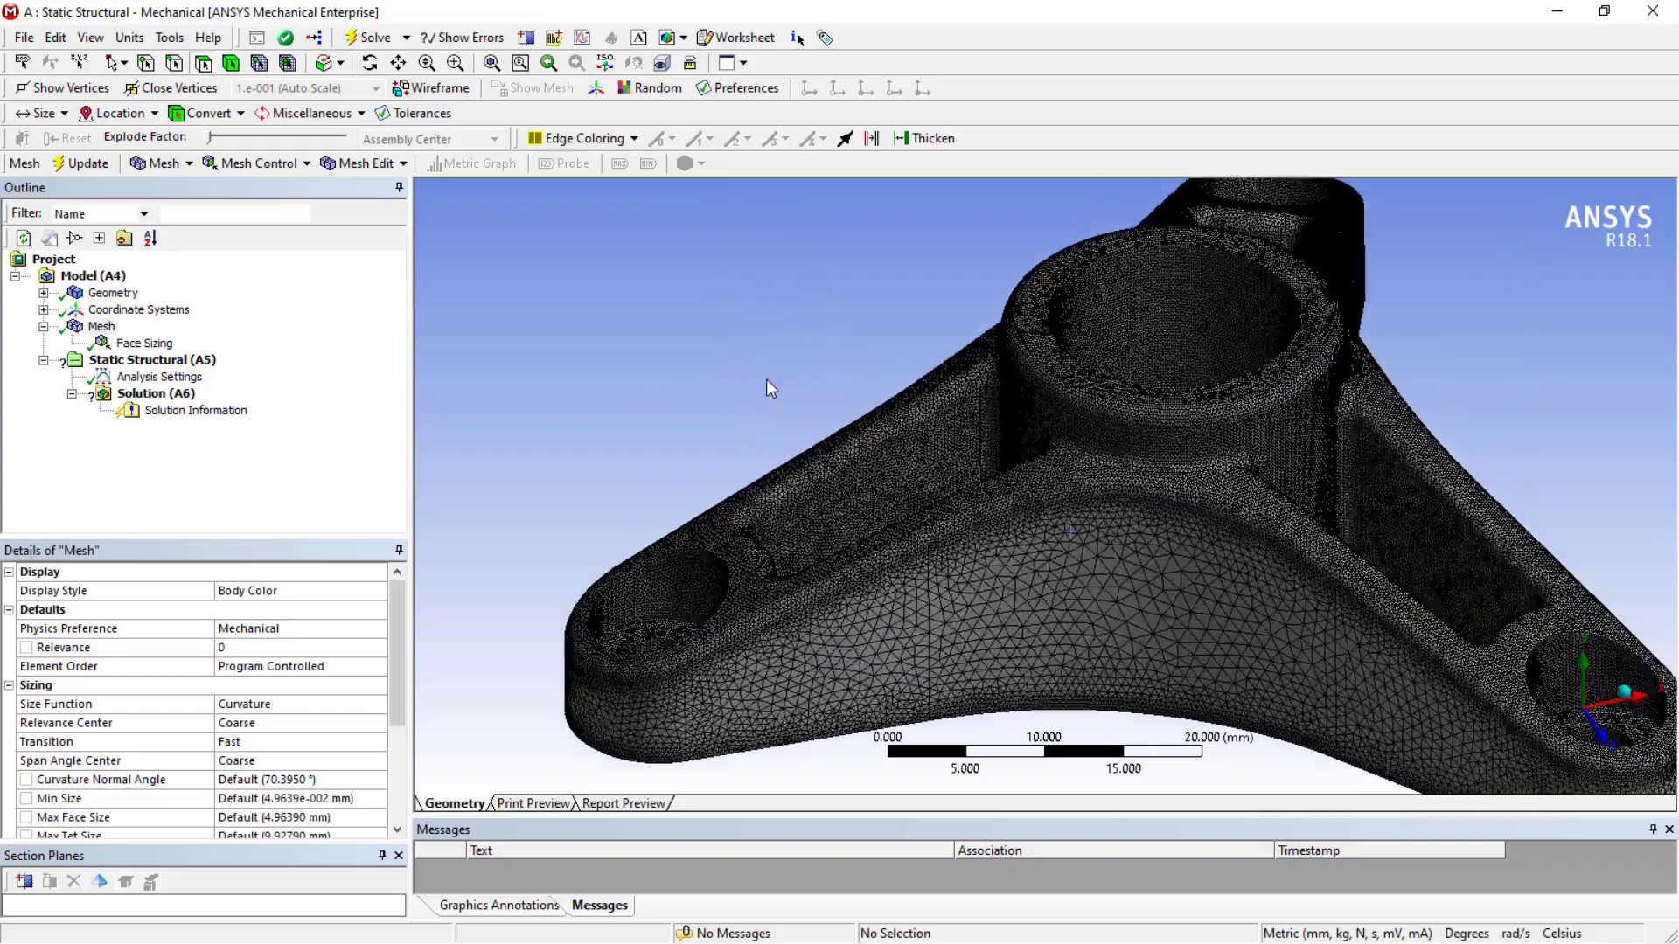
scroll(769, 388, down, 2)
middle_drag(663, 374, 726, 381)
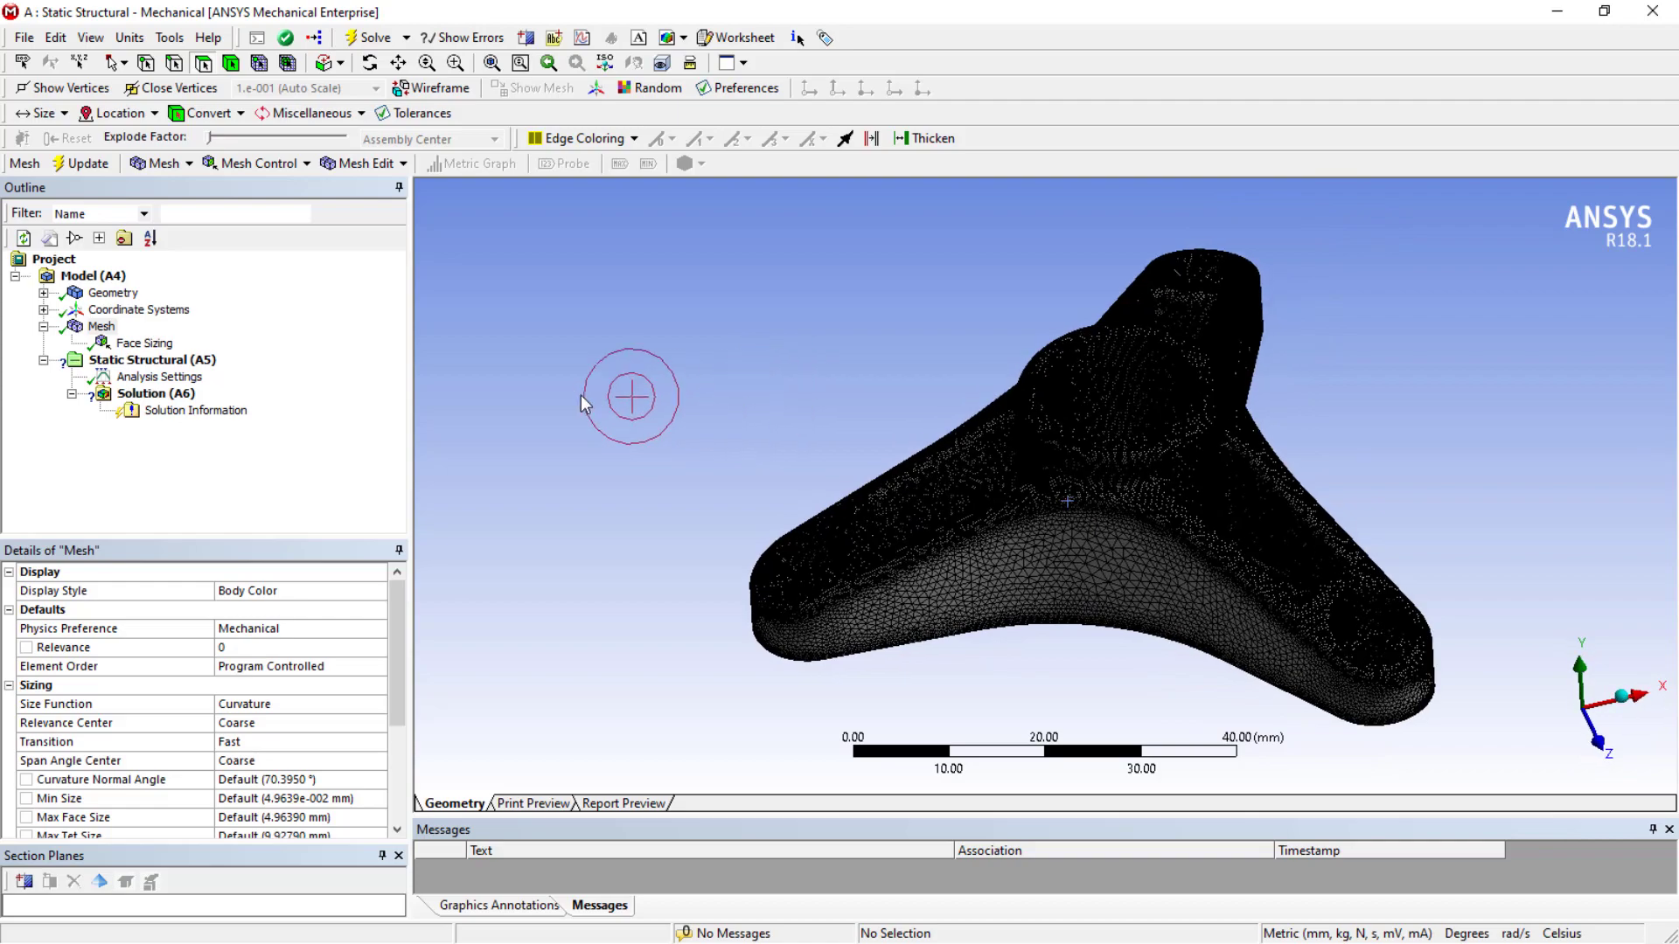
In an unsaved ANSYS Workbench project, create a standalone Static Structural system and start a new DesignModeler geometry for it
drag(77, 574, 397, 261)
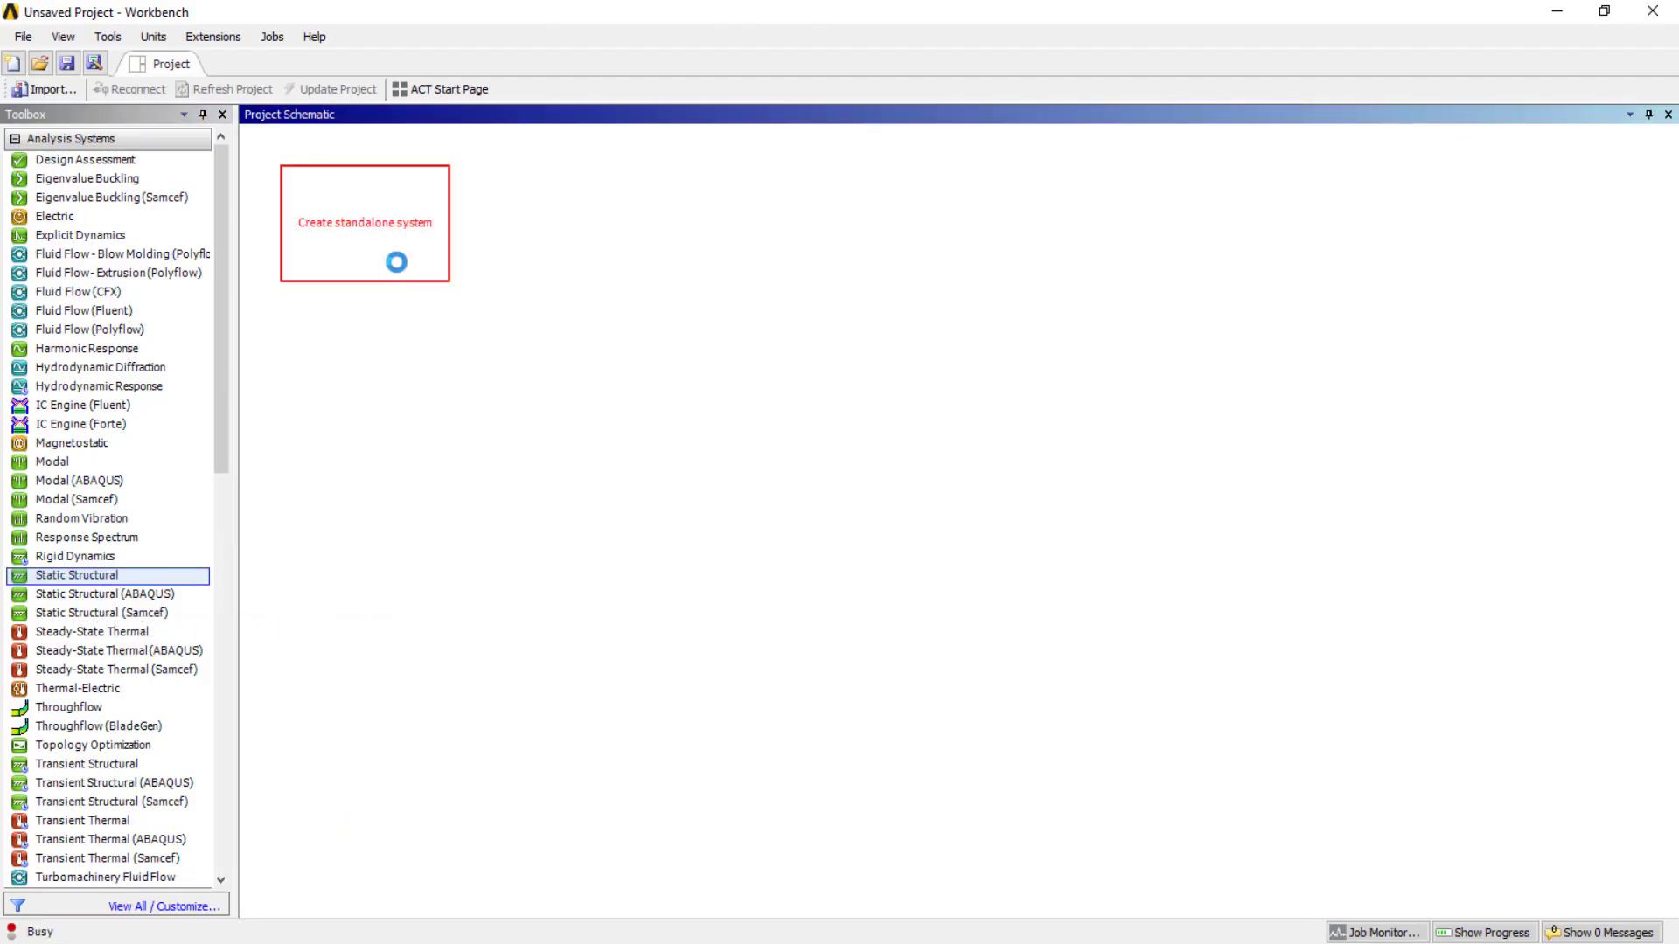
click(401, 399)
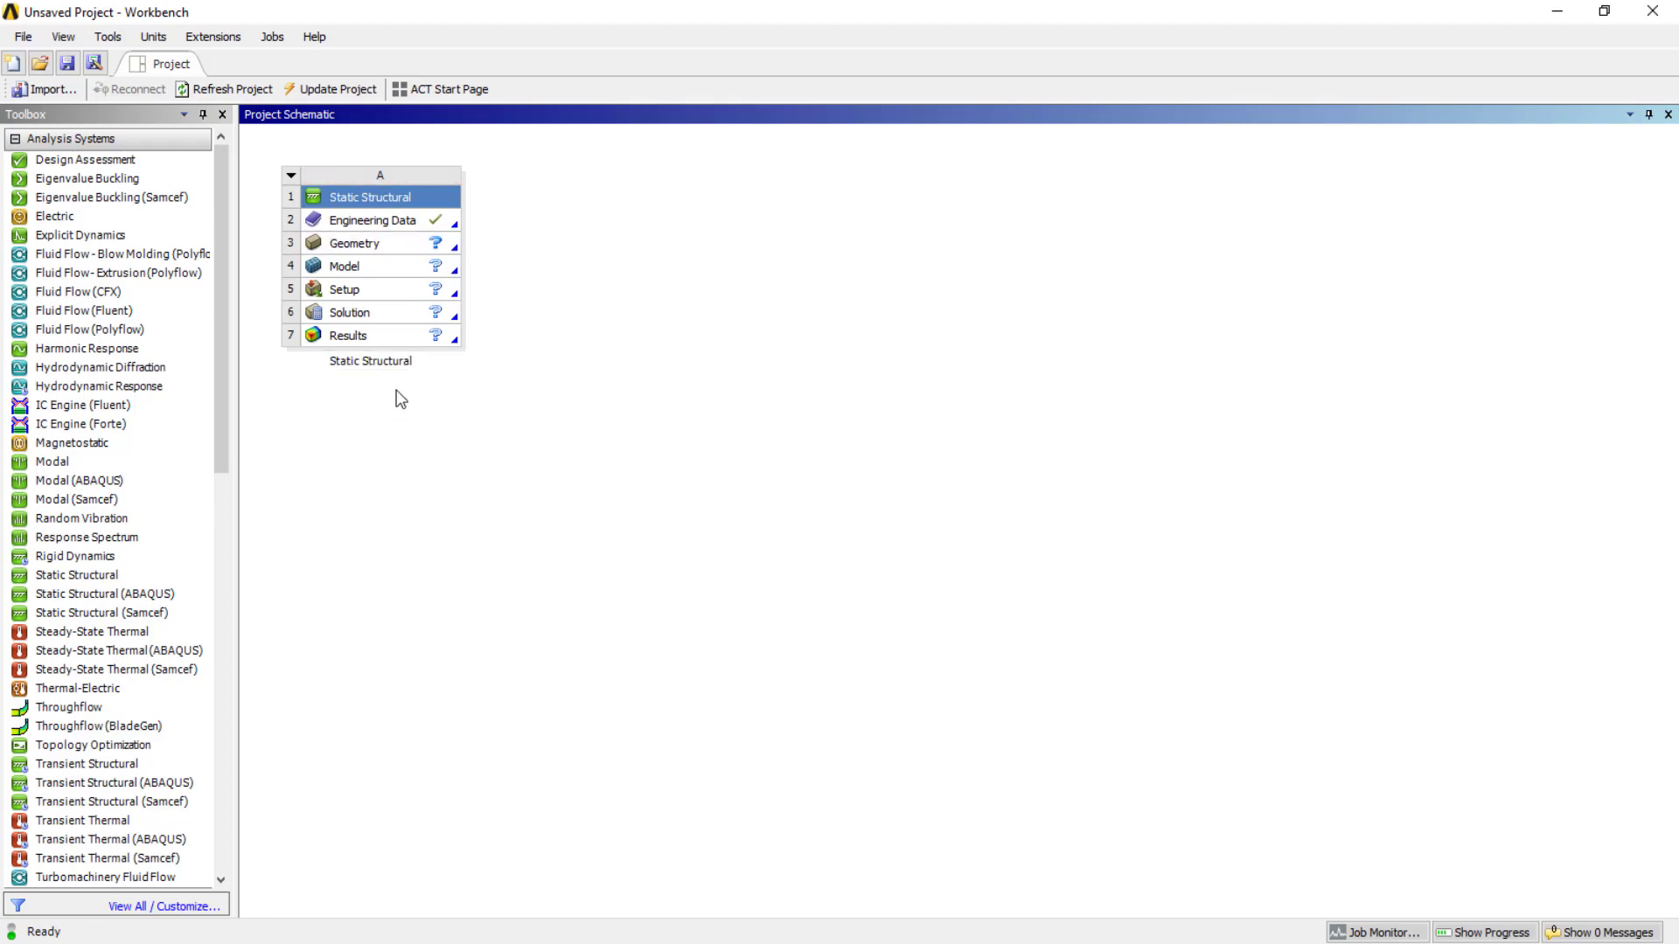
click(374, 246)
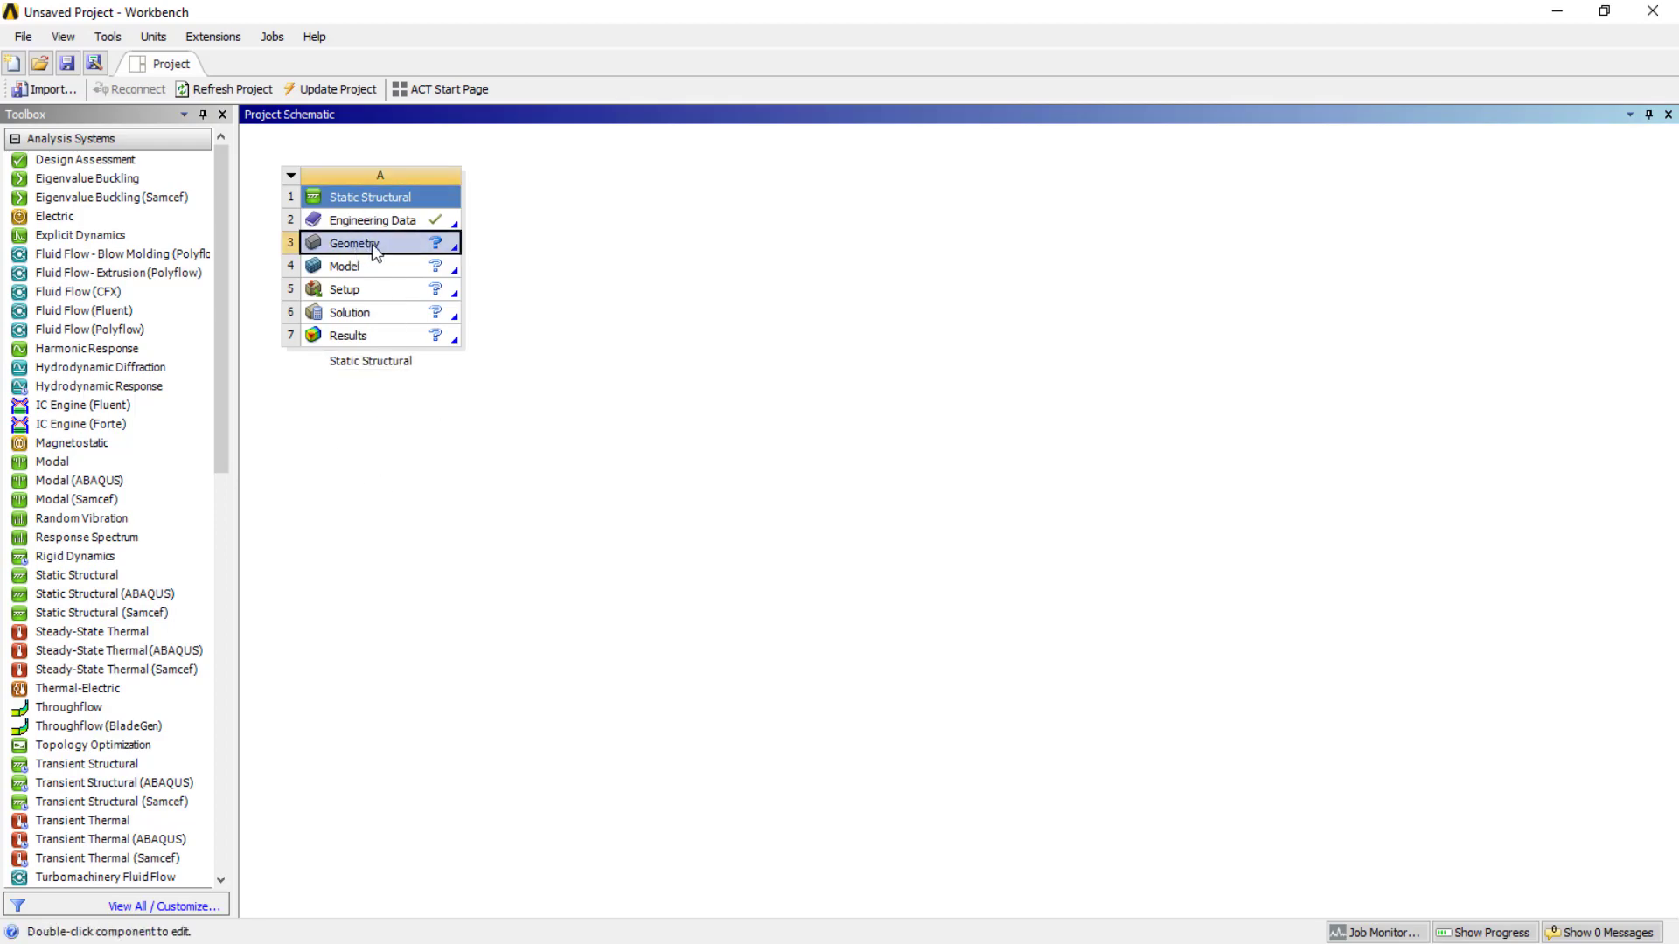
right_click(373, 247)
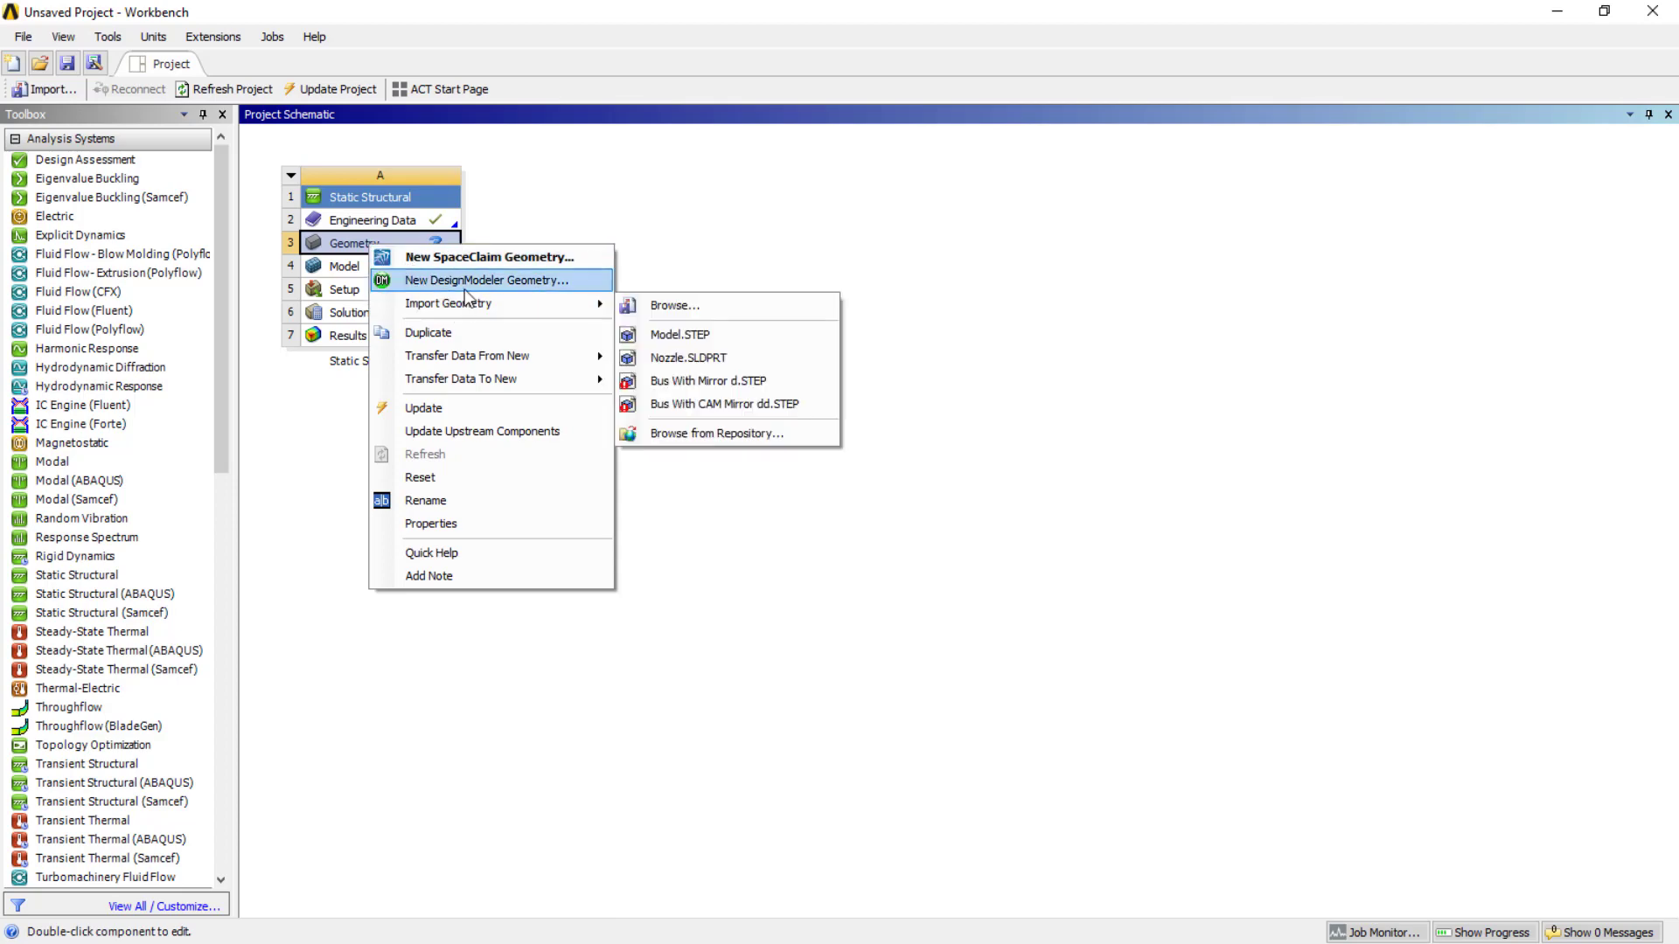
click(472, 281)
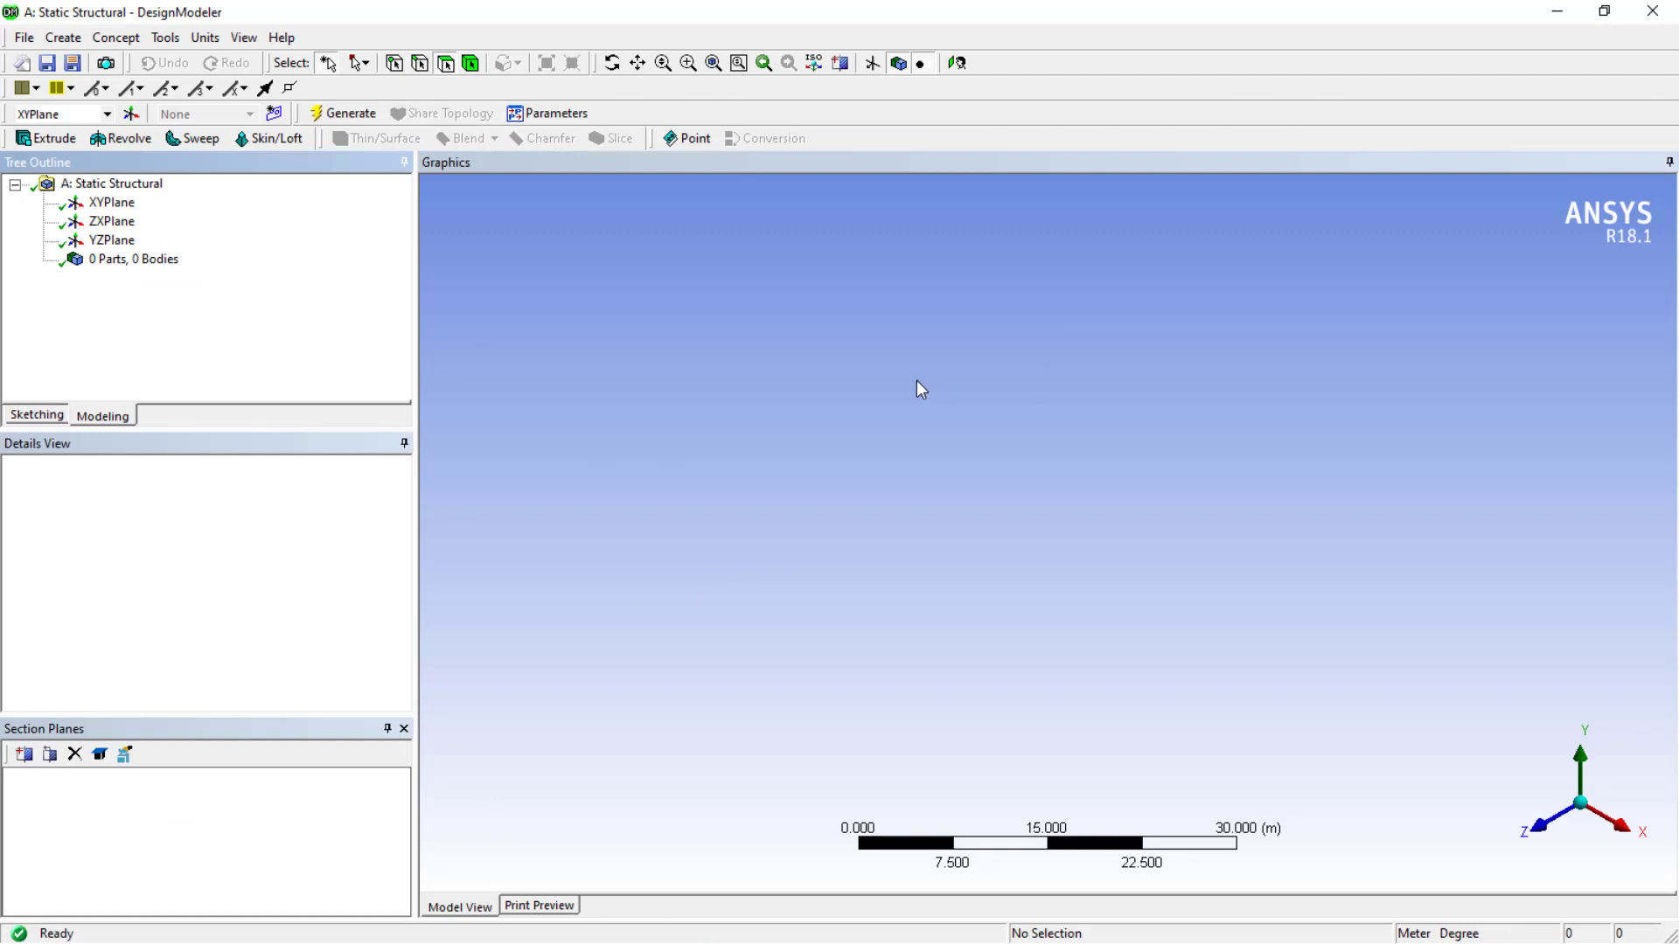
View the XYPlane, ZXPlane and YZPlane in turn to check their orientations
click(104, 202)
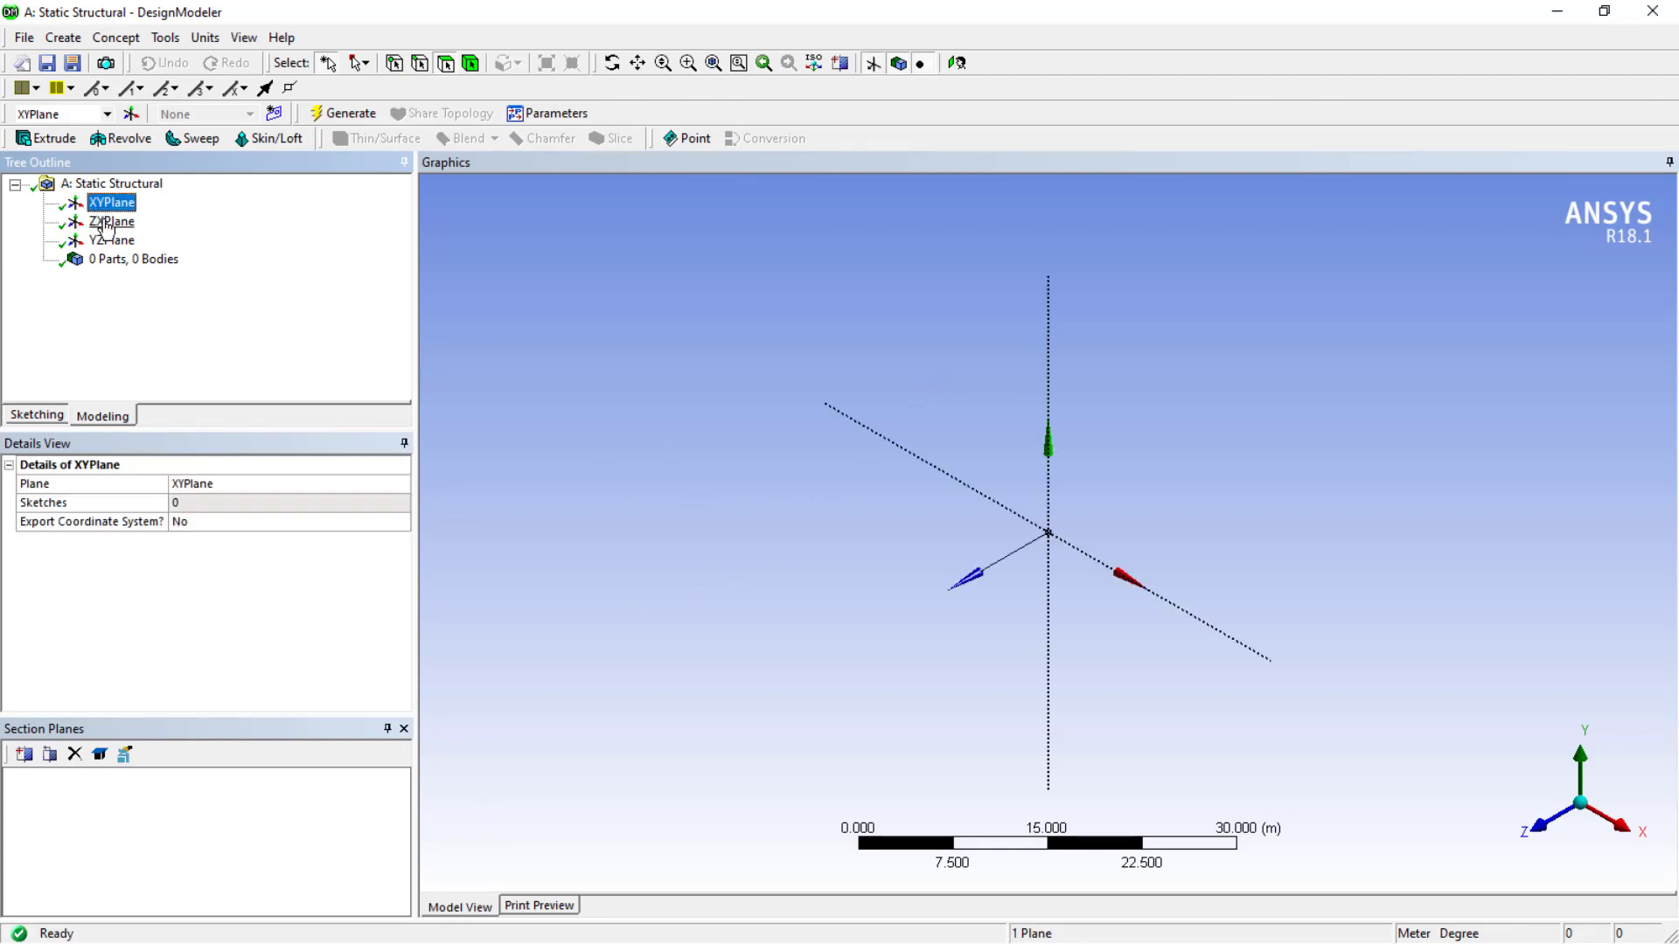
click(109, 225)
click(110, 242)
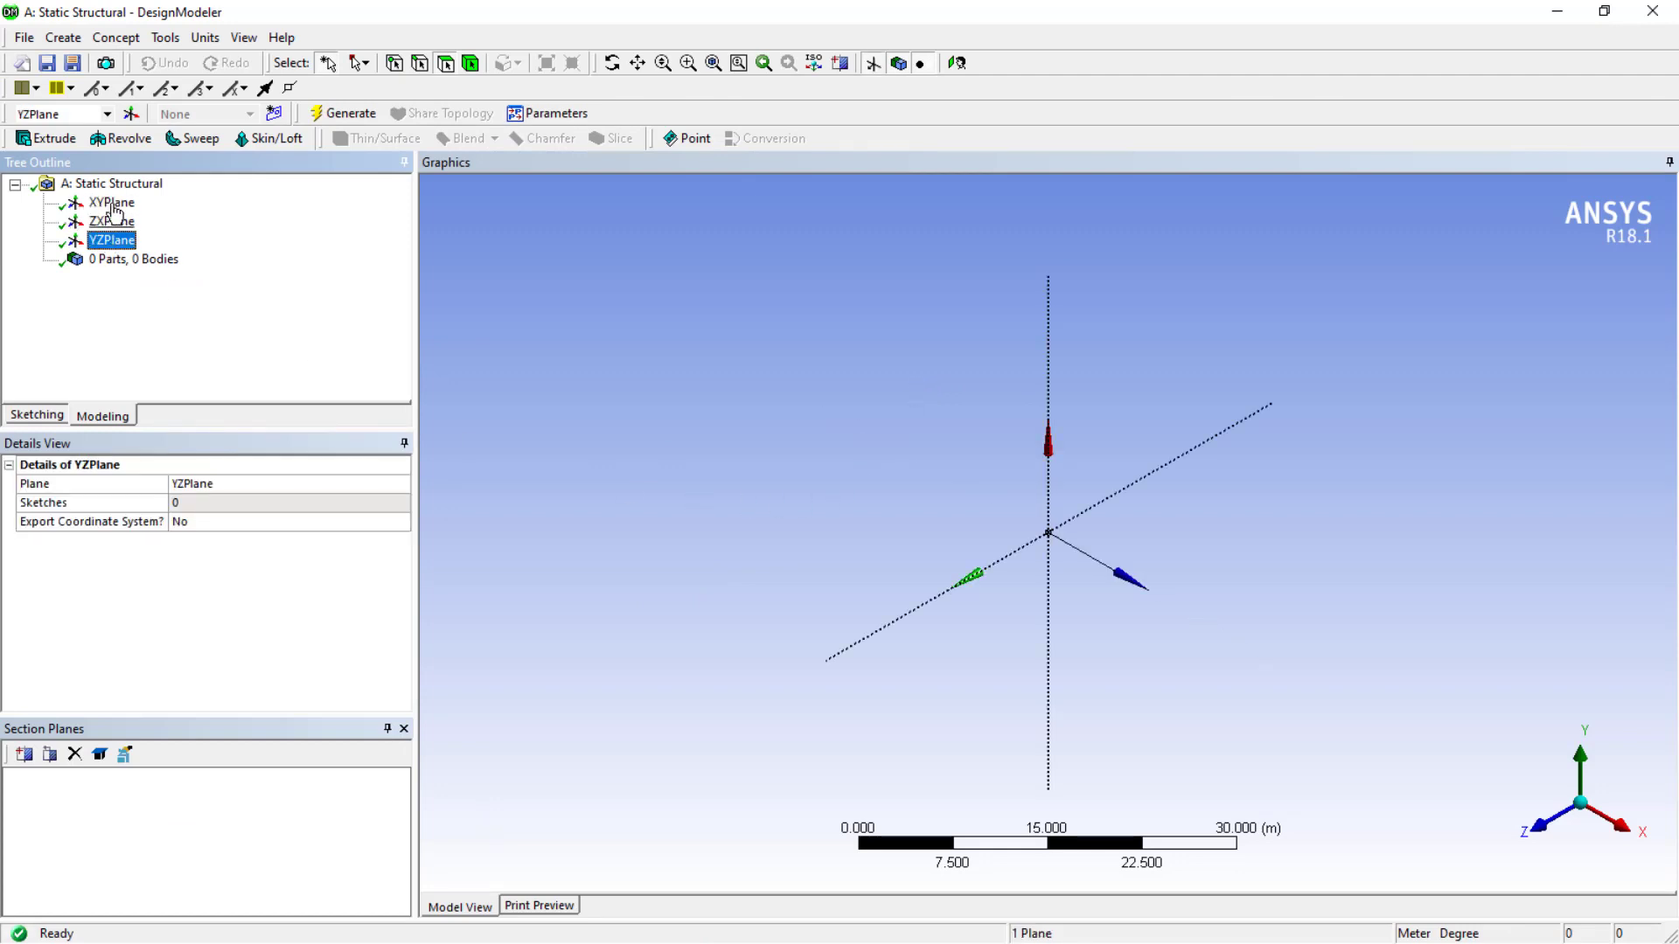
Create a new plane based on the XYPlane with an Offset Z of 20 m and compare it with the XYPlane
click(111, 205)
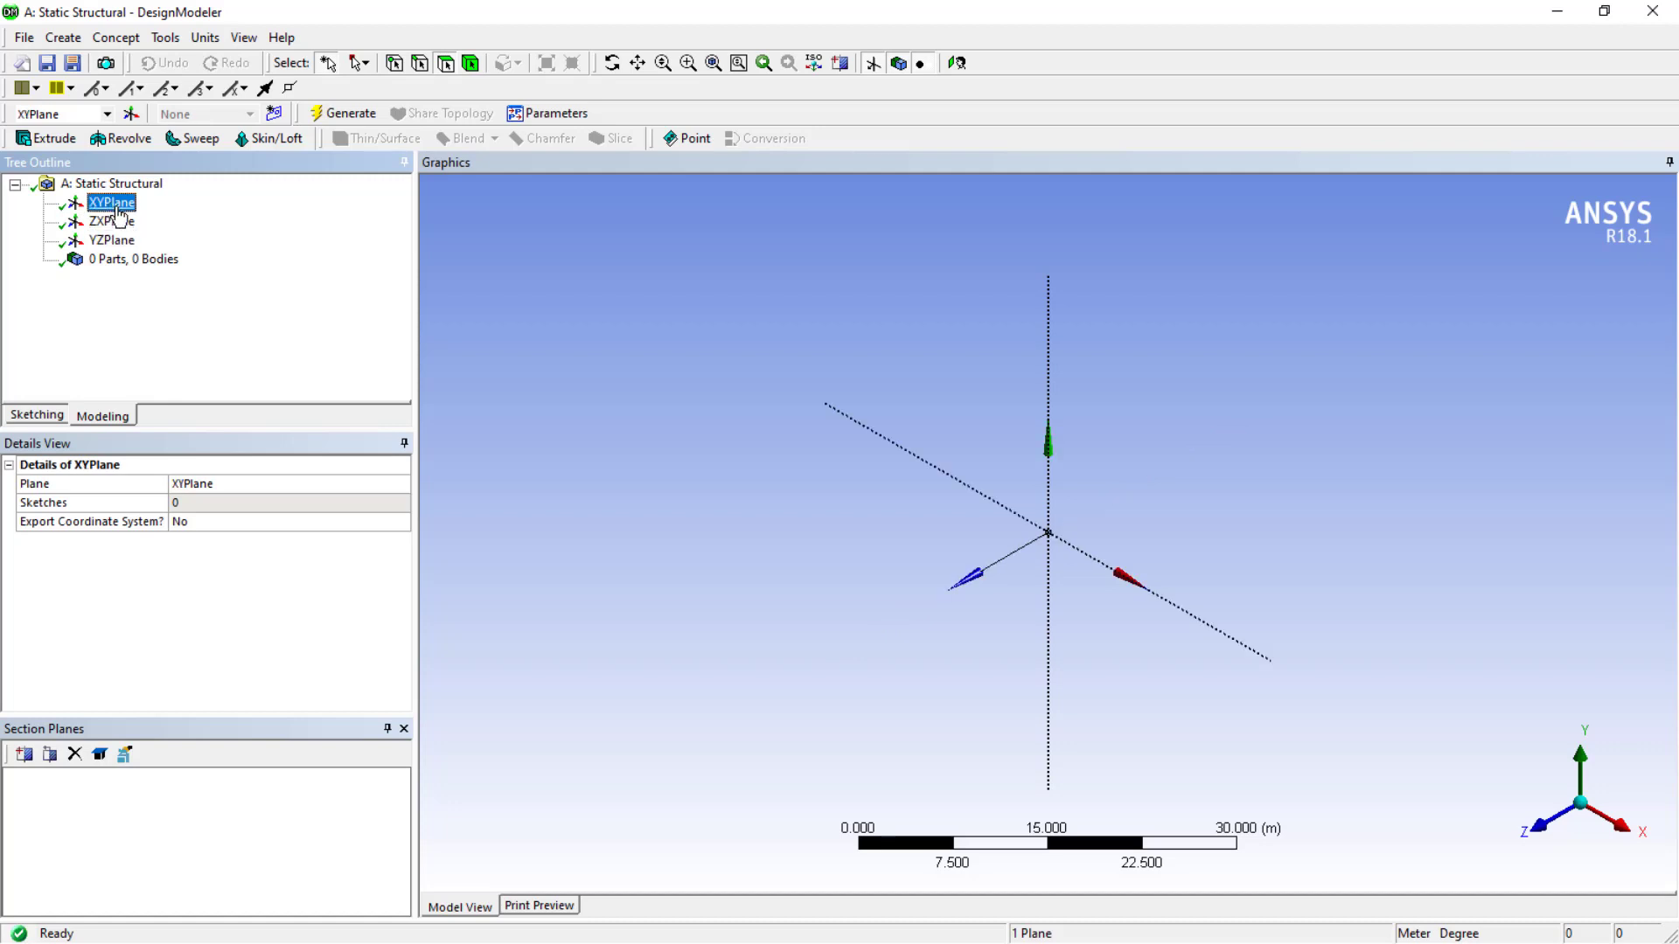
click(131, 116)
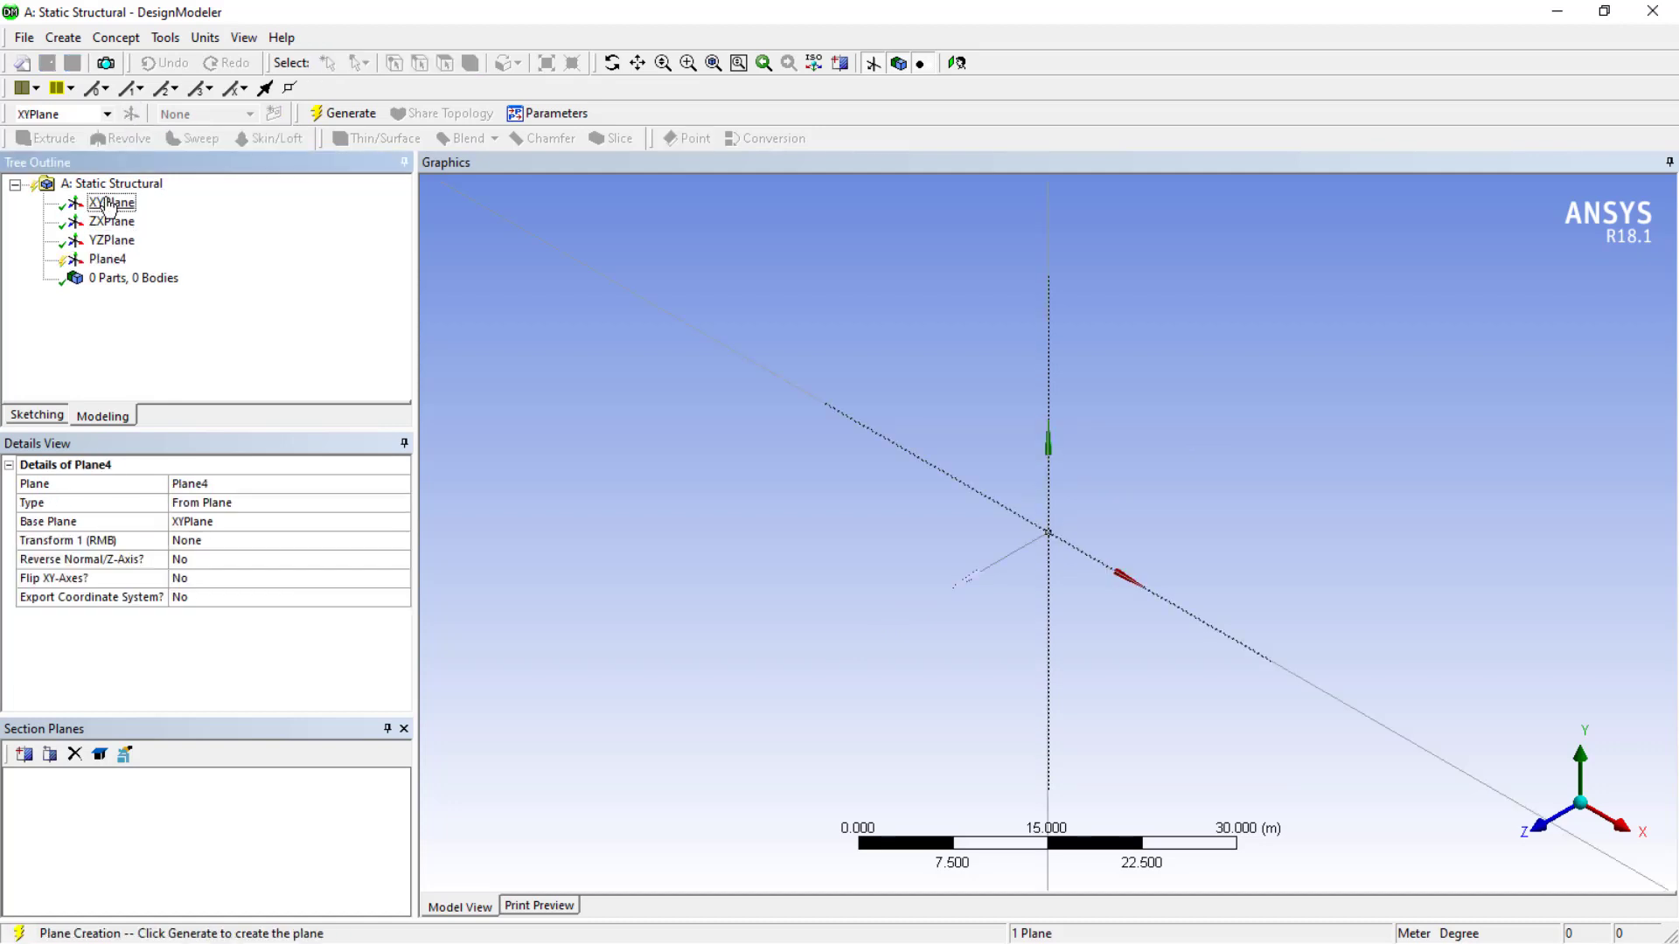
click(208, 539)
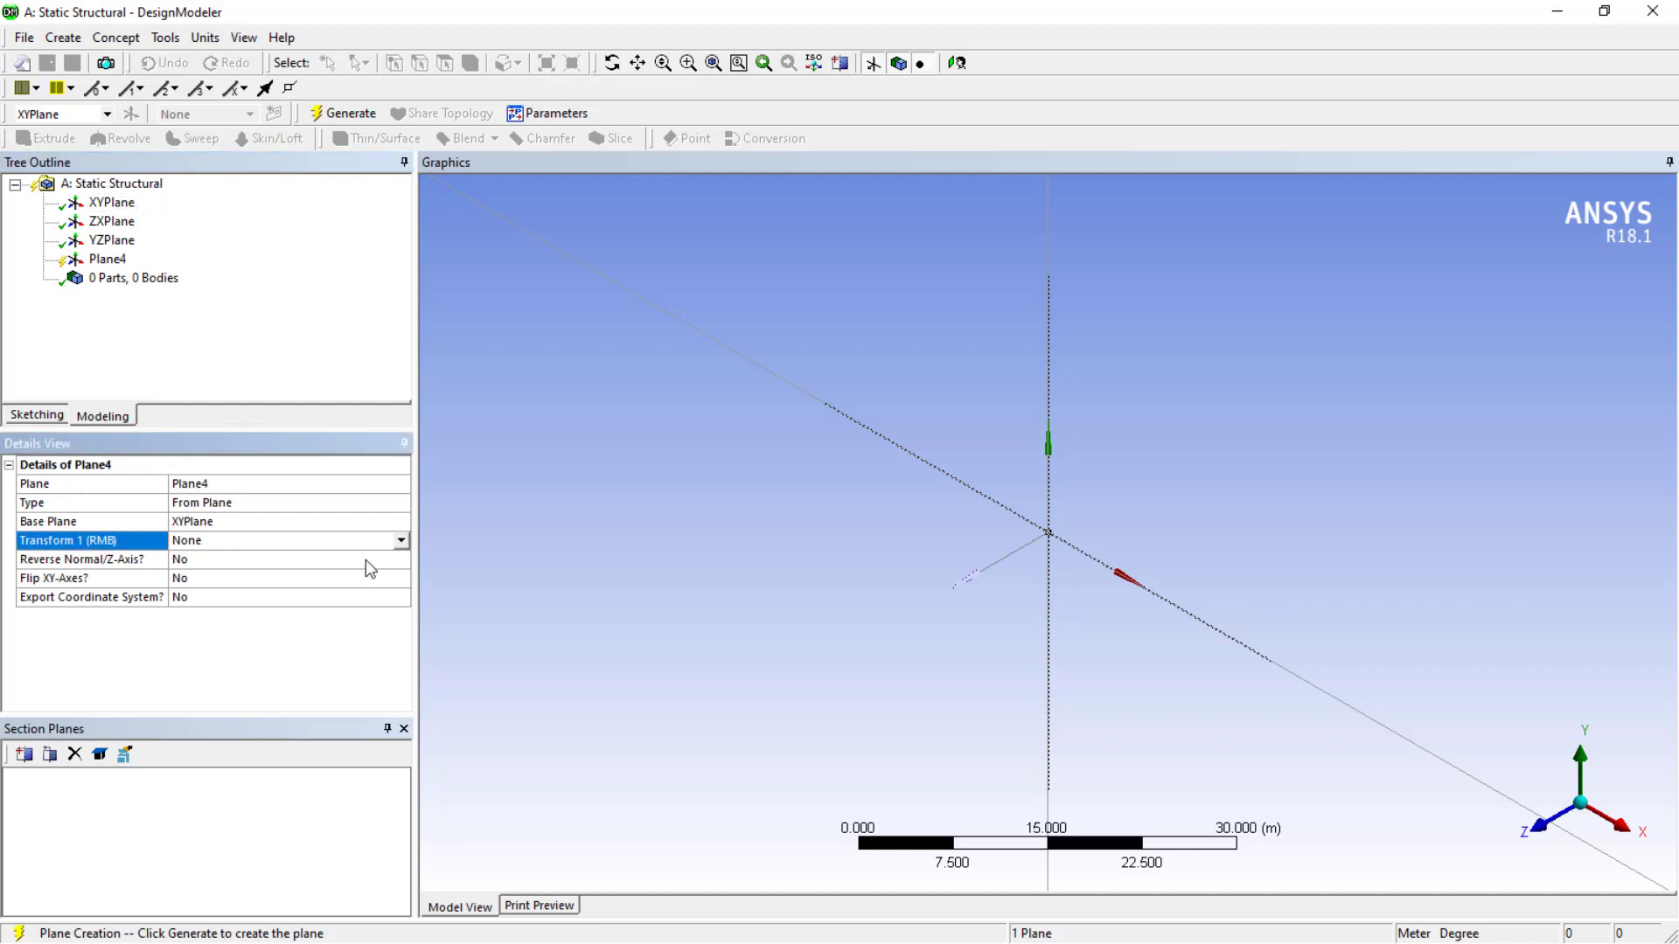
click(400, 541)
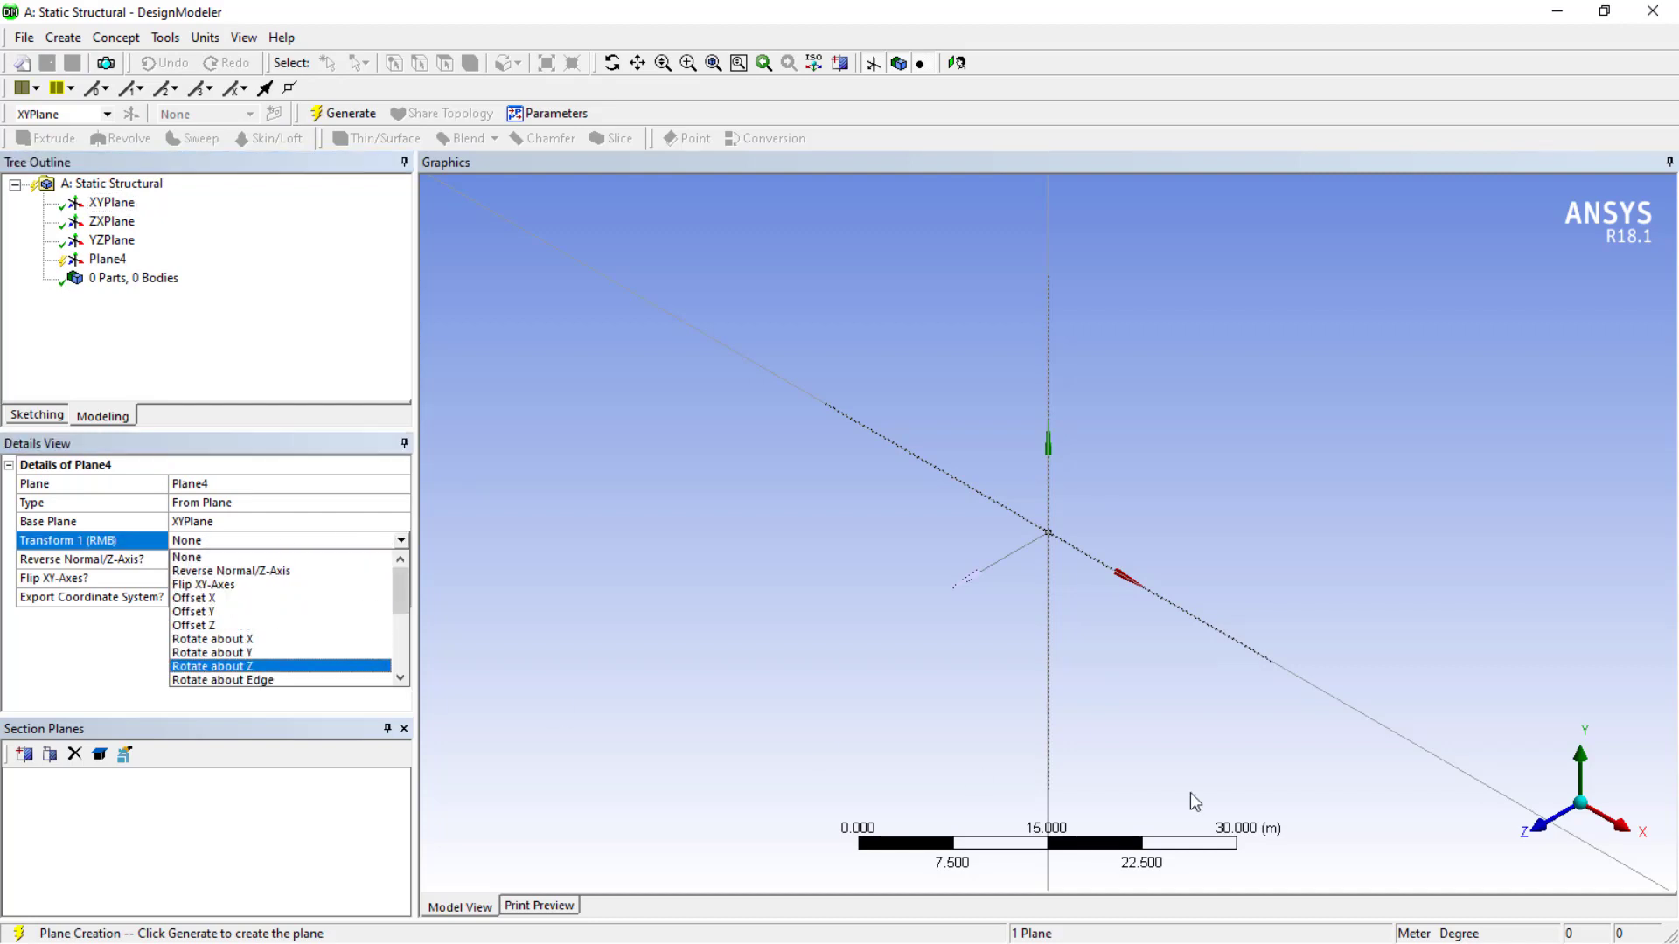
click(190, 626)
click(204, 560)
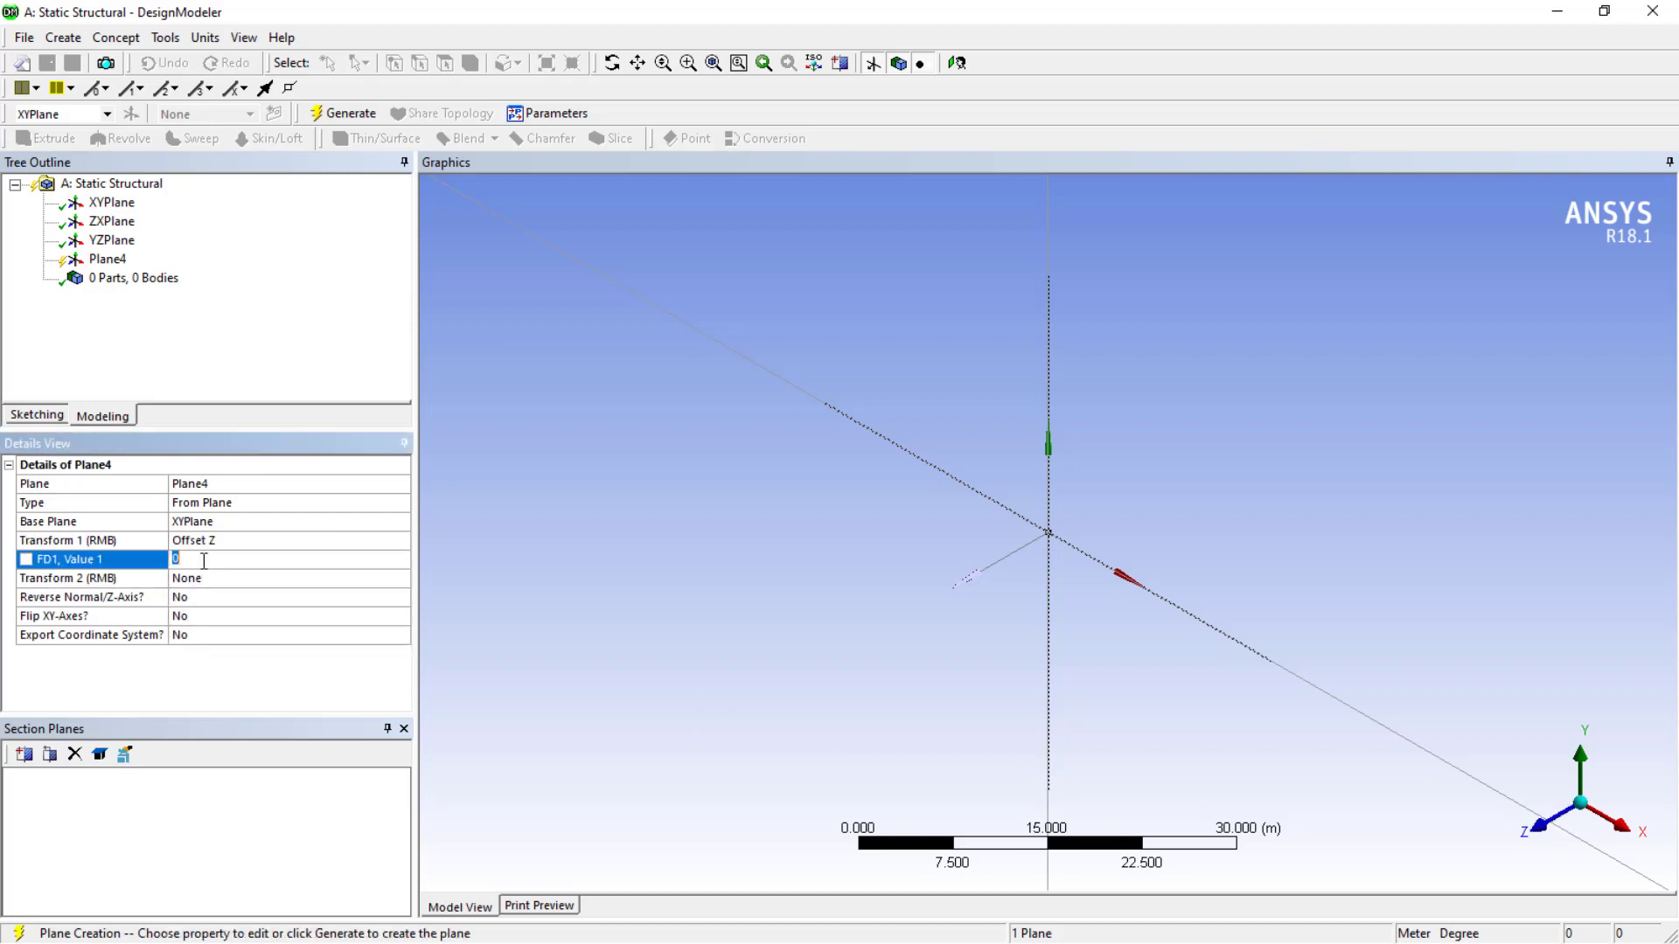
text(20)
key(Return)
click(331, 114)
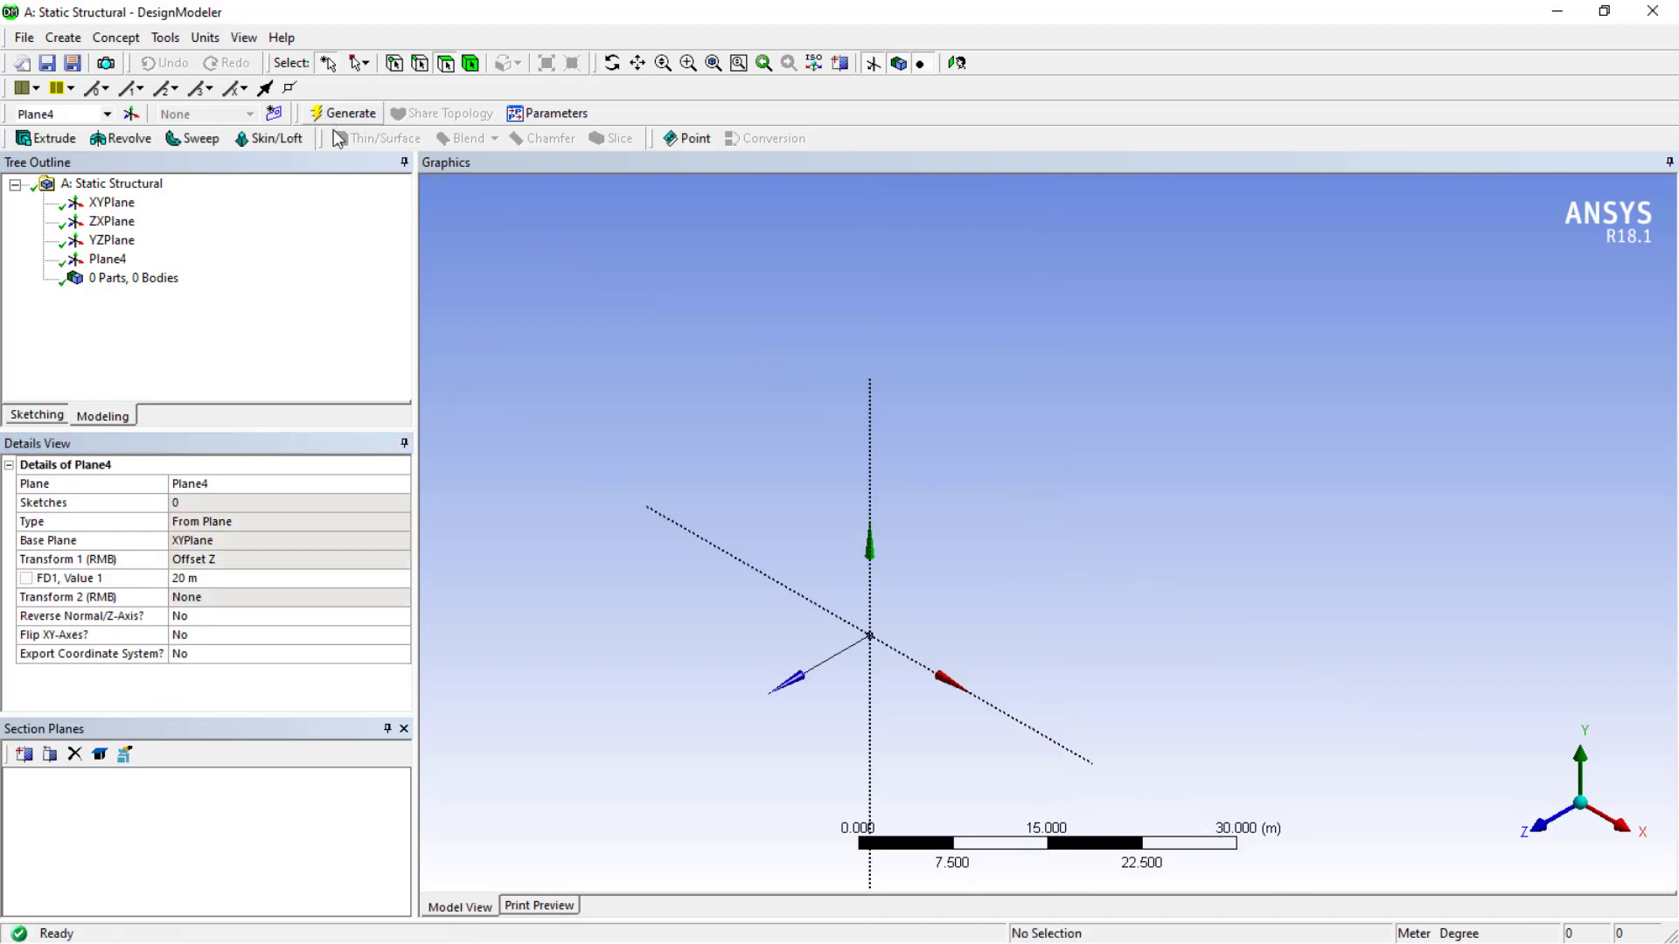
click(111, 202)
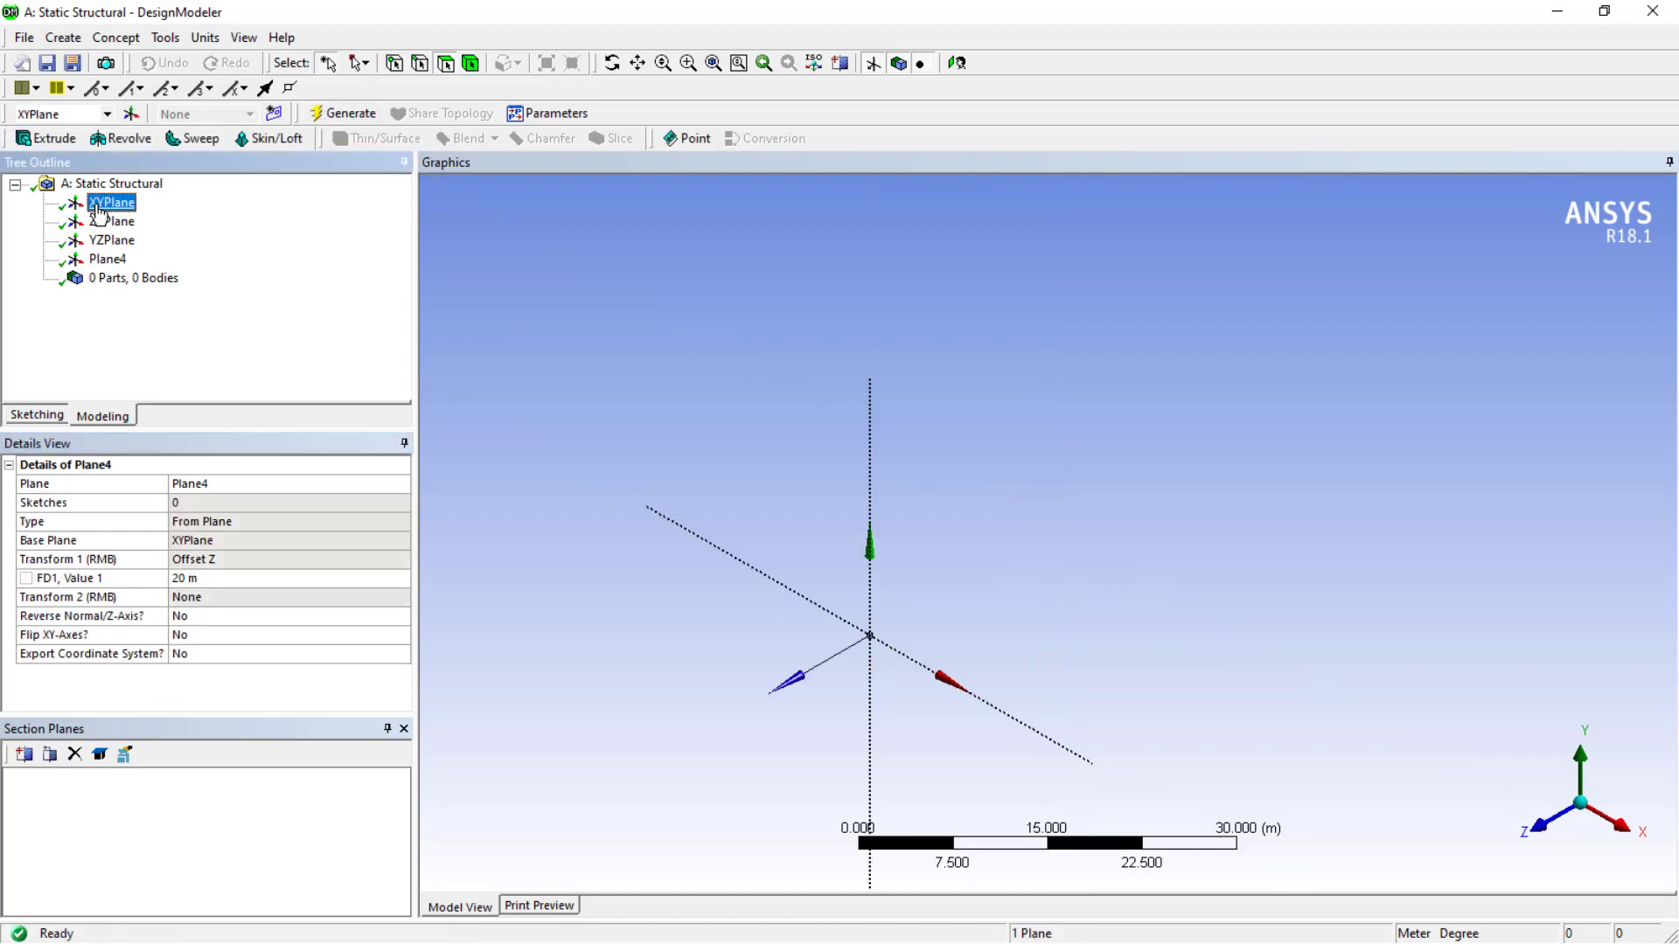
click(107, 260)
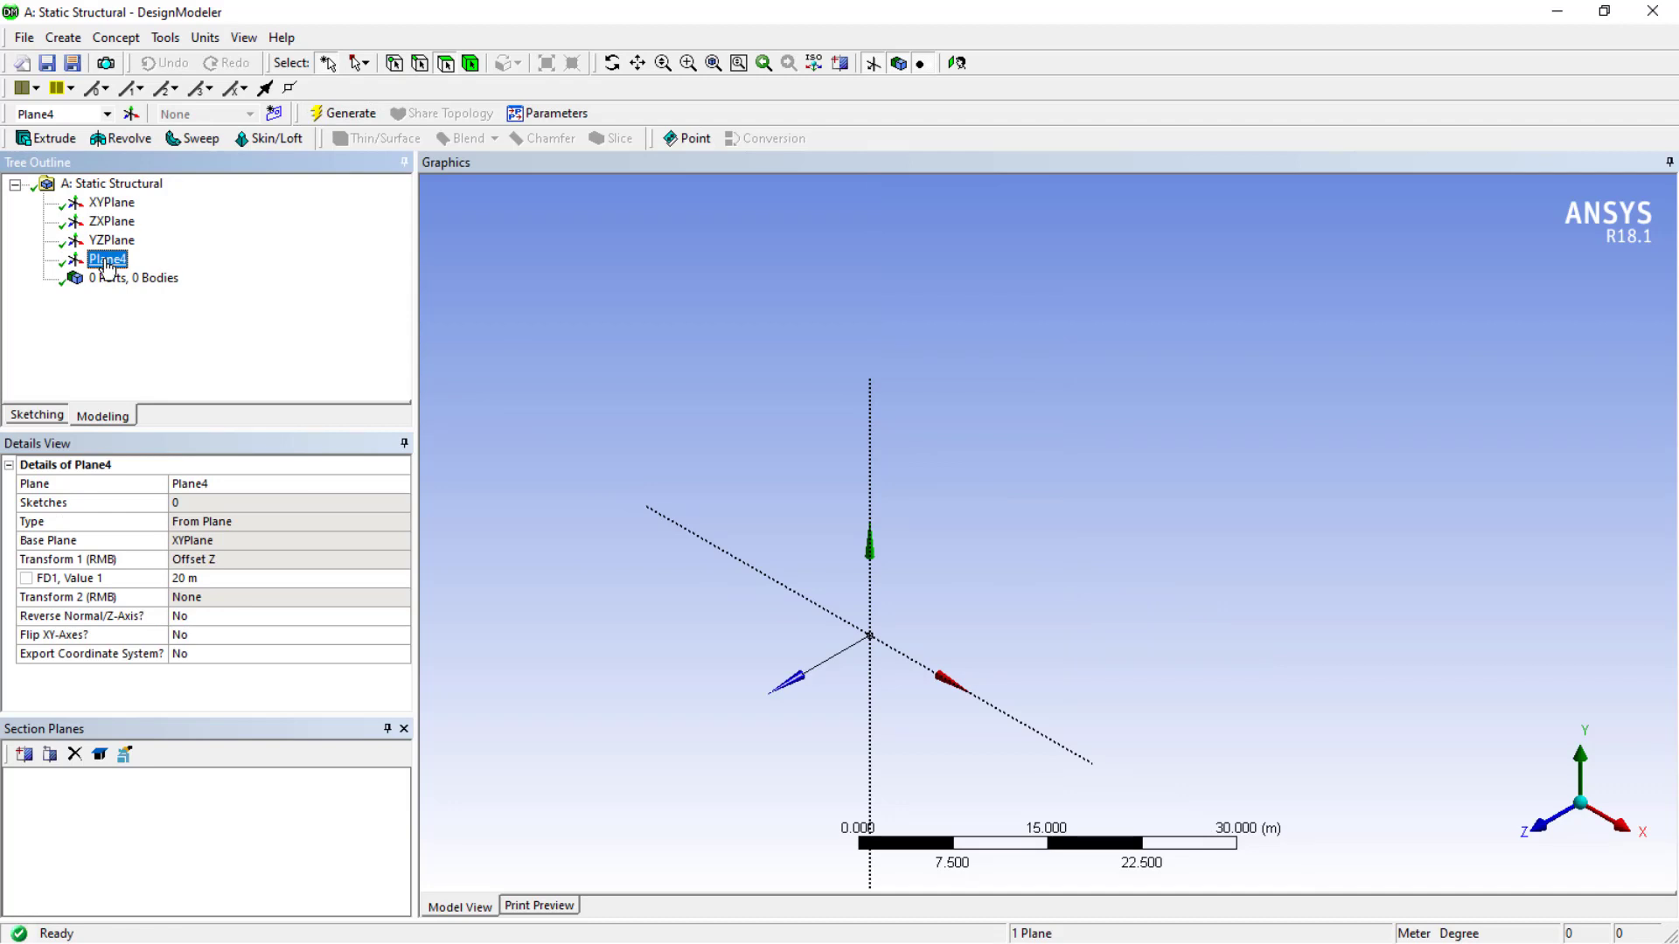
Create a new sketch on the XYPlane and turn the view to look at it face-on
click(110, 203)
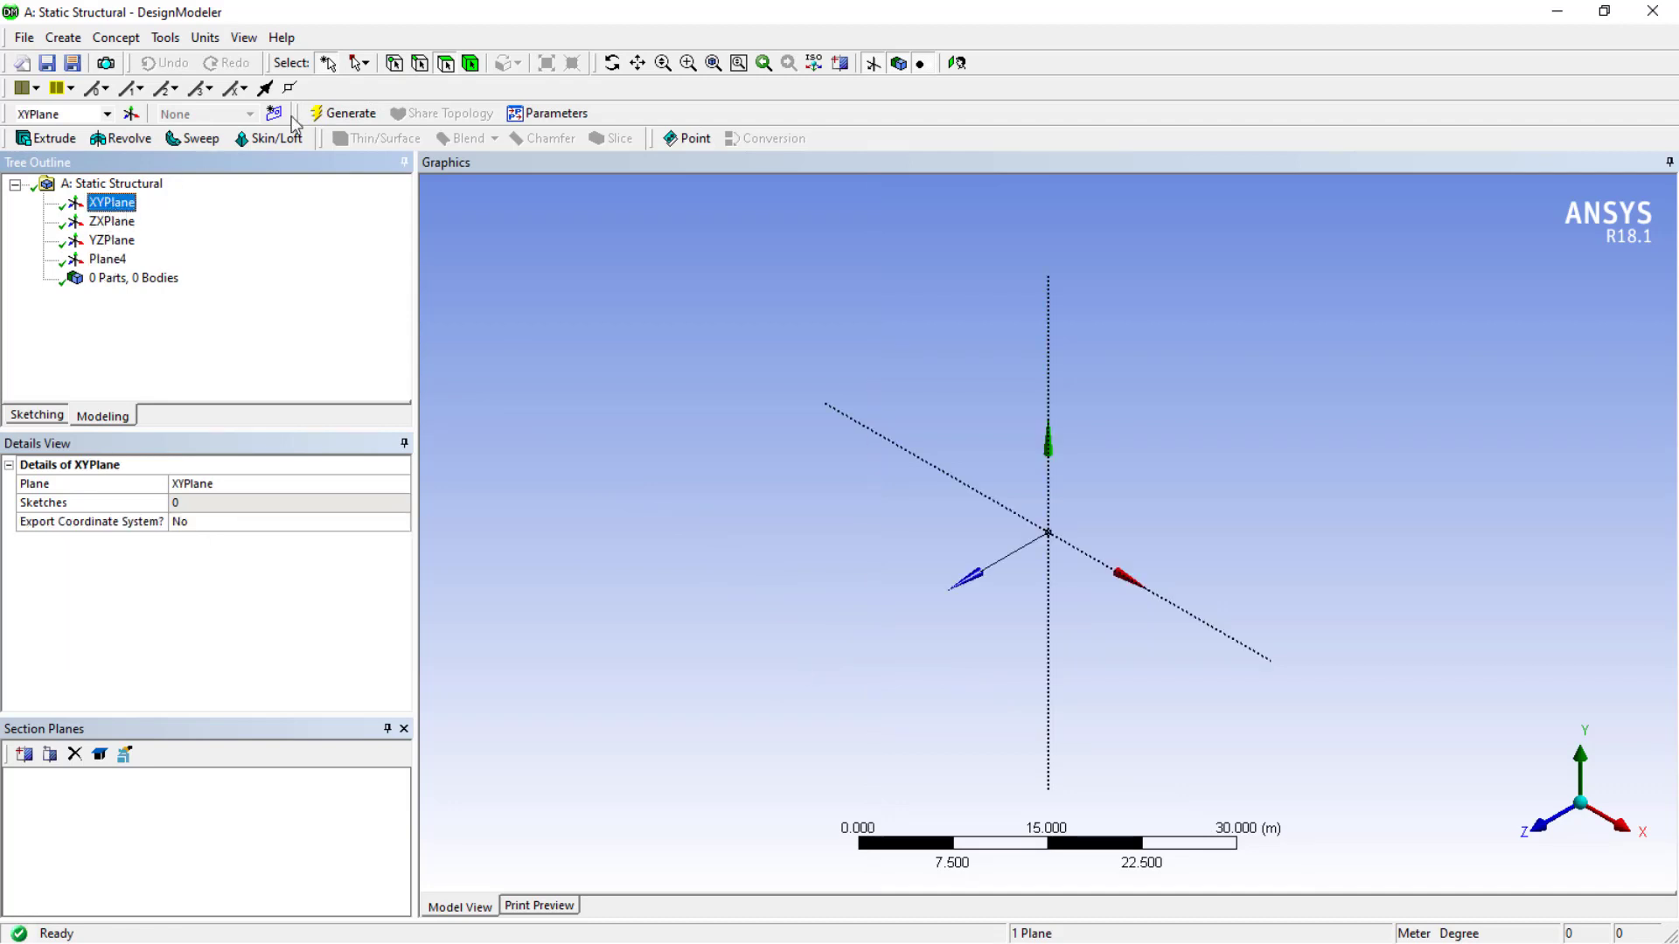
click(274, 115)
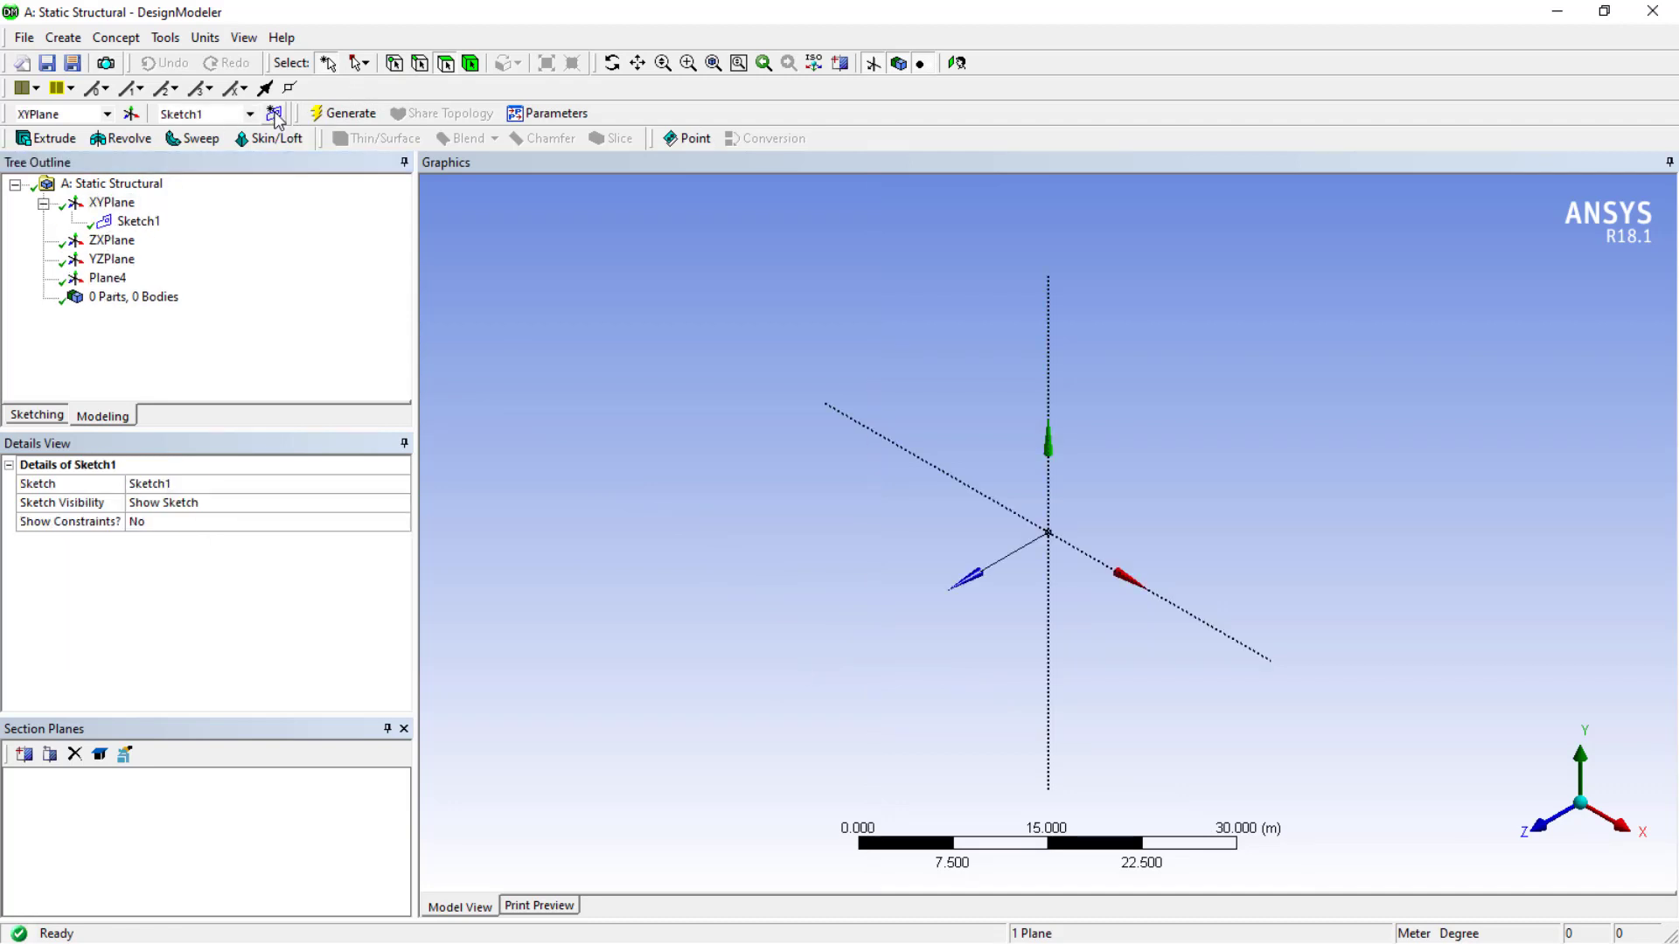
click(957, 63)
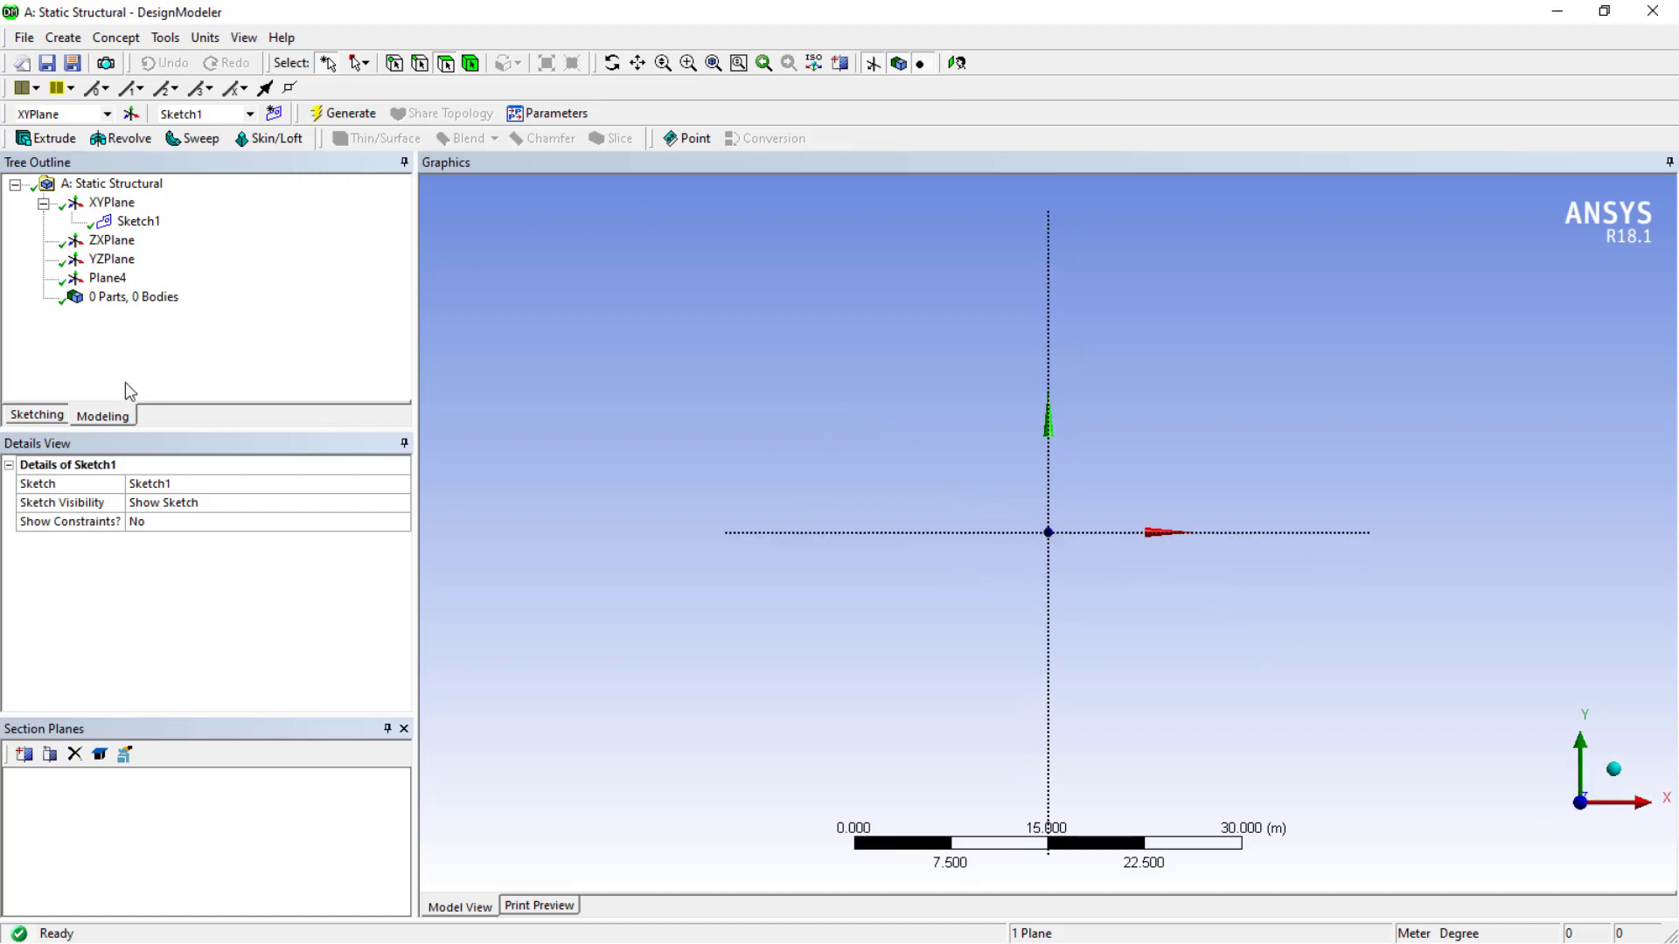
Draw a rectangle about 39.6 m wide and 20.4 m high in the XYPlane sketch, with its lower-left corner at the origin
click(42, 415)
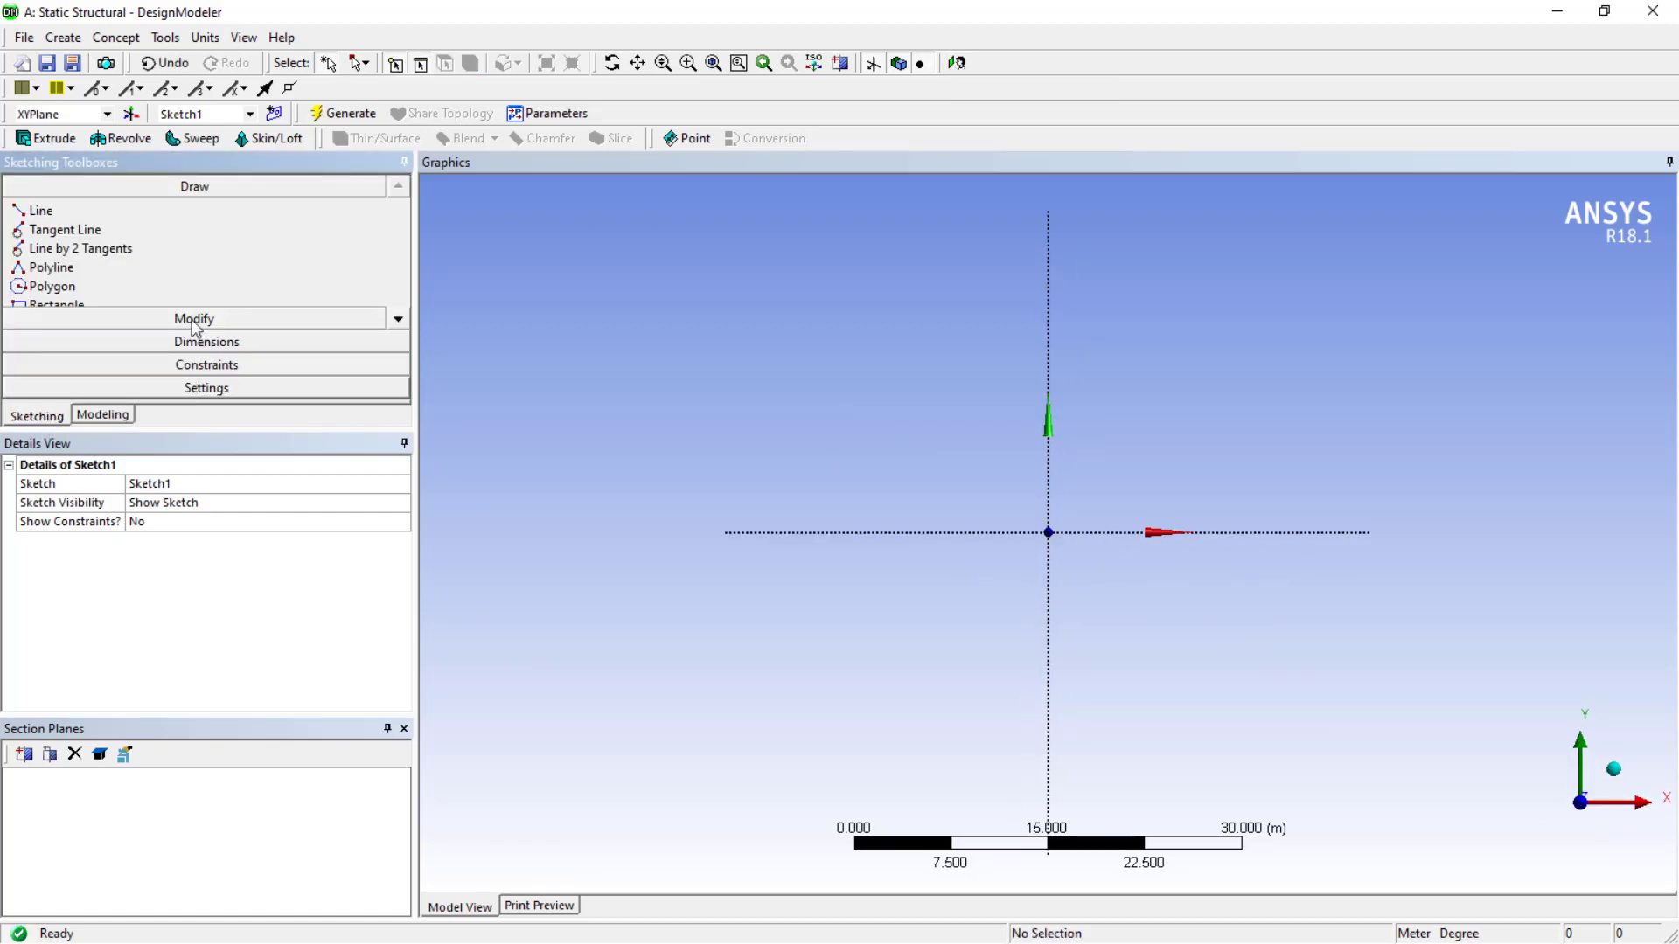
click(397, 317)
click(398, 317)
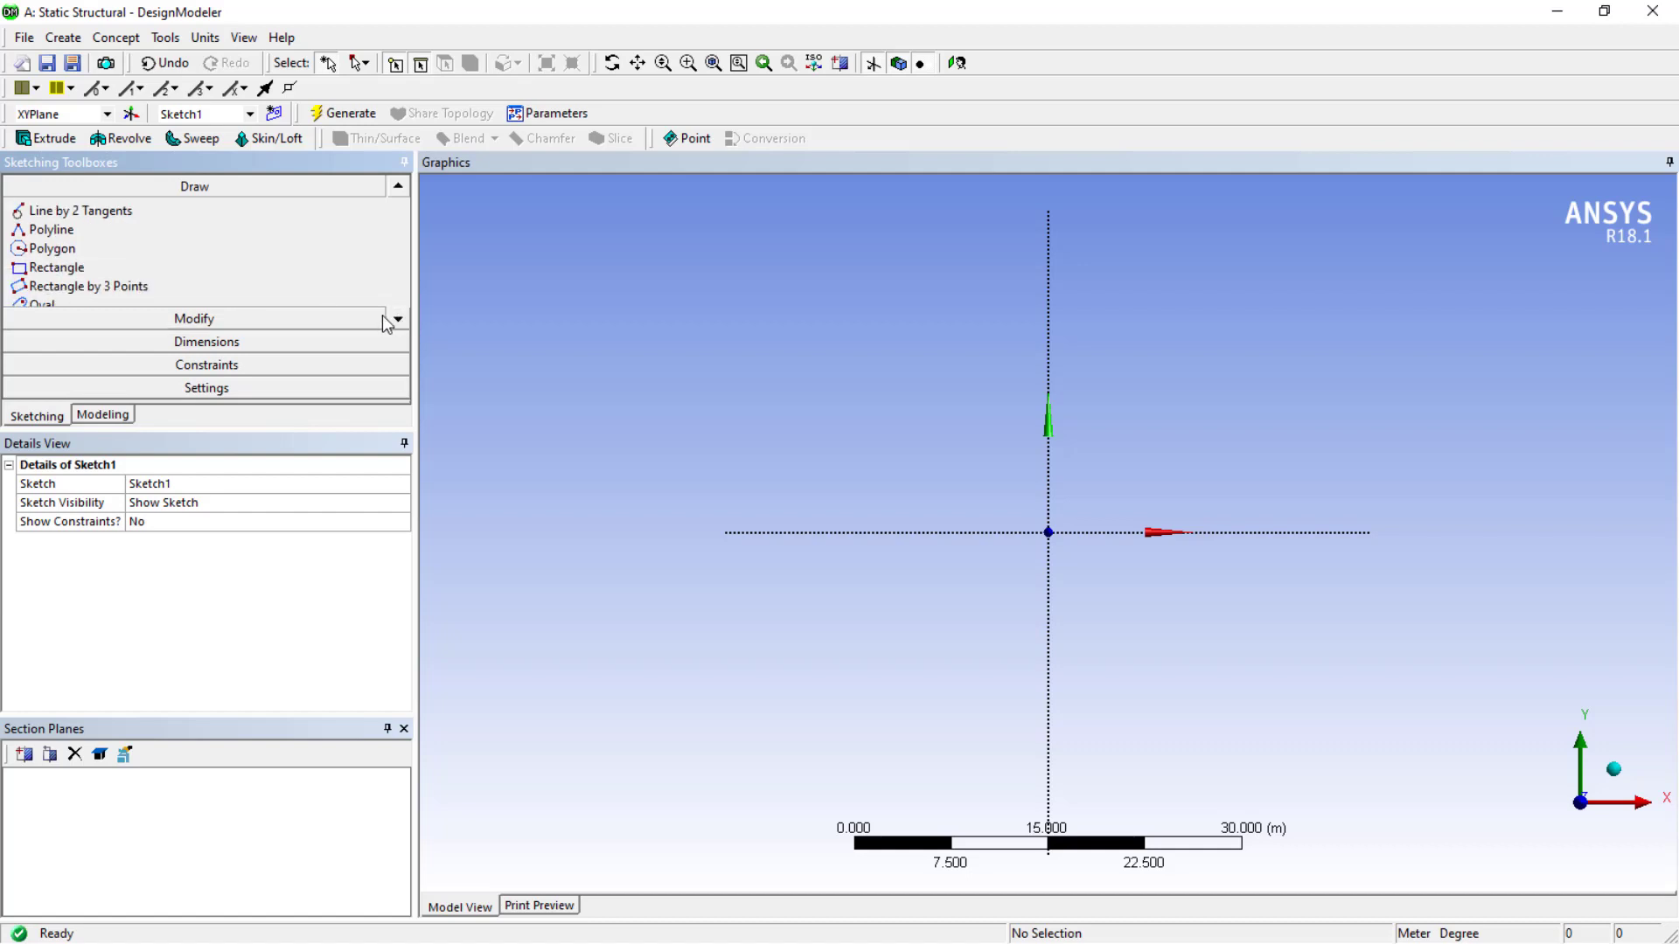
click(22, 269)
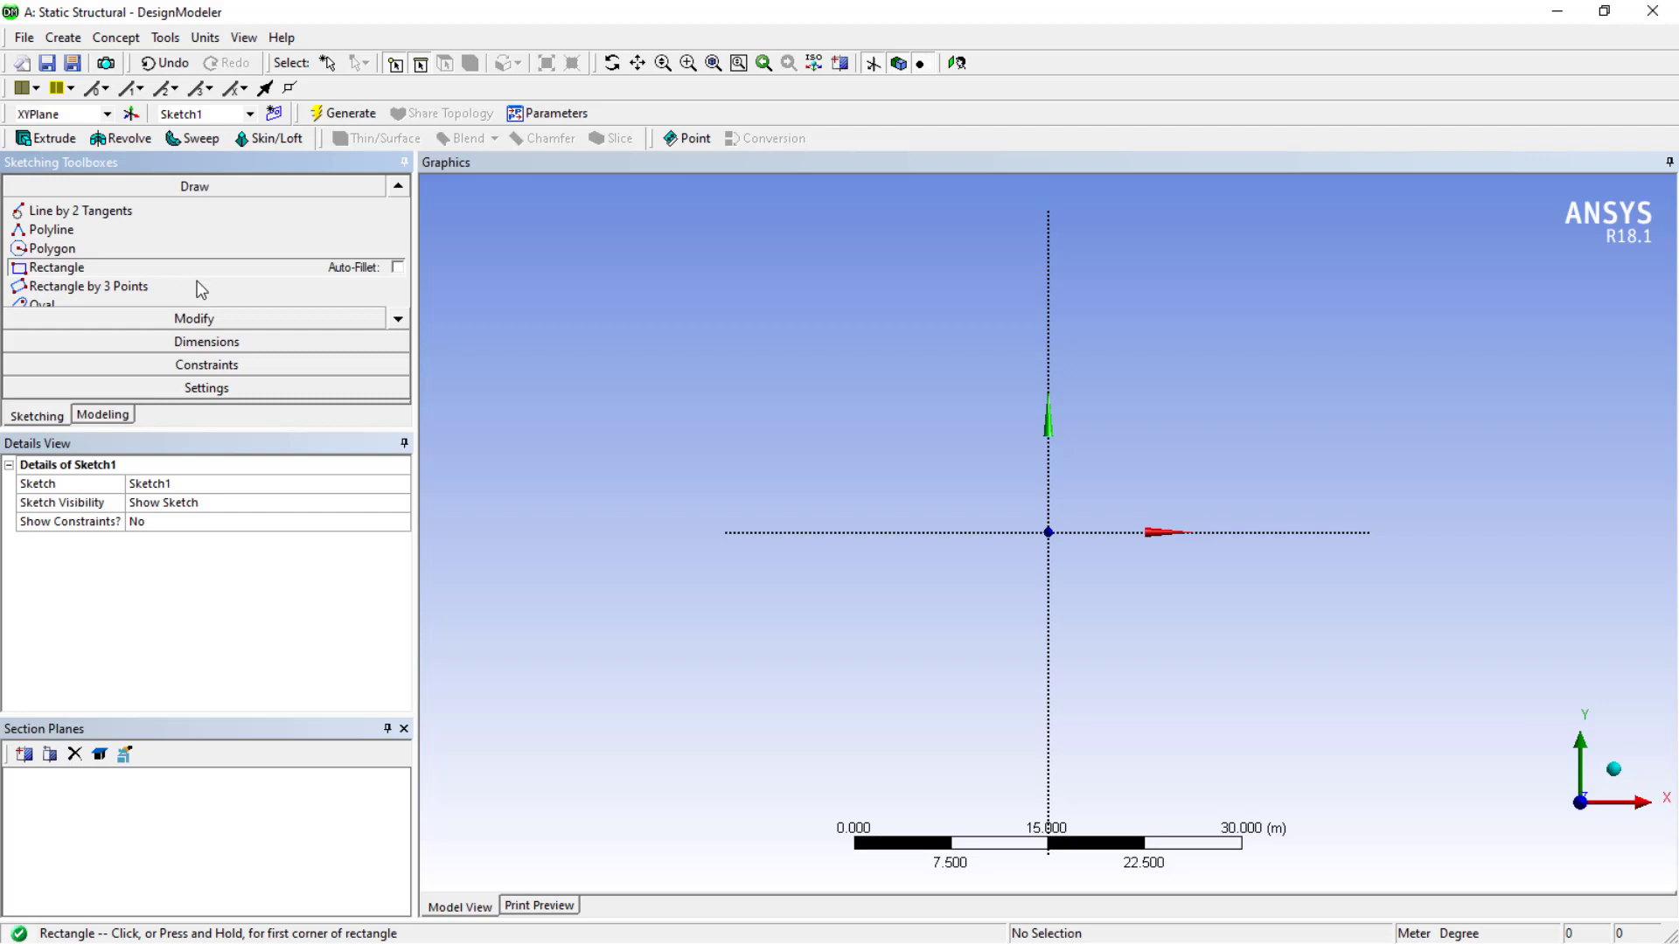
click(1048, 530)
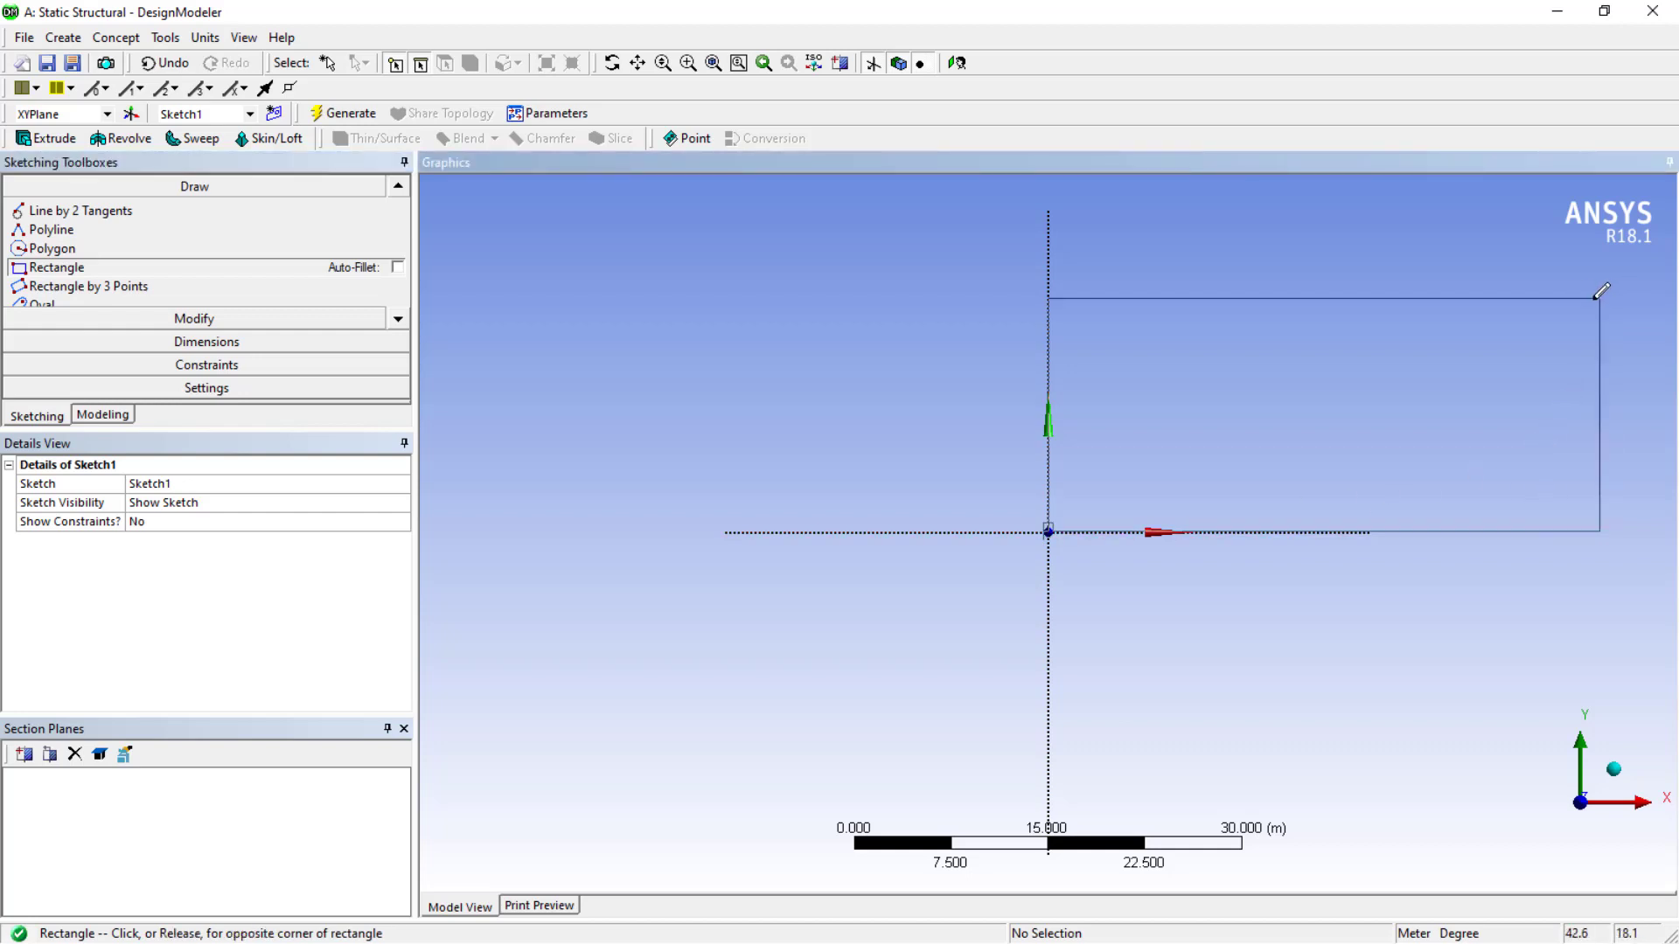
click(1559, 270)
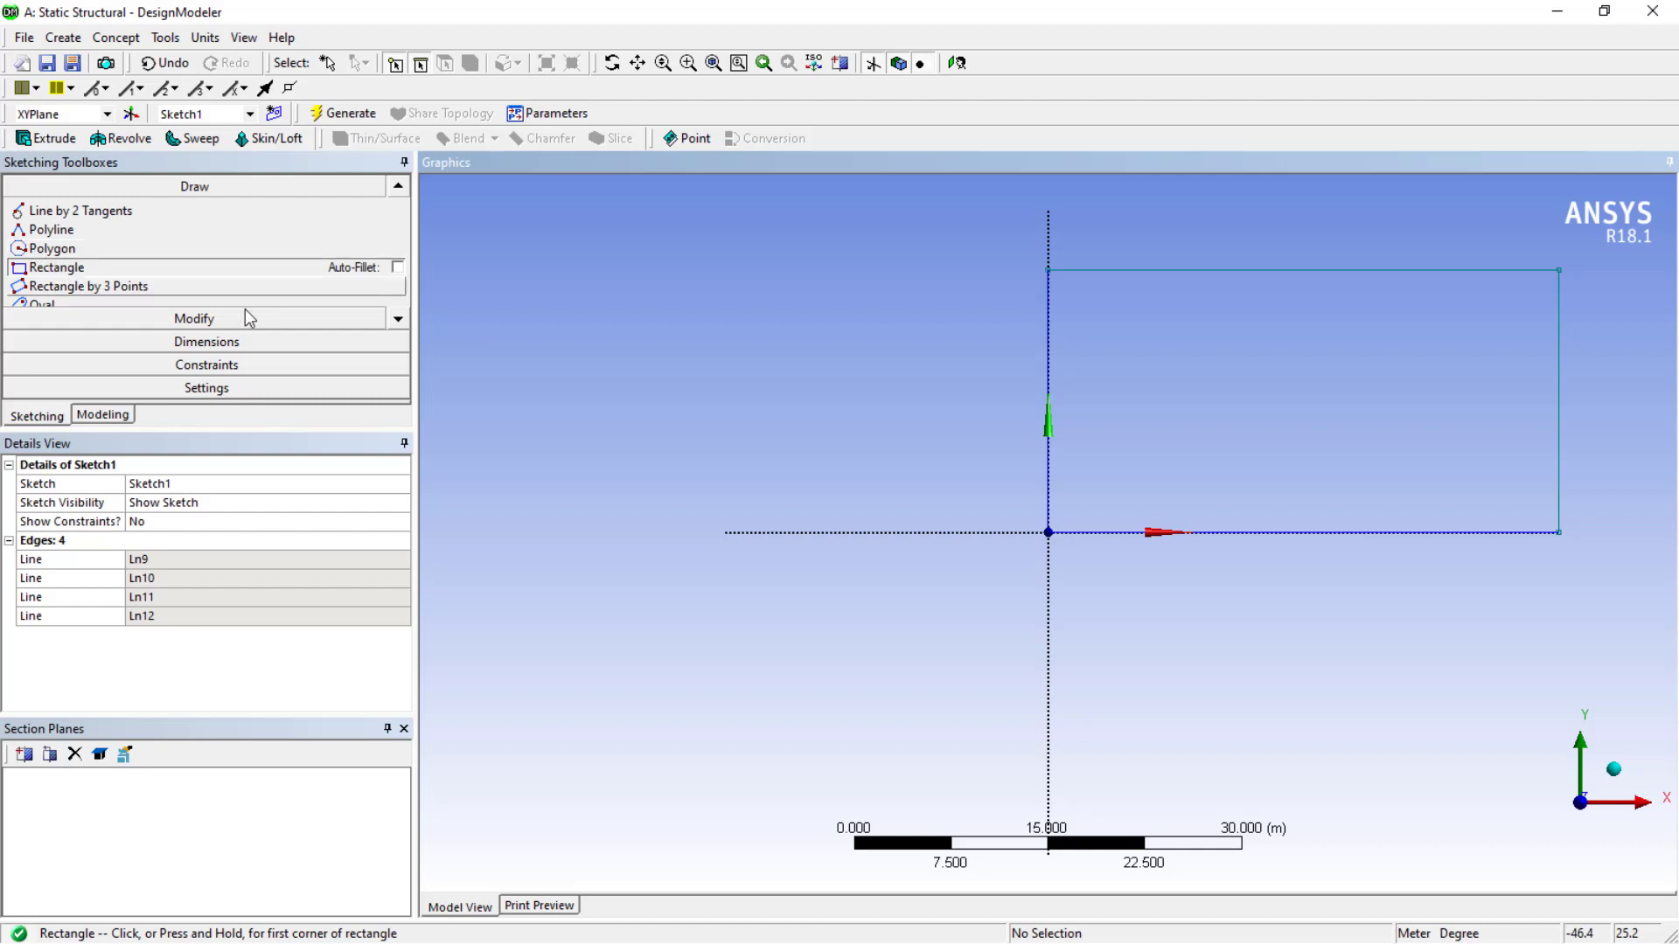
Draw a circle about 7.5 m in diameter near the middle of the rectangle
click(399, 318)
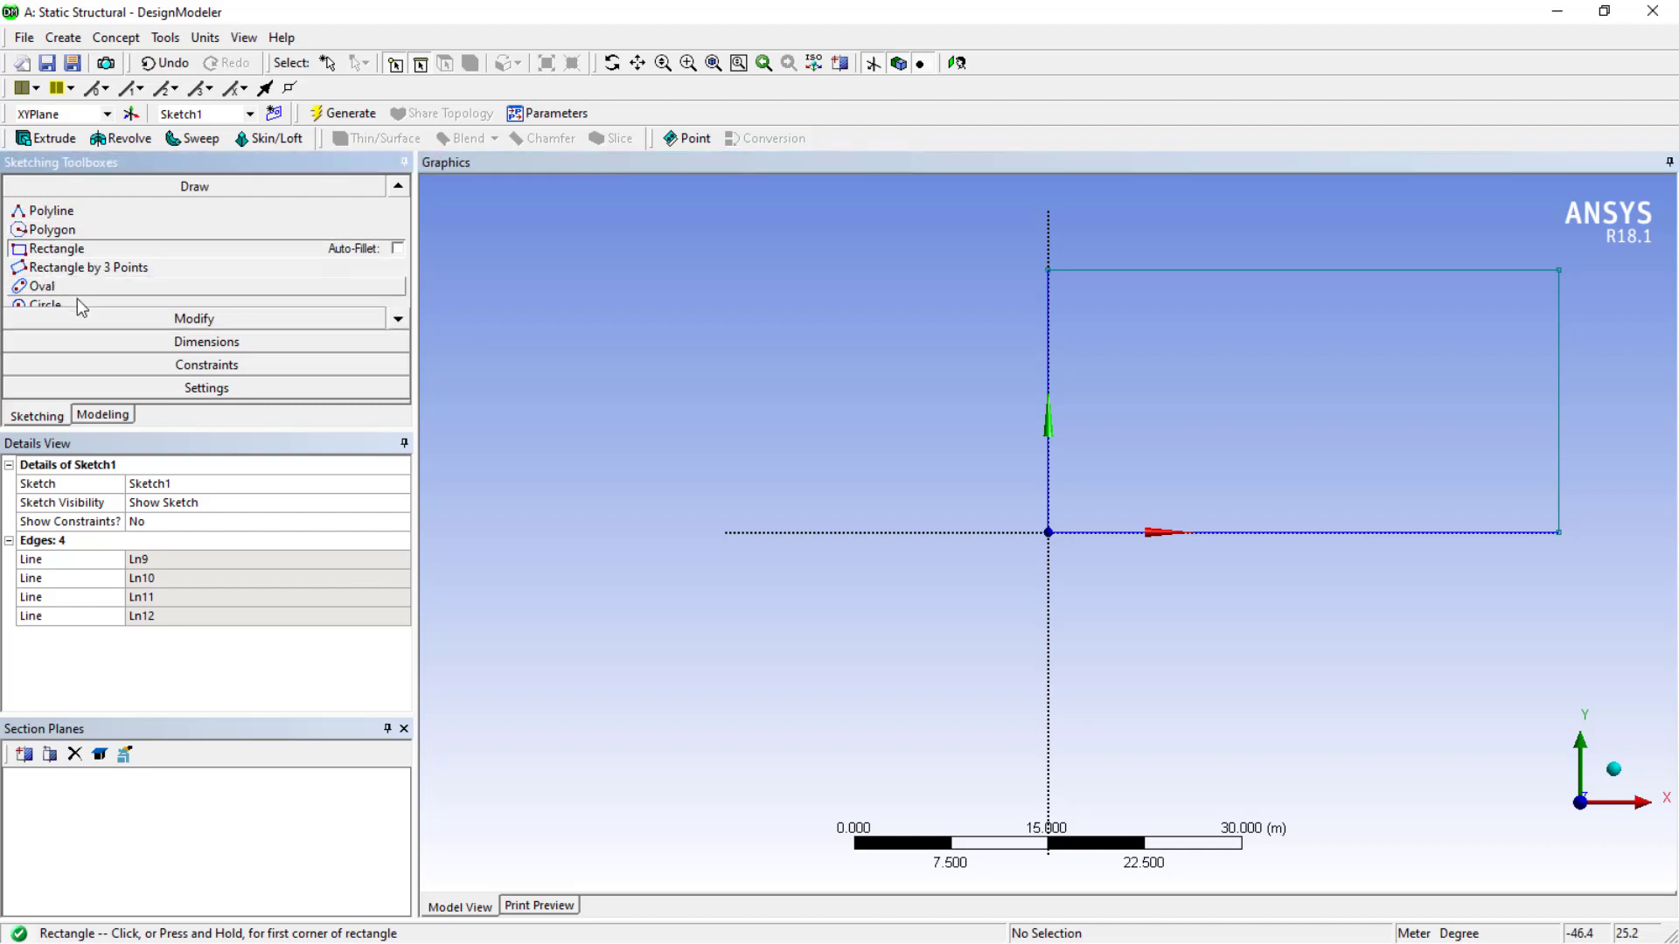
click(44, 305)
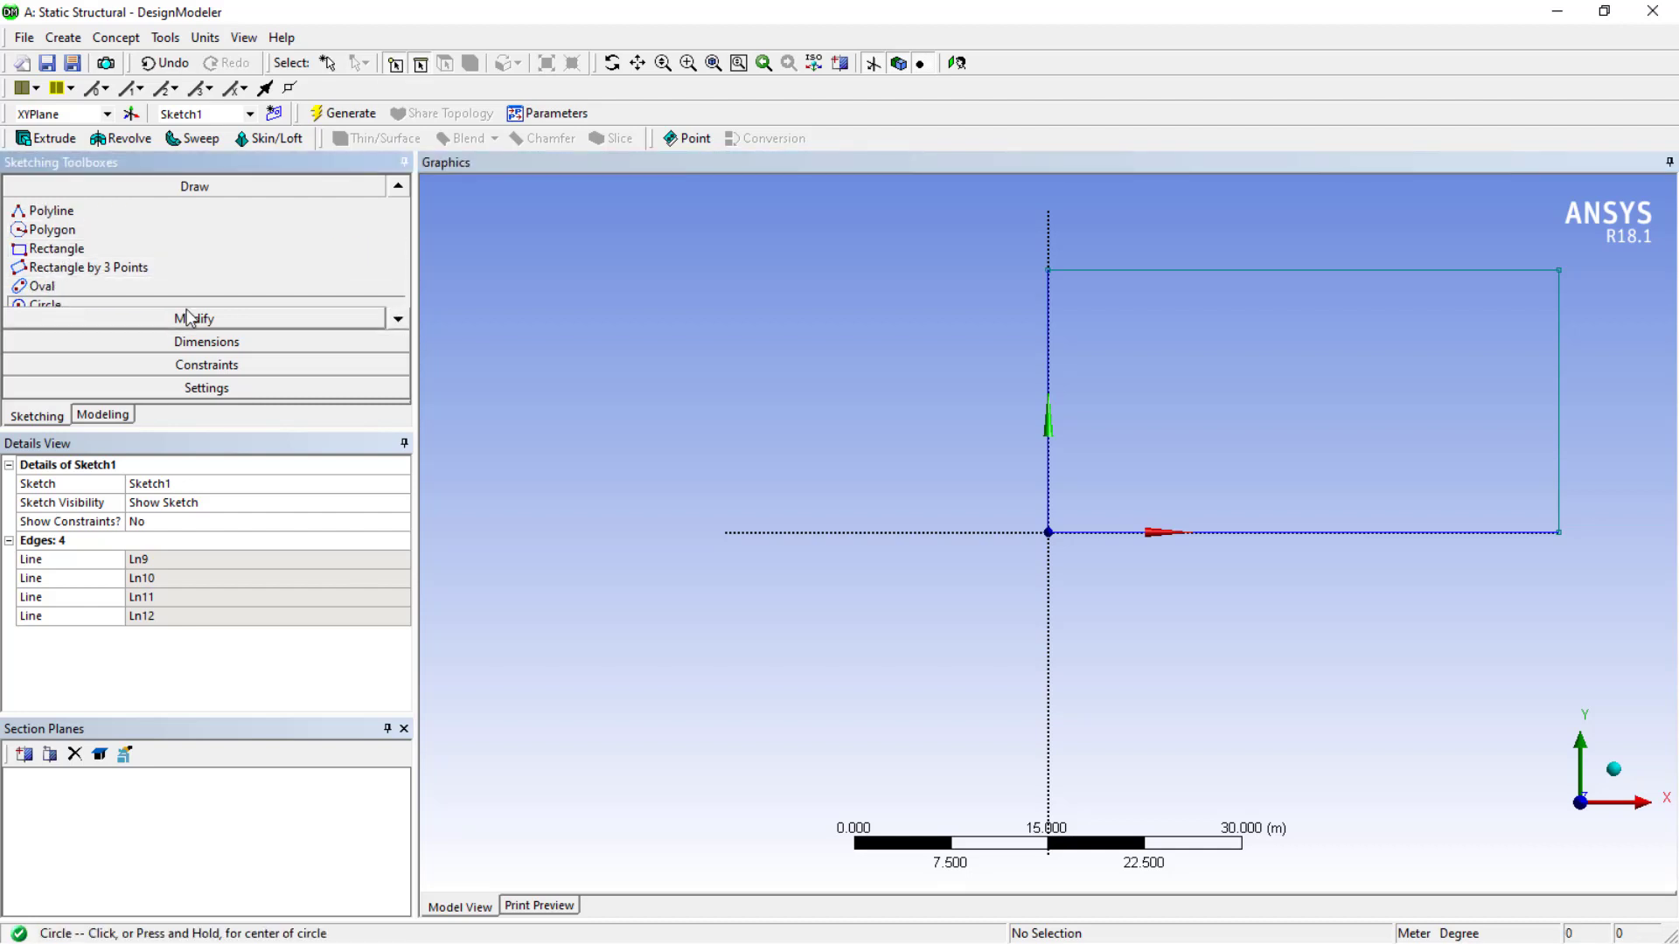
click(1304, 395)
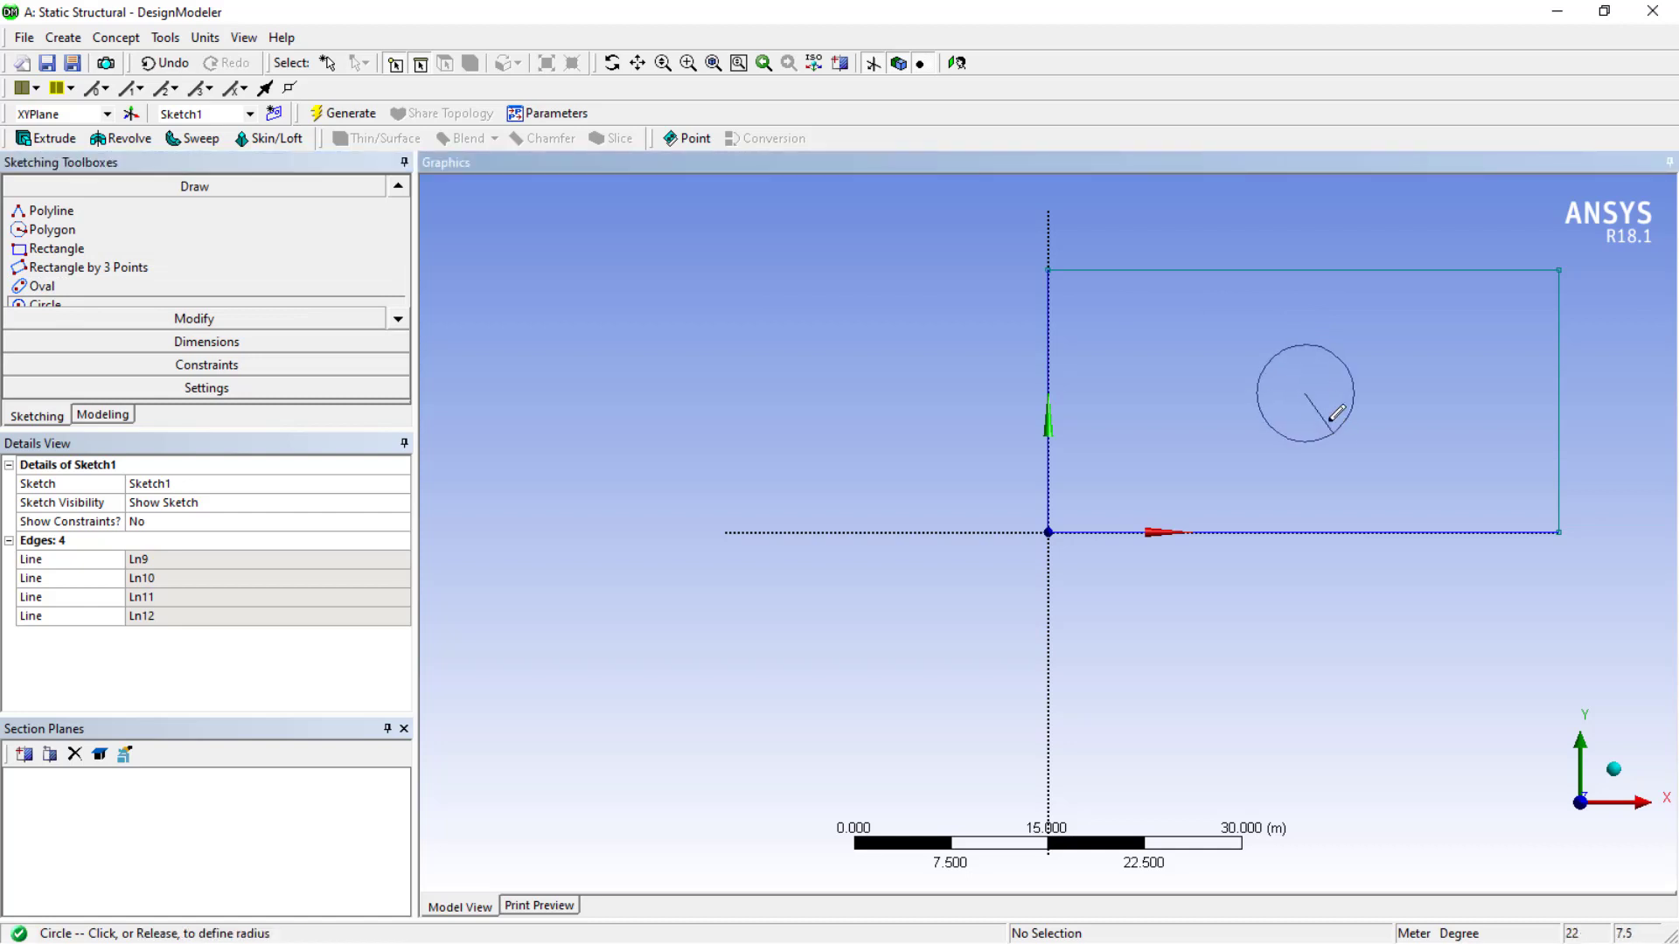
click(1338, 429)
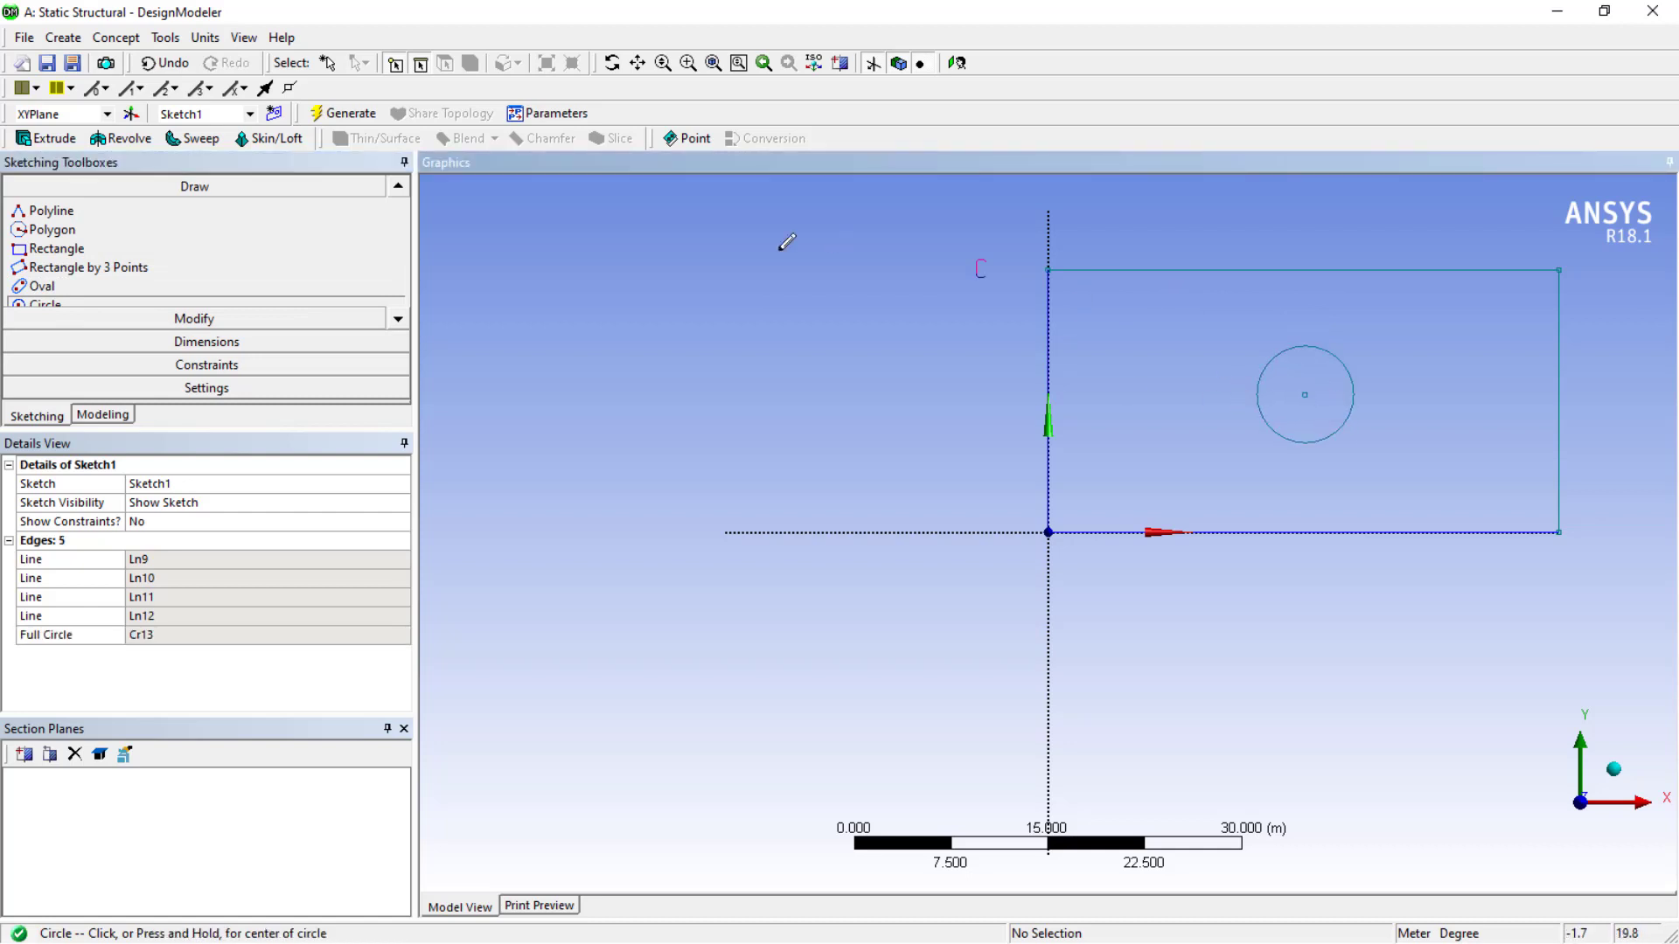
Add general dimensions for the rectangle's height and width and the circle's diameter
click(155, 339)
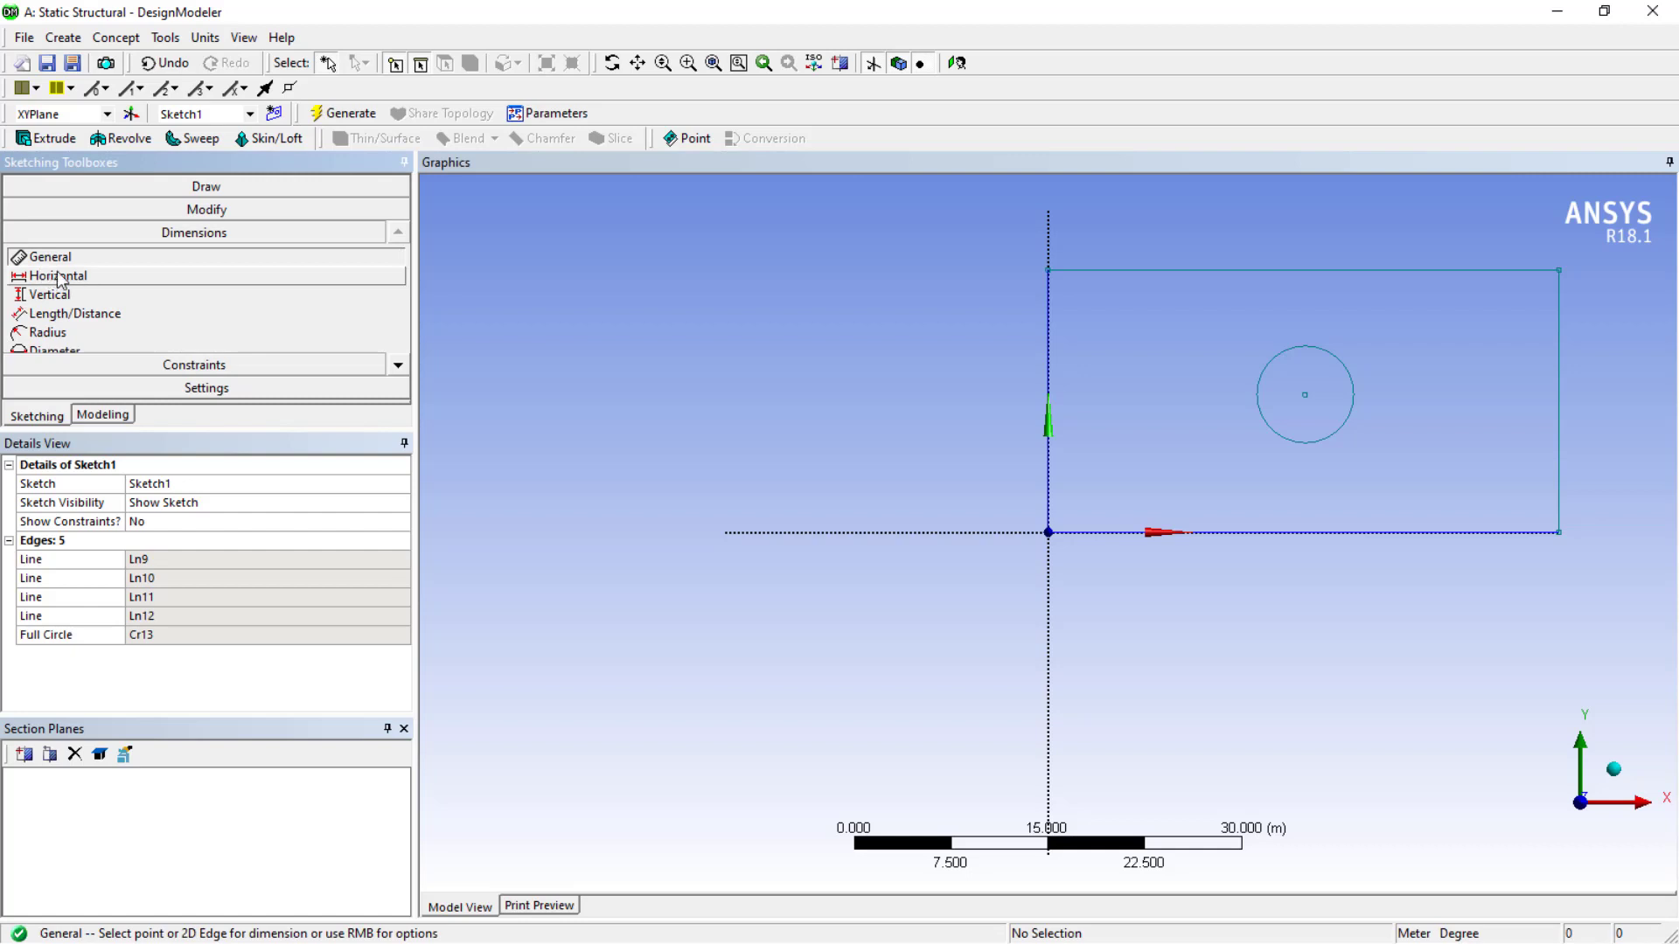
click(1048, 339)
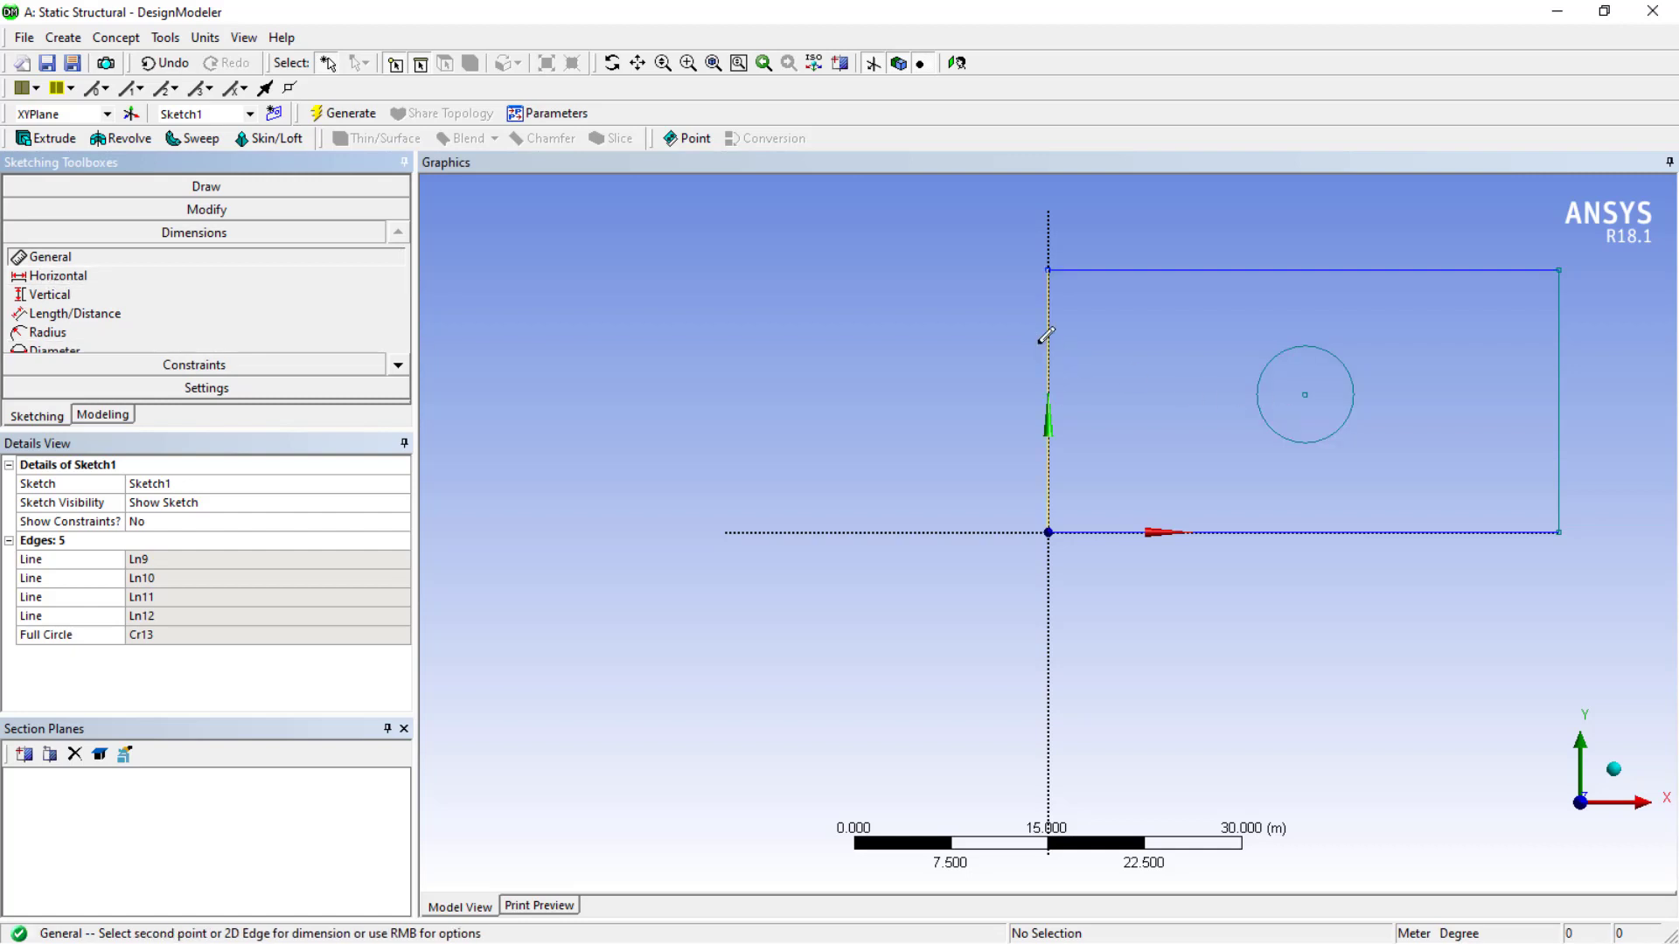
click(942, 365)
click(1218, 272)
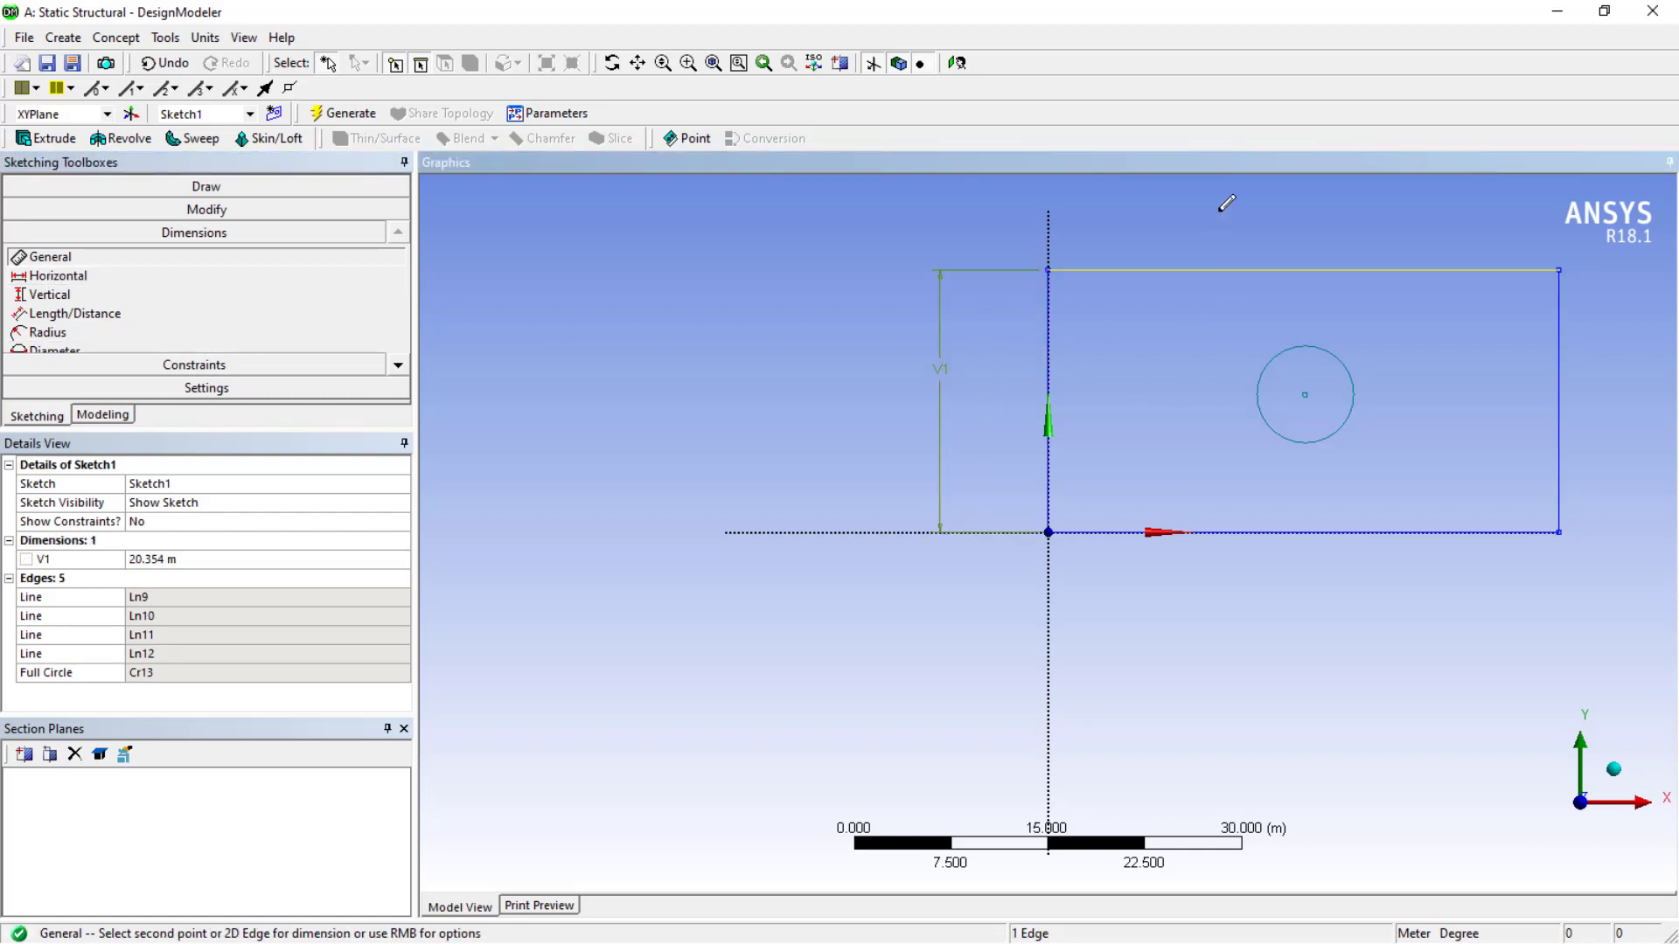
click(1218, 210)
click(1264, 367)
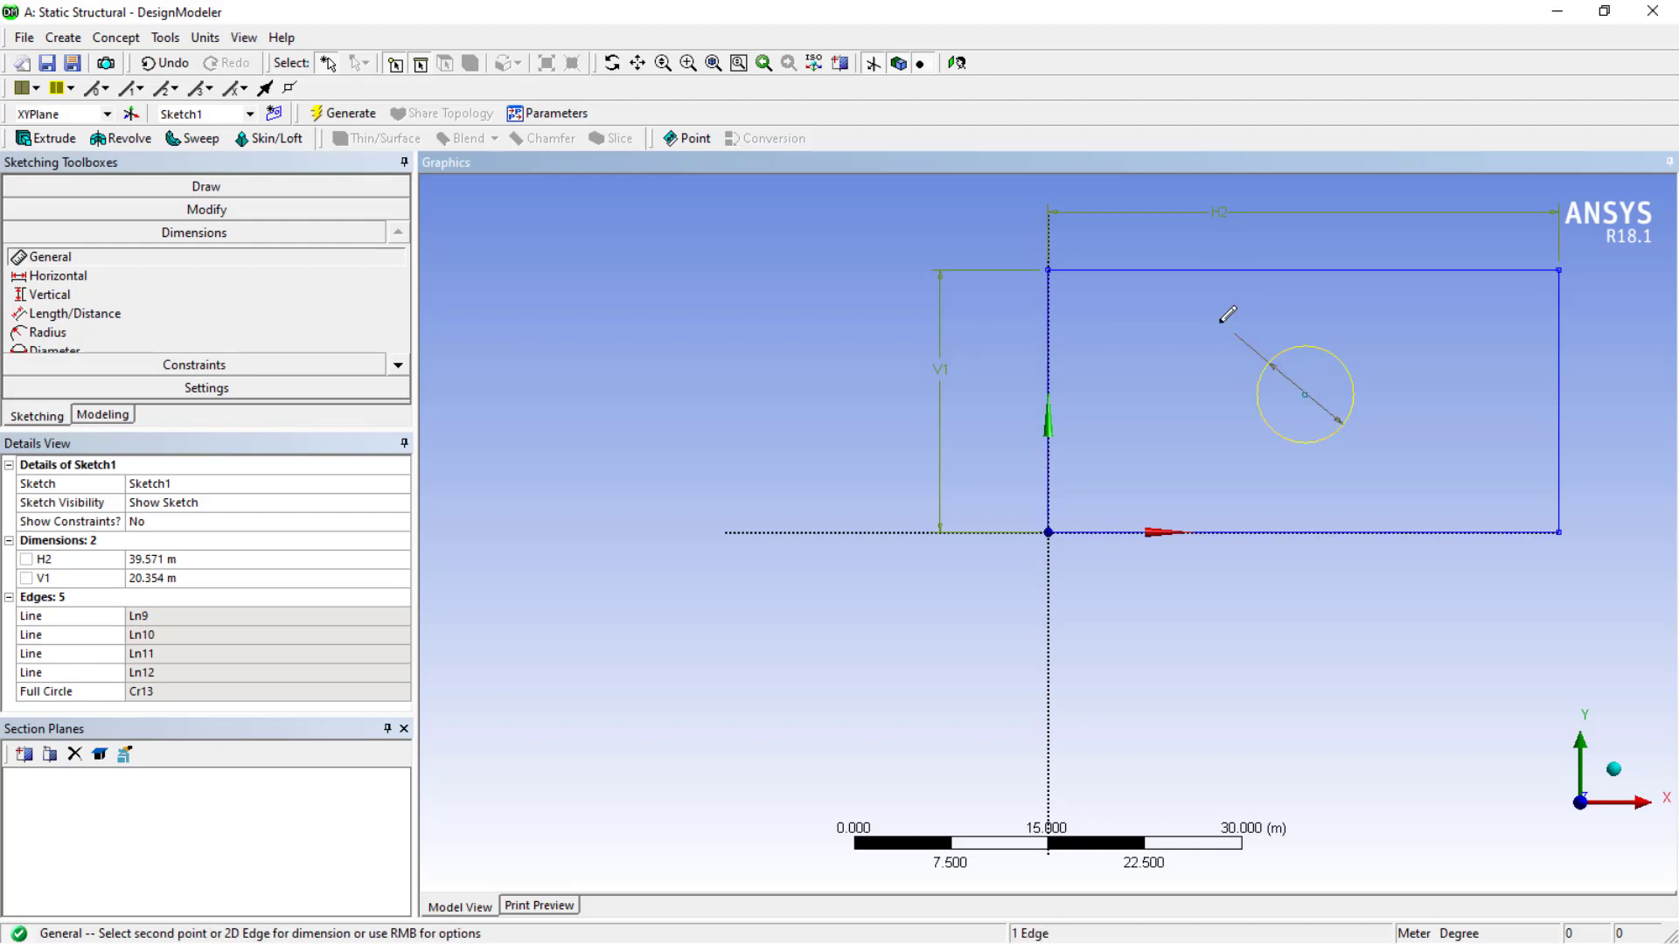
click(1224, 320)
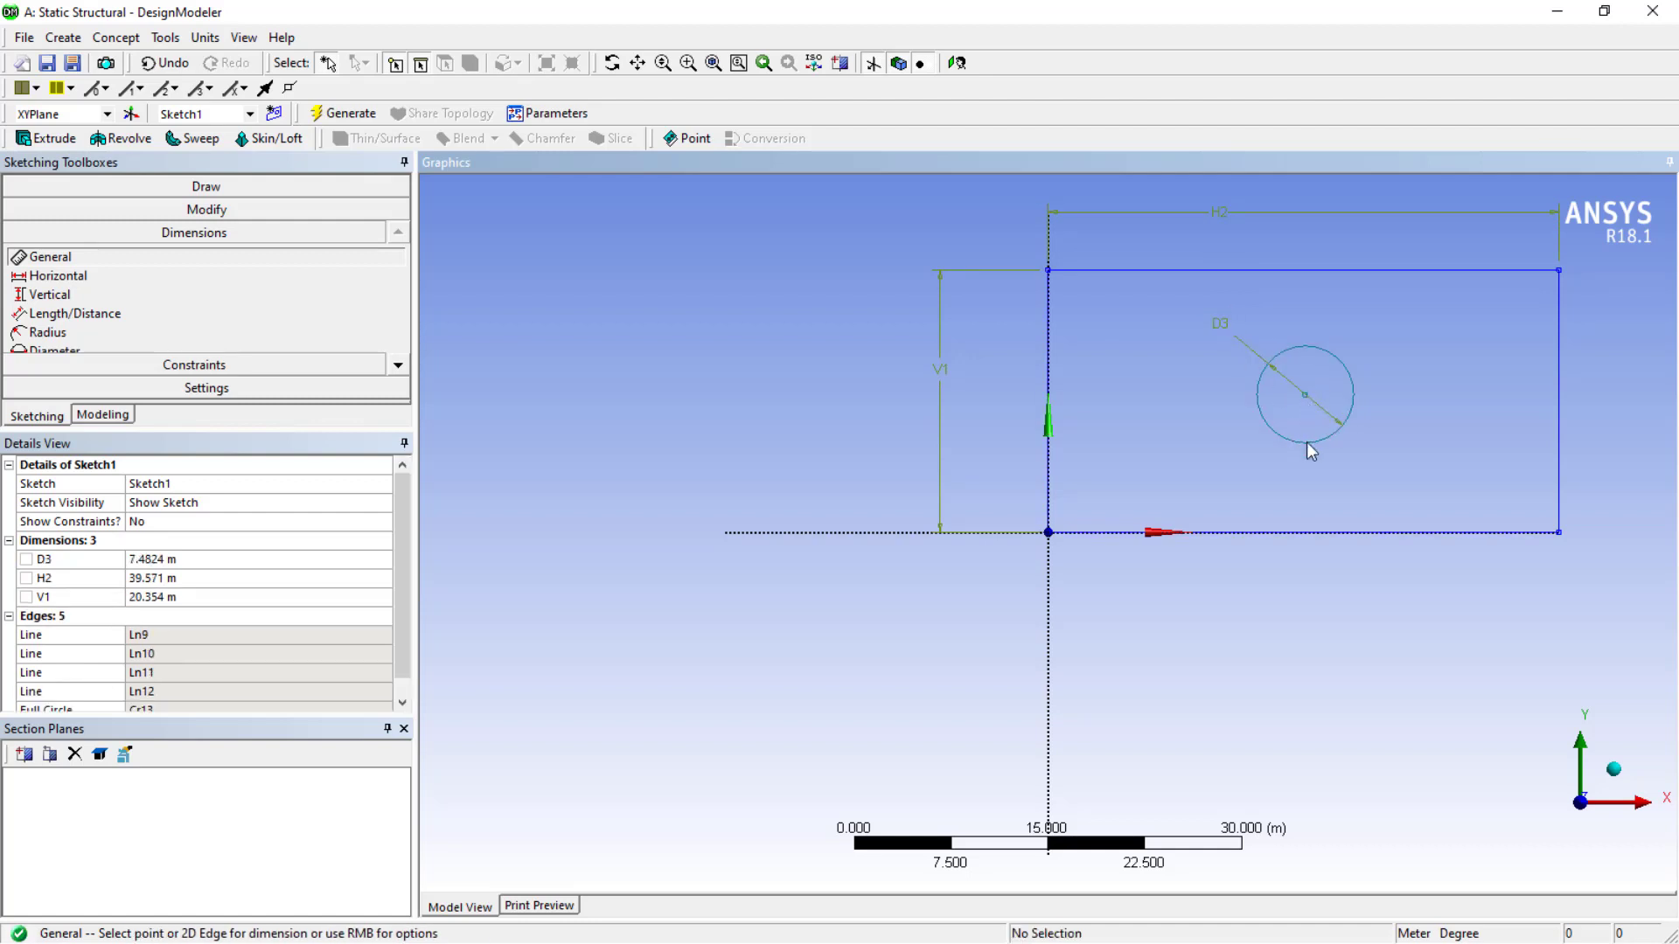
click(1310, 533)
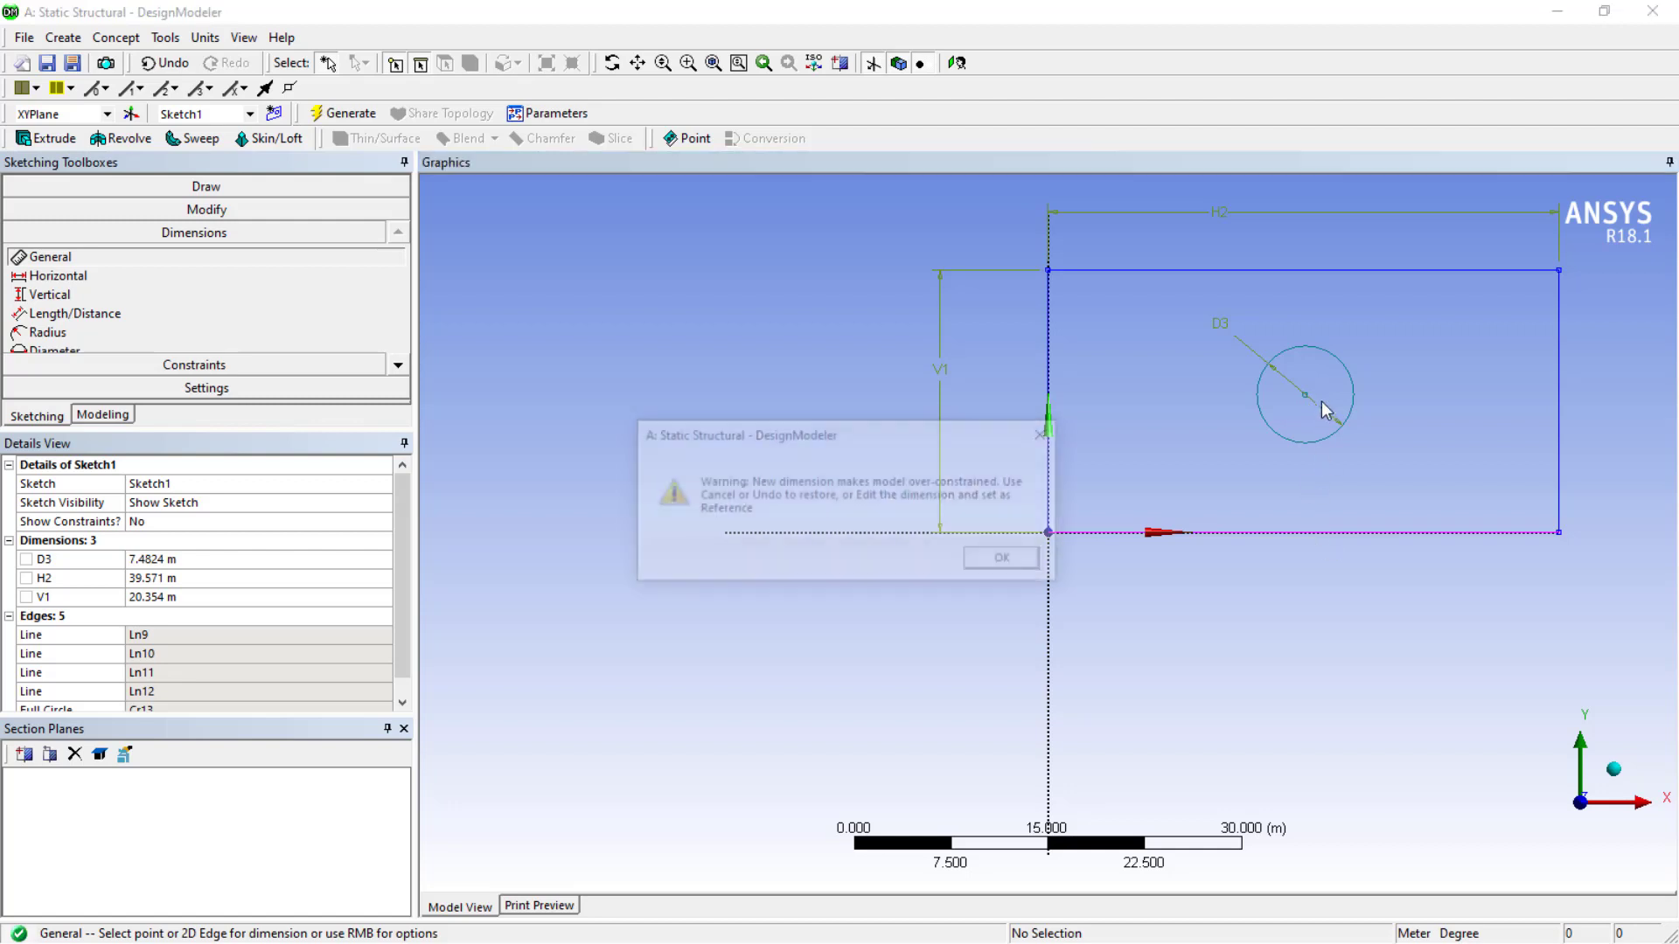
click(1006, 564)
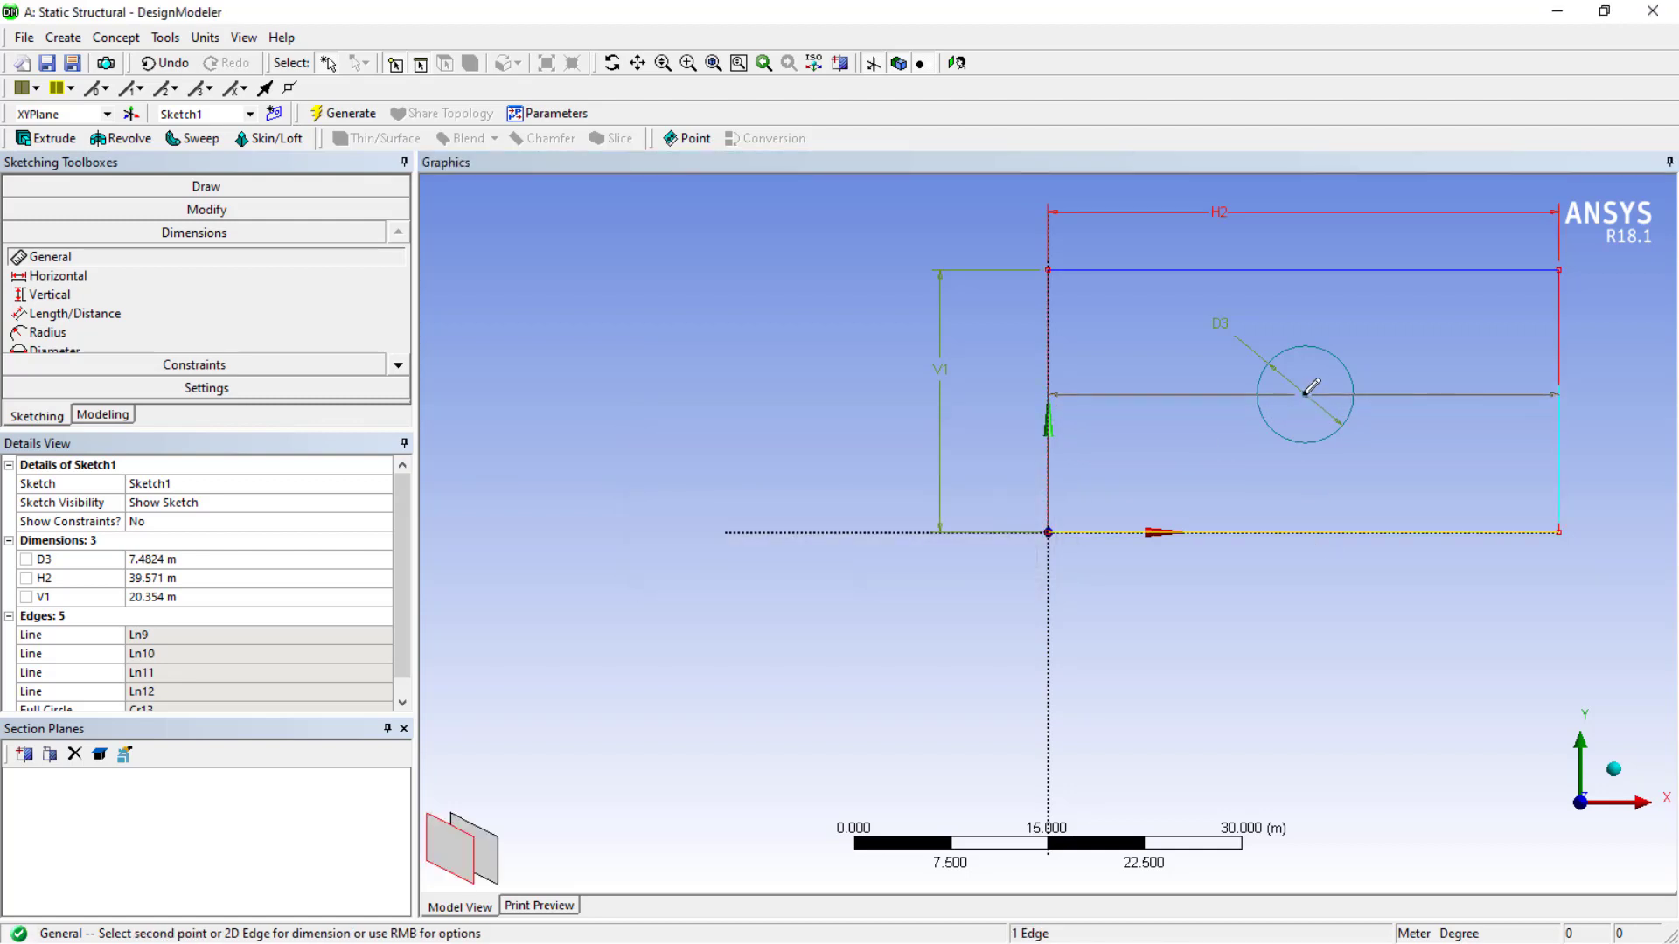
click(1309, 394)
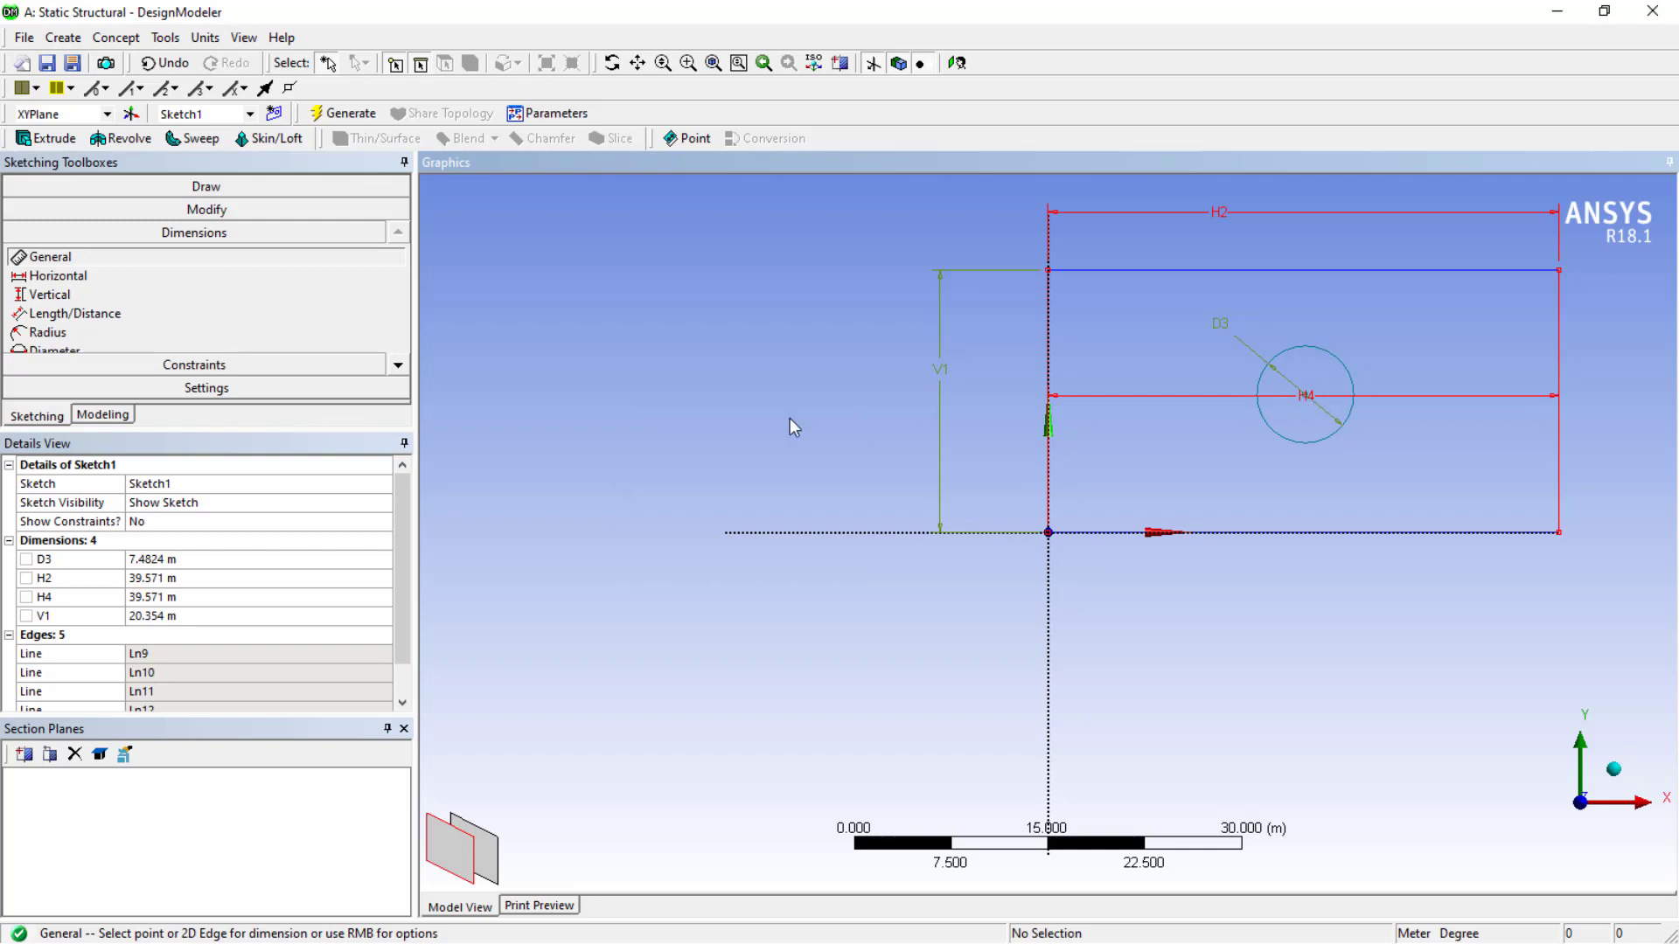
click(70, 607)
right_click(79, 612)
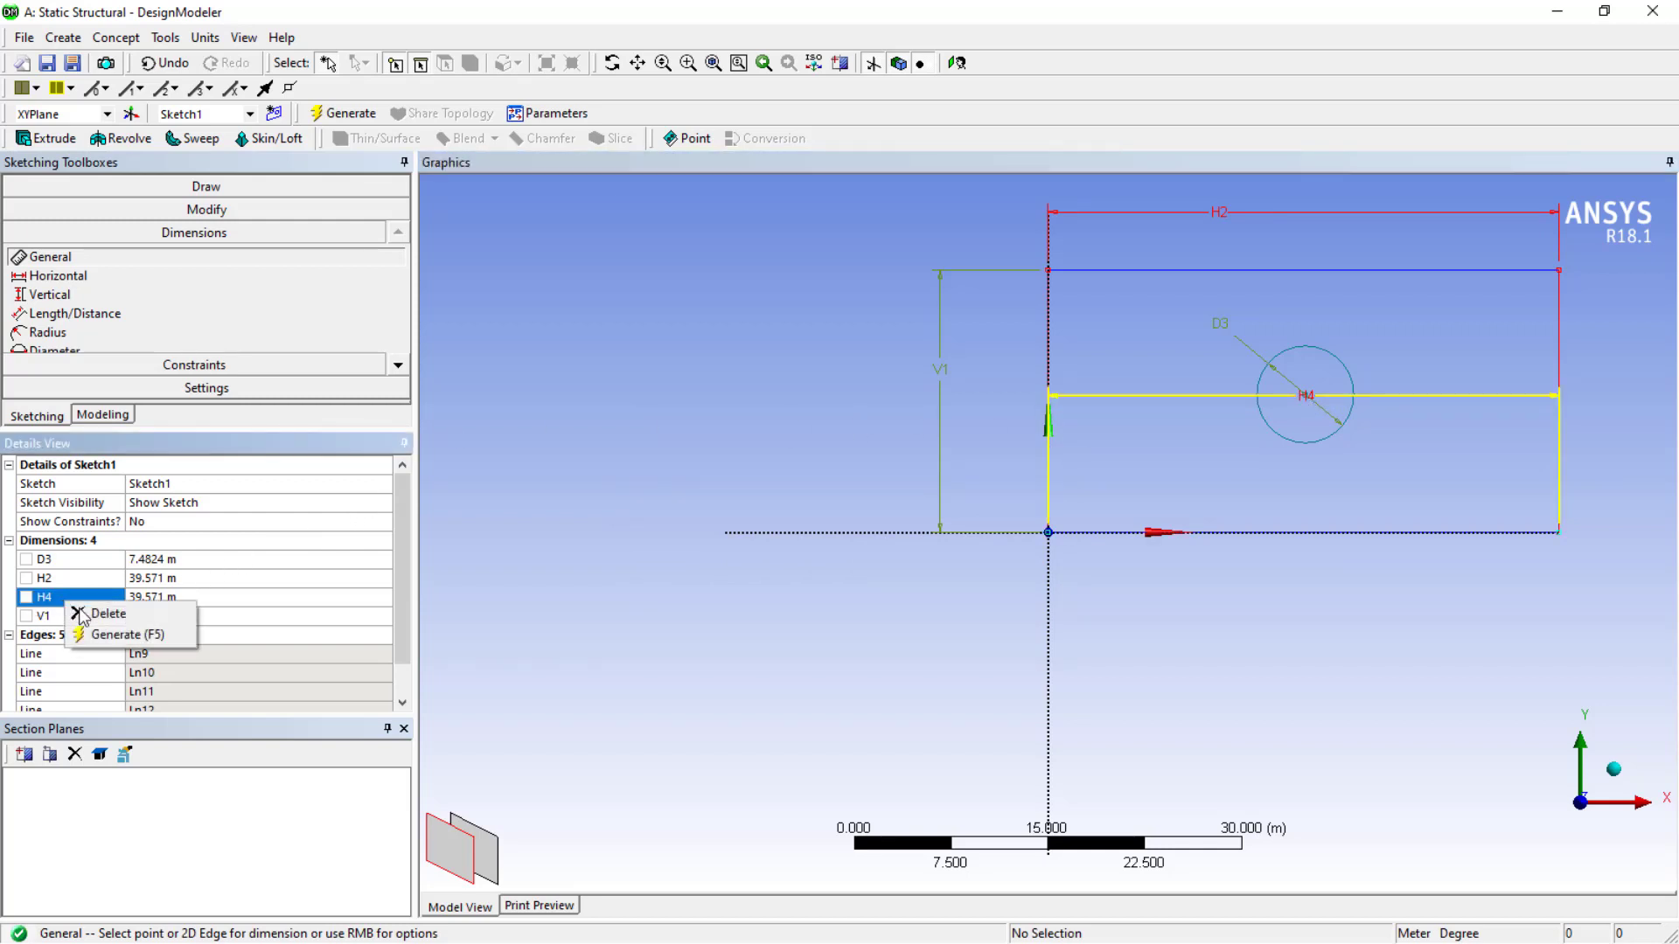
click(80, 616)
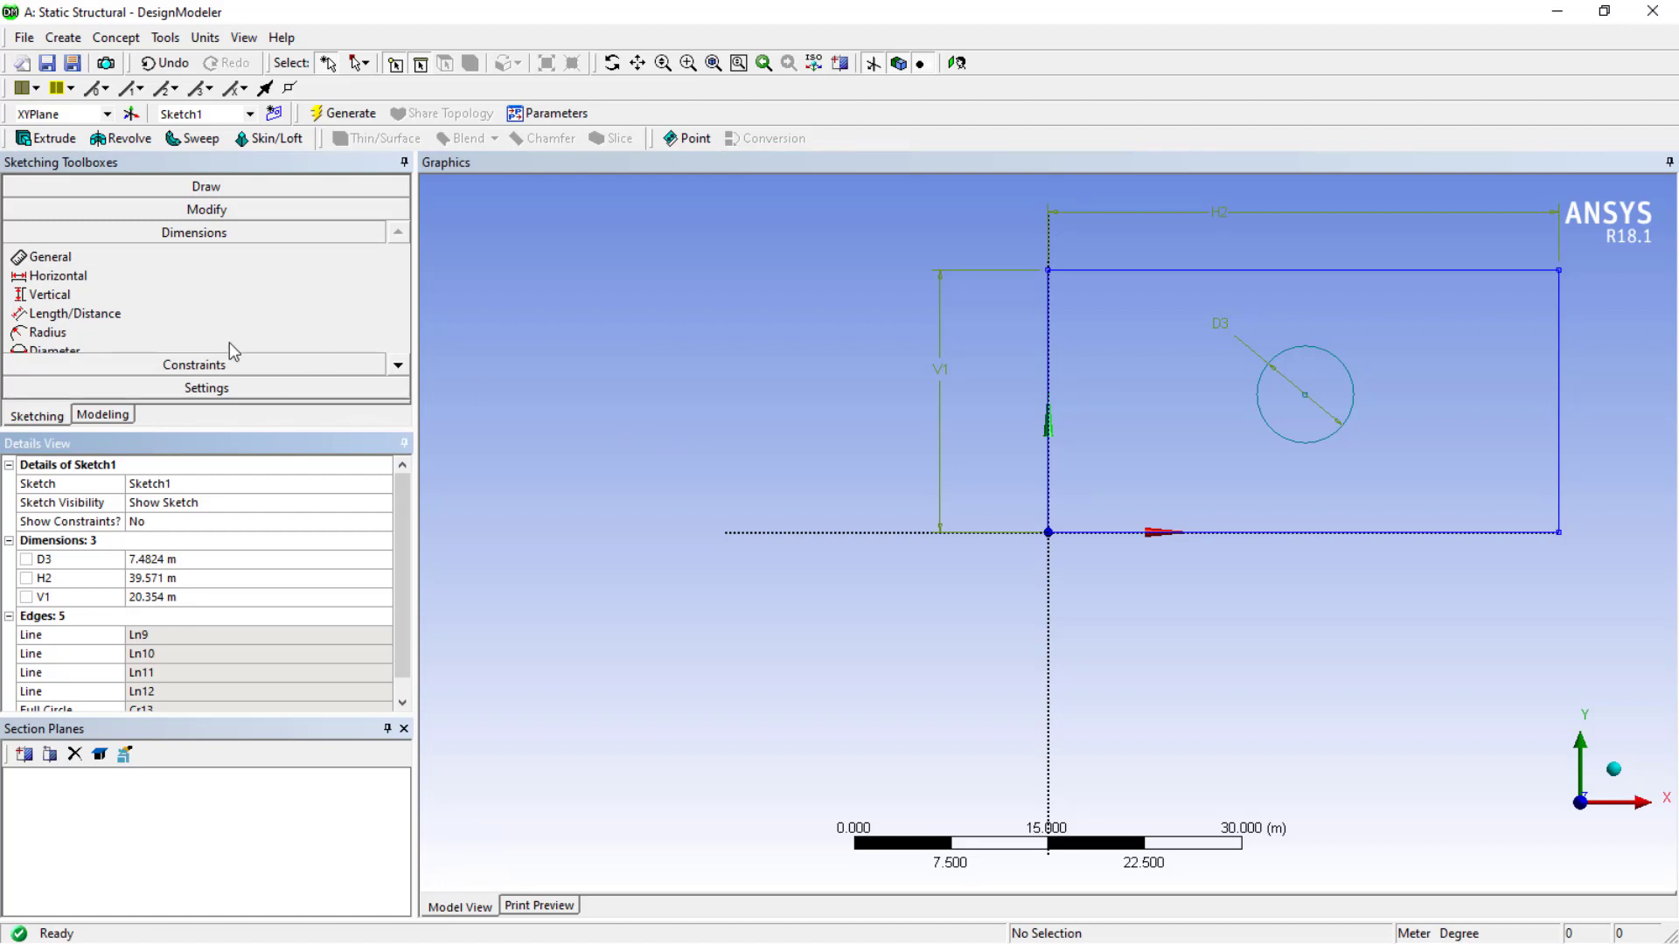
Dimension the circle centre's distances from the rectangle's bottom edge and from its left edge
click(49, 262)
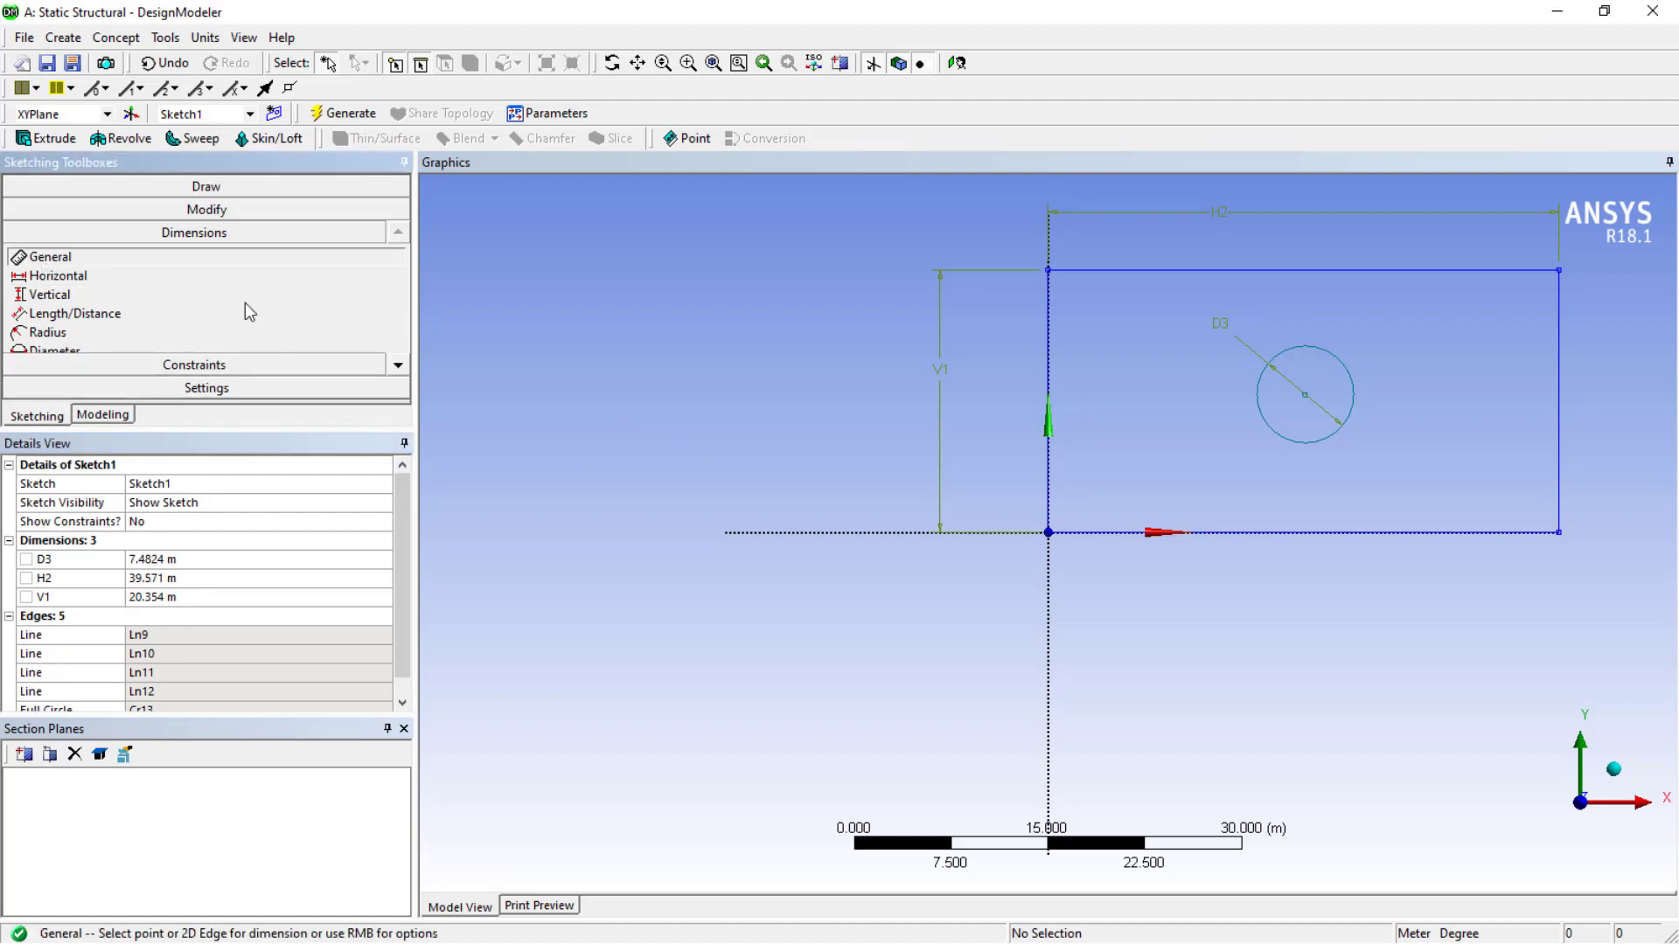
click(1306, 396)
click(1320, 533)
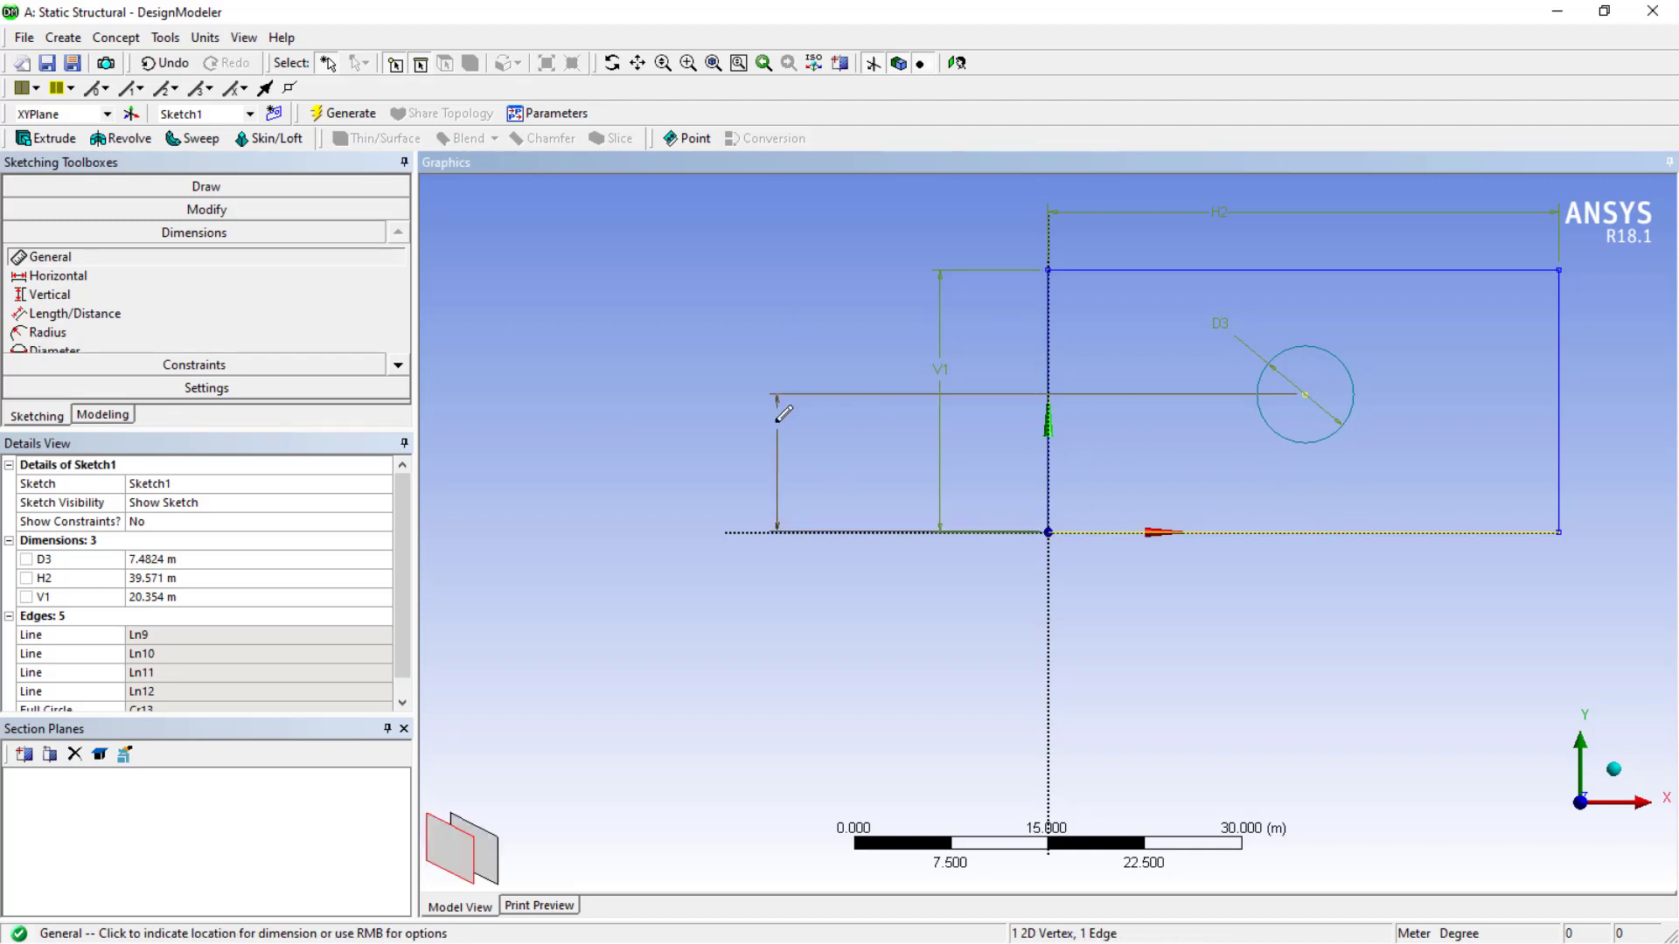
click(778, 450)
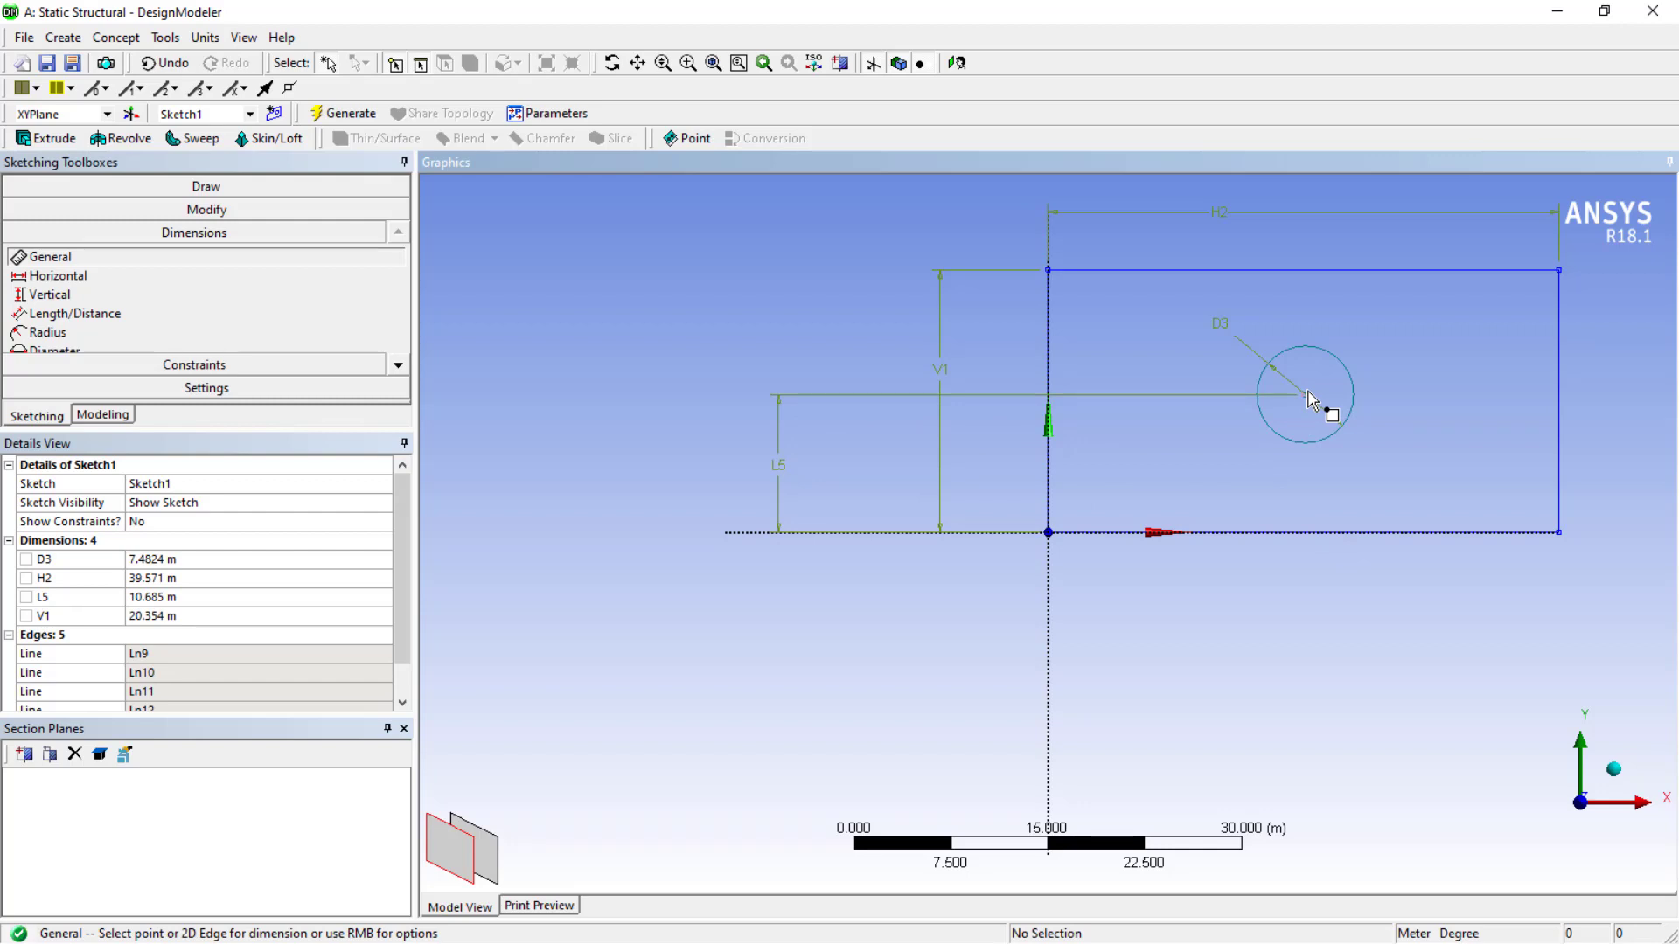
click(1306, 395)
click(1048, 443)
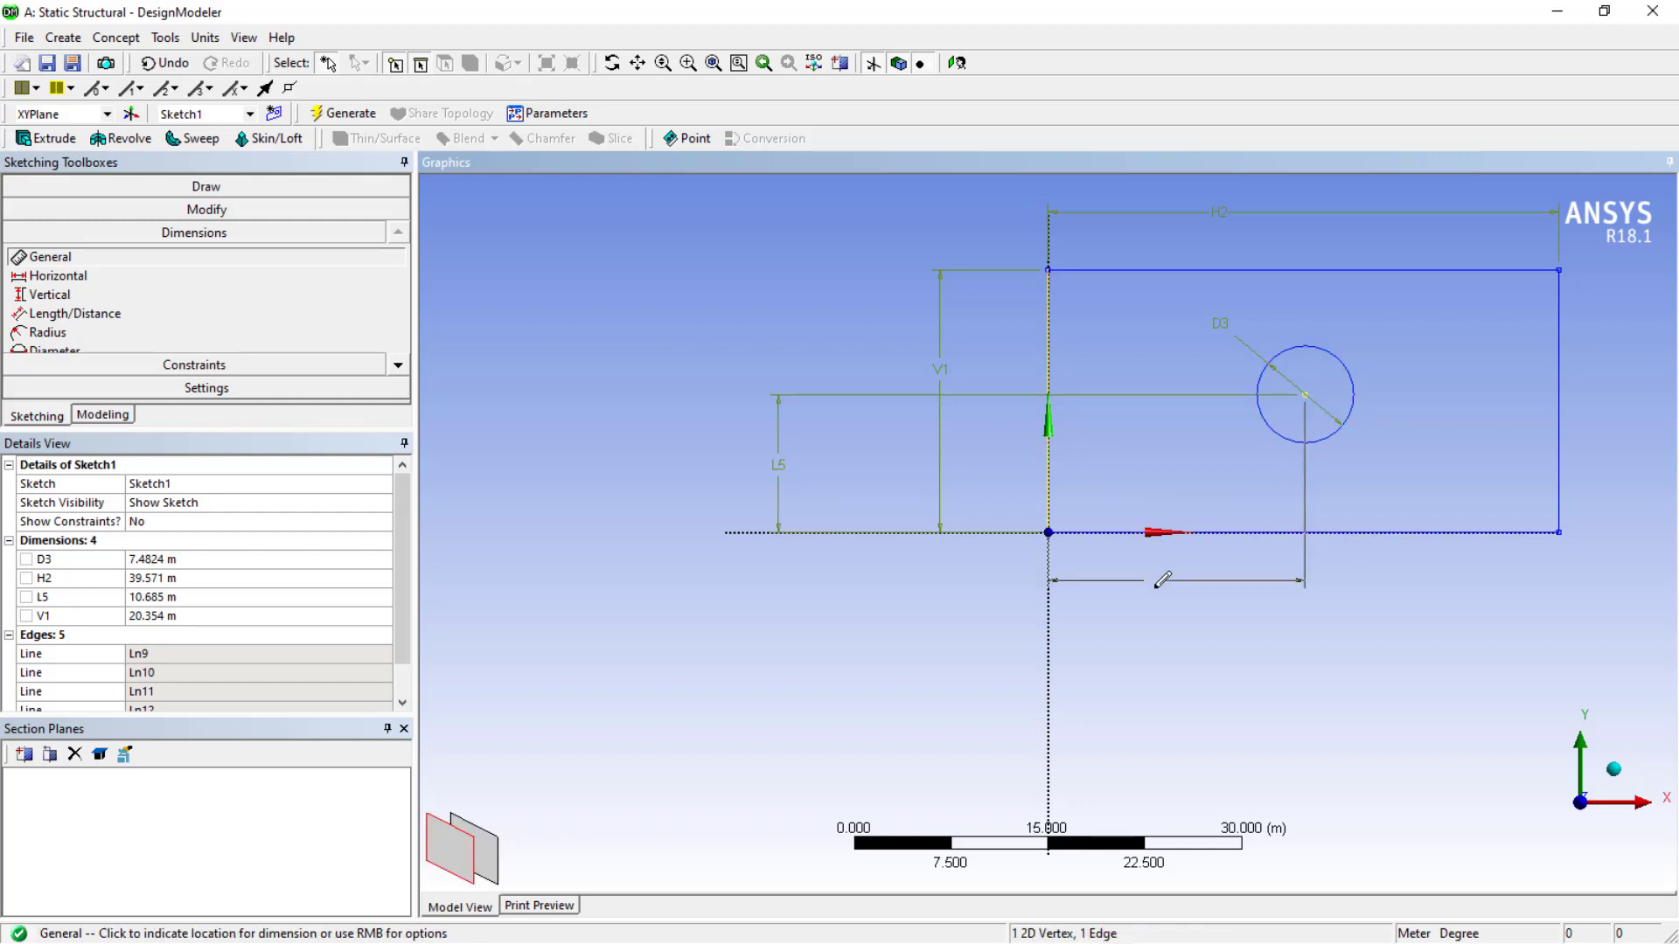
click(1172, 649)
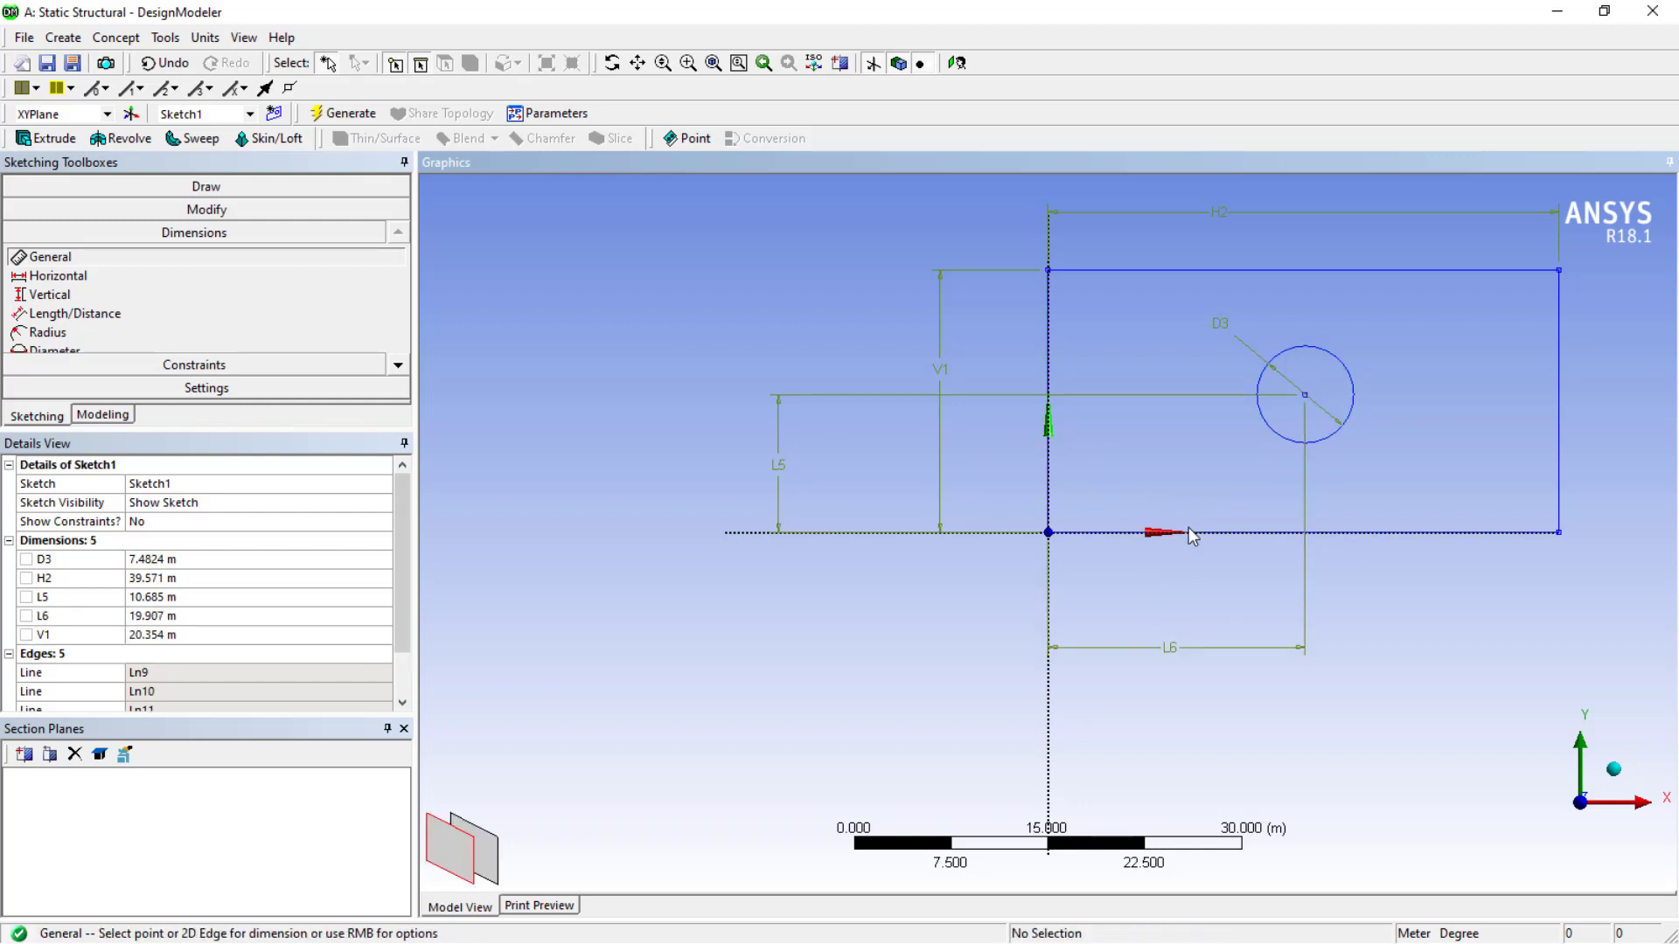
Set the circle's diameter to 10 m and the rectangle's width to 50 m
click(154, 560)
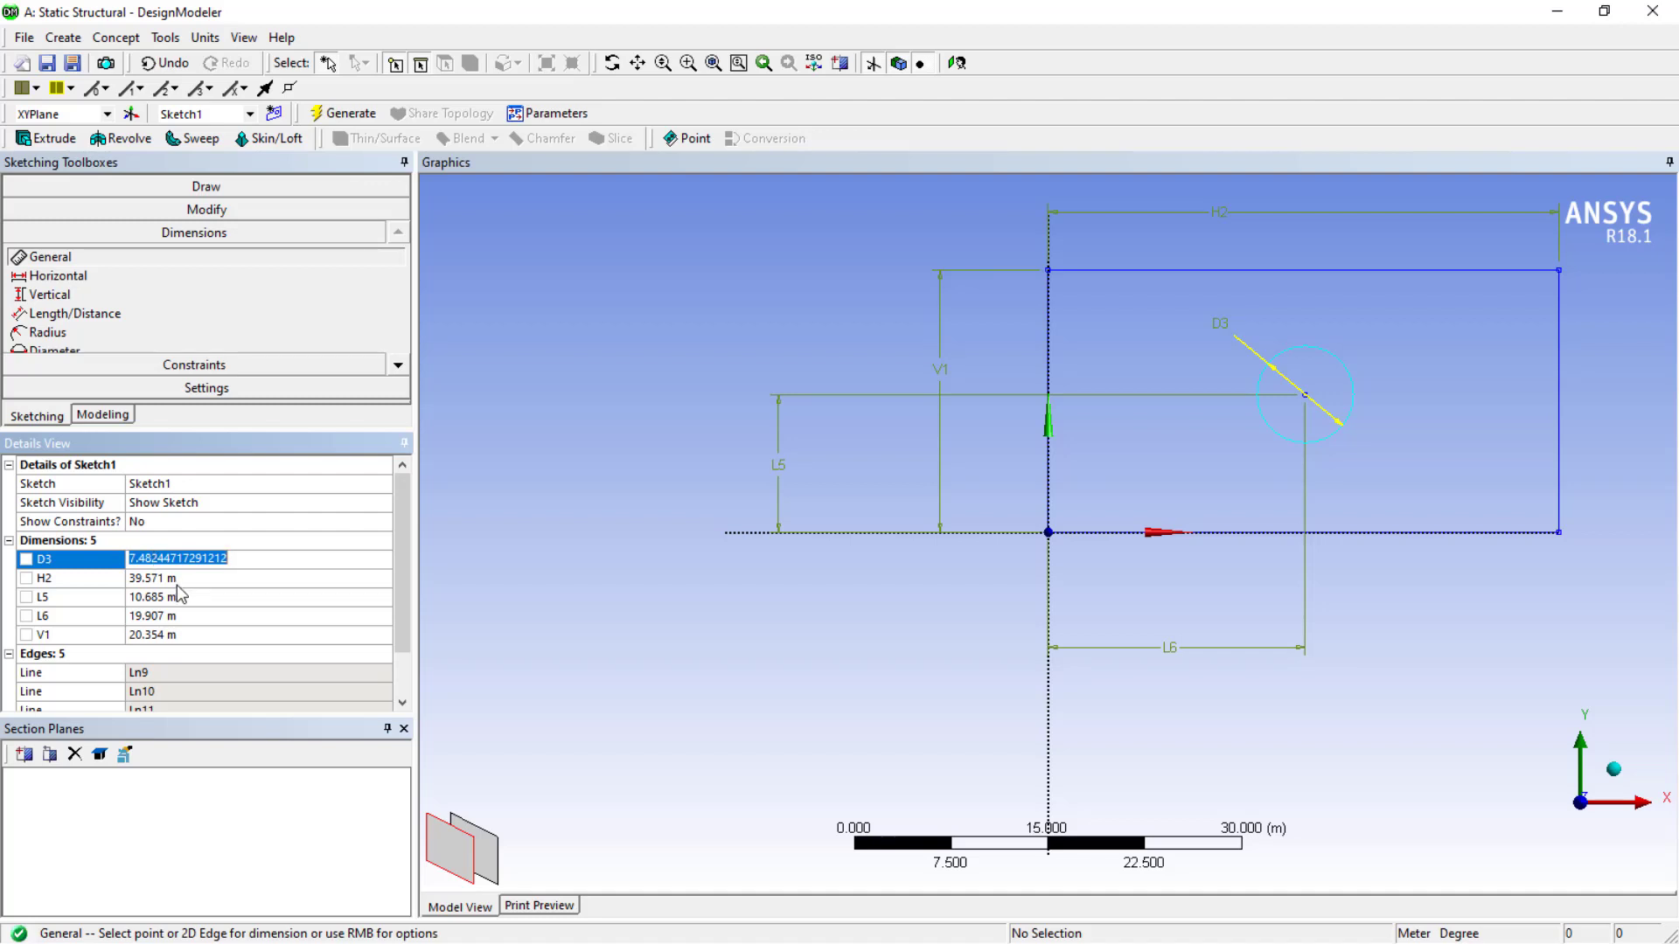
text(10)
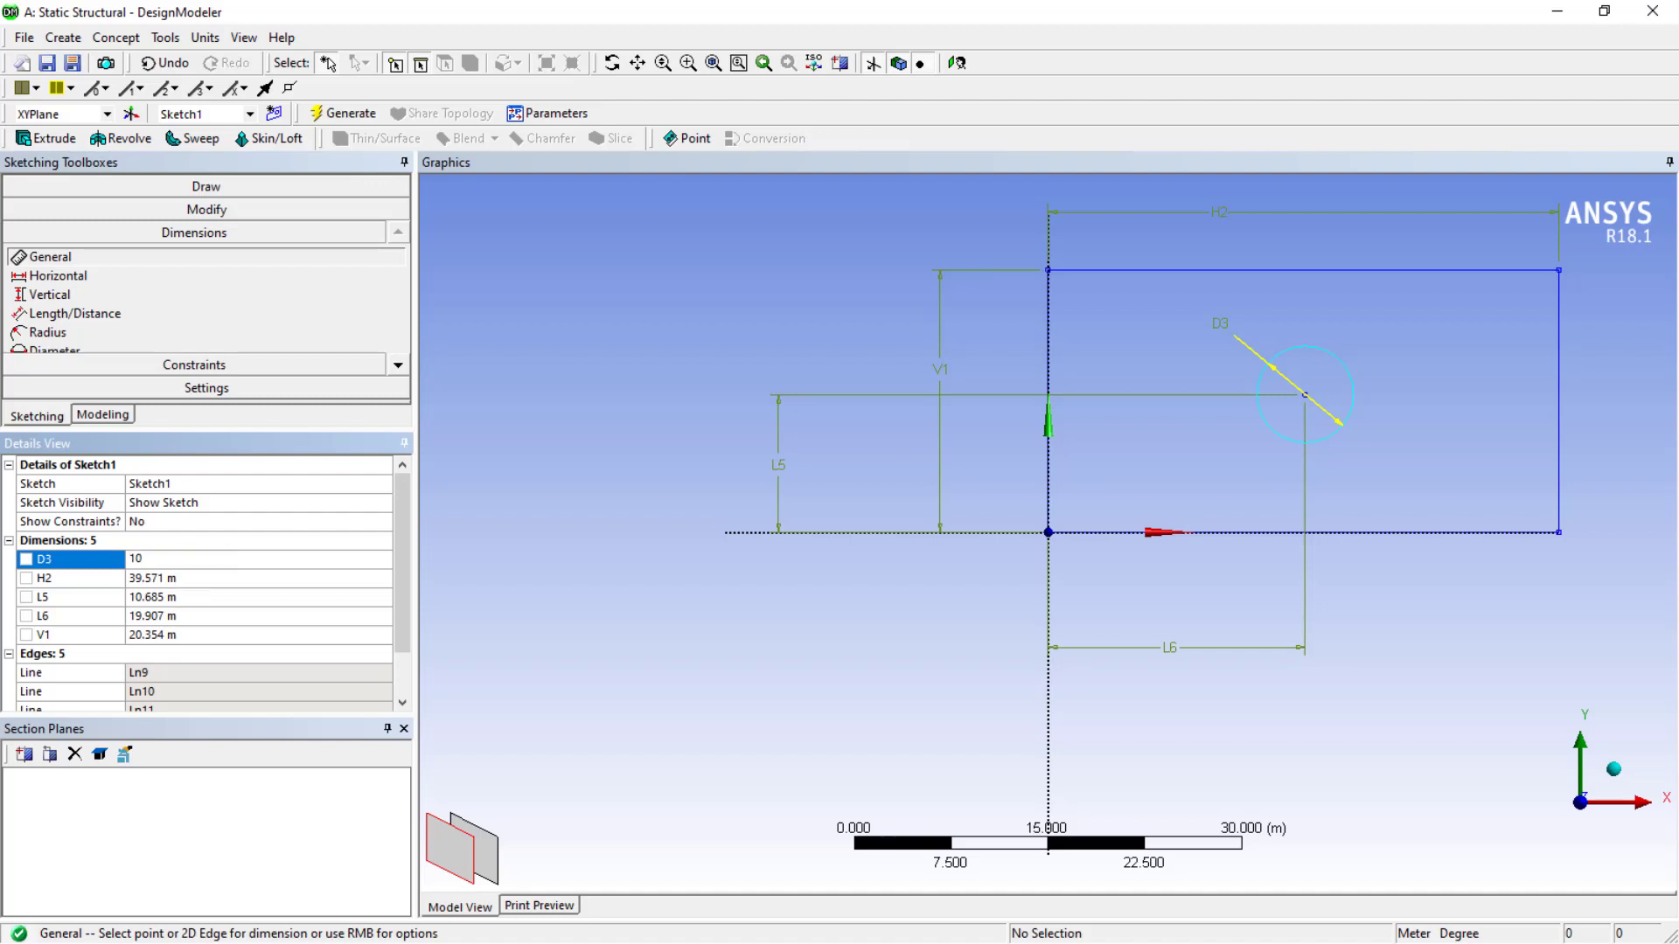
click(178, 579)
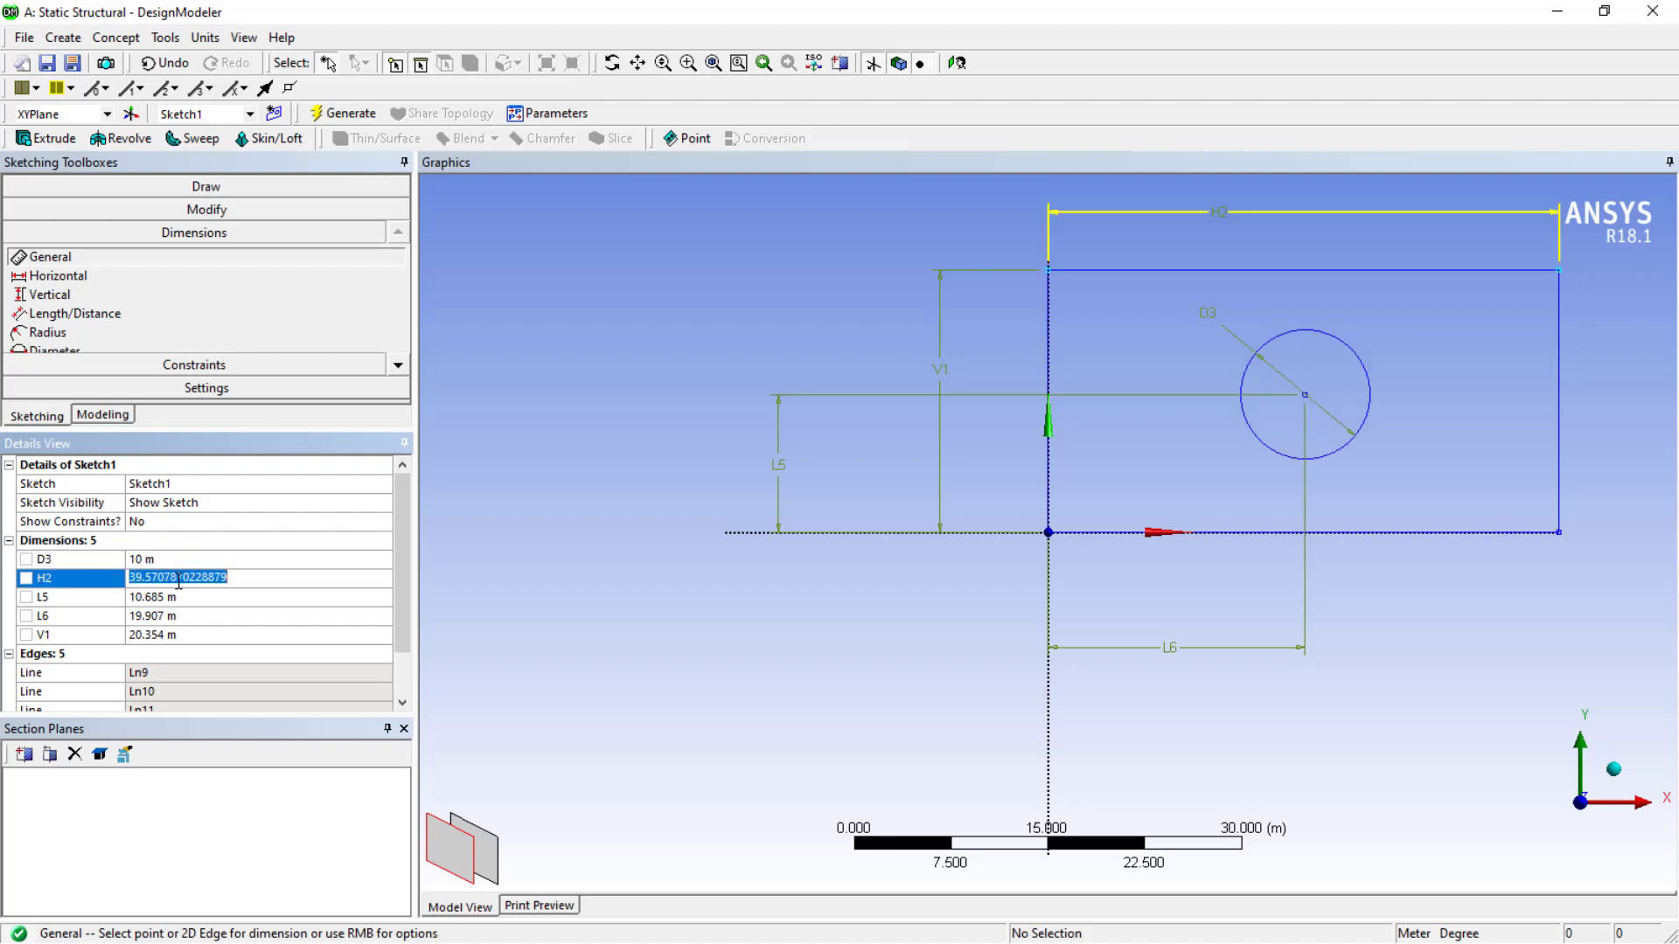
text(50)
Set the circle centre 12.5 m above the bottom edge and 25 m from the left edge, and the rectangle's height to 25 m
click(181, 597)
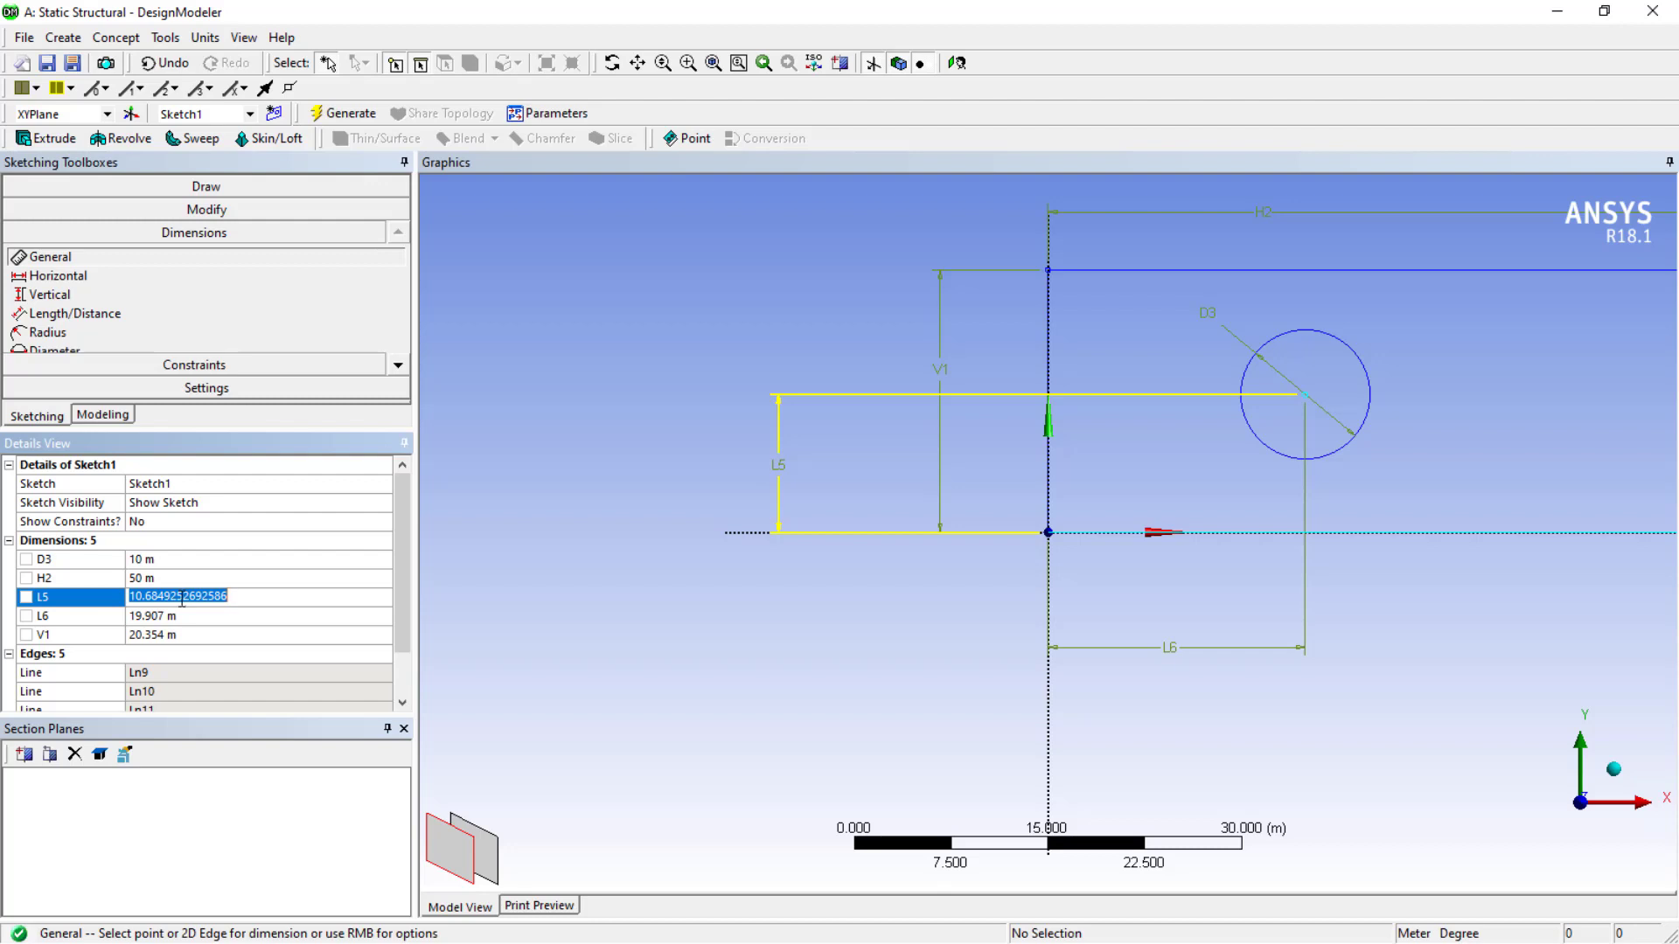
text(12.5)
click(158, 615)
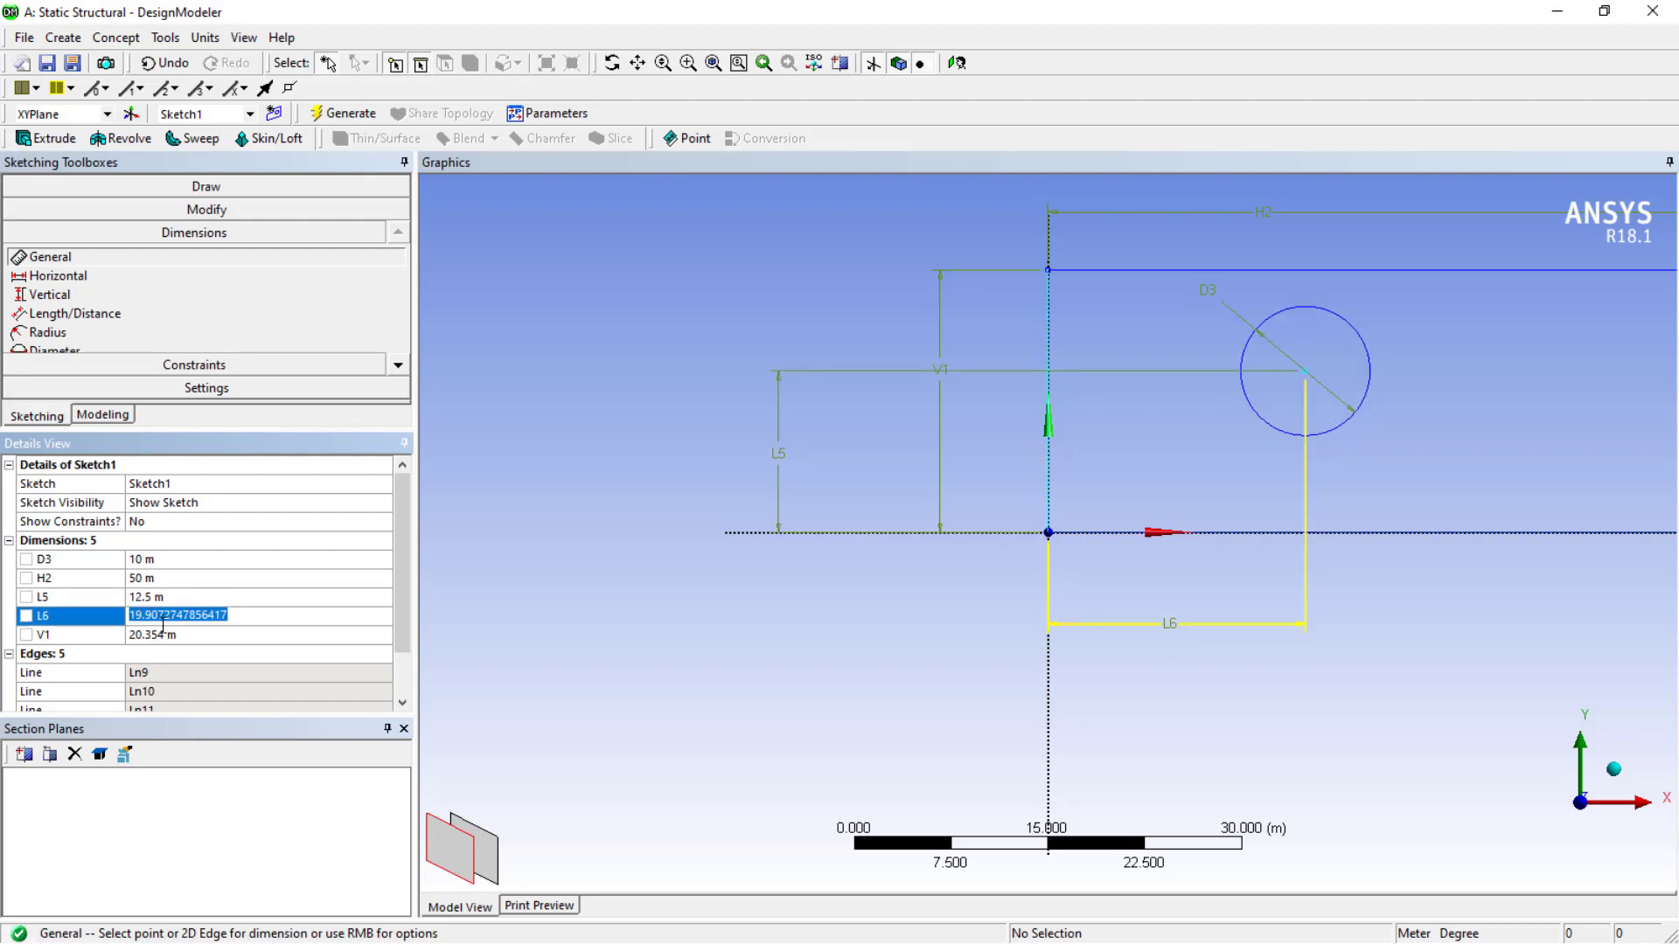
text(25)
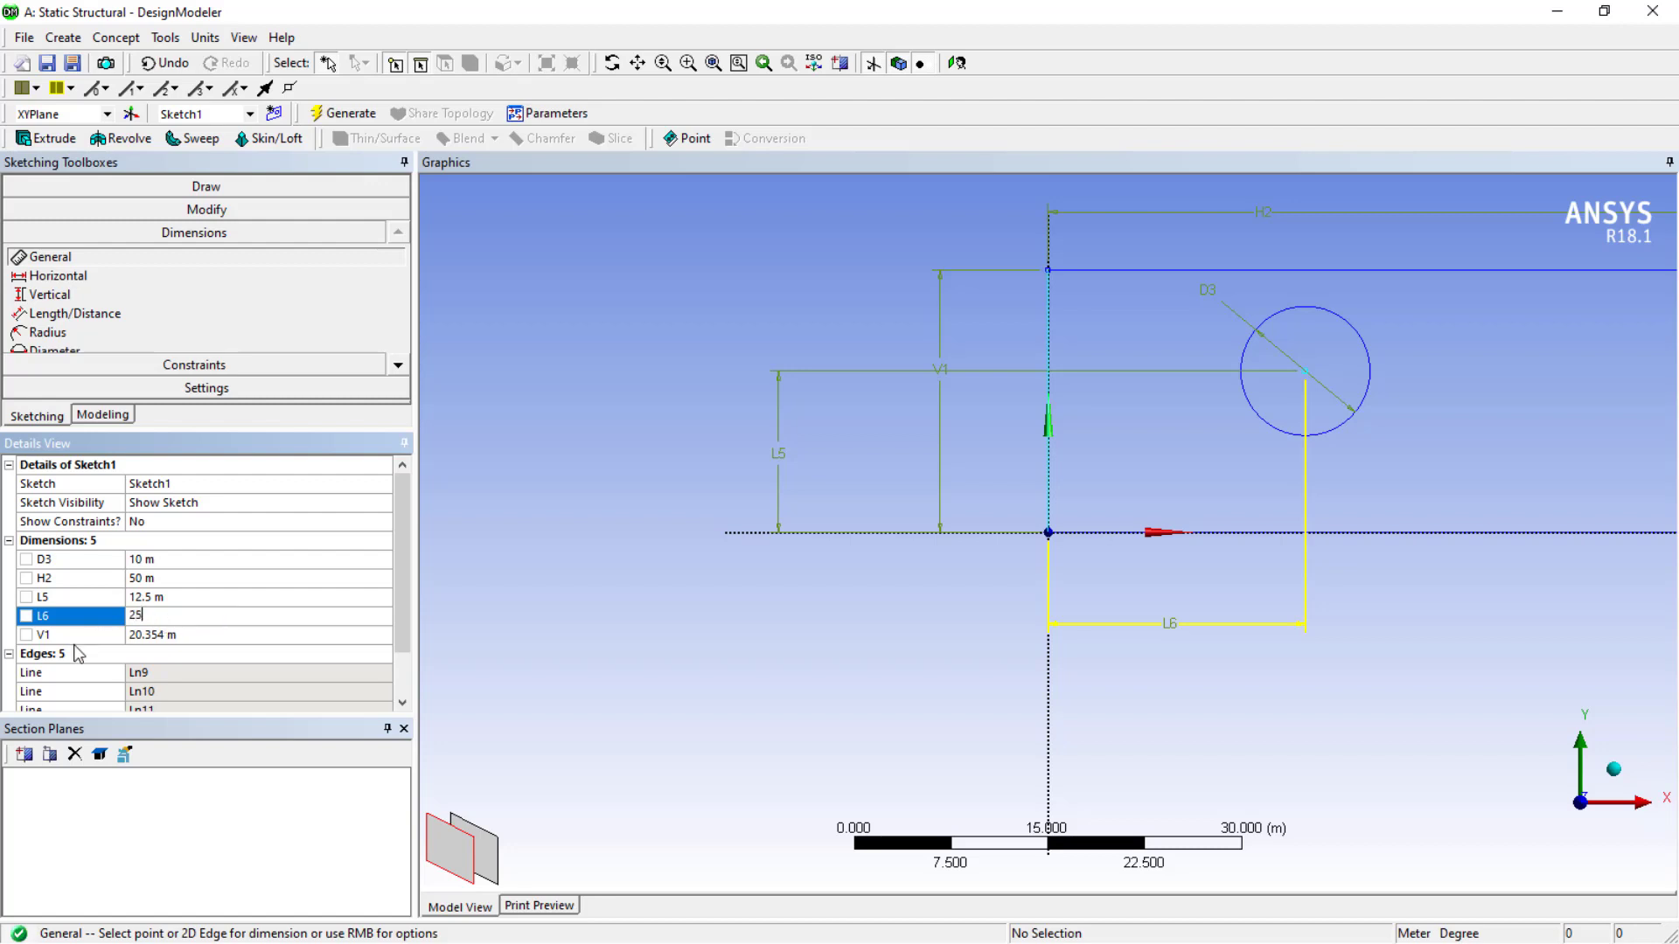
click(157, 636)
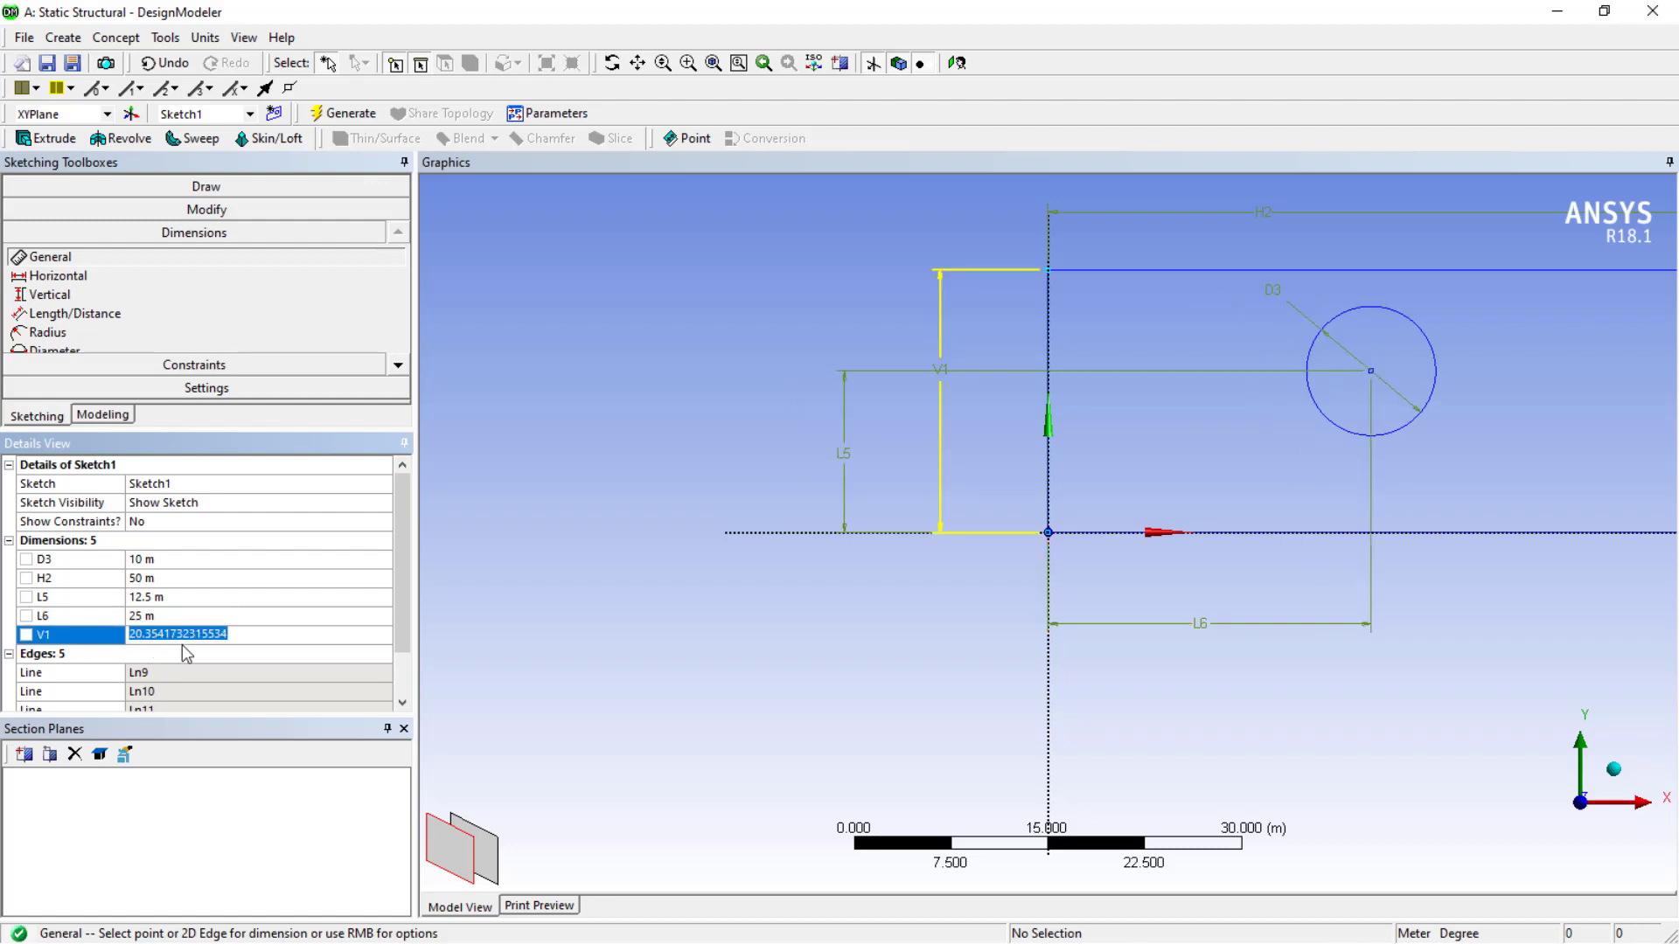
text(25)
key(Return)
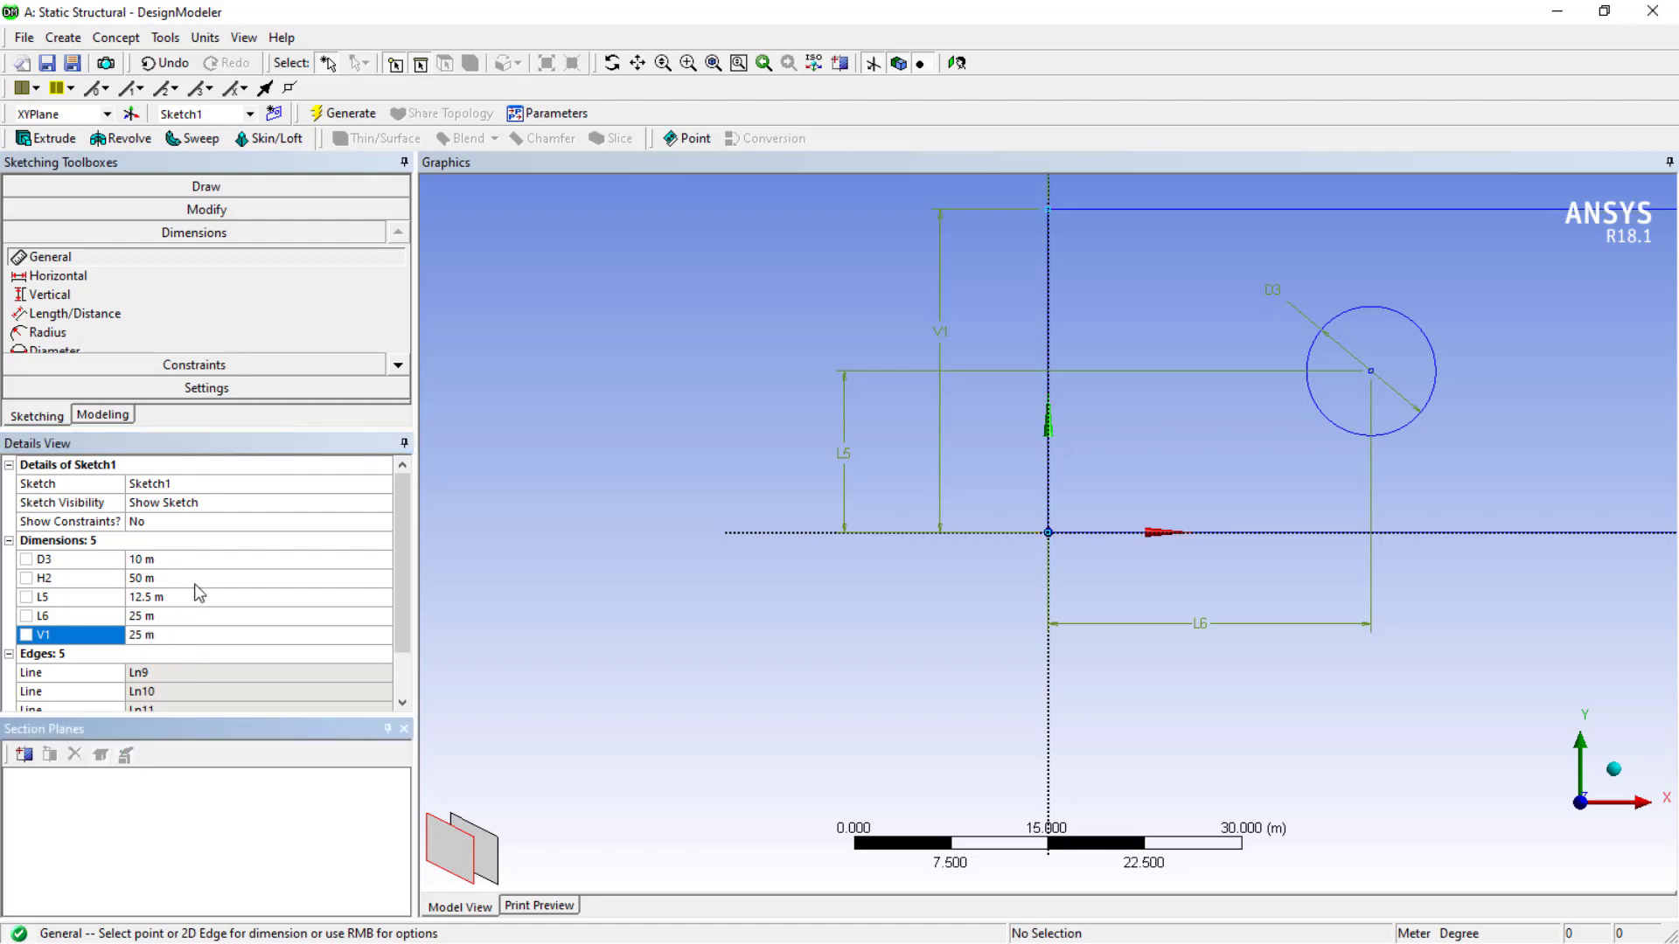
scroll(1143, 463, down, 2)
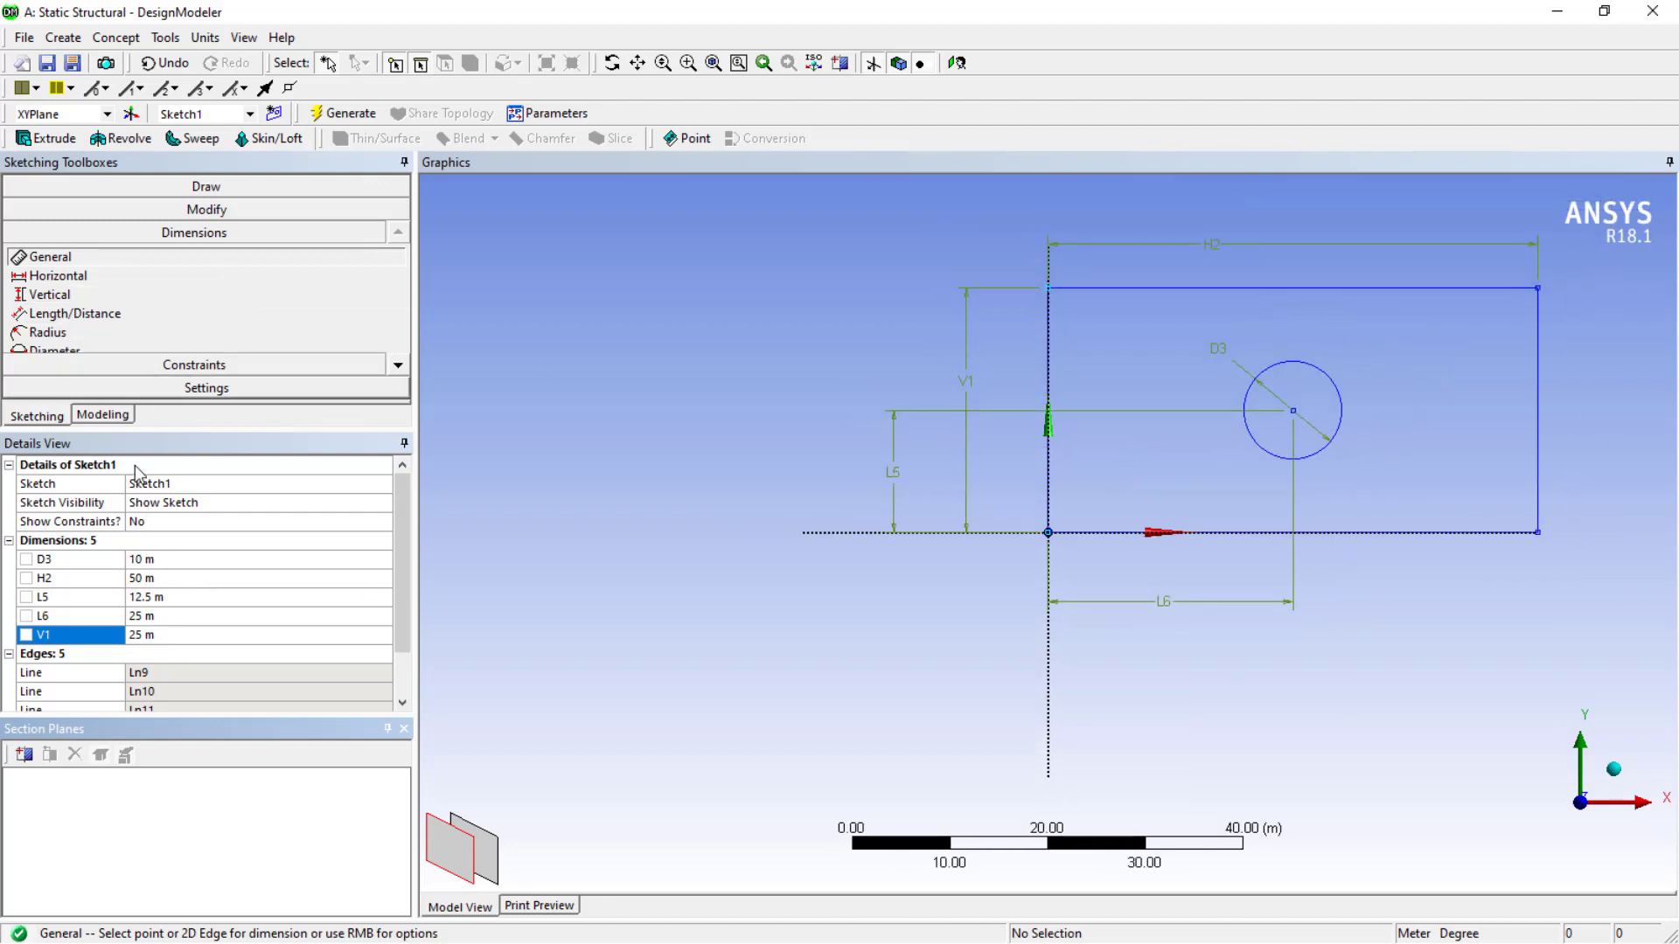
Extrude the plate sketch with its circular hole to a fixed depth of 0.02 m as added material, and generate the body
click(103, 415)
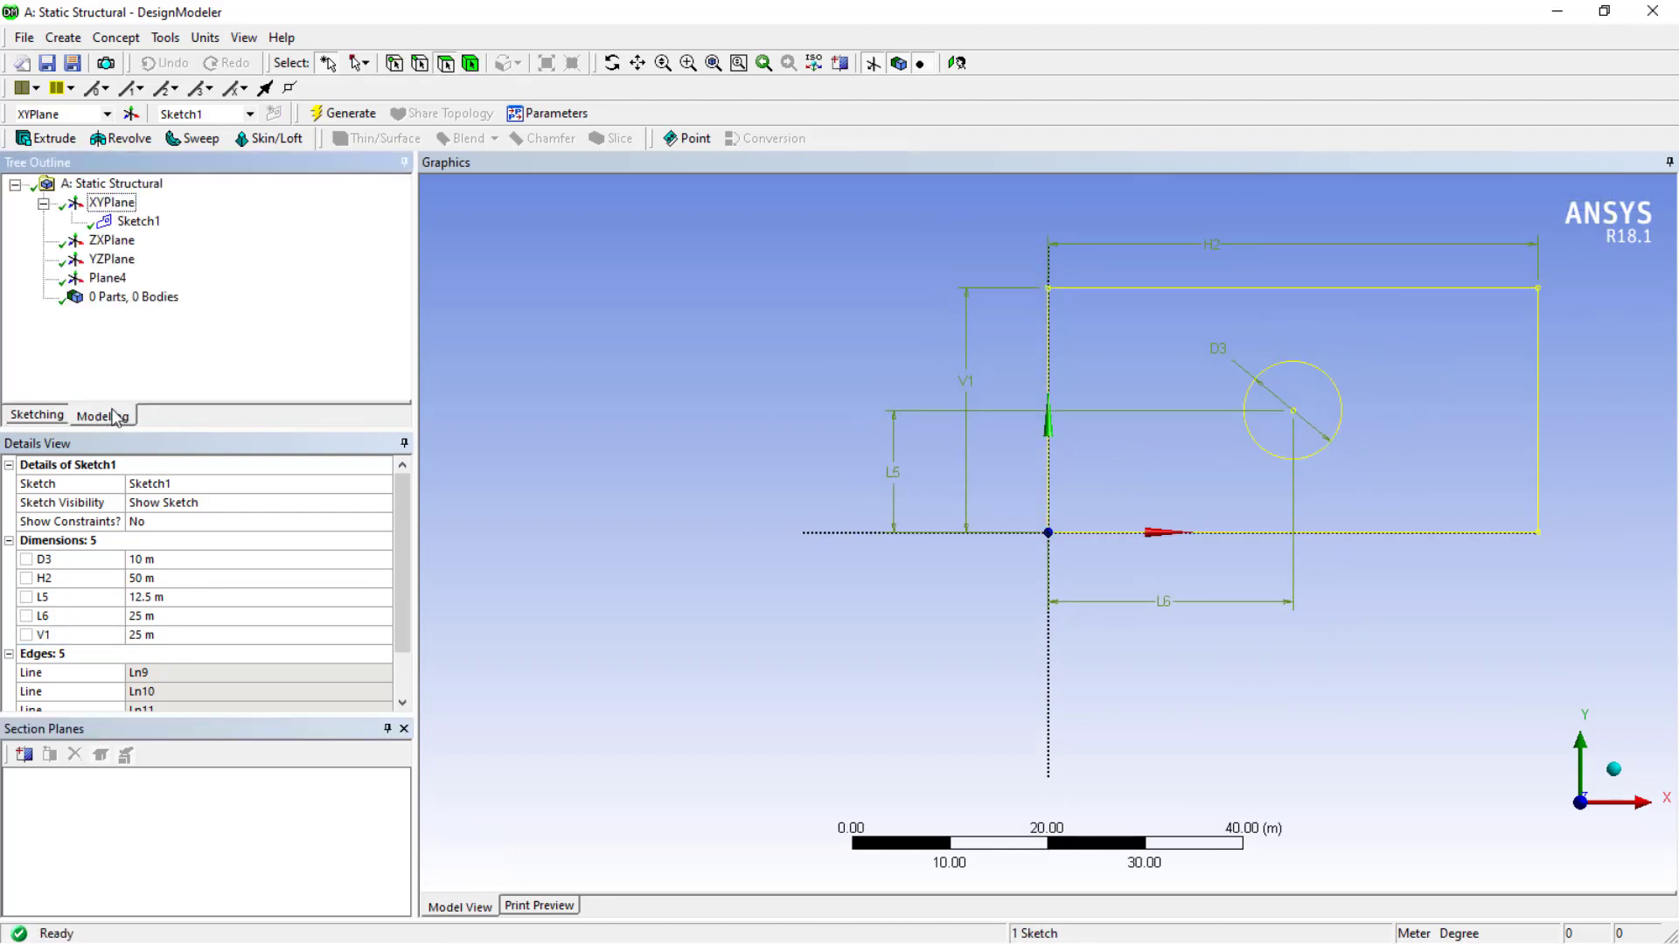
click(48, 142)
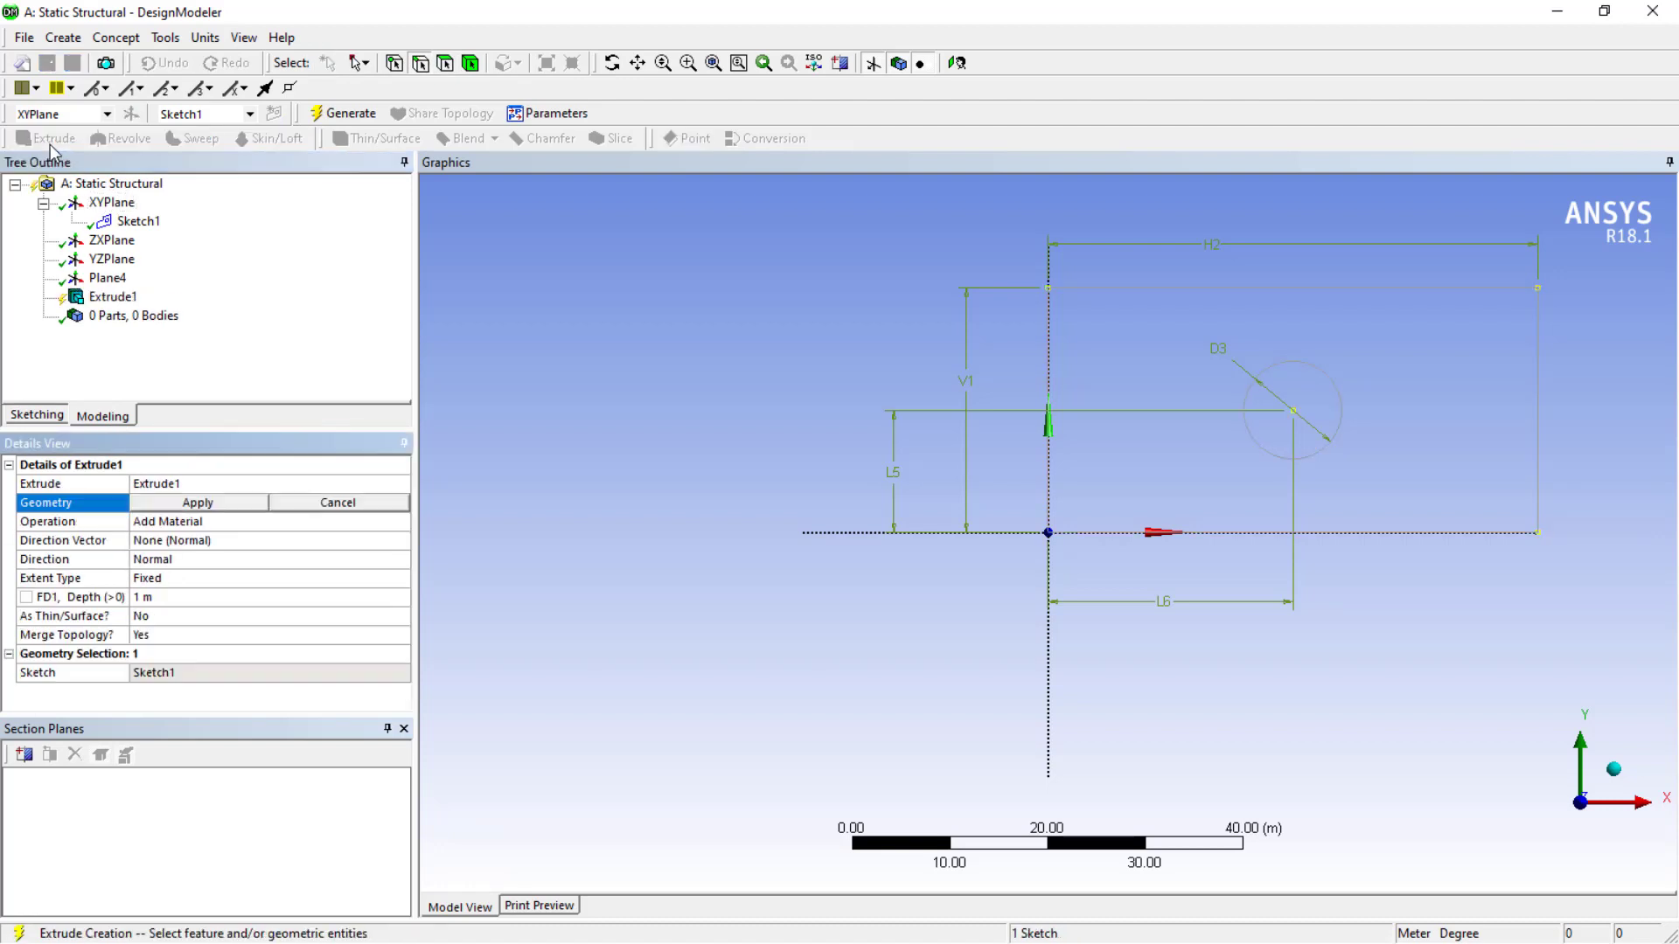
click(198, 512)
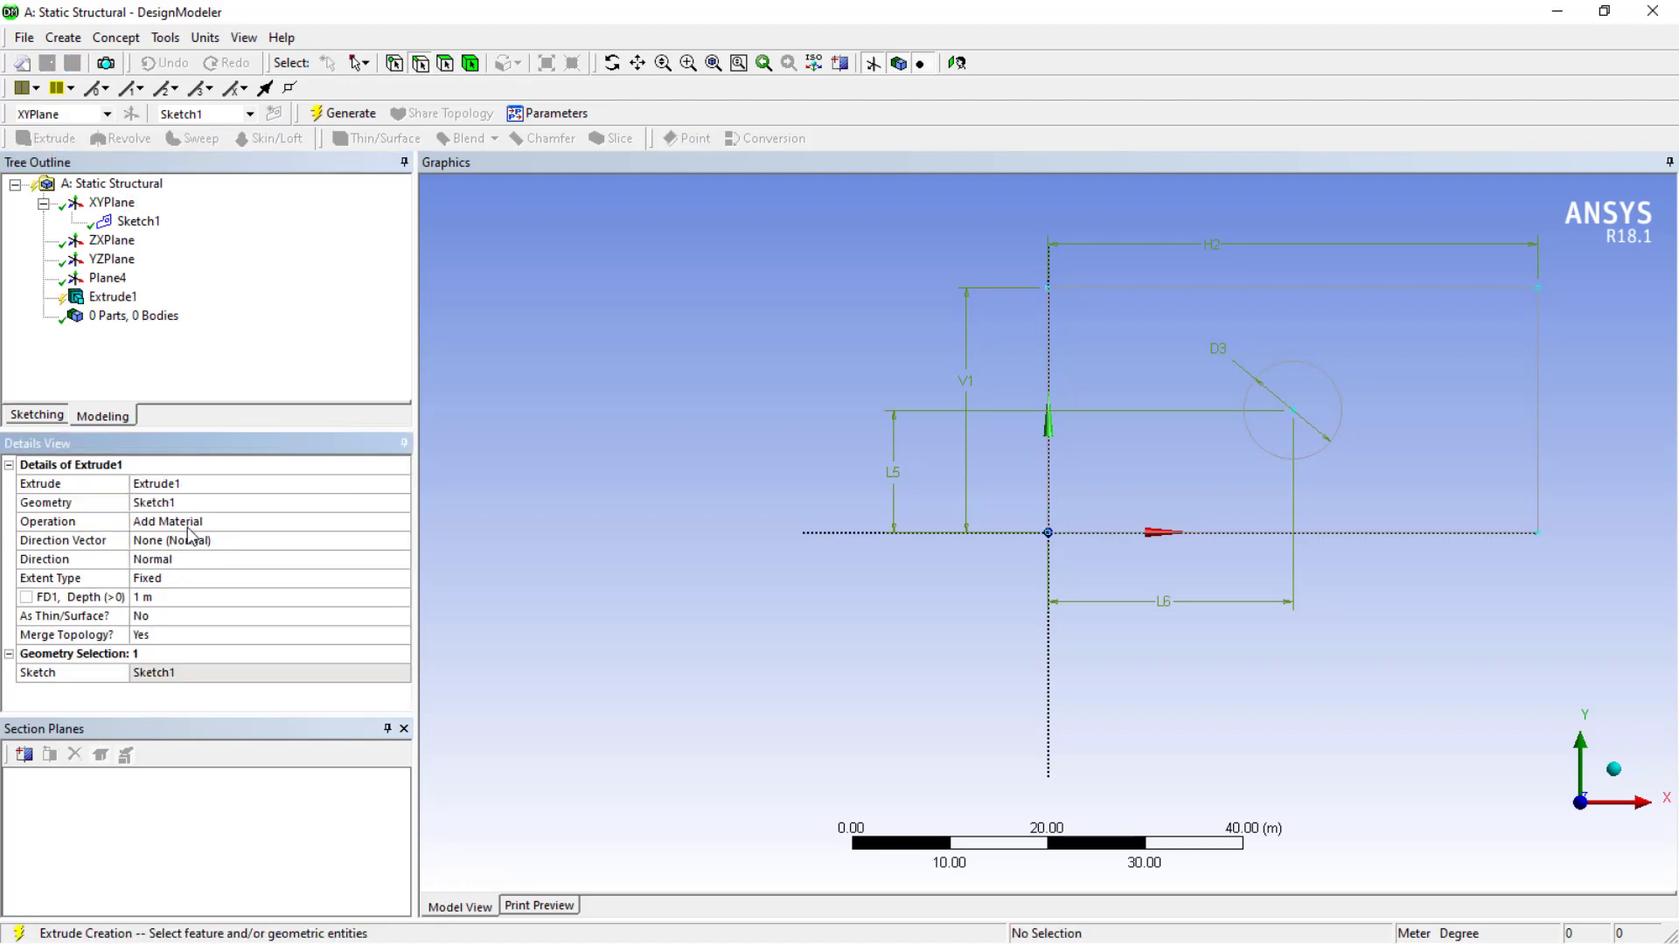
click(179, 597)
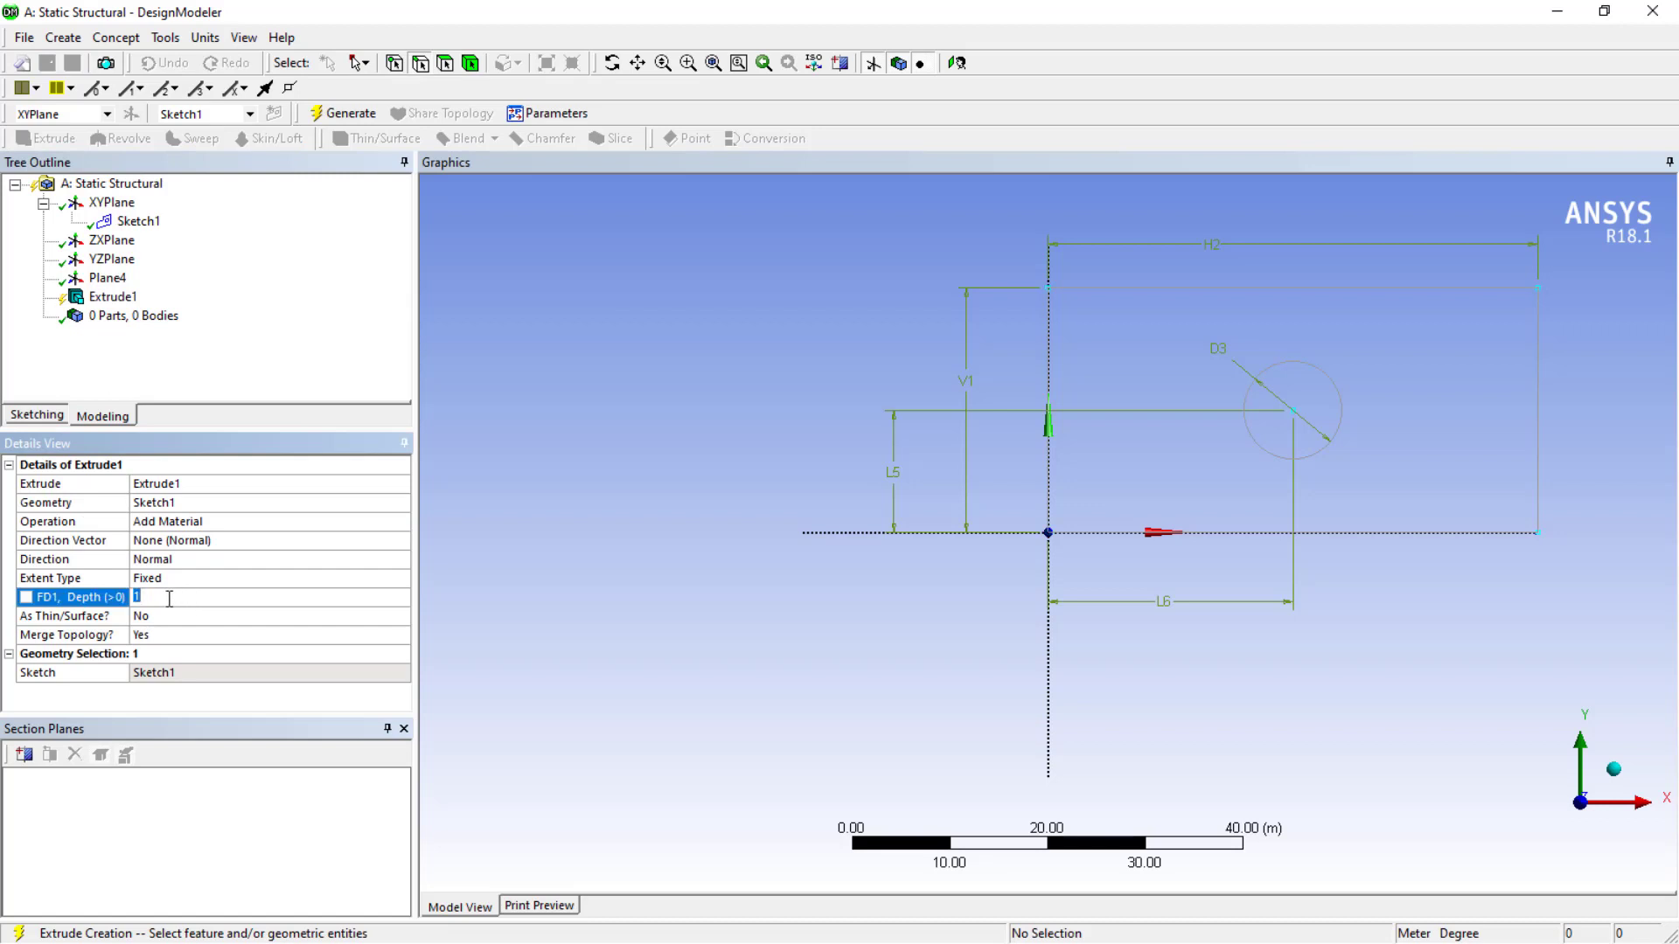
text(0.02)
click(517, 579)
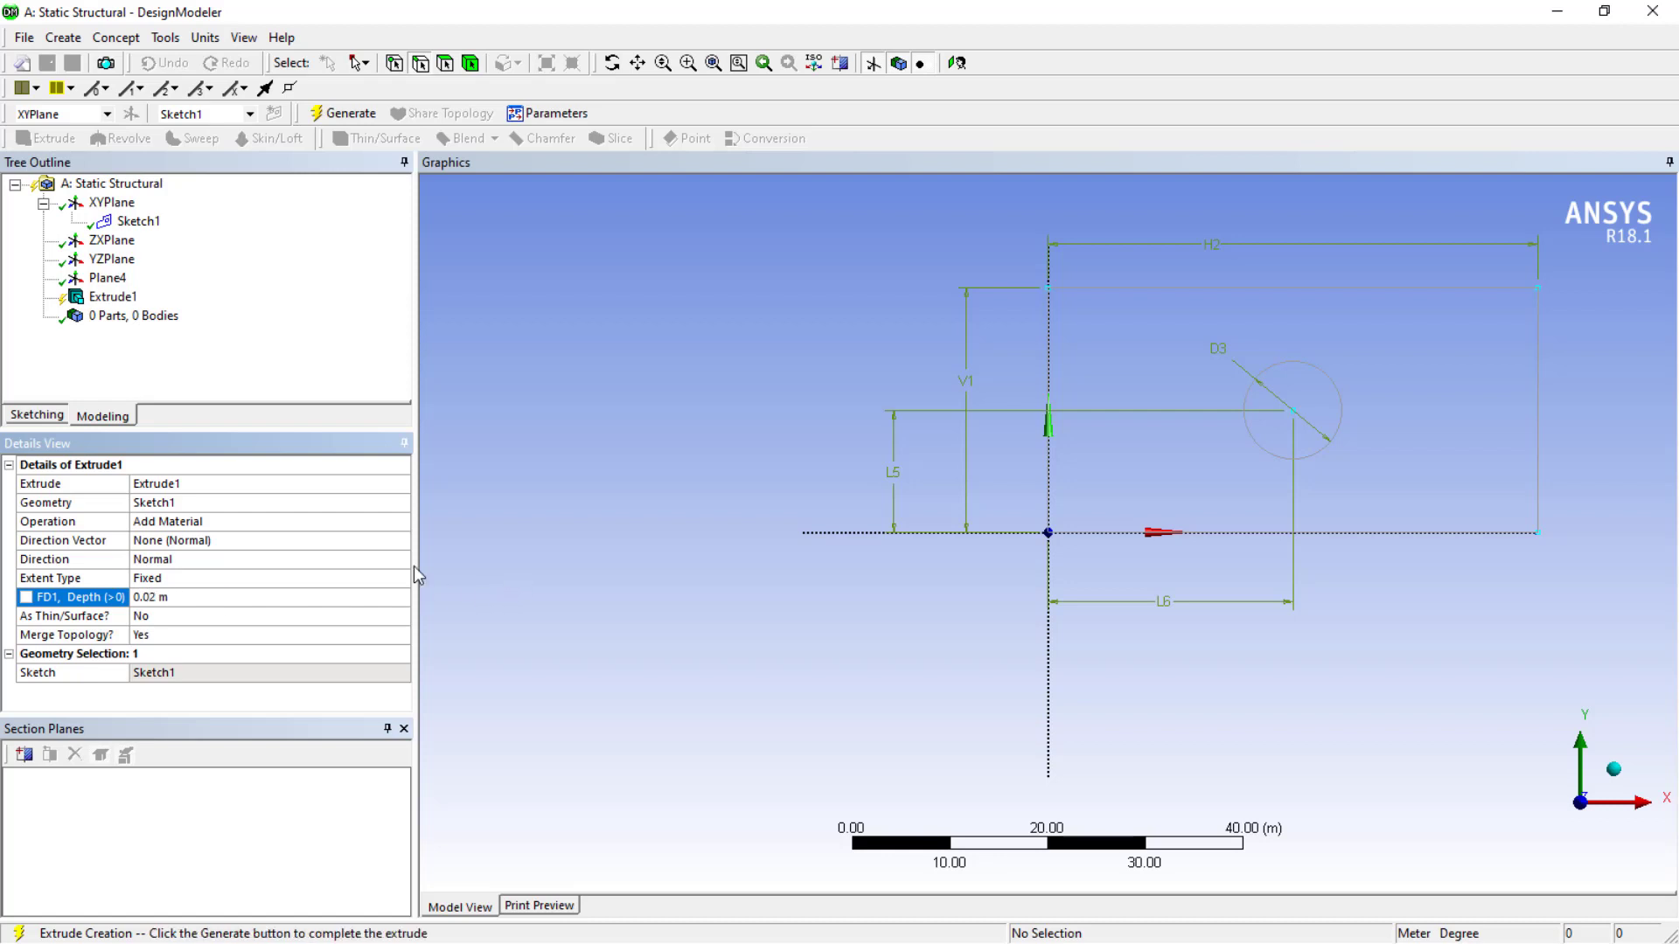
click(206, 38)
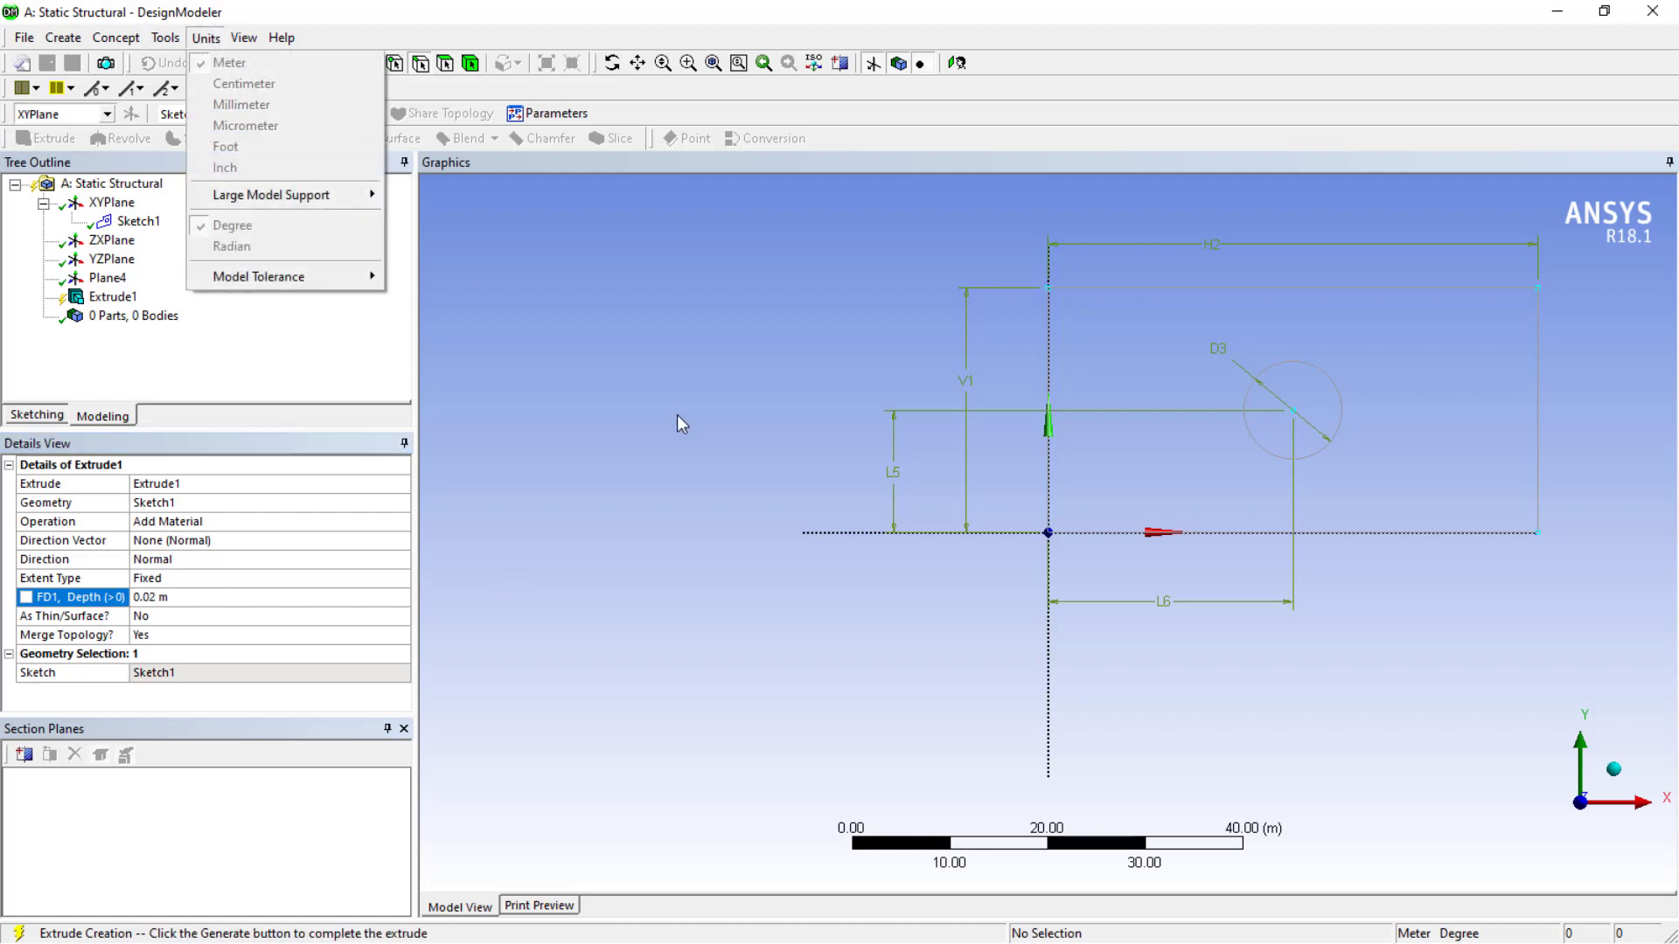
click(404, 468)
click(343, 112)
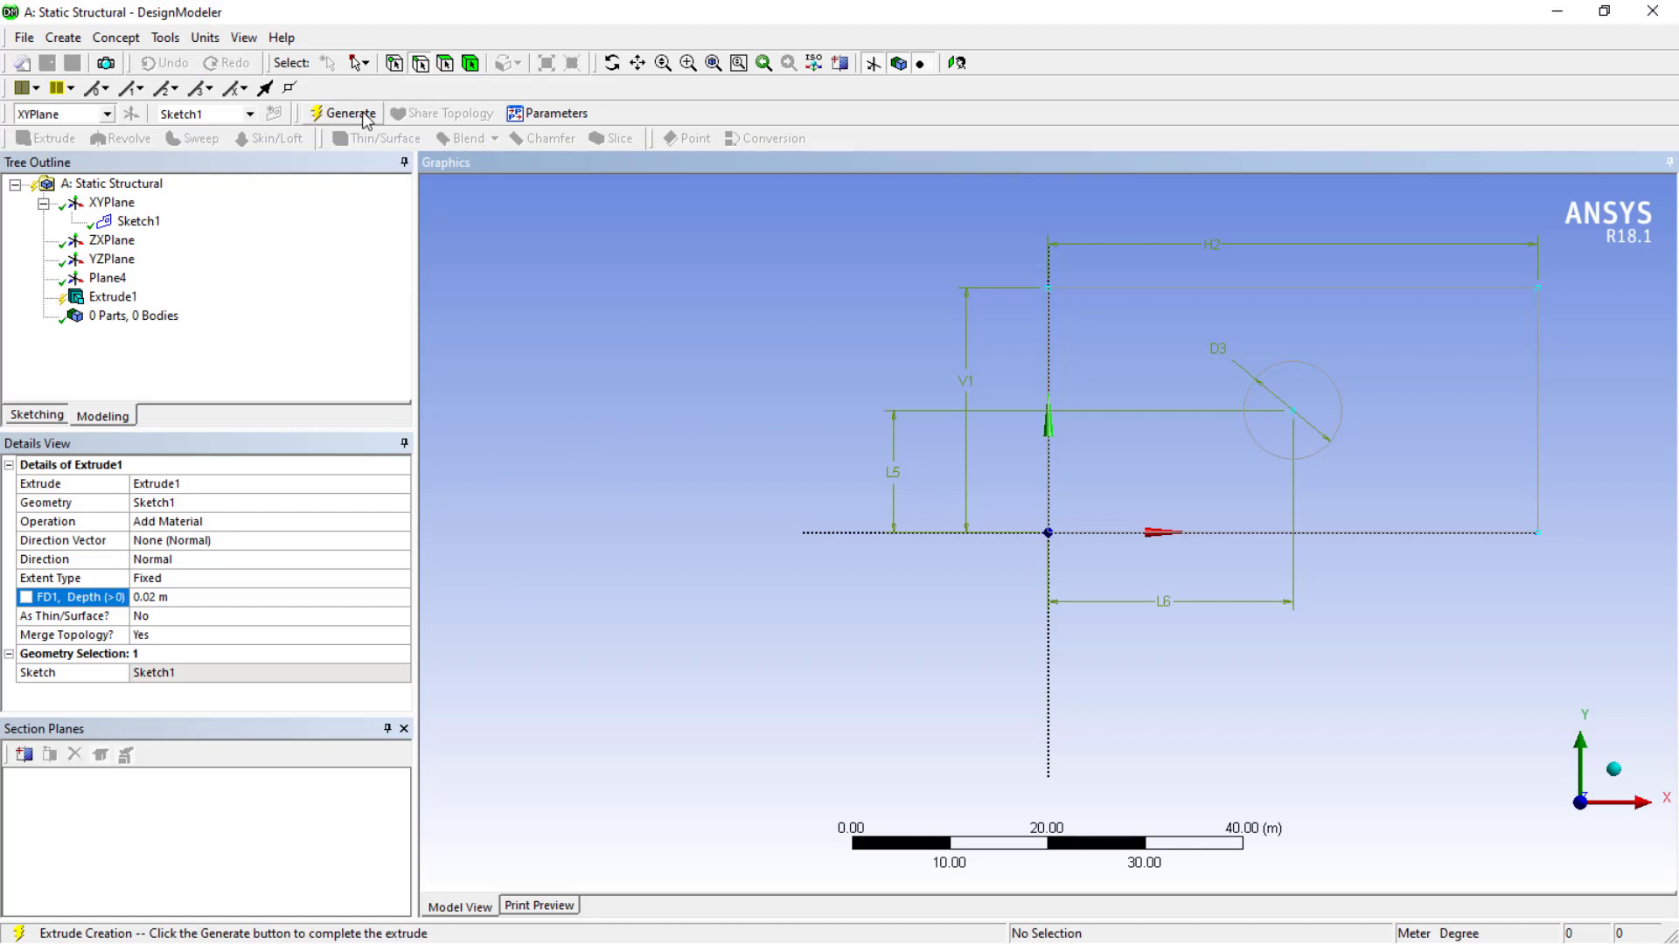
middle_drag(685, 361, 585, 438)
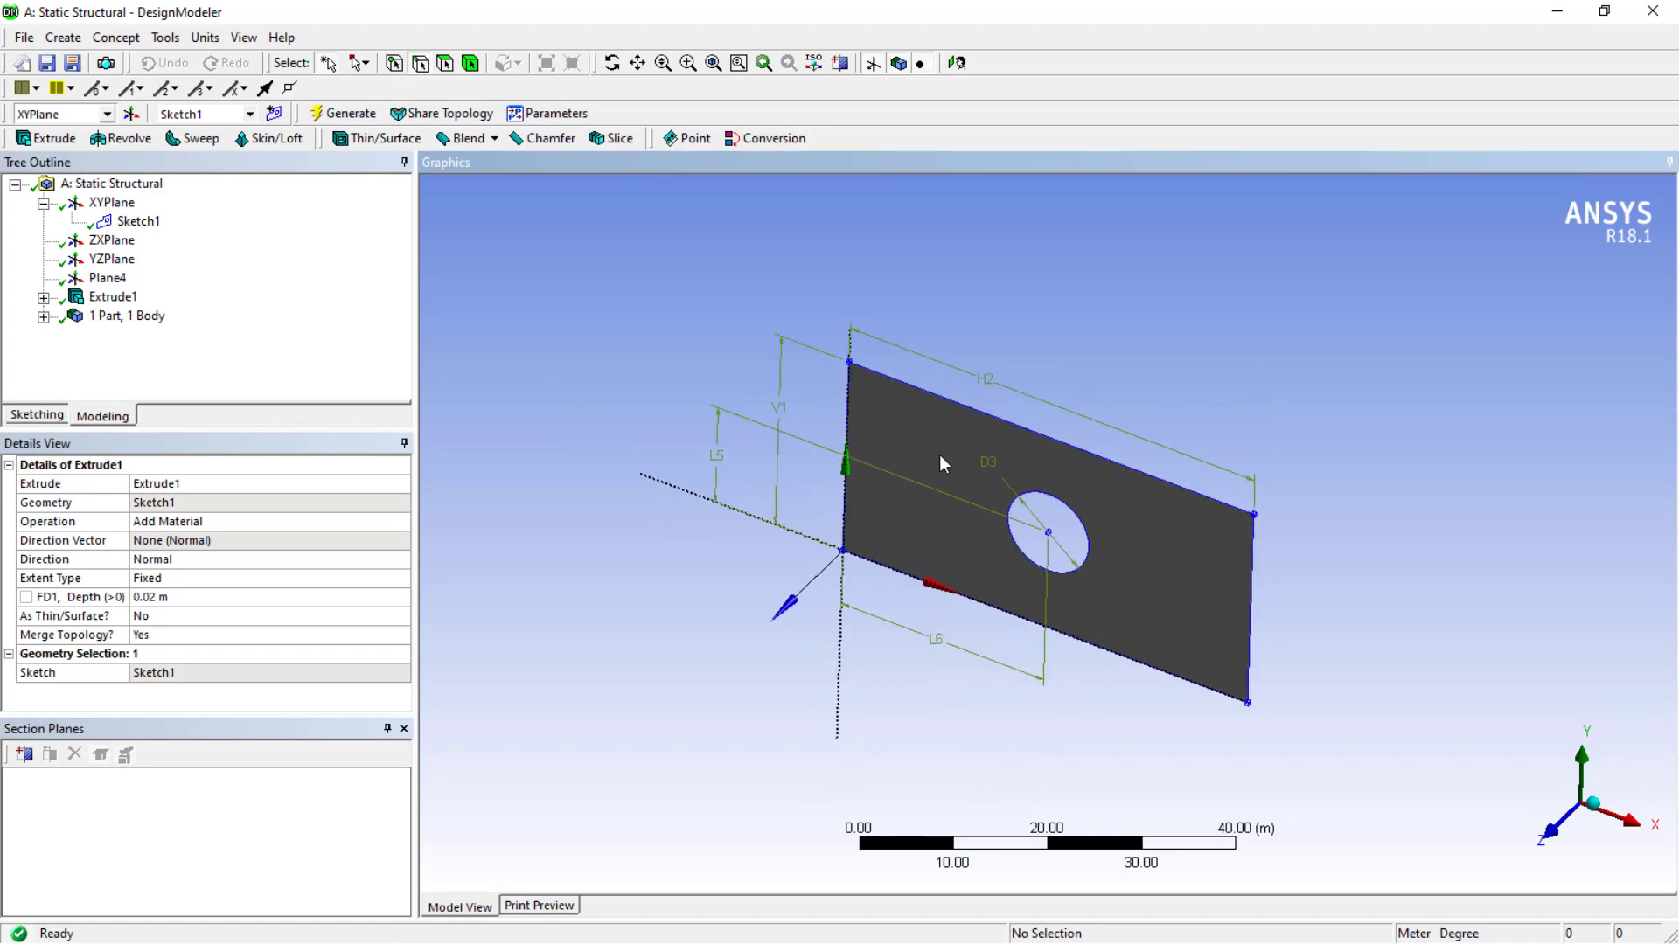
middle_drag(939, 455, 645, 514)
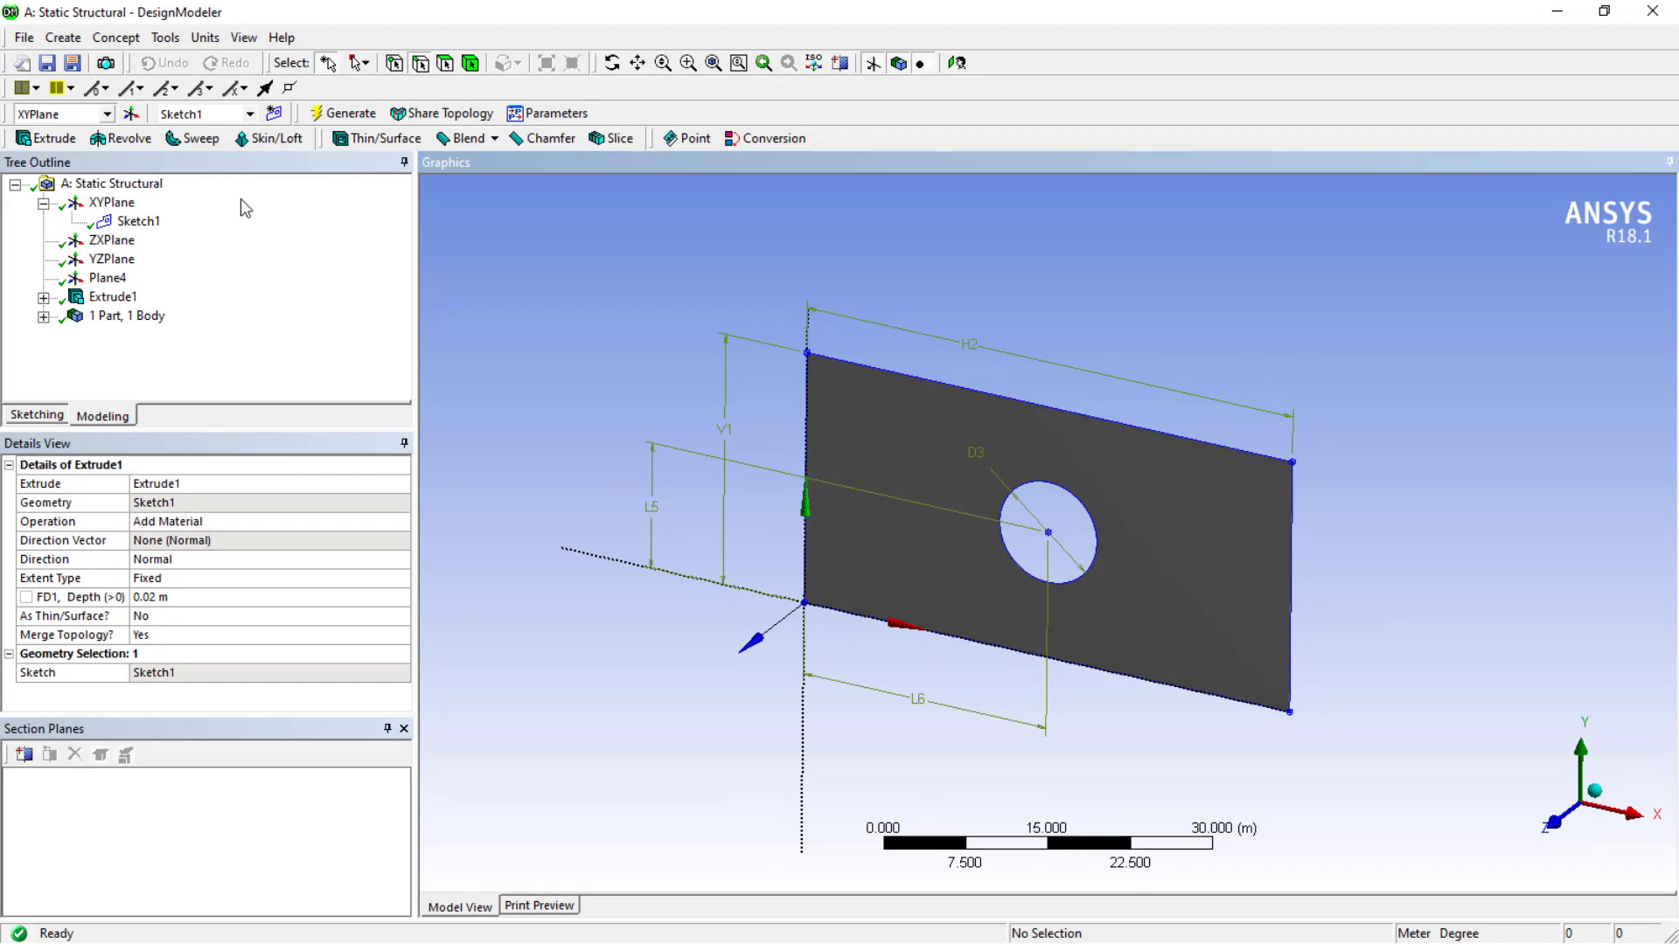
Change the model's length unit to millimeter and switch to the Workbench project window
click(207, 38)
click(240, 105)
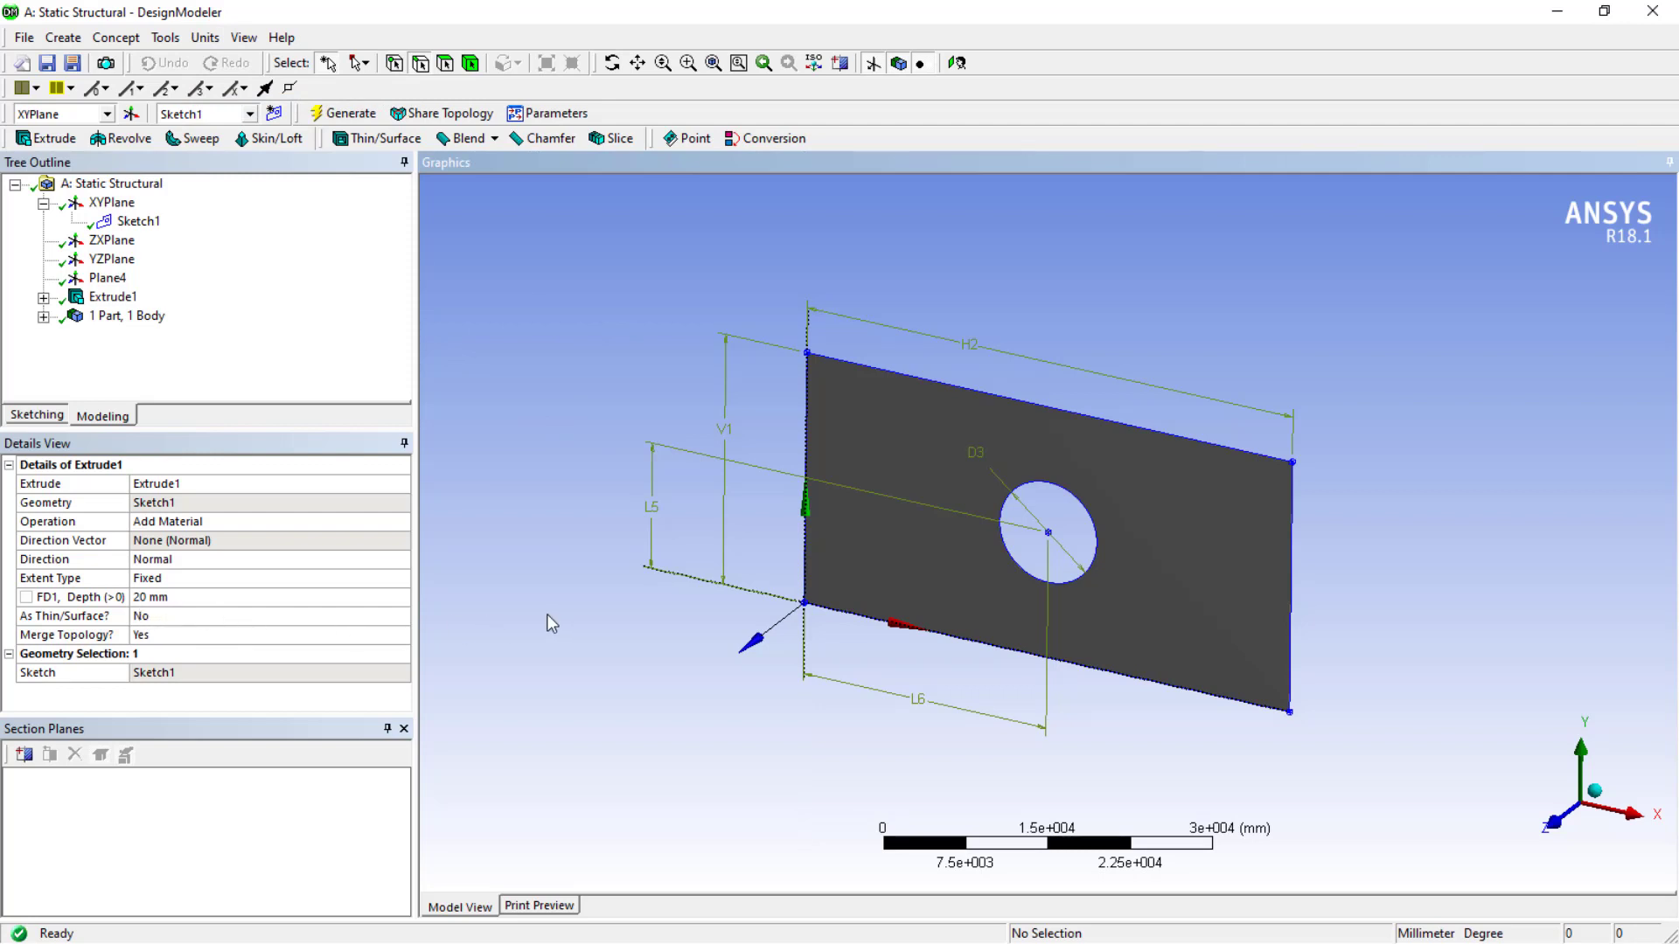
mouse_move(540, 611)
middle_down()
mouse_move(506, 601)
mouse_move(549, 624)
middle_up()
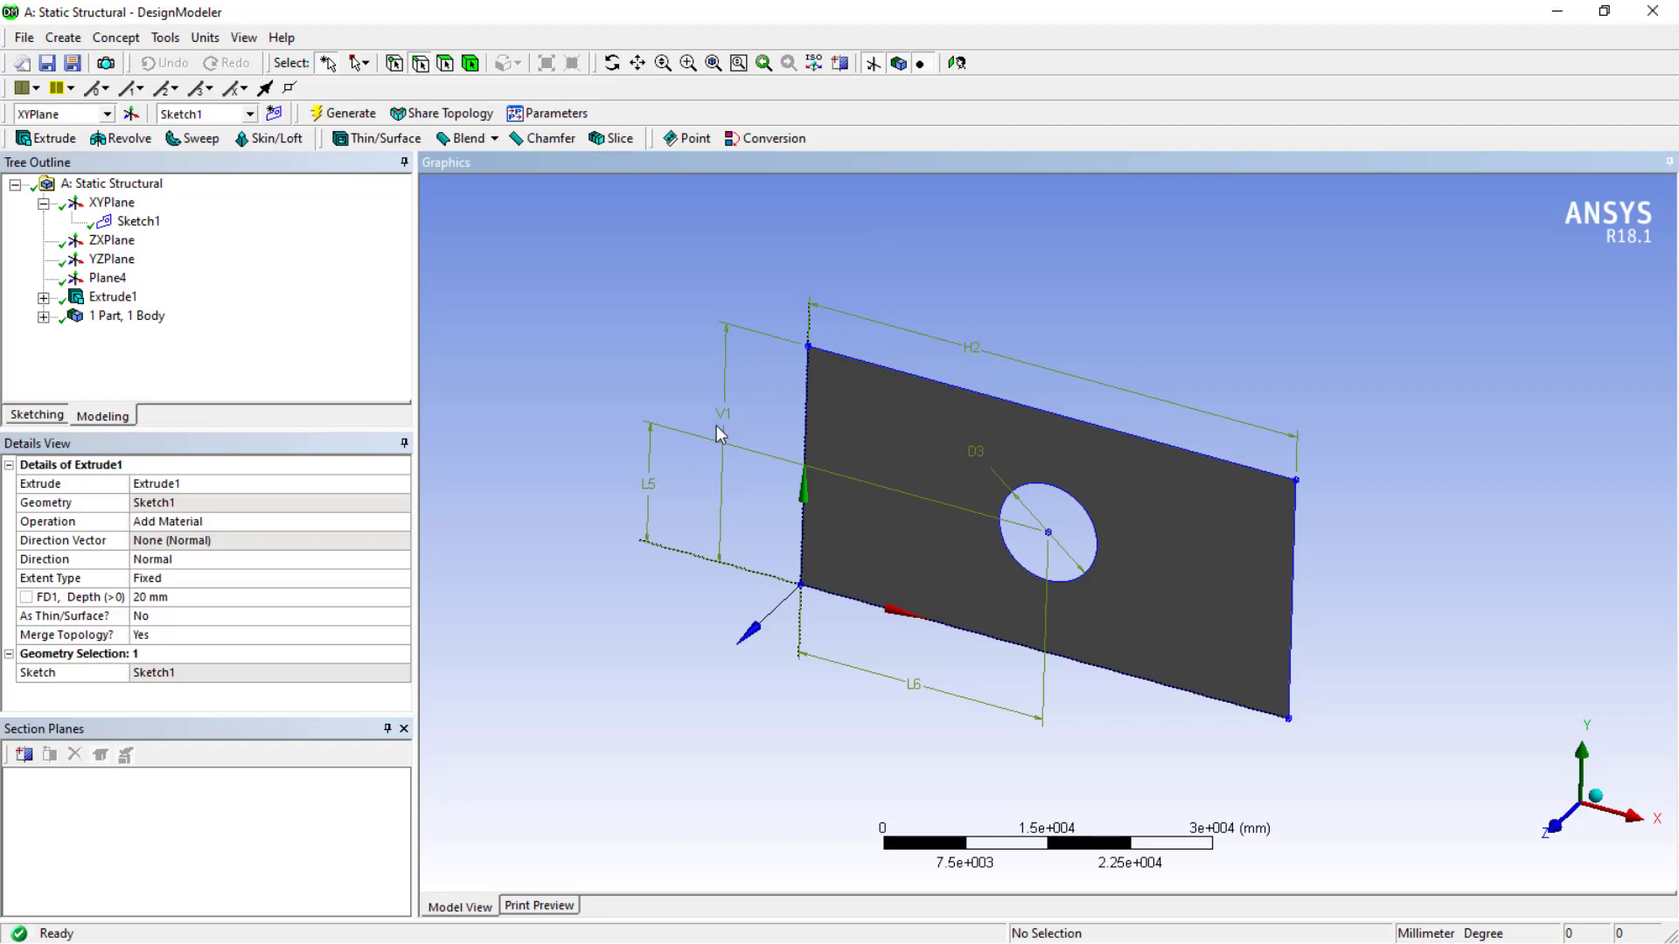
key(alt+Tab)
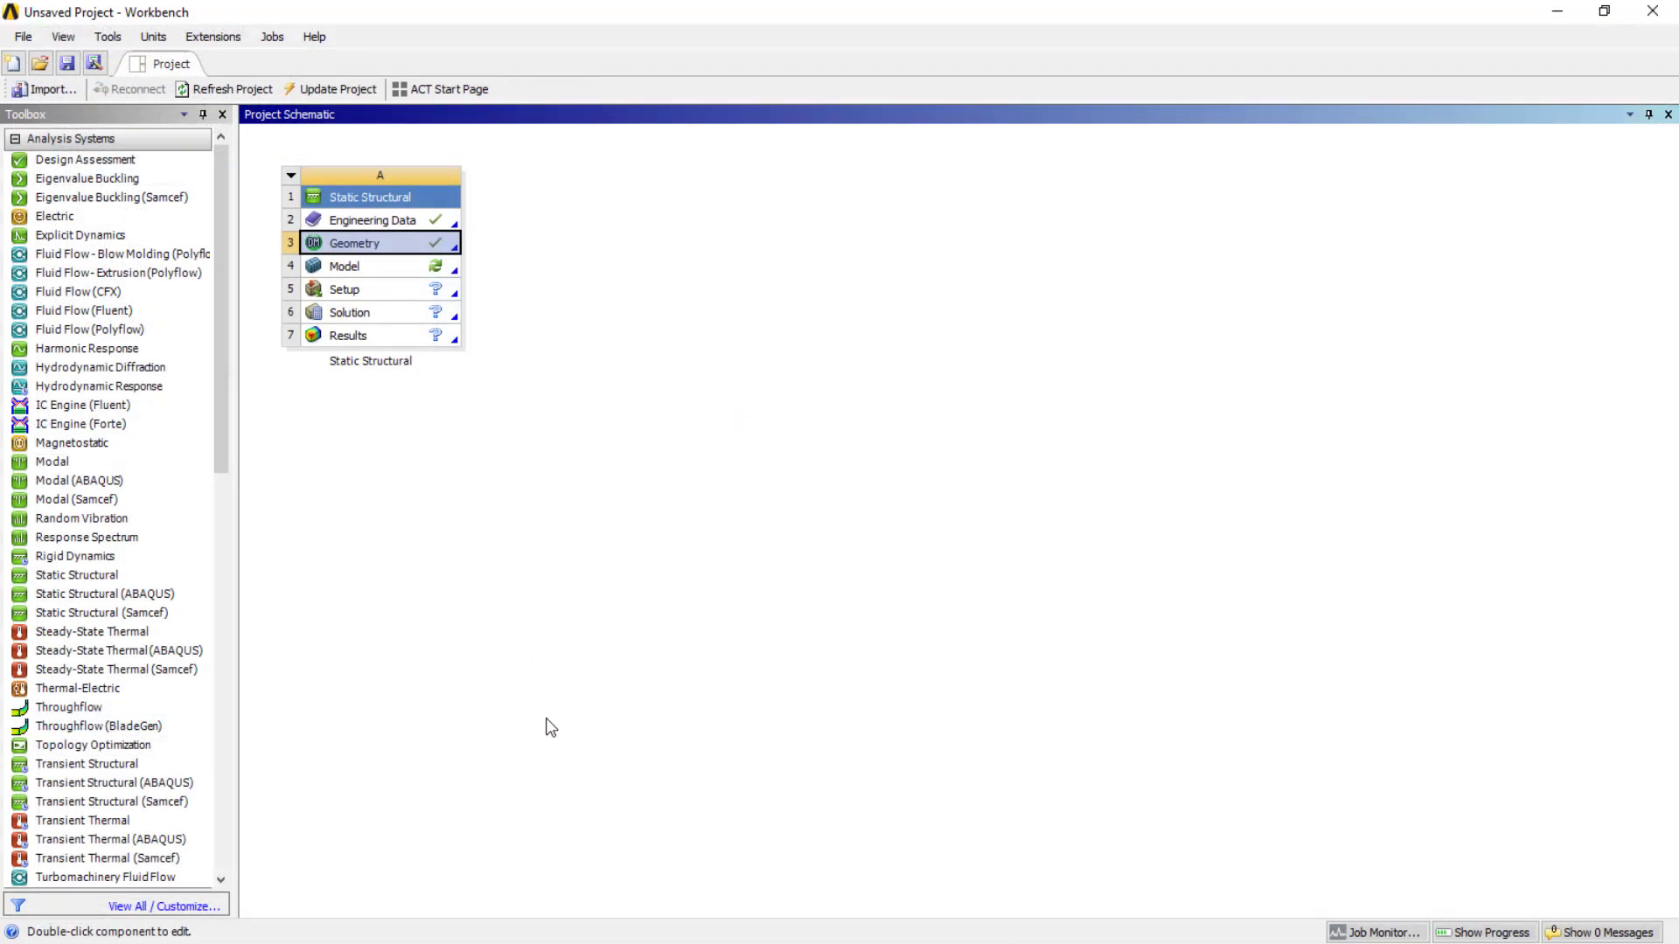